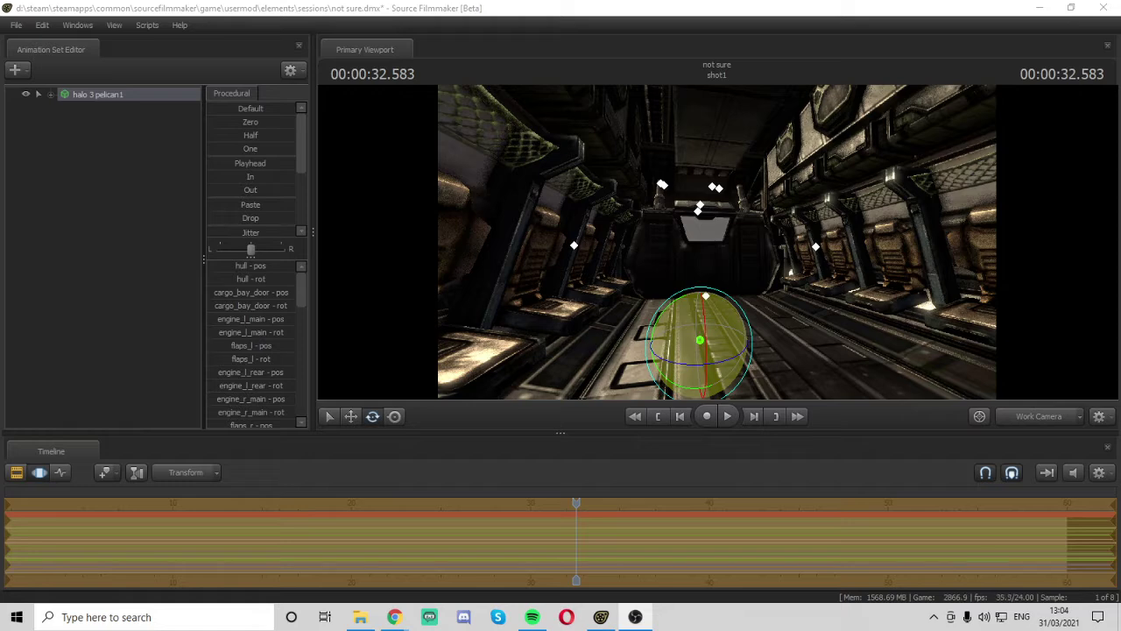
# Unload the current map from the viewport
pyautogui.moveTo(924, 231); pyautogui.dragTo(1096, 227)
pyautogui.moveTo(744, 231); pyautogui.dragTo(687, 231)
pyautogui.rightClick(688, 232)
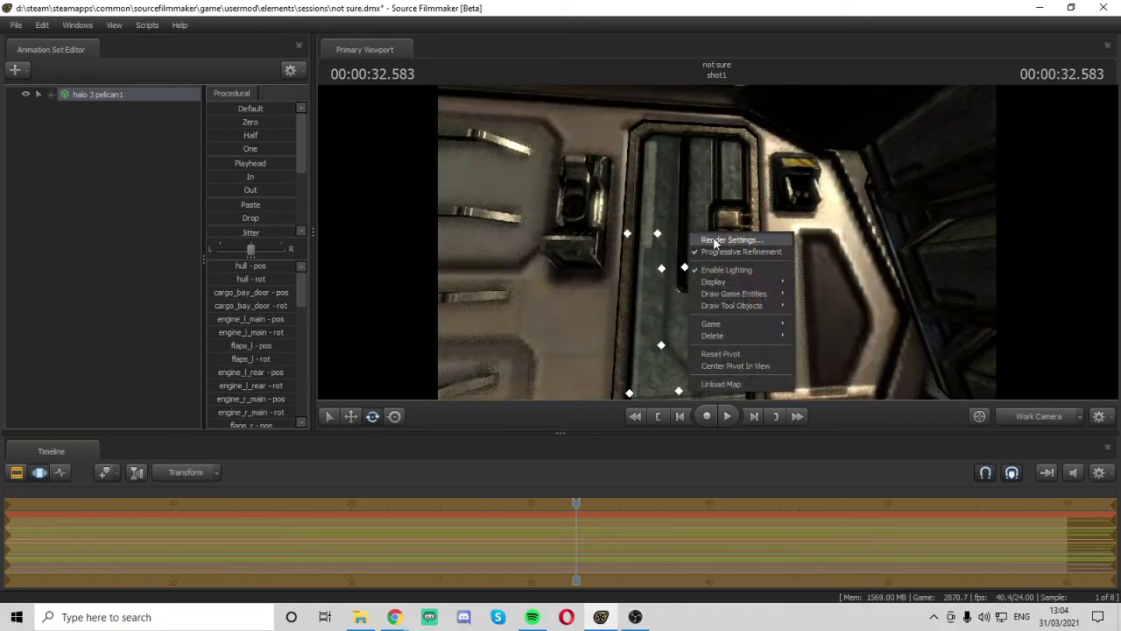
pyautogui.click(734, 167)
pyautogui.moveTo(741, 166); pyautogui.dragTo(722, 214)
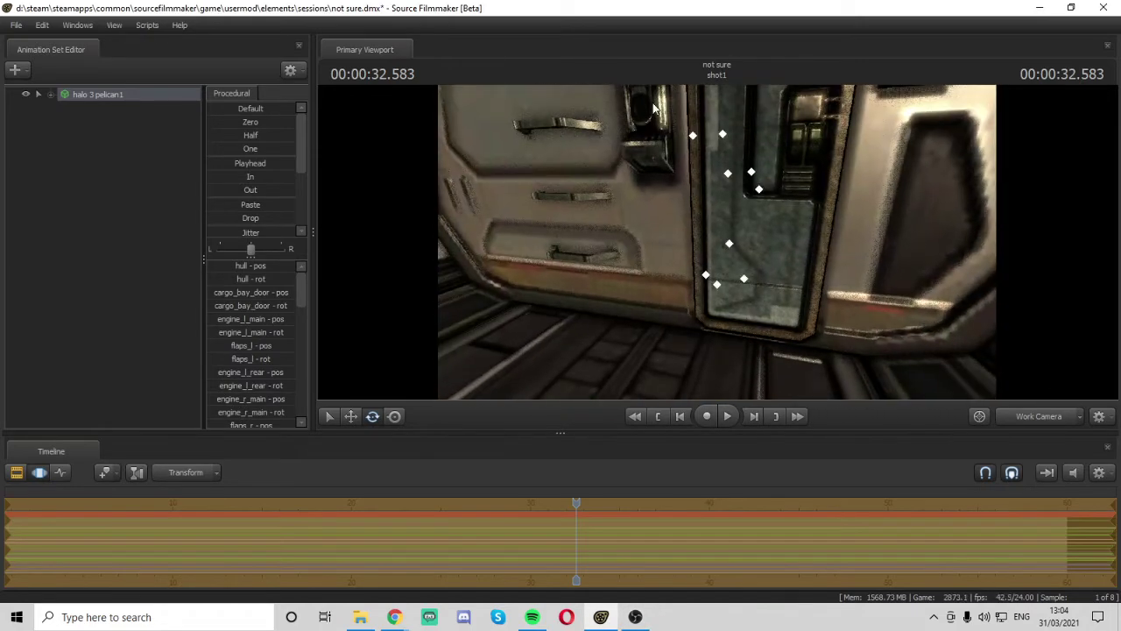
pyautogui.rightClick(776, 131)
pyautogui.click(814, 290)
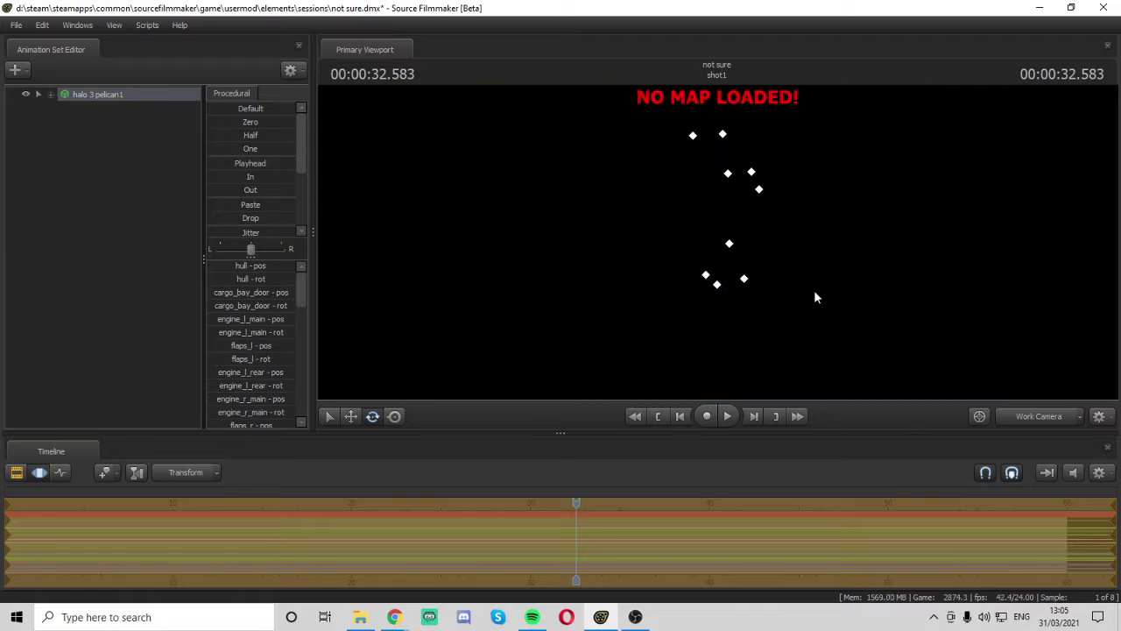
# Deselect the pelican model and load the map sfm_suburbia_b6.bsp
pyautogui.click(149, 133)
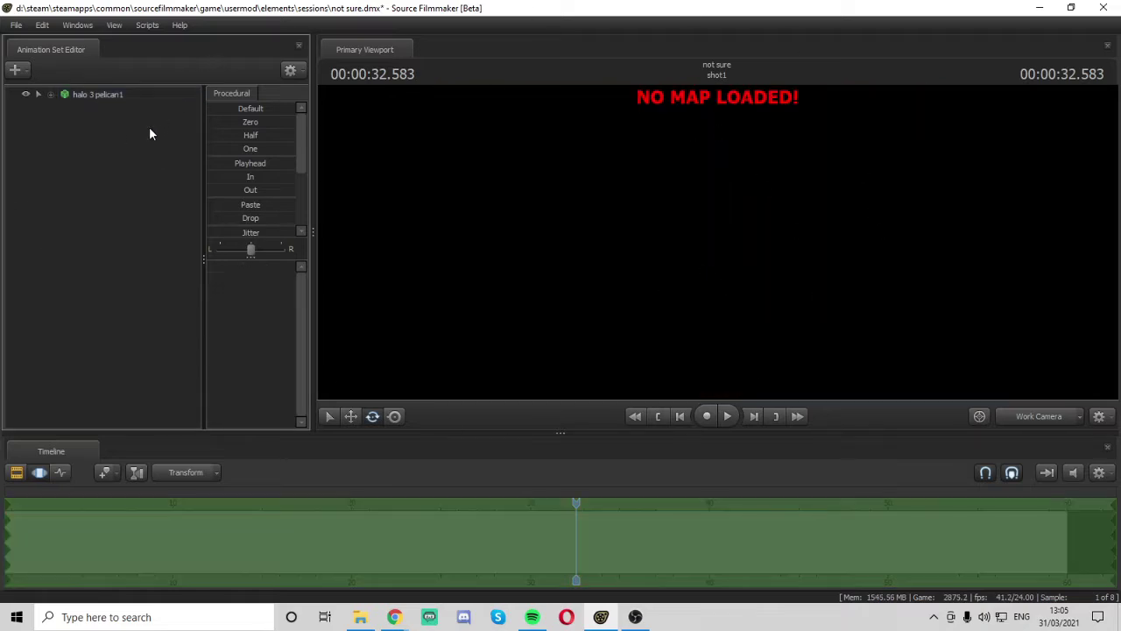
pyautogui.rightClick(912, 172)
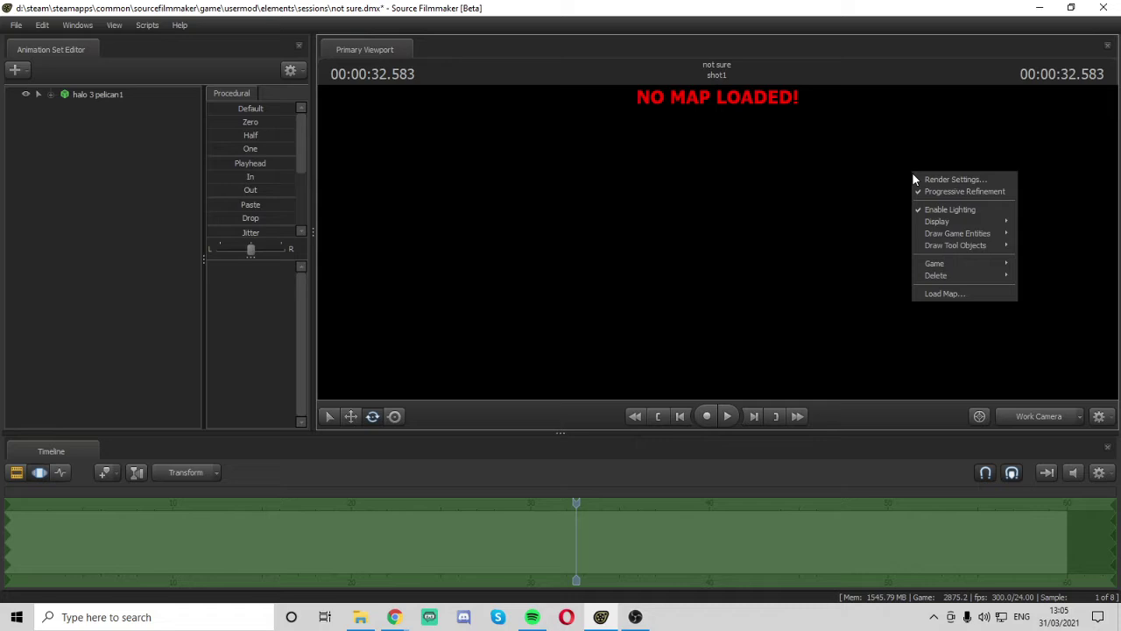
pyautogui.click(942, 294)
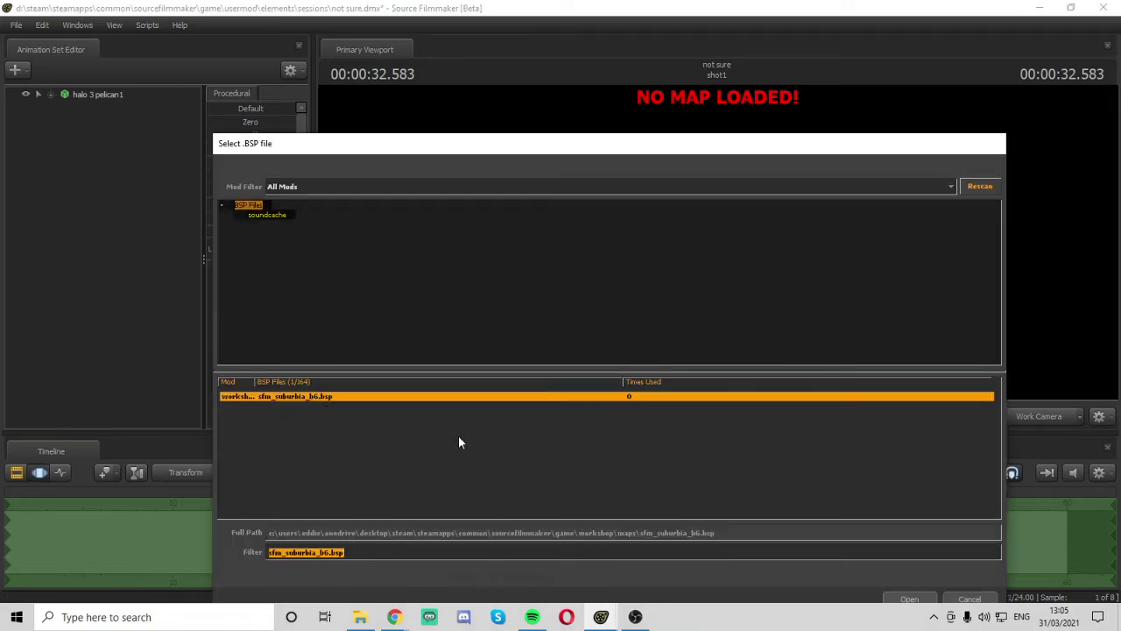
pyautogui.doubleClick(453, 396)
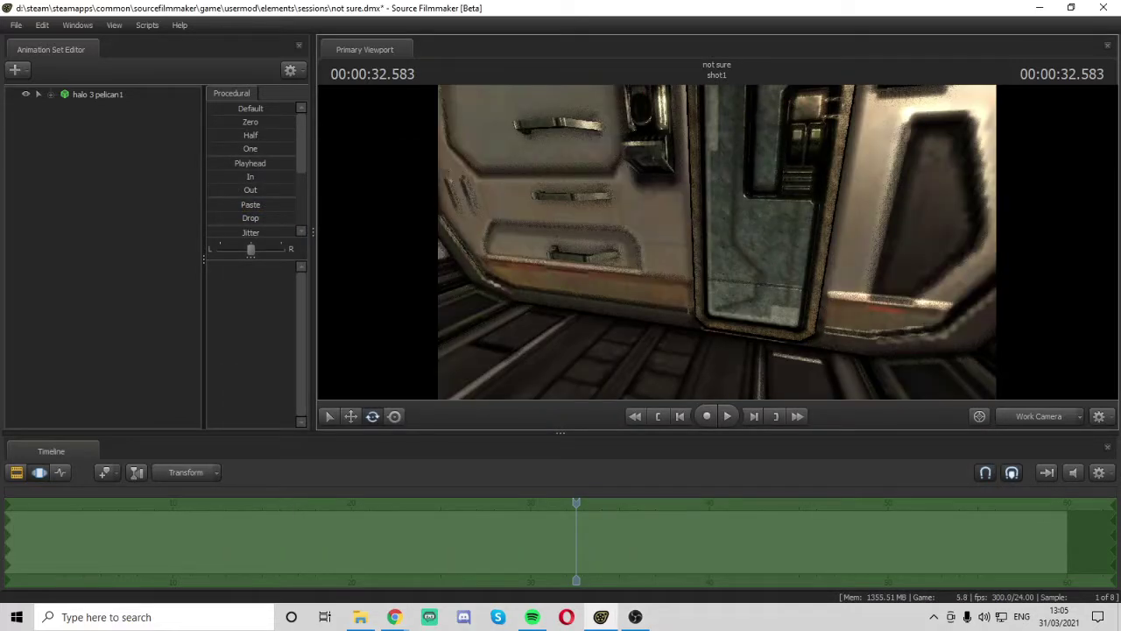
# Inspect the pelican on the map from outside and bring the work camera back into its troop bay, facing the rear hatch
pyautogui.moveTo(786, 161); pyautogui.dragTo(929, 149)
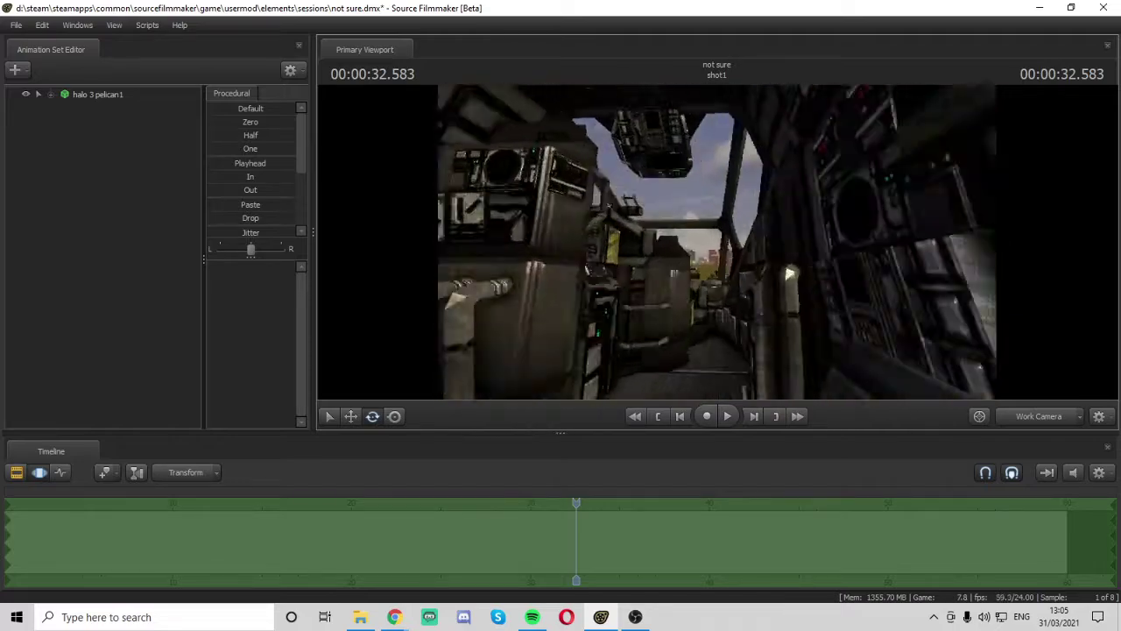
pyautogui.moveTo(790, 273); pyautogui.dragTo(719, 241)
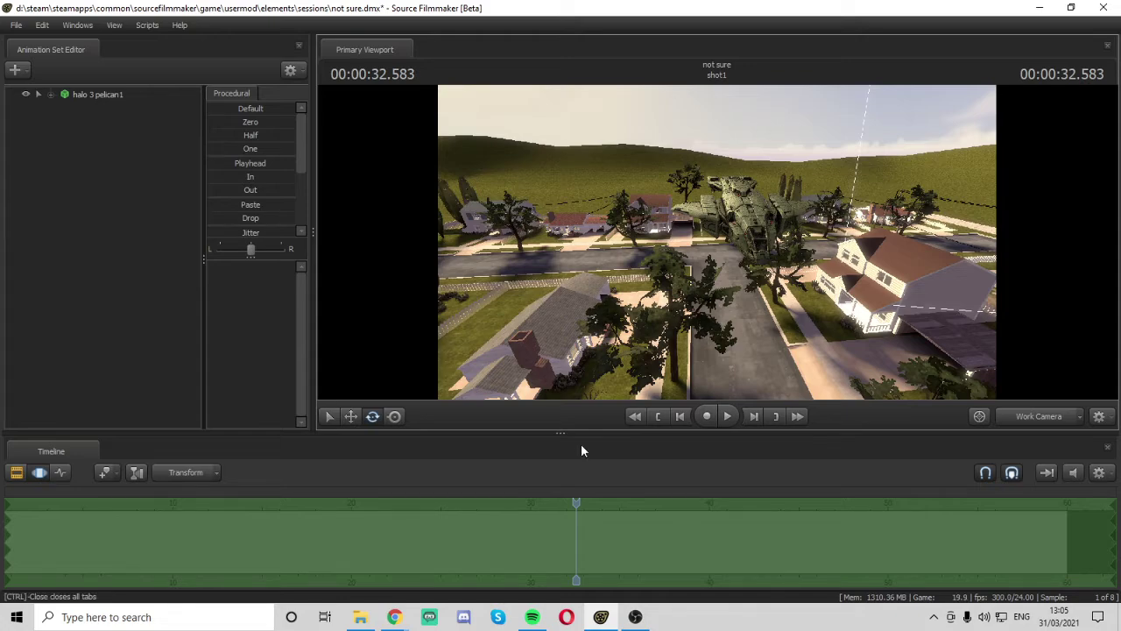
pyautogui.moveTo(723, 275); pyautogui.dragTo(767, 201)
pyautogui.press('w')
pyautogui.moveTo(717, 242); pyautogui.dragTo(716, 242)
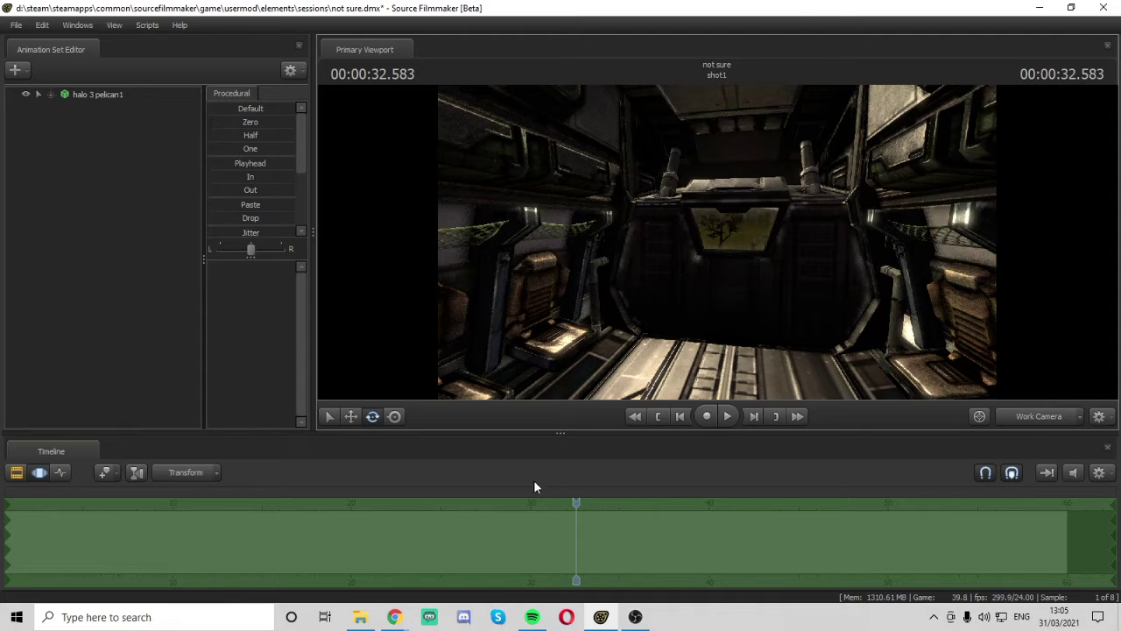
# Review the shot and sound tracks in the Clip Editor with the playhead at 24.458 s, ending in the Motion Editor
pyautogui.moveTo(575, 503); pyautogui.dragTo(27, 521)
pyautogui.click(16, 472)
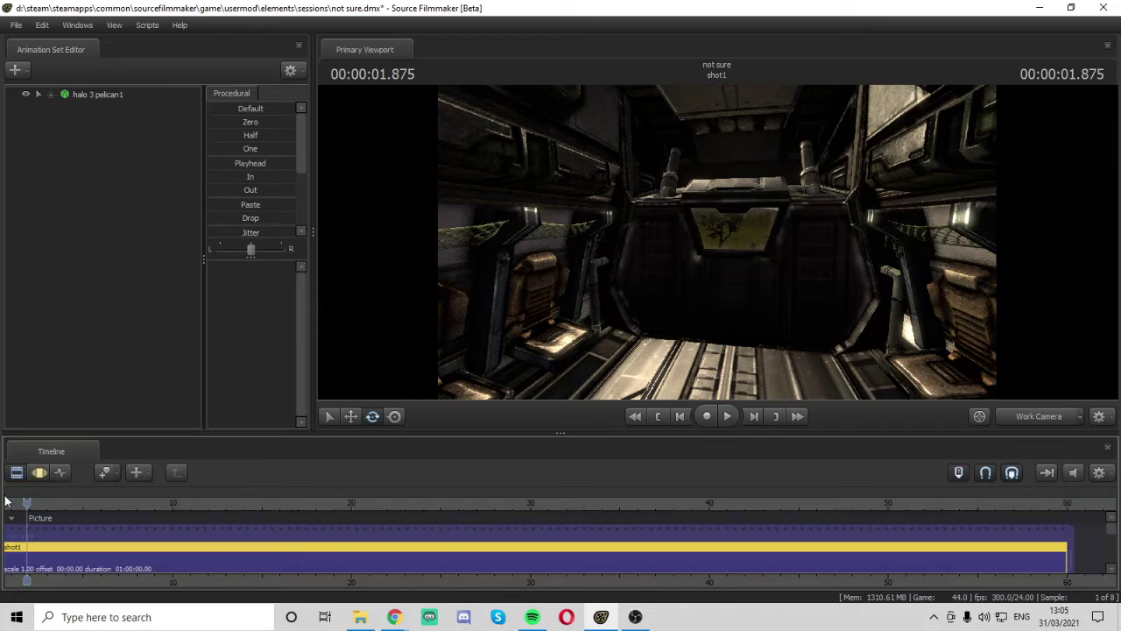
pyautogui.moveTo(35, 517); pyautogui.dragTo(490, 552)
pyautogui.scroll(-3, 1118, 541)
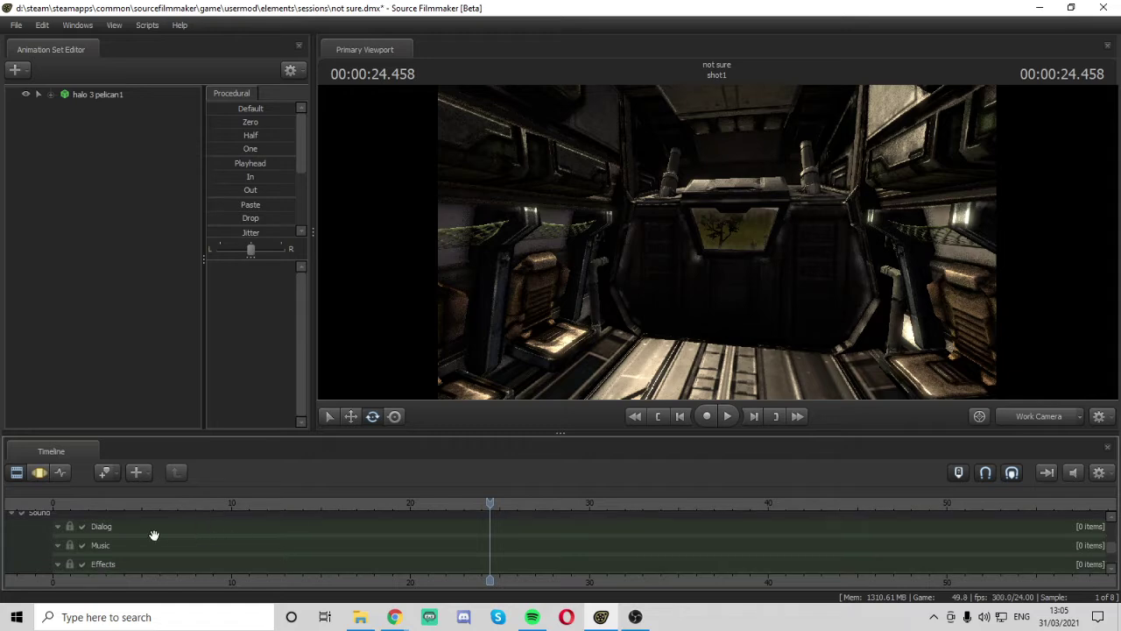
pyautogui.click(40, 473)
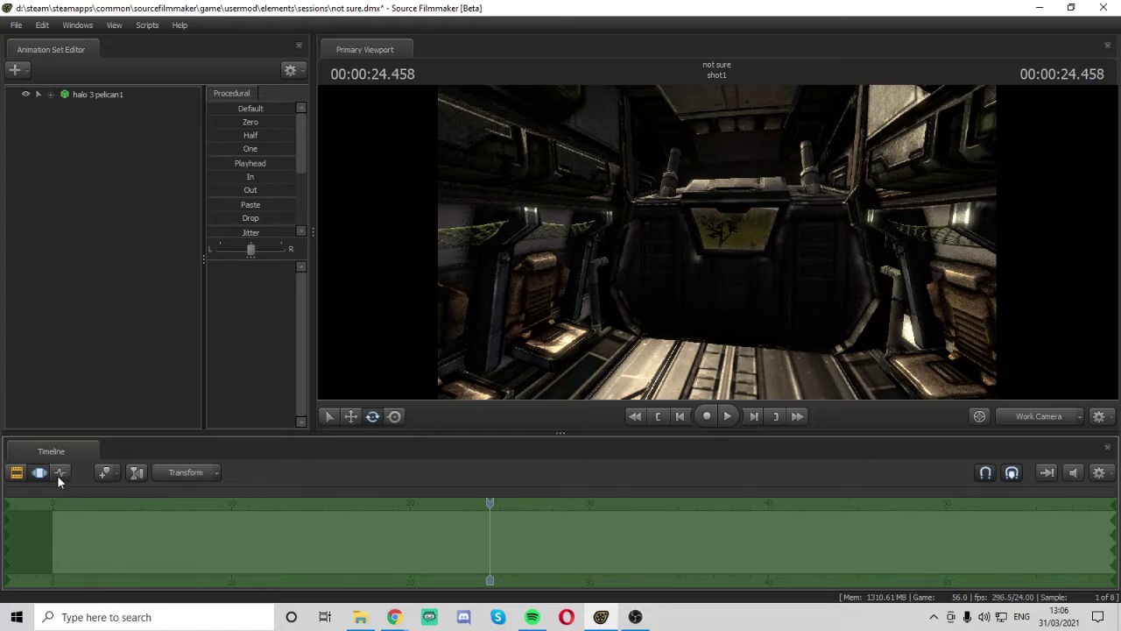
# In the Graph Editor, animate hatch_lower from closed at 24.458 s to rotated fully open at 32.5 s
pyautogui.press('F4')
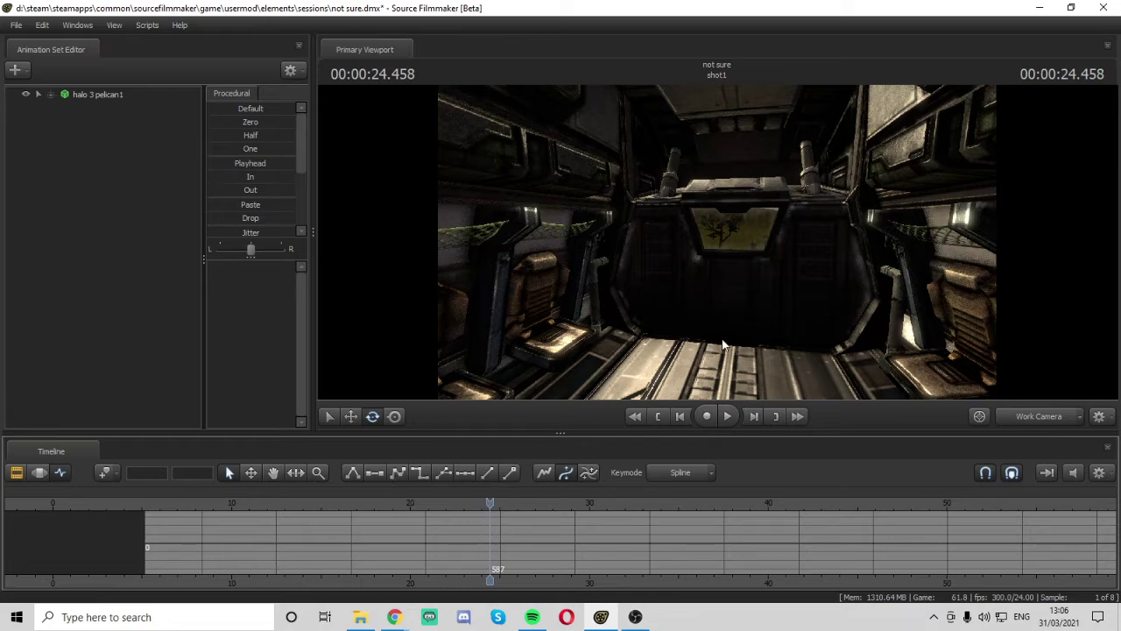
pyautogui.click(736, 343)
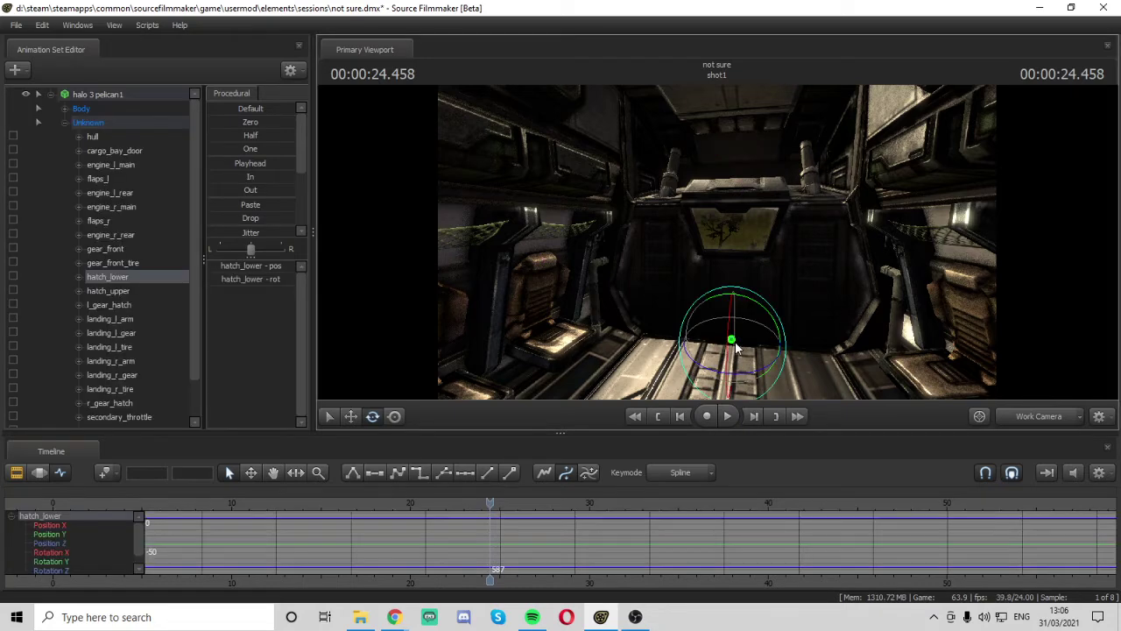
pyautogui.moveTo(490, 513); pyautogui.dragTo(634, 517)
pyautogui.moveTo(733, 338); pyautogui.dragTo(736, 271)
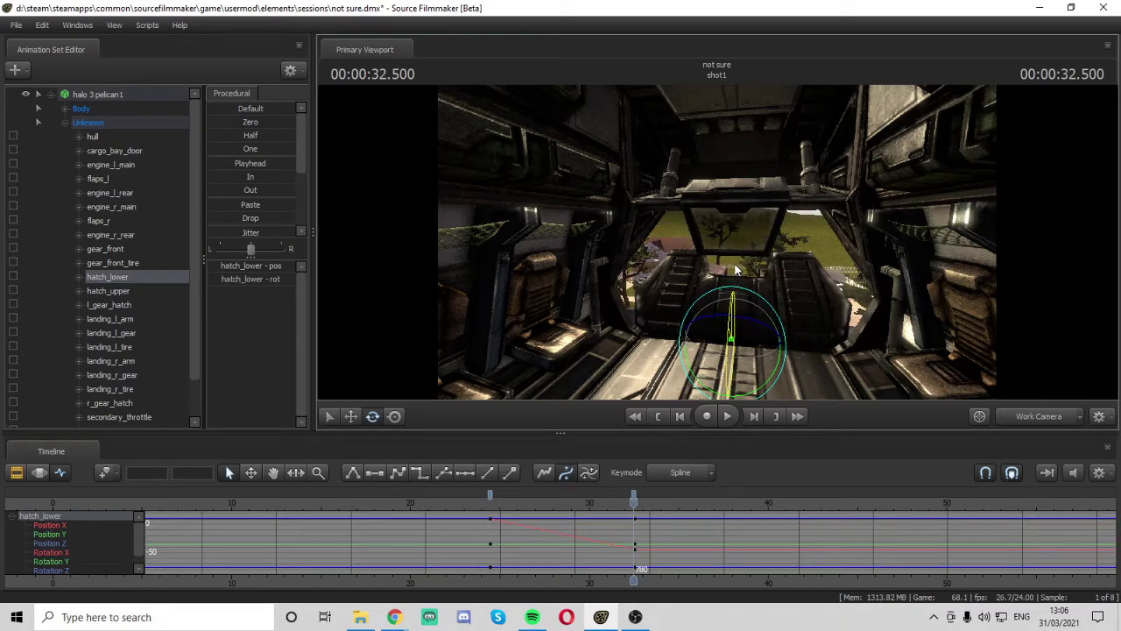
pyautogui.moveTo(729, 338); pyautogui.dragTo(732, 290)
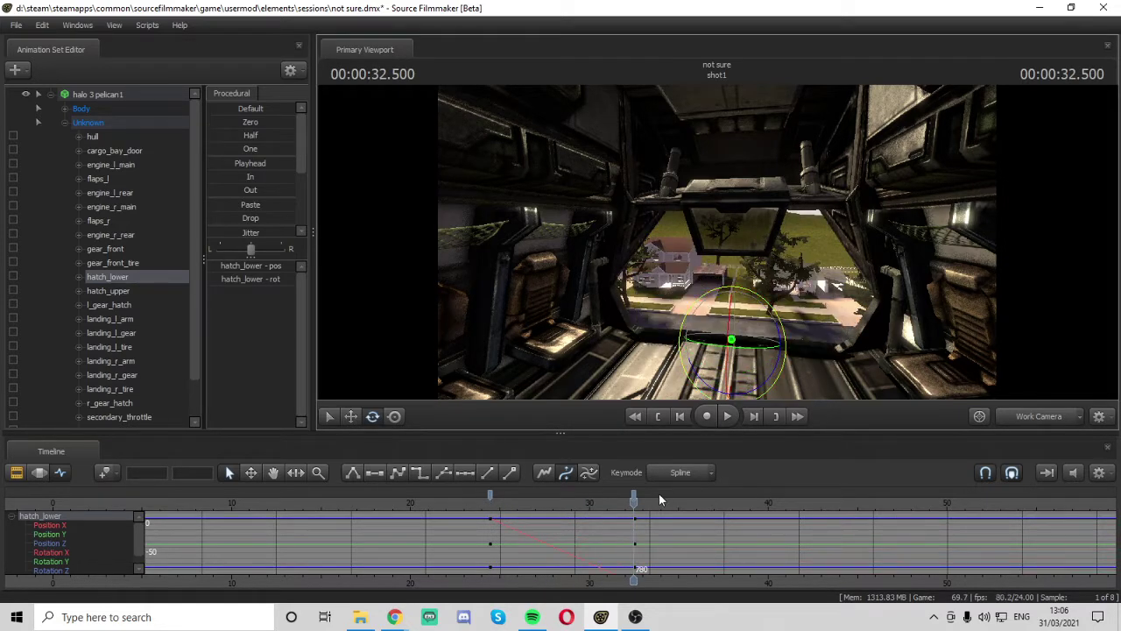
# Play back the hatch opening from about 22 s
pyautogui.moveTo(633, 507); pyautogui.dragTo(445, 512)
pyautogui.press('space')
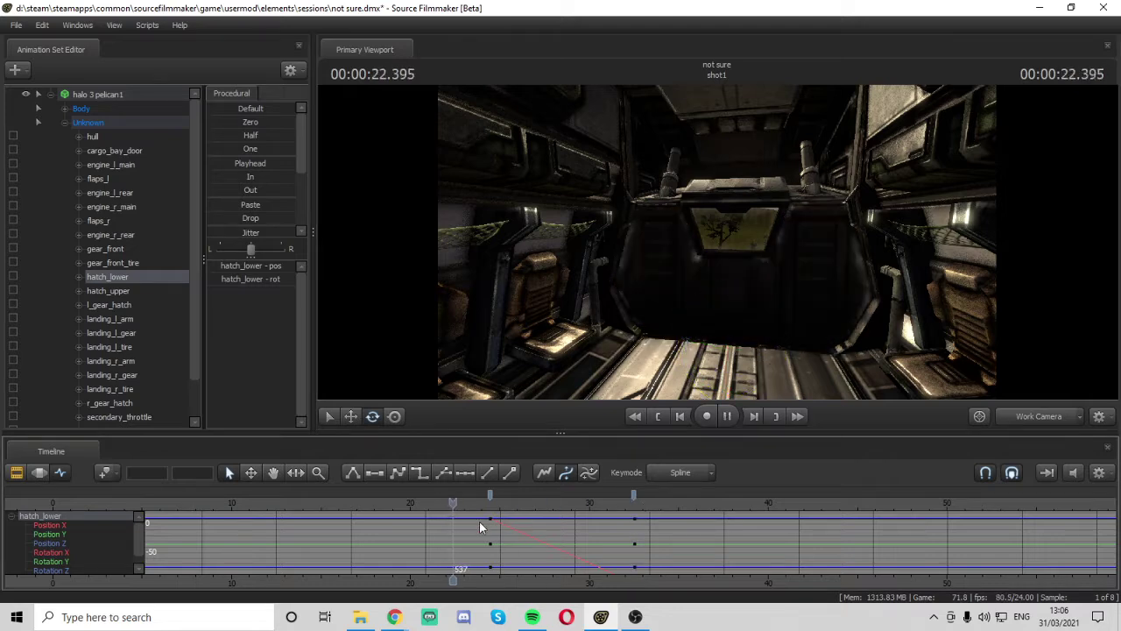
pyautogui.click(726, 417)
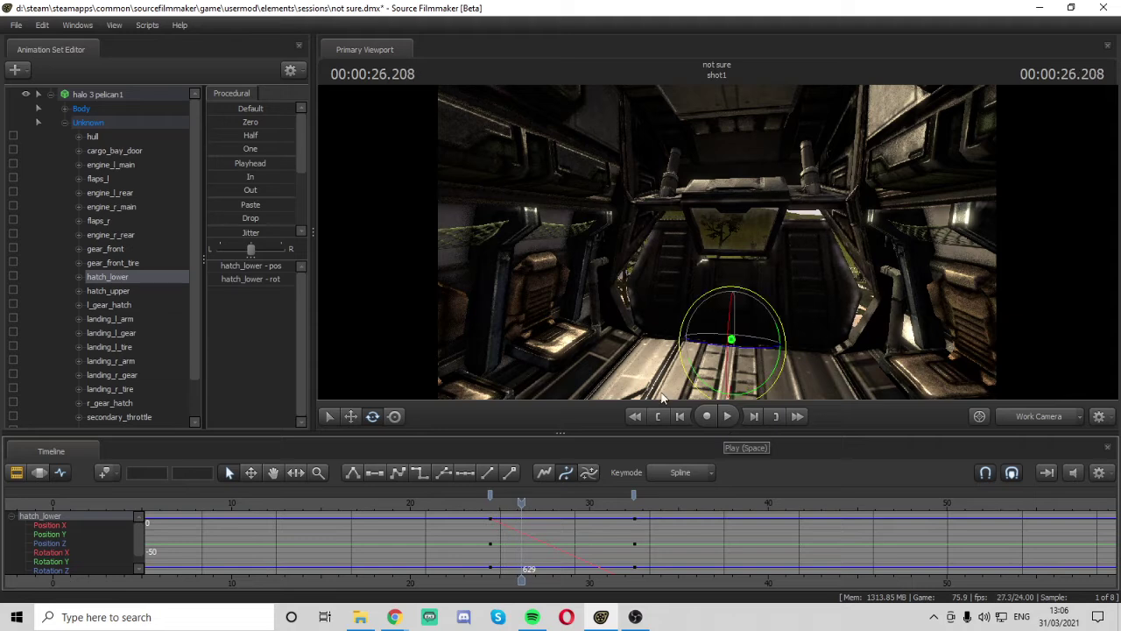
# Move the hatch_lower end keyframe out to frame 1230 and preview the slower opening
pyautogui.moveTo(634, 495)
pyautogui.mouseDown()
pyautogui.moveTo(969, 494)
pyautogui.moveTo(568, 505)
pyautogui.mouseUp()
pyautogui.press('space')
pyautogui.press('space')
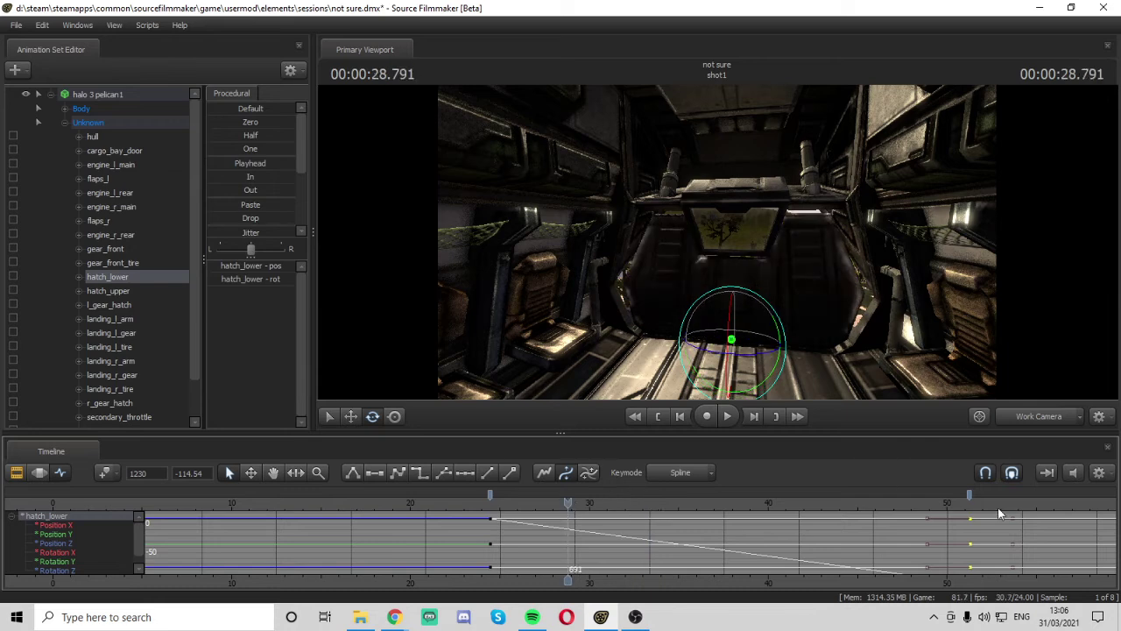
pyautogui.moveTo(971, 503); pyautogui.dragTo(601, 503)
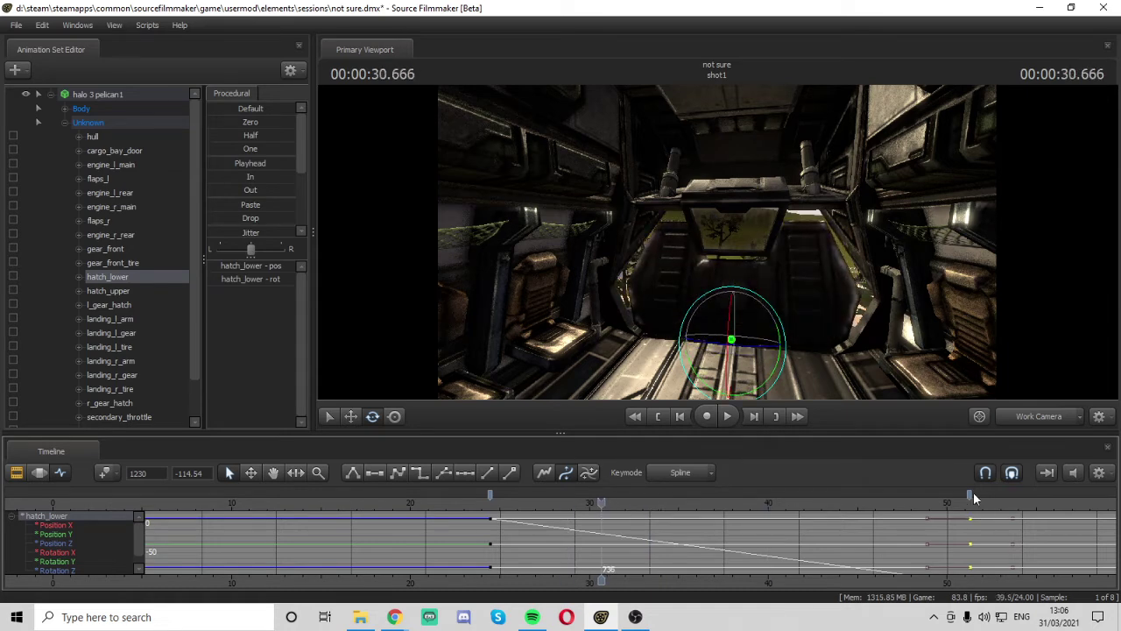
# Move the hatch_lower end keyframe back to about frame 678 and preview the faster opening
pyautogui.moveTo(970, 496); pyautogui.dragTo(488, 502)
pyautogui.press('space')
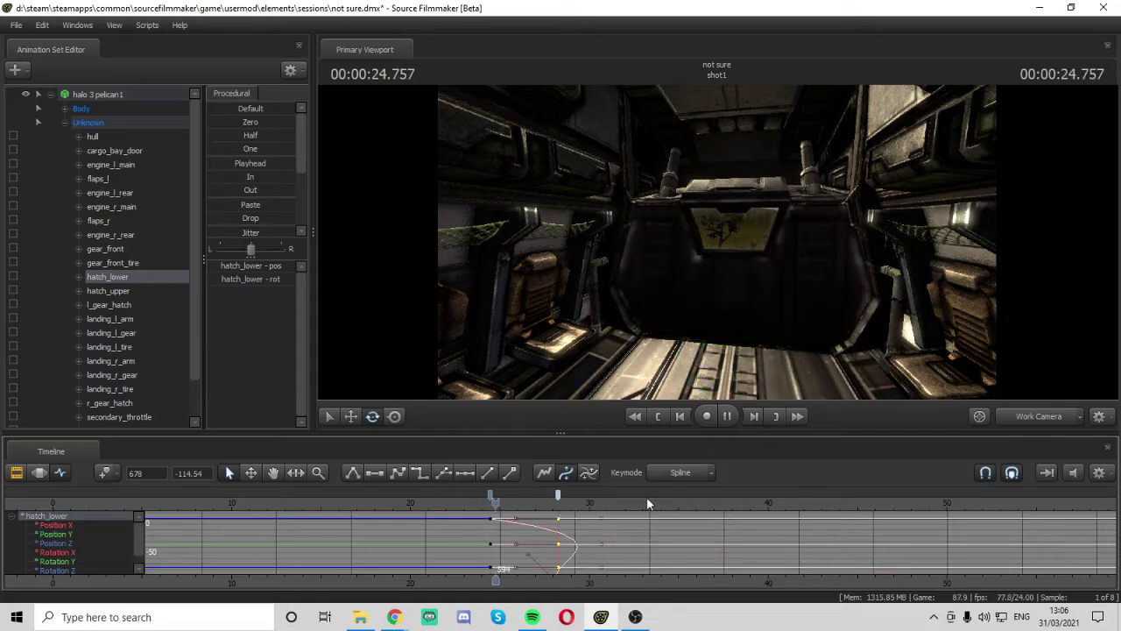
pyautogui.press('space')
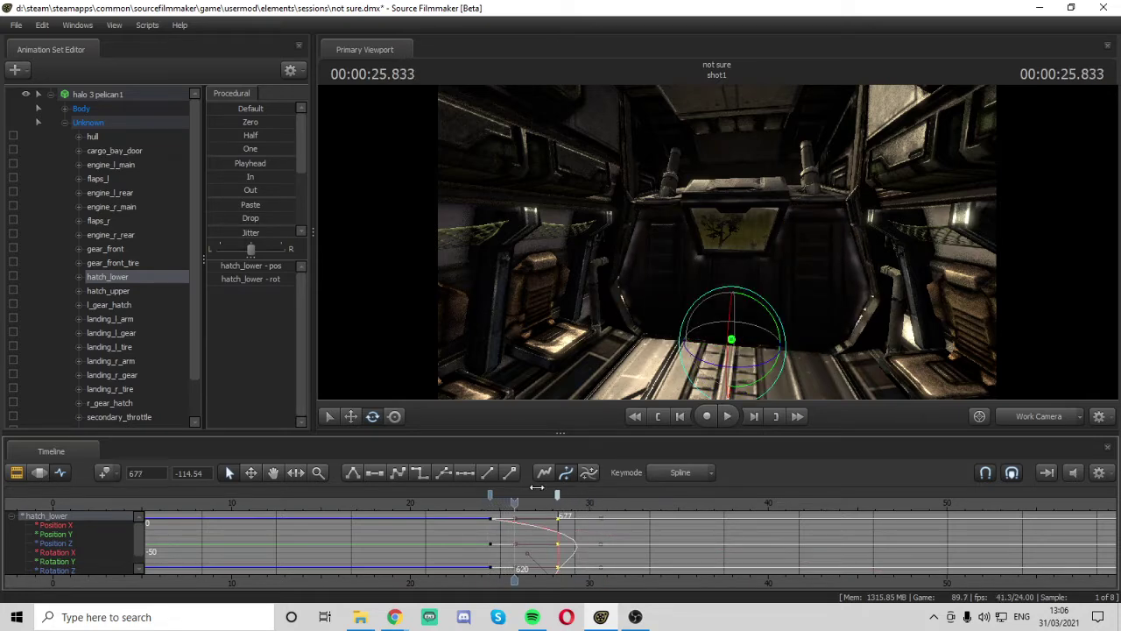
# Shift the hatch_lower end keyframe to frame 608 and play back the animation
pyautogui.moveTo(537, 487); pyautogui.dragTo(480, 502)
pyautogui.scroll(5, 484, 518)
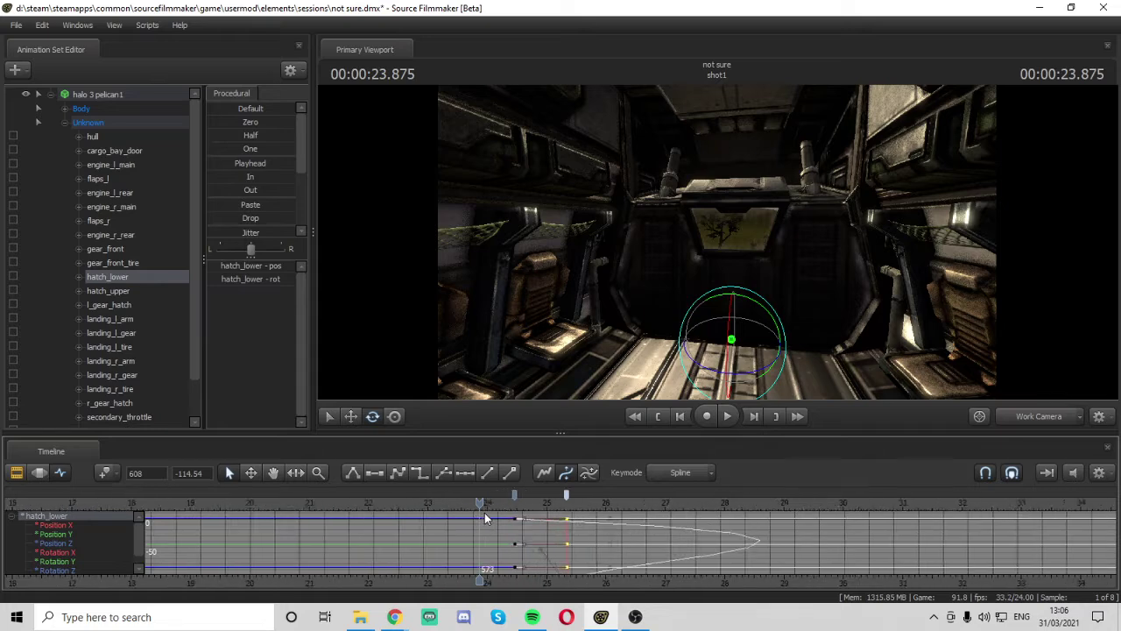
pyautogui.scroll(2, 486, 519)
pyautogui.press('space')
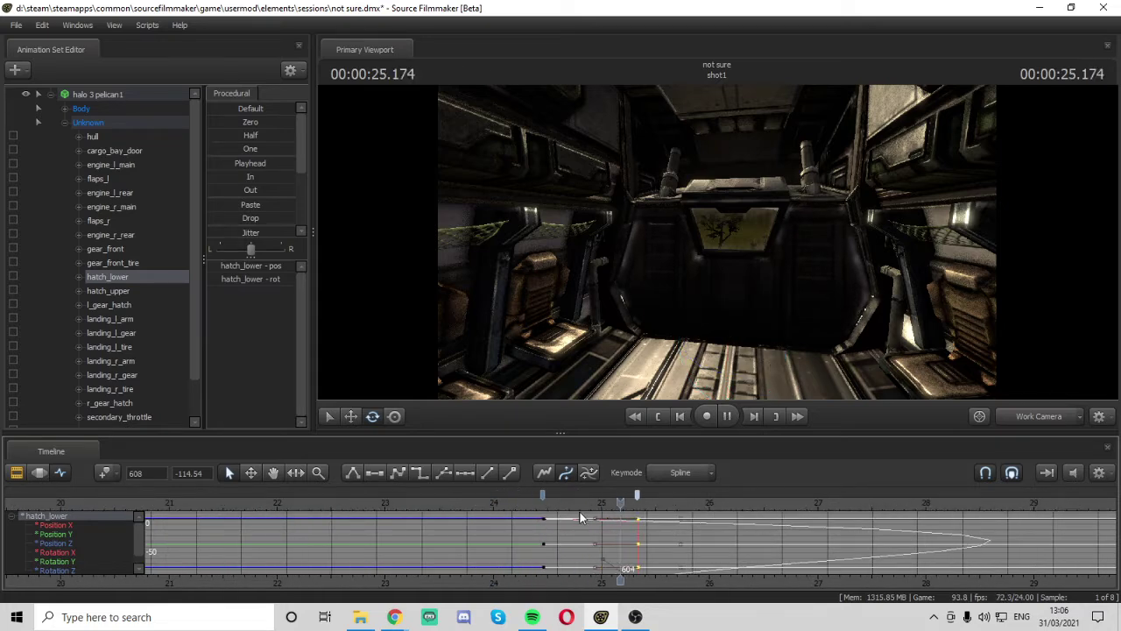
pyautogui.press('space')
# Clear the keyframe selection and replay the hatch opening from 24.583 s
pyautogui.moveTo(650, 505)
pyautogui.mouseDown()
pyautogui.moveTo(538, 517)
pyautogui.moveTo(651, 525)
pyautogui.mouseUp()
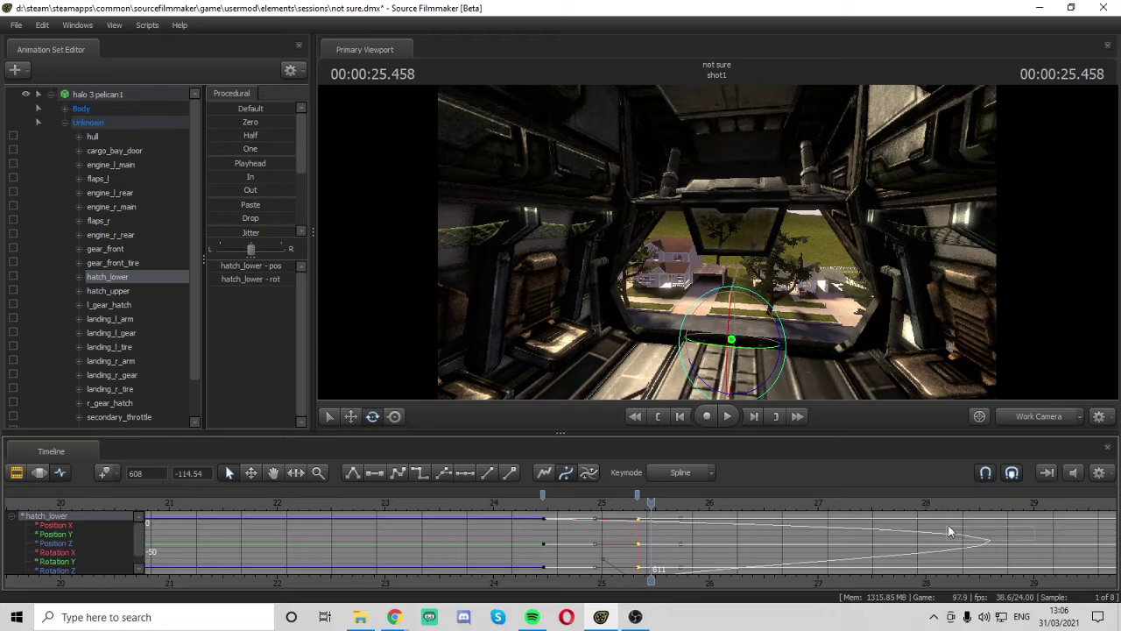
pyautogui.click(974, 552)
pyautogui.moveTo(653, 506); pyautogui.dragTo(555, 524)
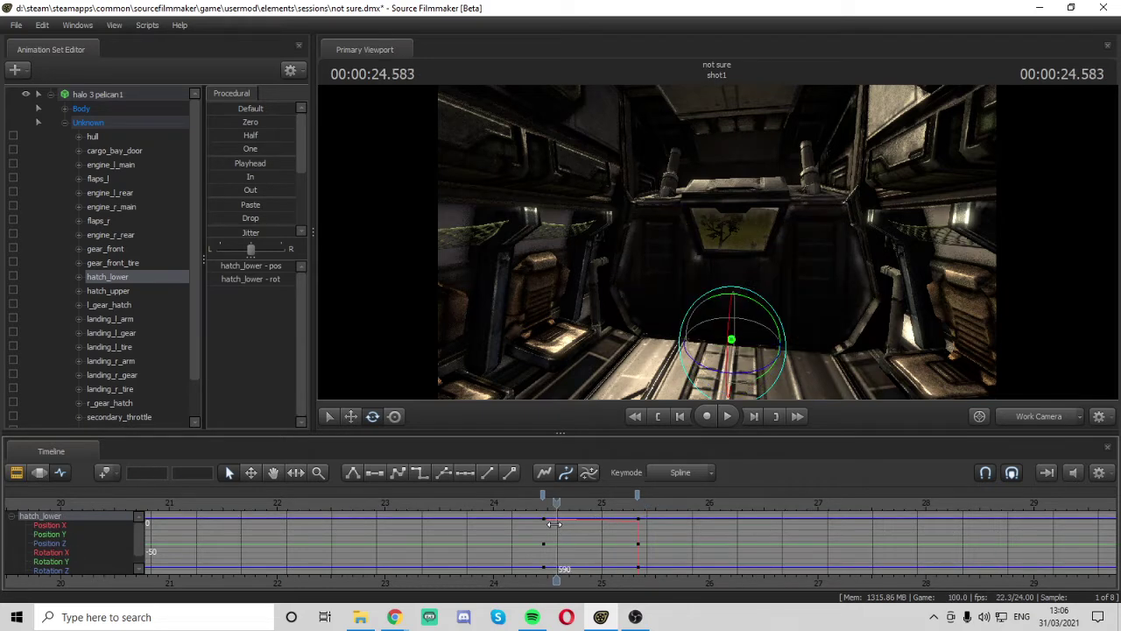
pyautogui.press('space')
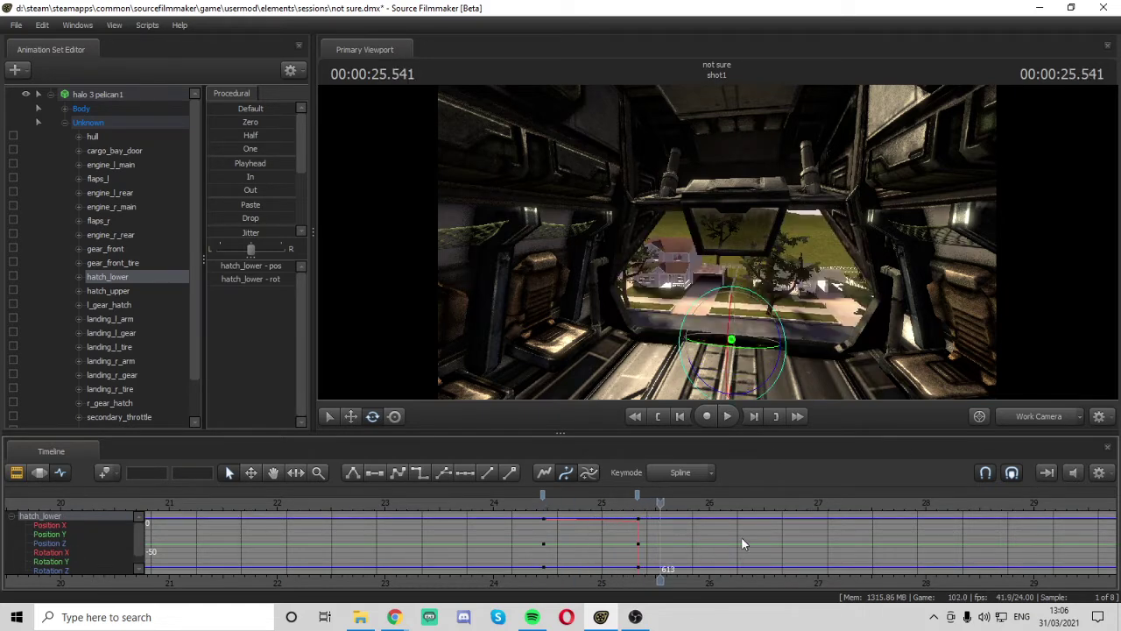
# Flatten the tangents of both hatch_lower keyframes to smooth the curve, and play back the motion
pyautogui.moveTo(654, 515); pyautogui.dragTo(515, 566)
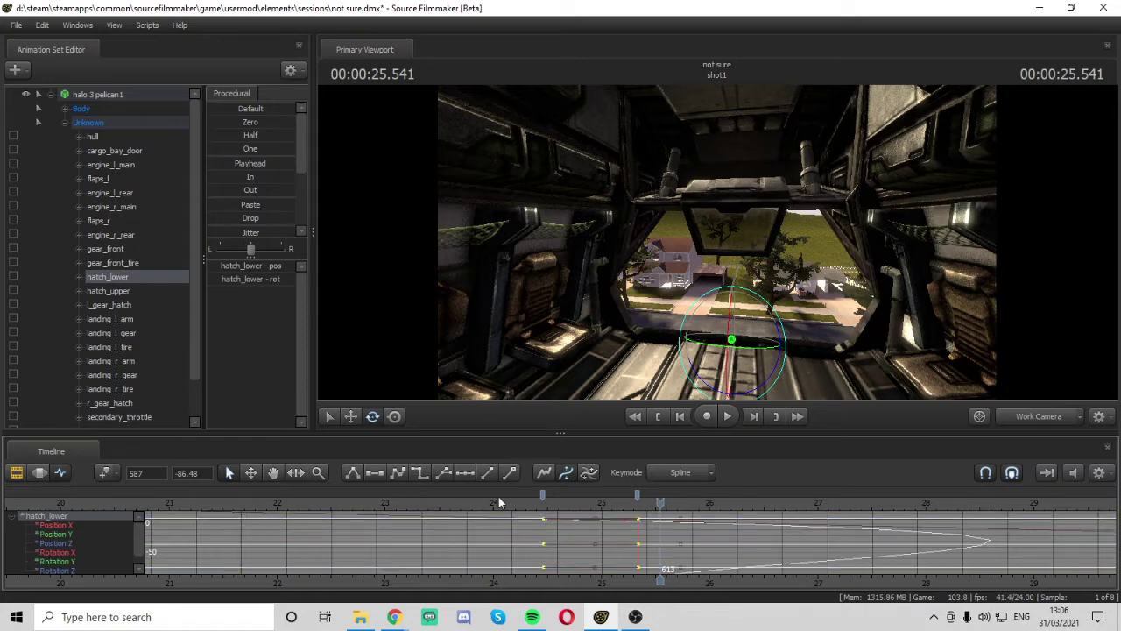
pyautogui.click(374, 472)
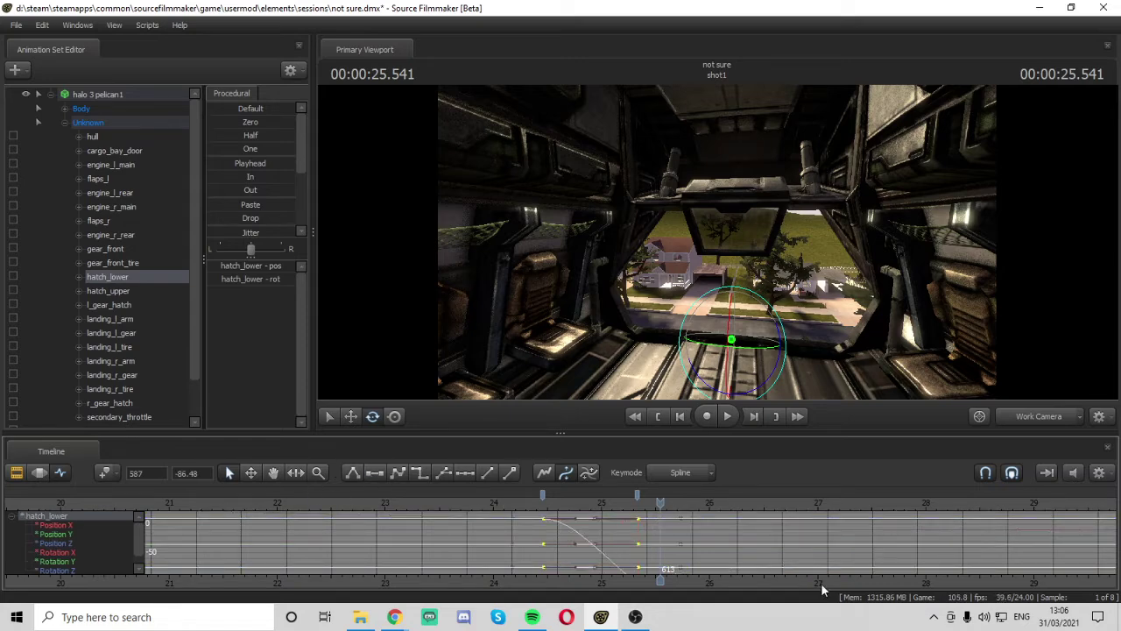
pyautogui.click(688, 529)
pyautogui.press('space')
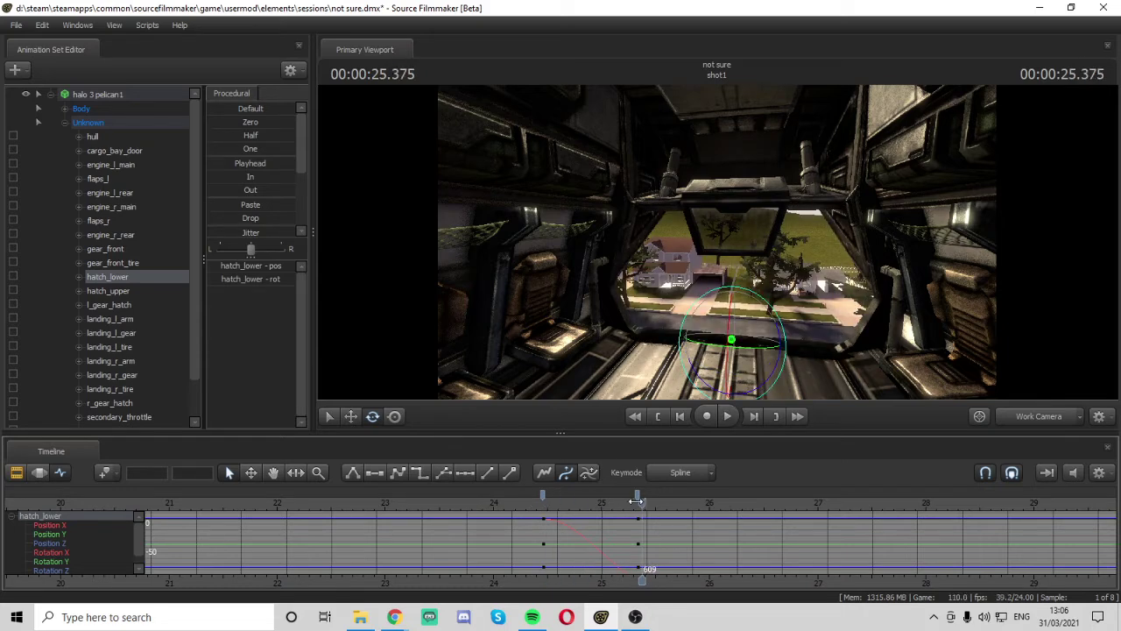
# Shorten the hatch opening by moving its end keyframe to frame 596, and play it back
pyautogui.moveTo(636, 501); pyautogui.dragTo(579, 495)
pyautogui.press('space')
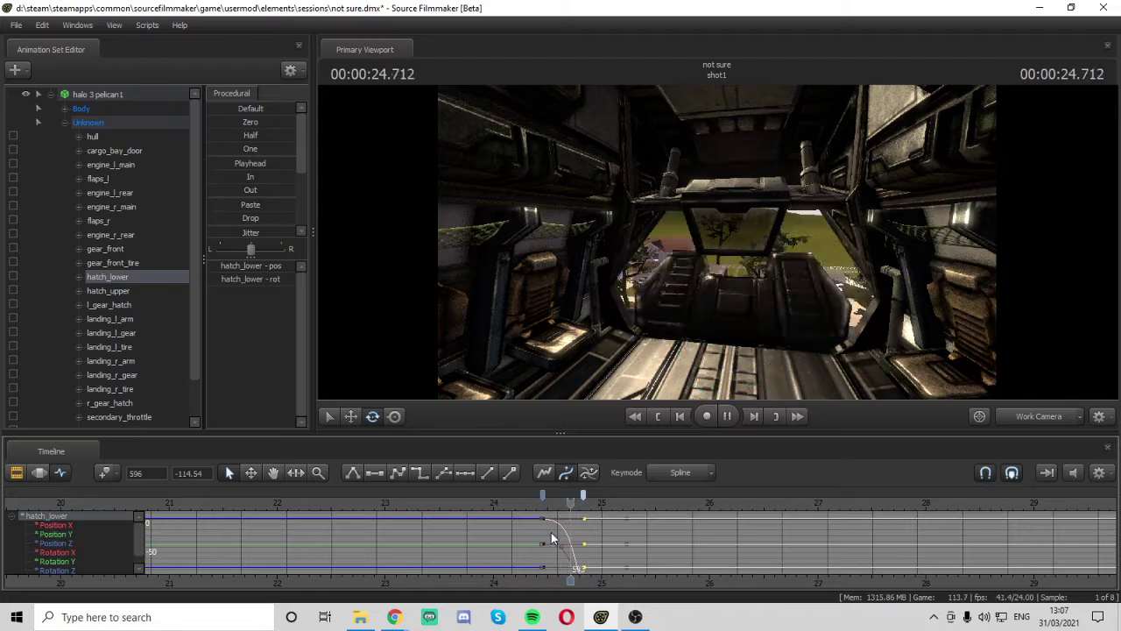
pyautogui.press('space')
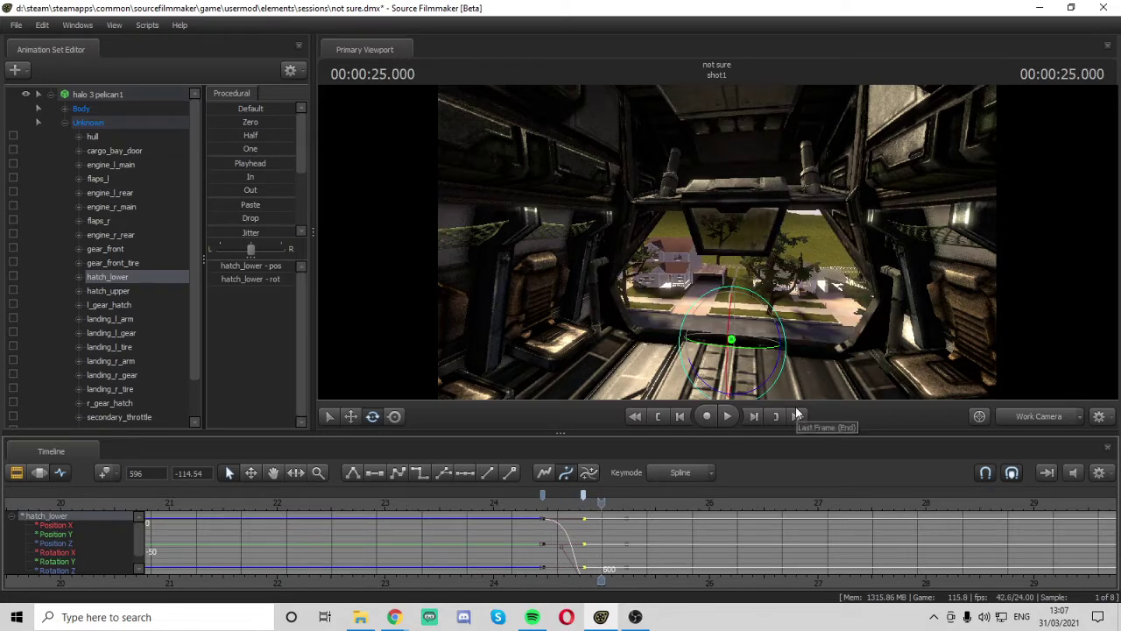
# Collapse the Unknown group and the halo 3 pelican1 animation set in the Animation Set Editor
pyautogui.moveTo(901, 303)
pyautogui.mouseDown()
pyautogui.moveTo(718, 298)
pyautogui.moveTo(714, 254)
pyautogui.moveTo(788, 316)
pyautogui.moveTo(719, 245)
pyautogui.mouseUp()
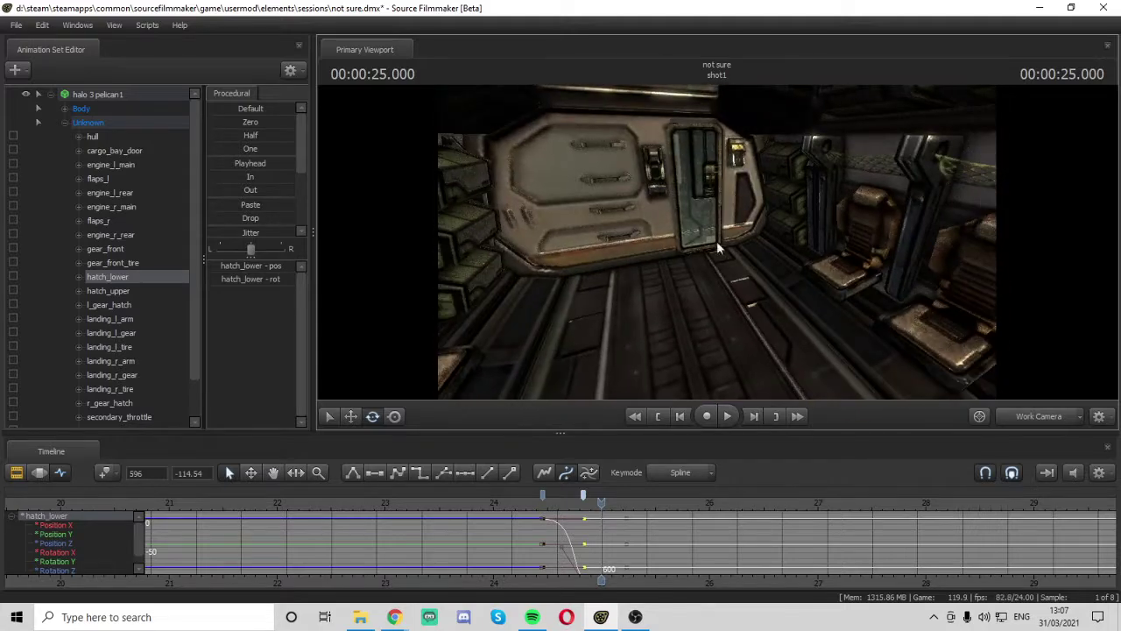
pyautogui.click(66, 122)
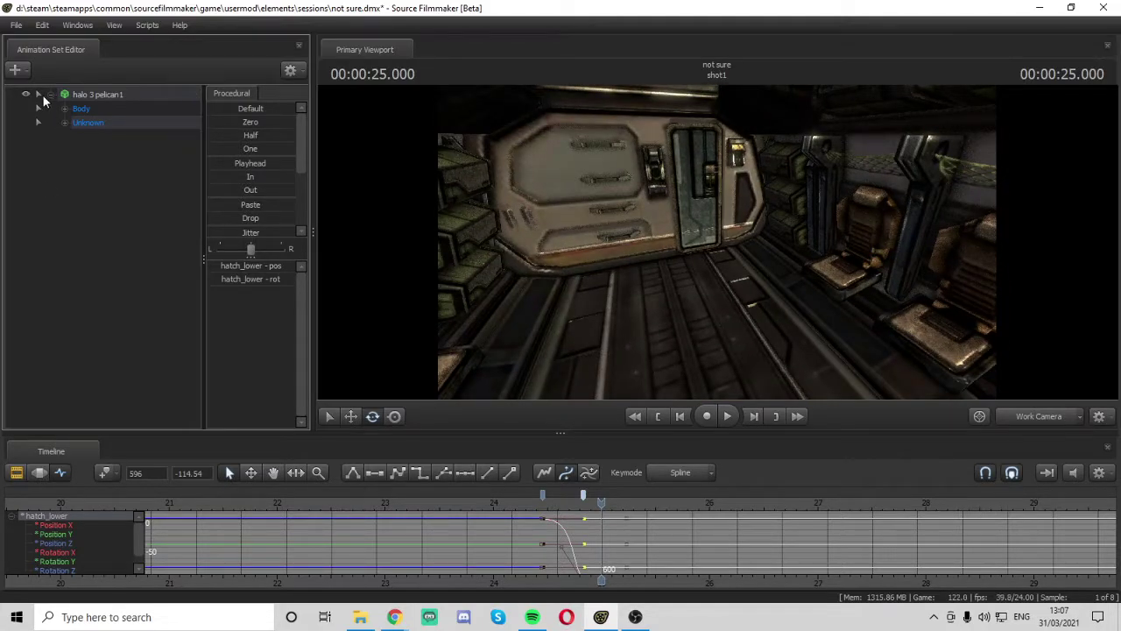
pyautogui.click(50, 95)
# Fly the work camera out of the pelican and through the doorway of a nearby house
pyautogui.press('w')
pyautogui.moveTo(717, 241)
pyautogui.mouseDown()
pyautogui.moveTo(767, 263)
pyautogui.moveTo(793, 316)
pyautogui.moveTo(684, 263)
pyautogui.moveTo(701, 333)
pyautogui.moveTo(717, 175)
pyautogui.mouseUp()
pyautogui.press('s')
pyautogui.moveTo(745, 280); pyautogui.dragTo(822, 259)
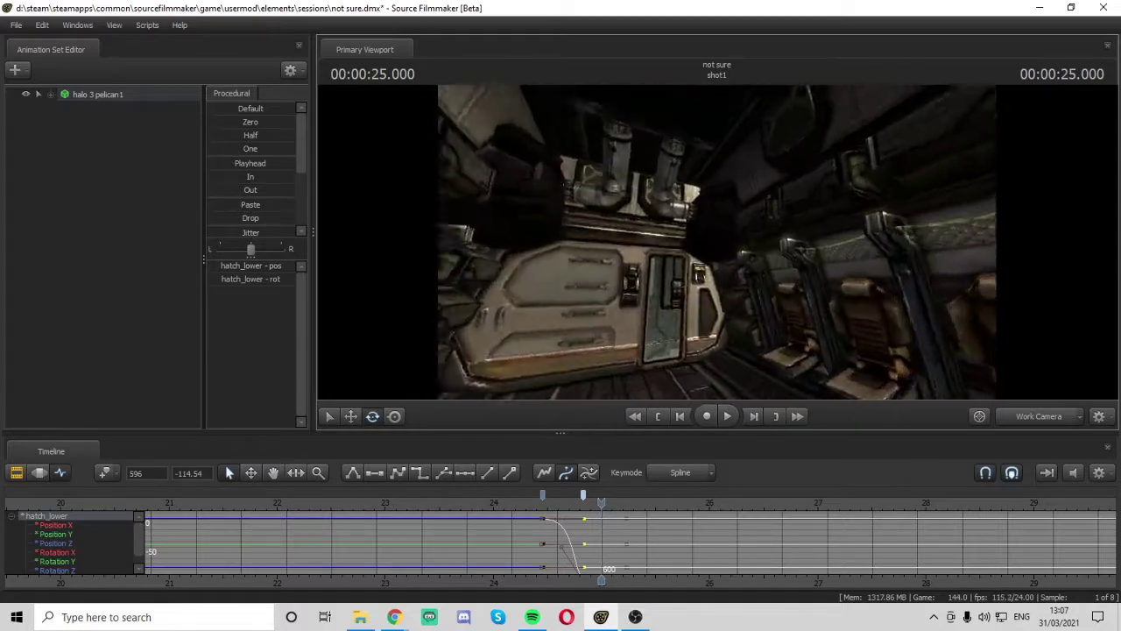
pyautogui.press('w')
pyautogui.moveTo(717, 243)
pyautogui.mouseDown()
pyautogui.moveTo(491, 263)
pyautogui.moveTo(561, 242)
pyautogui.moveTo(716, 254)
pyautogui.moveTo(701, 324)
pyautogui.moveTo(666, 350)
pyautogui.moveTo(648, 298)
pyautogui.mouseUp()
pyautogui.press('w')
pyautogui.moveTo(560, 245); pyautogui.dragTo(572, 229)
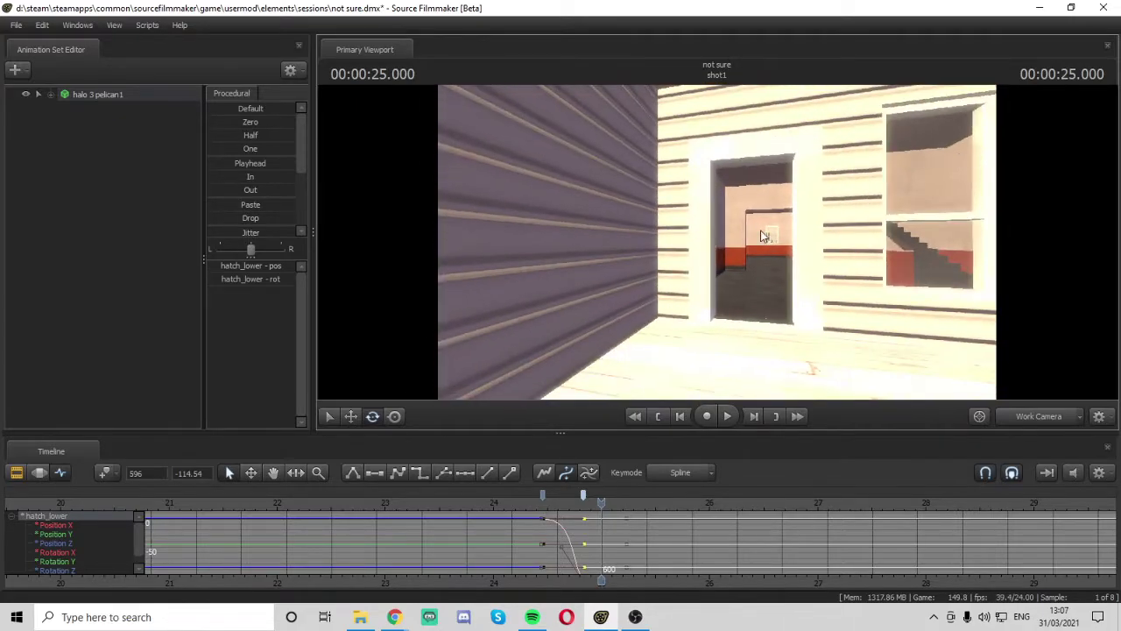
pyautogui.moveTo(804, 261); pyautogui.dragTo(771, 259)
pyautogui.press('w')
# Enable Other Entities under the viewport's Draw Game Entities options while inside the house
pyautogui.rightClick(684, 227)
pyautogui.moveTo(729, 331)
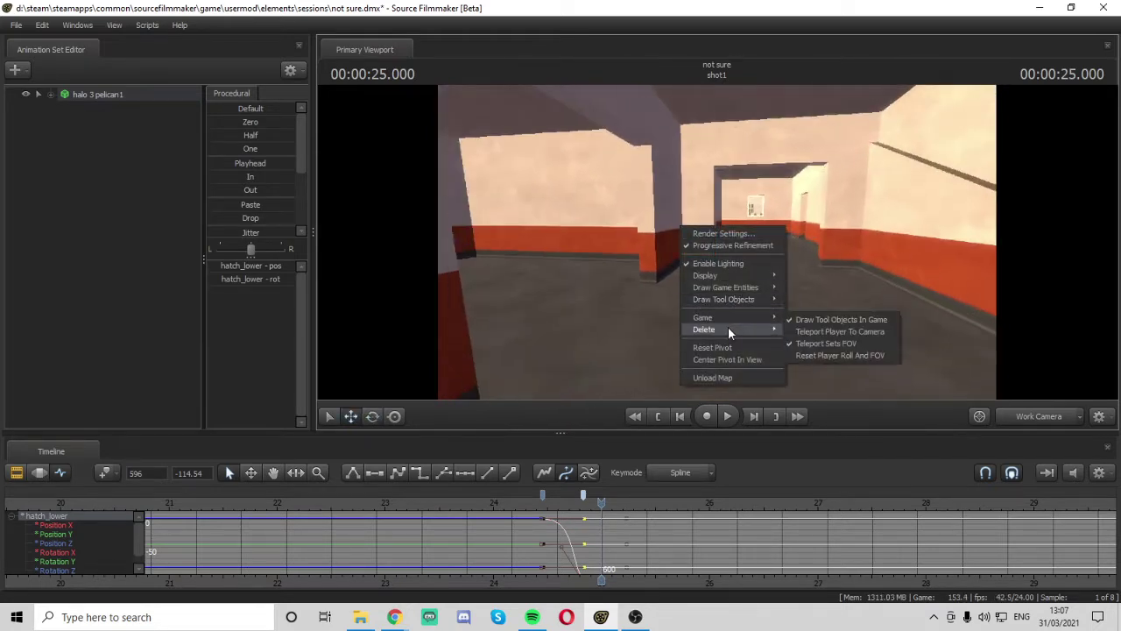
pyautogui.rightClick(920, 226)
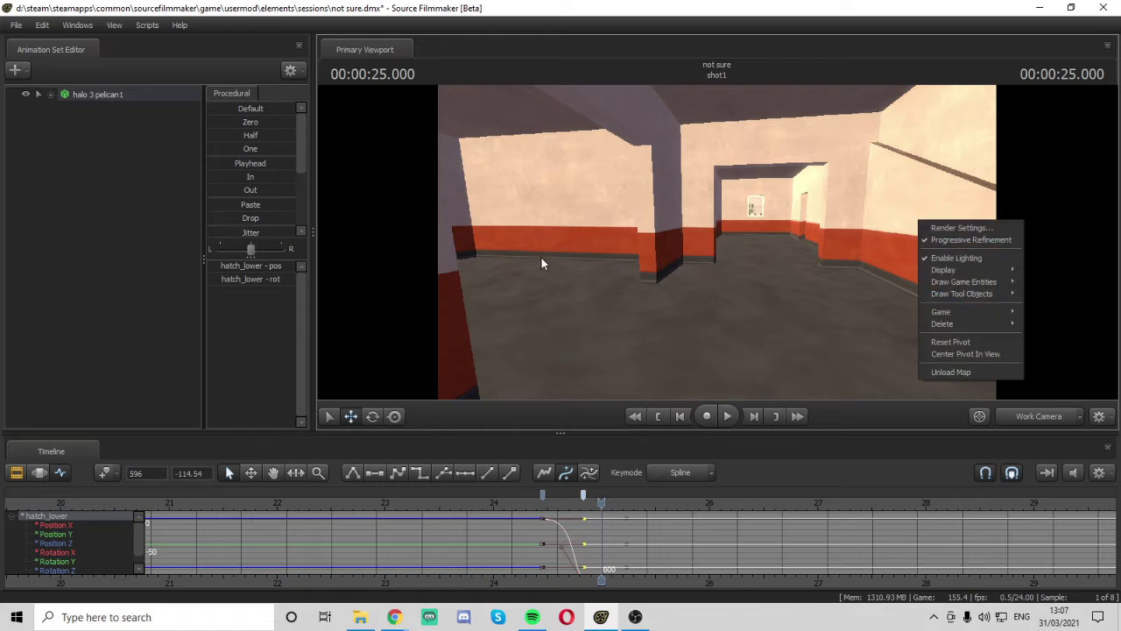
pyautogui.rightClick(661, 242)
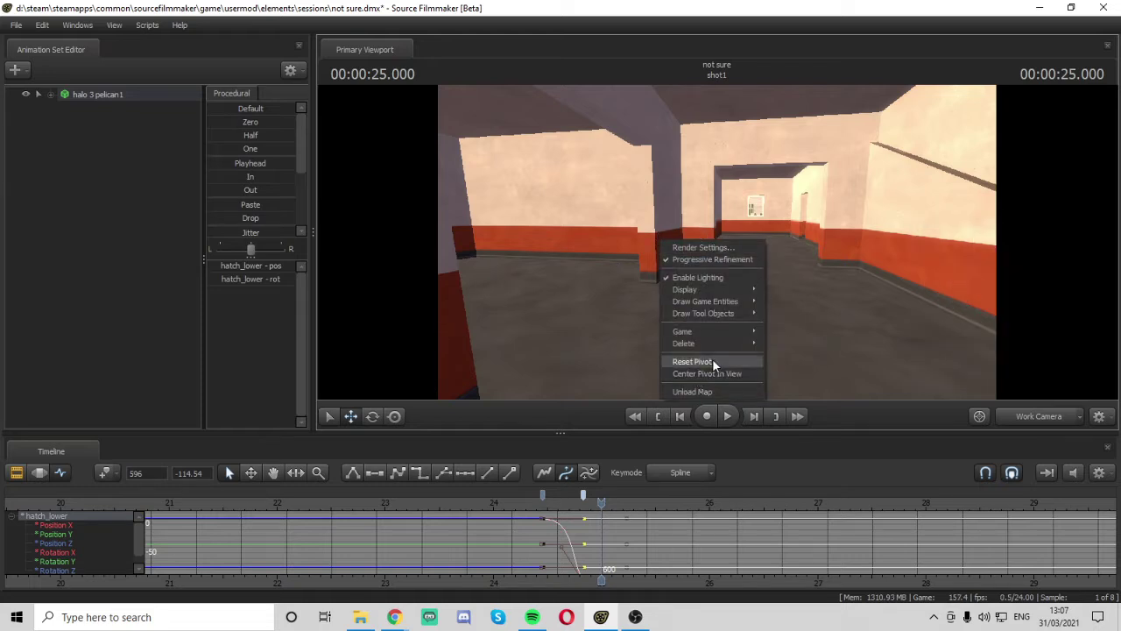
pyautogui.moveTo(682, 334)
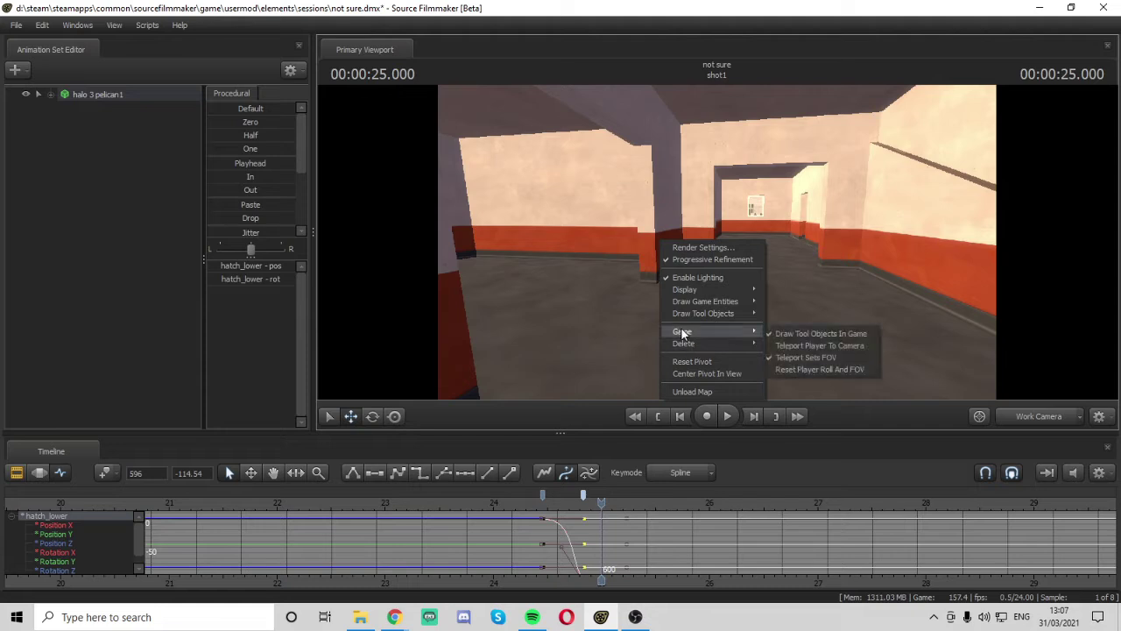
pyautogui.moveTo(729, 303)
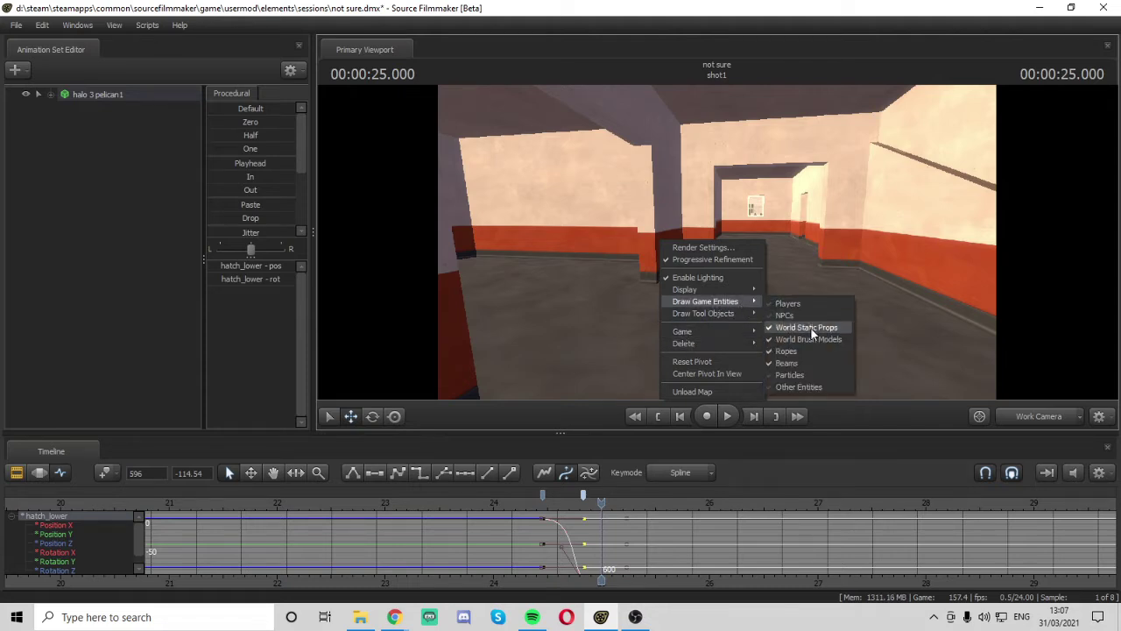
pyautogui.click(799, 386)
# Review the Draw Game Entities options outside the house, and fly the work camera over the street facing the pelican's rear
pyautogui.press('w')
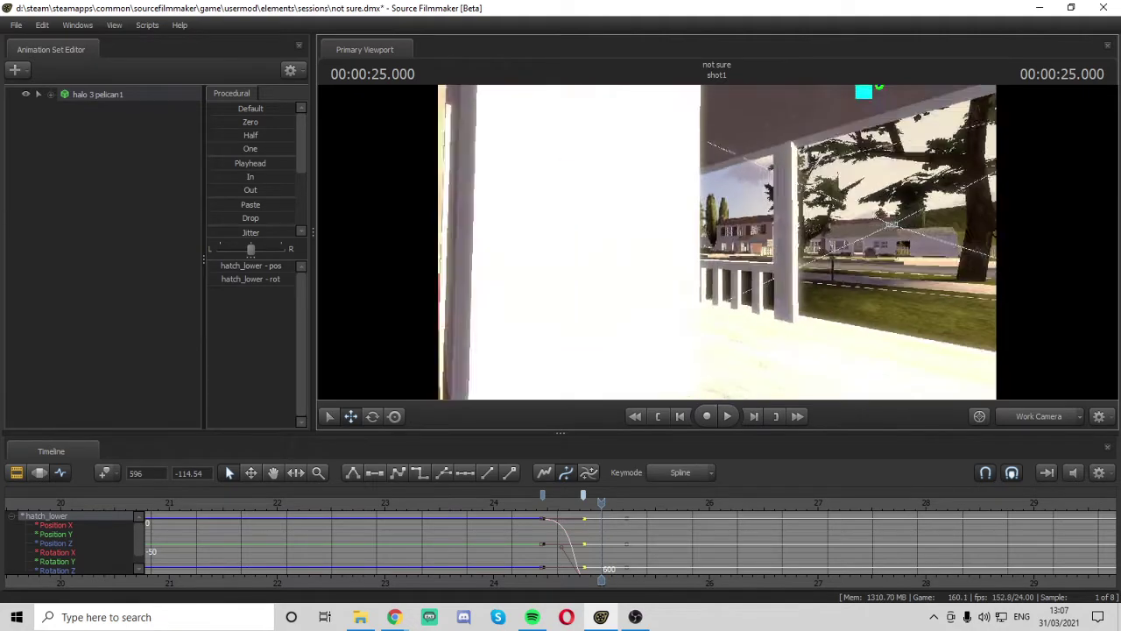
pyautogui.rightClick(719, 245)
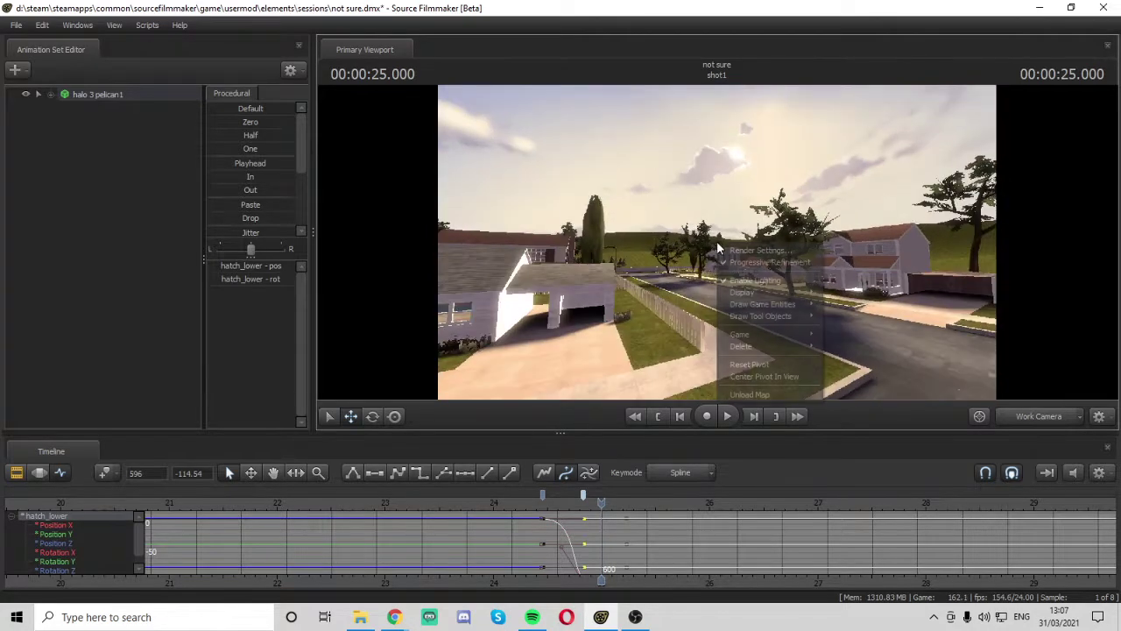
pyautogui.moveTo(797, 304)
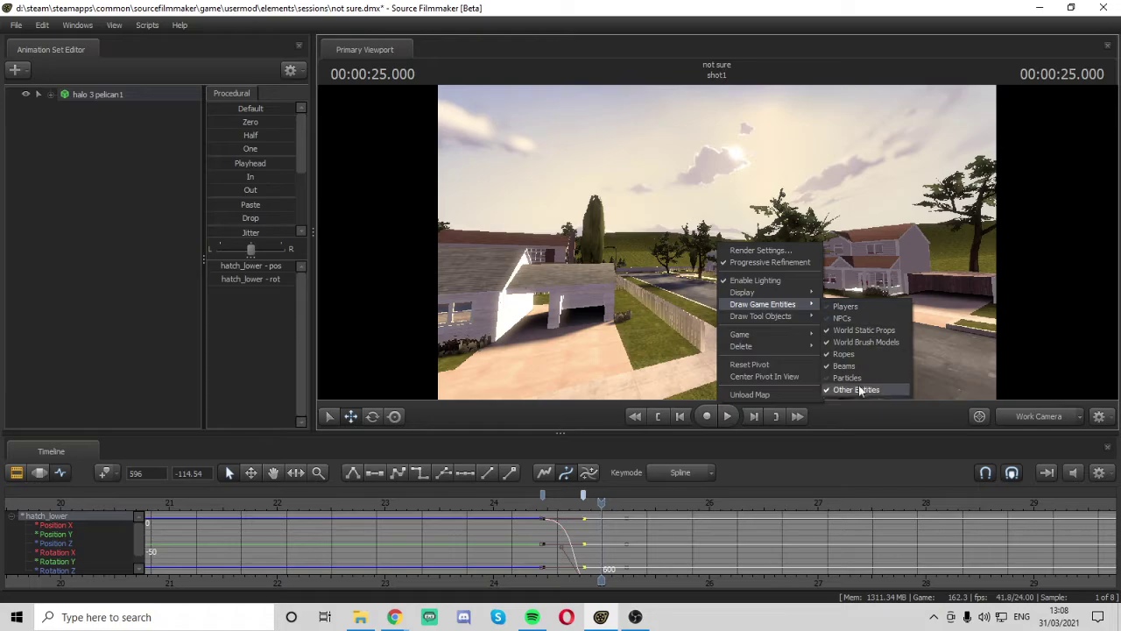
pyautogui.click(849, 286)
pyautogui.moveTo(849, 286); pyautogui.dragTo(1008, 267)
pyautogui.press('w')
pyautogui.press('w')
pyautogui.moveTo(716, 242); pyautogui.dragTo(491, 229)
pyautogui.press('w')
pyautogui.moveTo(842, 318); pyautogui.dragTo(669, 317)
# Move the hatch_lower start keyframe to frame 32, near the beginning of the shot
pyautogui.moveTo(230, 582); pyautogui.dragTo(896, 579, button='middle')
pyautogui.scroll(-8, 725, 538)
pyautogui.scroll(-2, 659, 539)
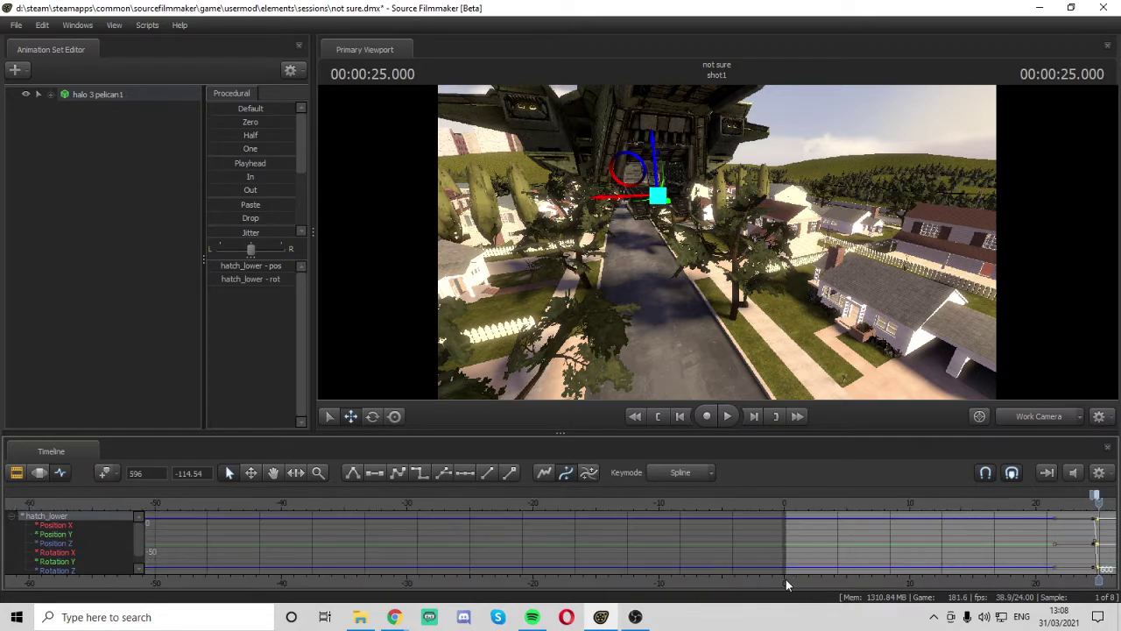
pyautogui.moveTo(786, 579); pyautogui.dragTo(580, 573, button='middle')
pyautogui.moveTo(877, 496); pyautogui.dragTo(714, 516)
pyautogui.moveTo(585, 520); pyautogui.dragTo(582, 520)
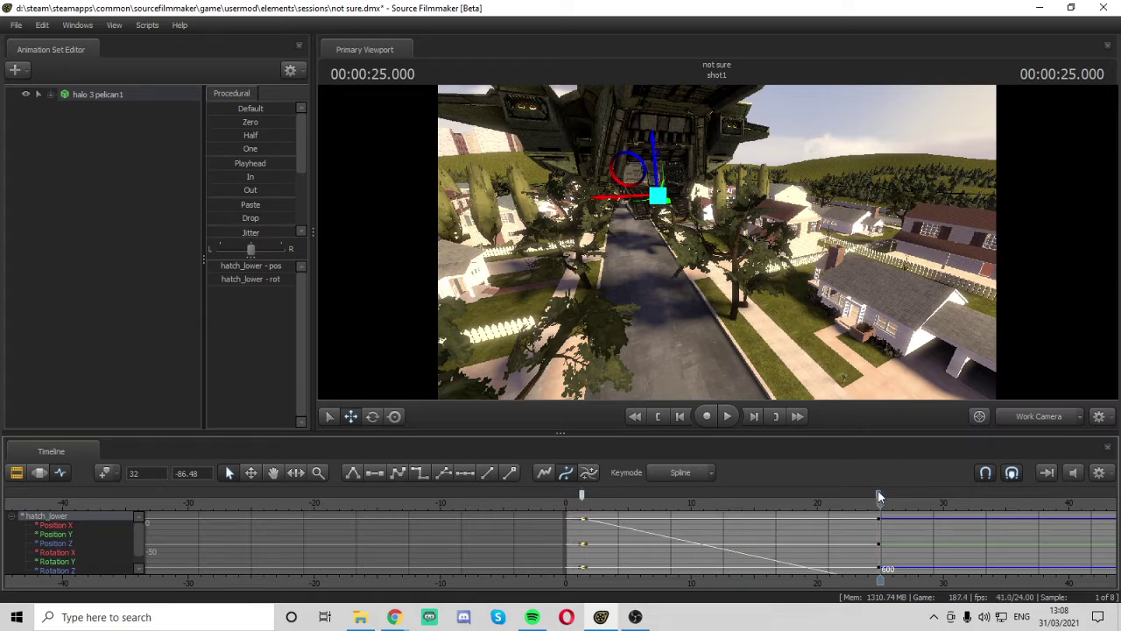
# Move the hatch_lower end keyframe to frame 42, and set the playhead to 1.625 s
pyautogui.moveTo(879, 497); pyautogui.dragTo(590, 513)
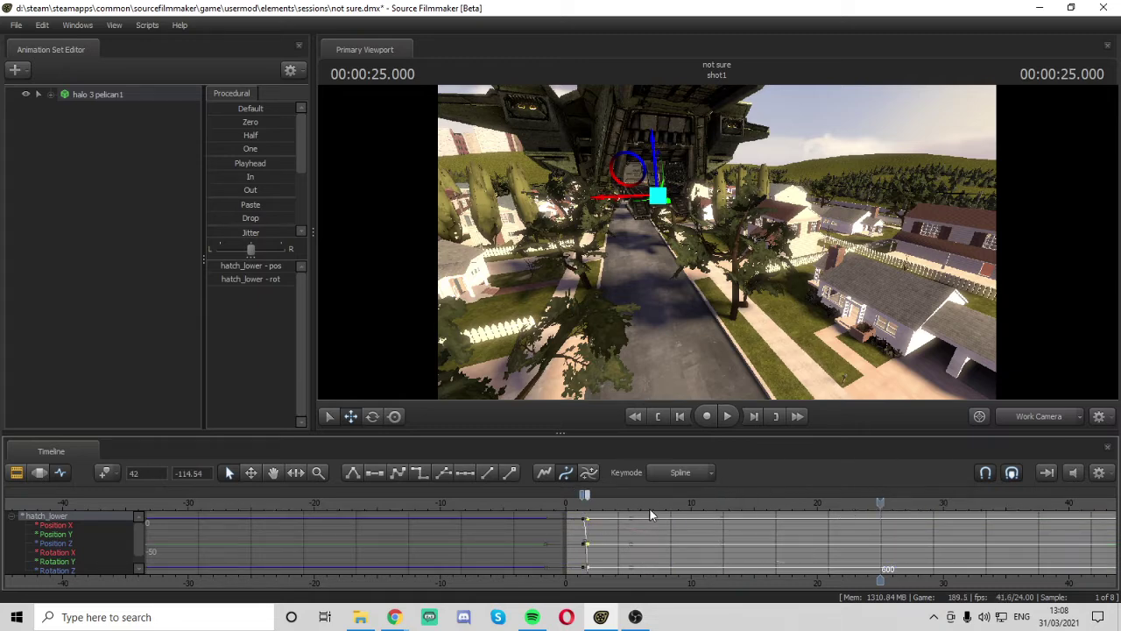
pyautogui.moveTo(881, 502); pyautogui.dragTo(587, 501)
pyautogui.scroll(5, 587, 501)
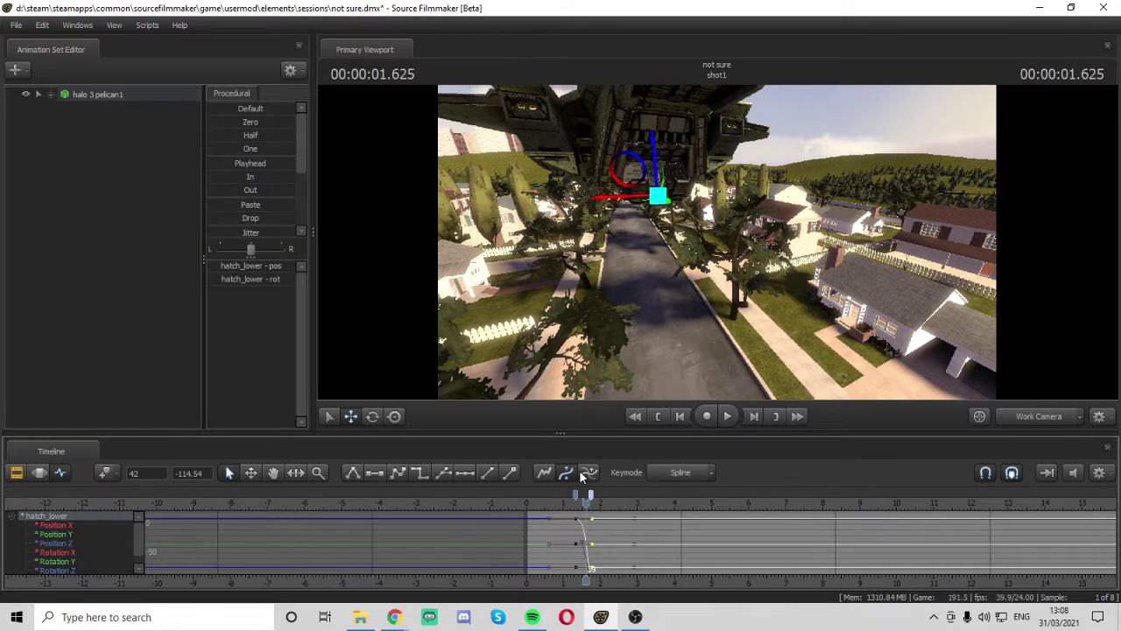
pyautogui.scroll(5, 596, 492)
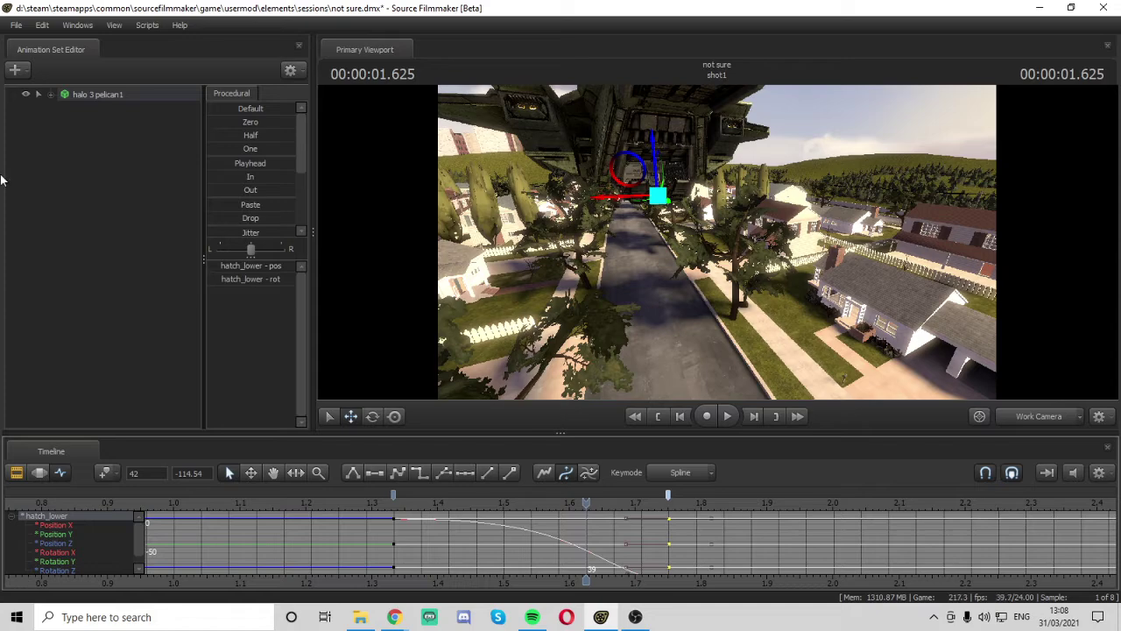
# Fly the work camera up to the pelican's rear hatch and preview its motion in the early part of the shot
pyautogui.moveTo(782, 151); pyautogui.dragTo(609, 351)
pyautogui.press('w')
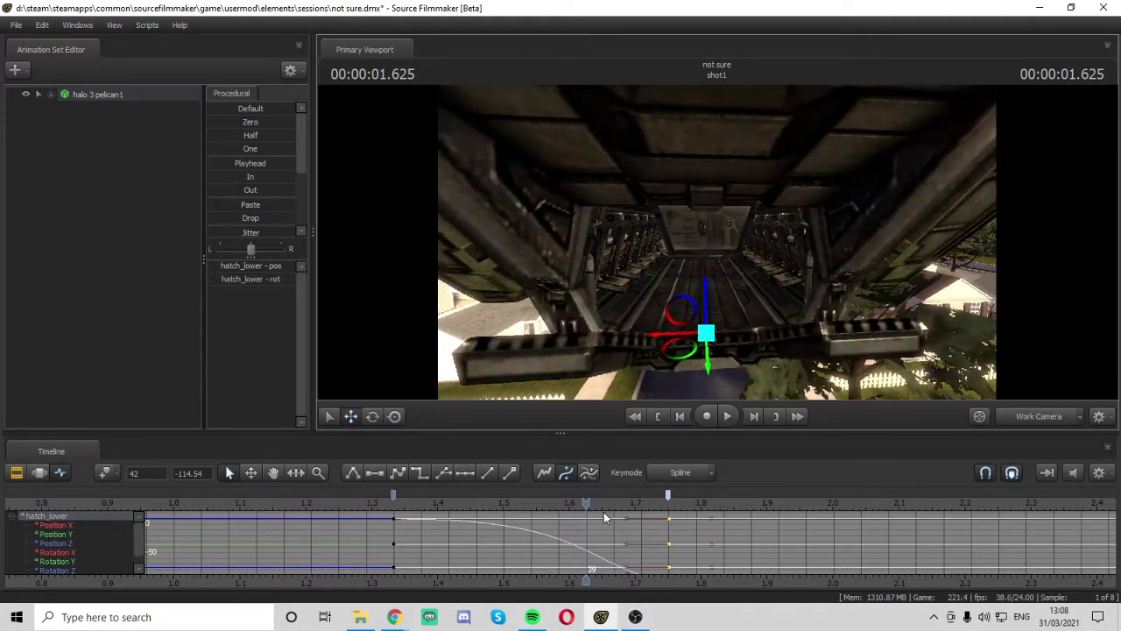
pyautogui.moveTo(509, 505); pyautogui.dragTo(118, 504)
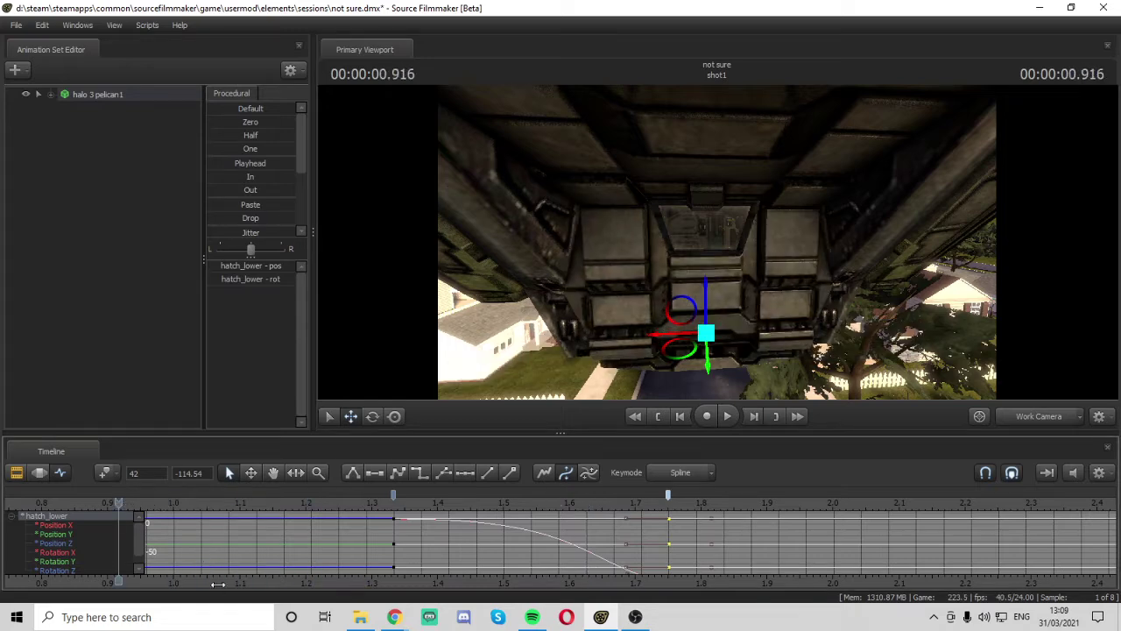
pyautogui.moveTo(218, 583); pyautogui.dragTo(953, 616, button='middle')
pyautogui.moveTo(852, 506); pyautogui.dragTo(244, 512)
pyautogui.press('space')
pyautogui.press('space')
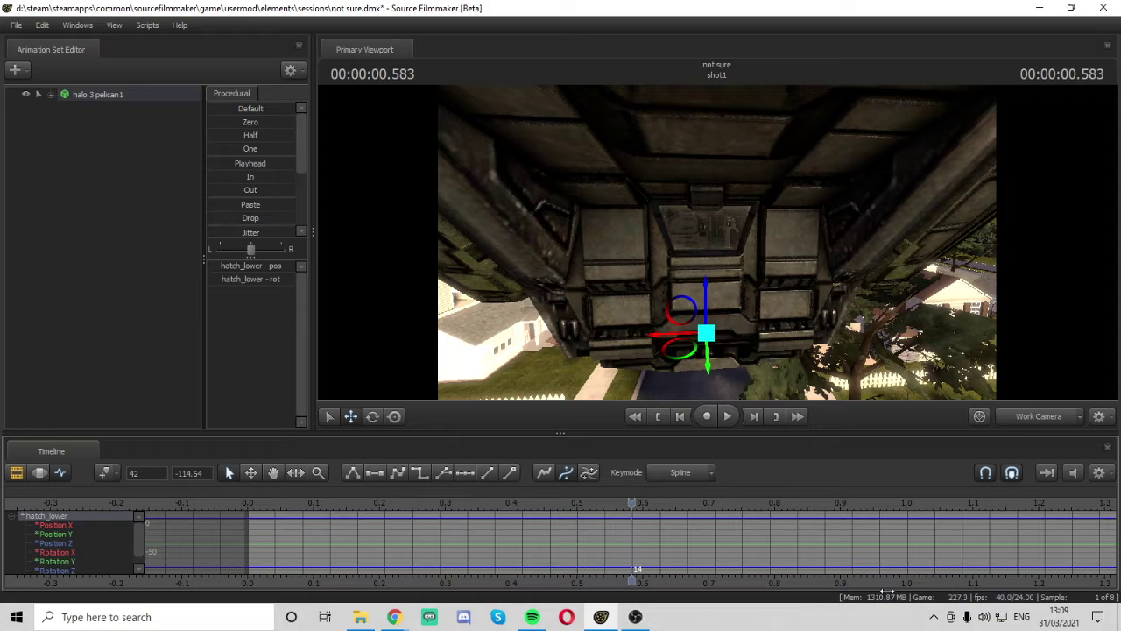
# Switch the viewport to camera1 and fly it into the pelican's cabin, facing the rear hatch
pyautogui.scroll(-5, 634, 544)
pyautogui.click(1039, 417)
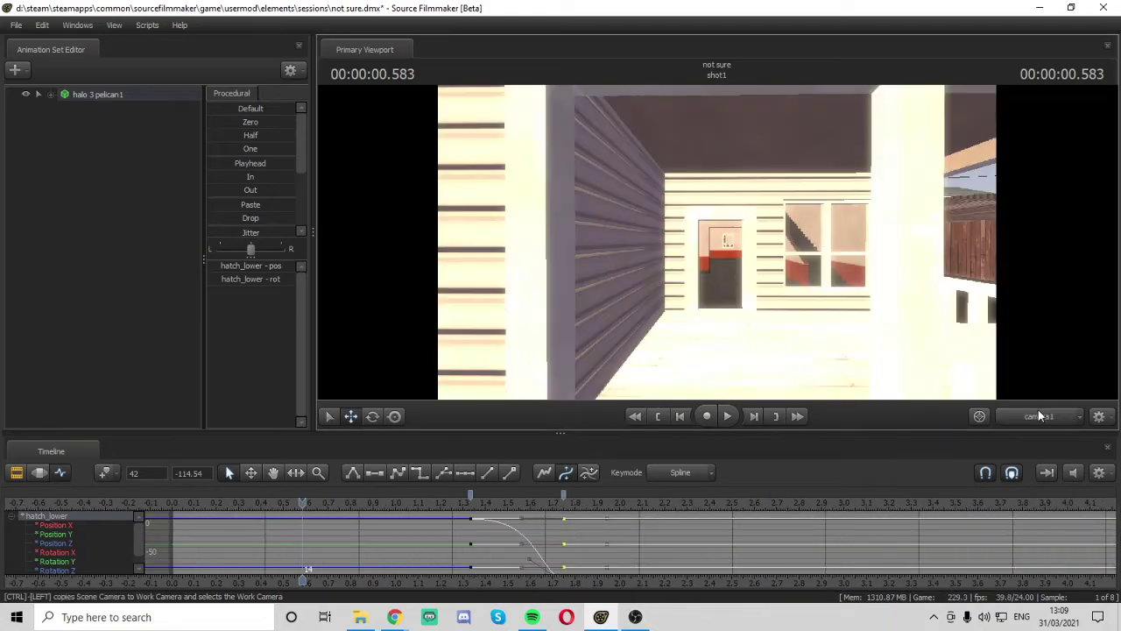
pyautogui.moveTo(805, 275); pyautogui.dragTo(964, 211)
pyautogui.press('w')
pyautogui.moveTo(717, 242); pyautogui.dragTo(700, 132)
pyautogui.press('w')
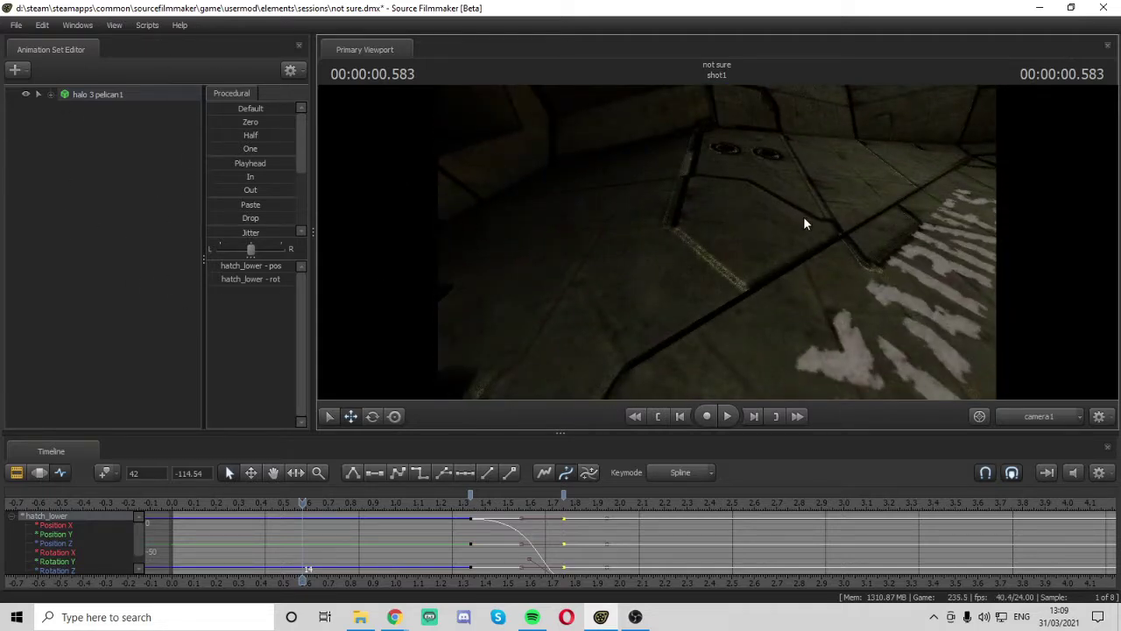
pyautogui.press('w')
pyautogui.moveTo(804, 218)
pyautogui.mouseDown()
pyautogui.moveTo(736, 271)
pyautogui.moveTo(692, 272)
pyautogui.mouseUp()
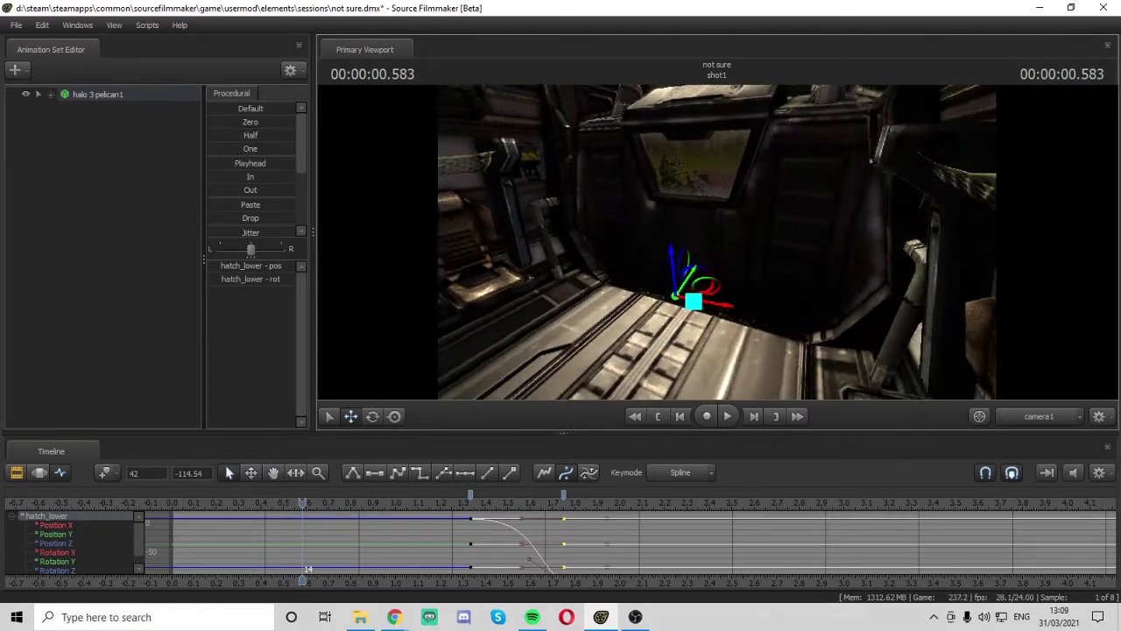
# Toggle between the work camera and camera1, and center camera1's view on the closed rear hatch
pyautogui.moveTo(805, 188); pyautogui.dragTo(804, 179)
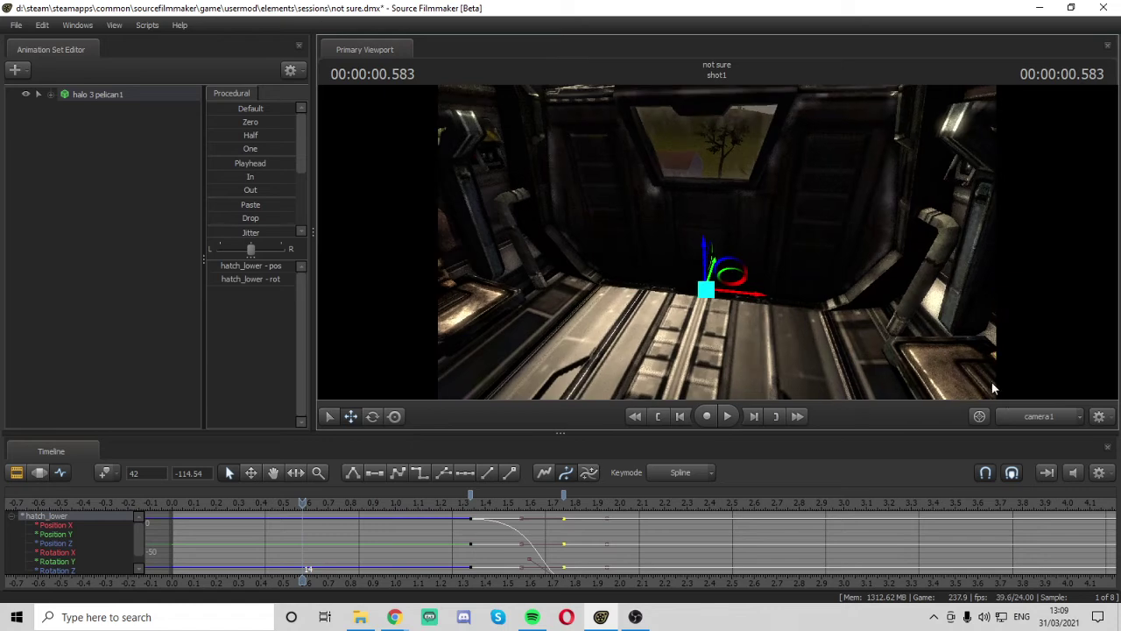
pyautogui.click(1041, 417)
pyautogui.click(1035, 417)
pyautogui.moveTo(889, 306)
pyautogui.mouseDown()
pyautogui.moveTo(908, 207)
pyautogui.moveTo(873, 323)
pyautogui.moveTo(867, 302)
pyautogui.mouseUp()
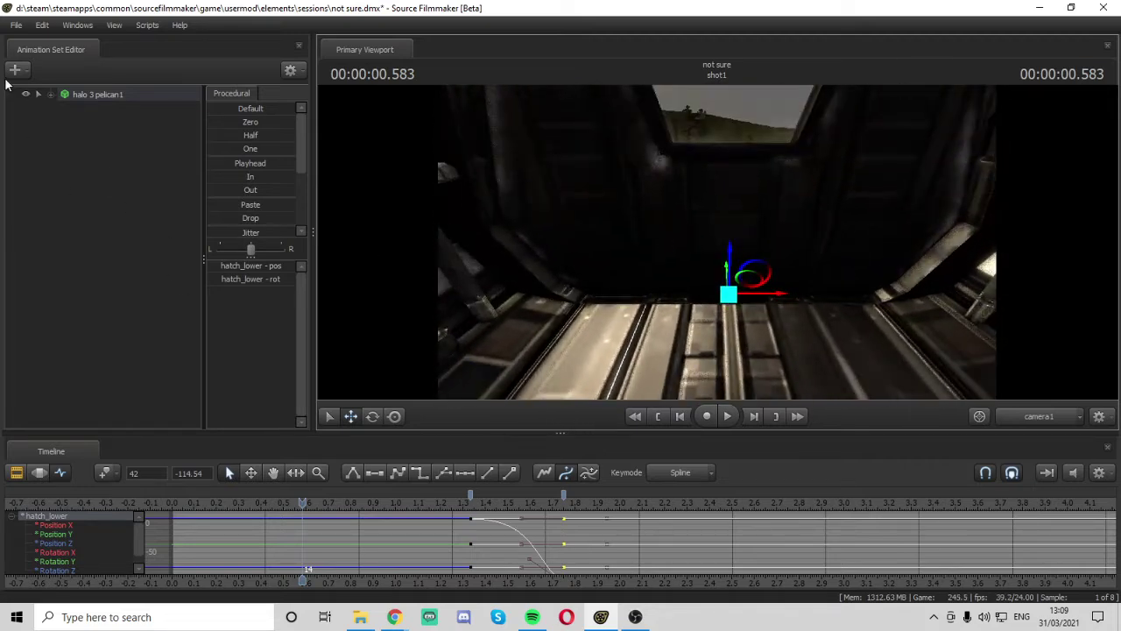
# Create an animation set for the existing camera1 and select it for animating
pyautogui.click(14, 72)
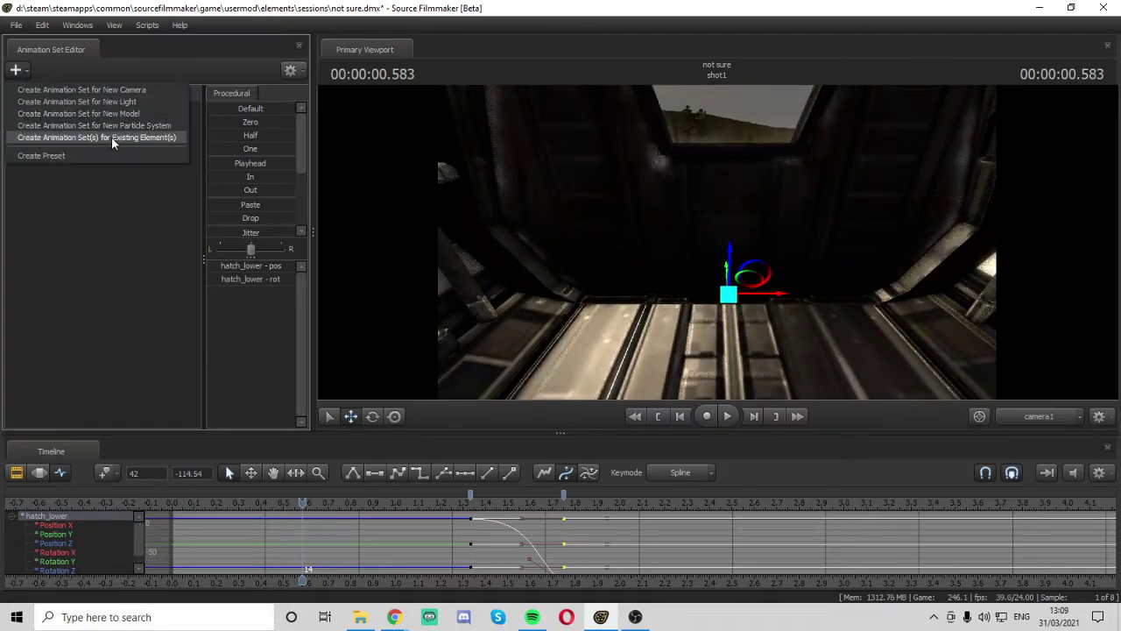
pyautogui.click(111, 136)
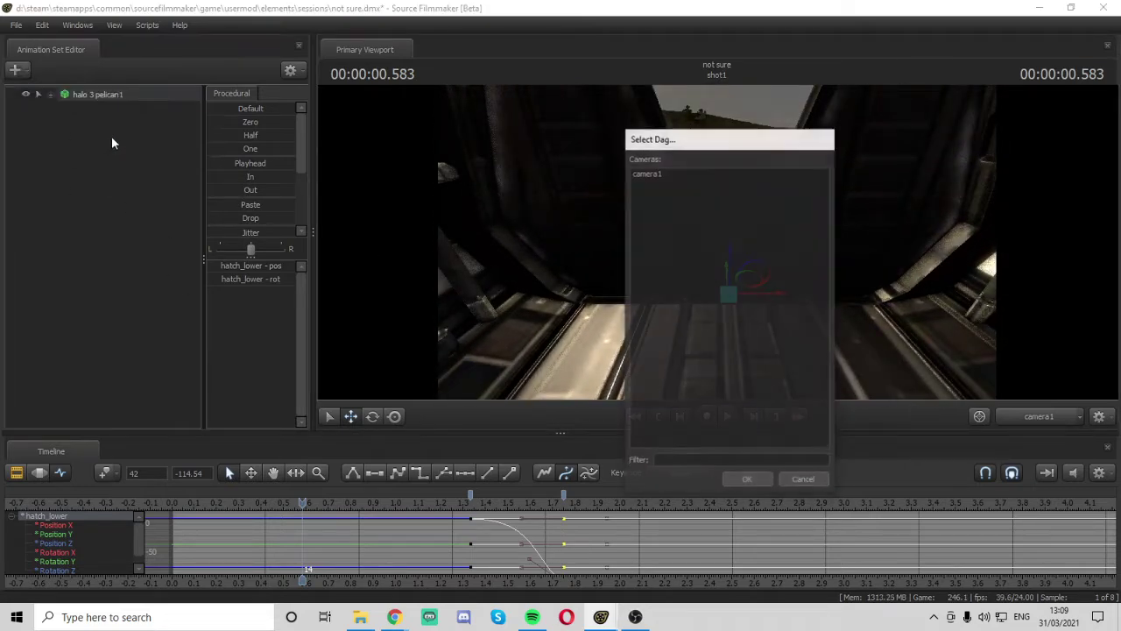
pyautogui.click(761, 480)
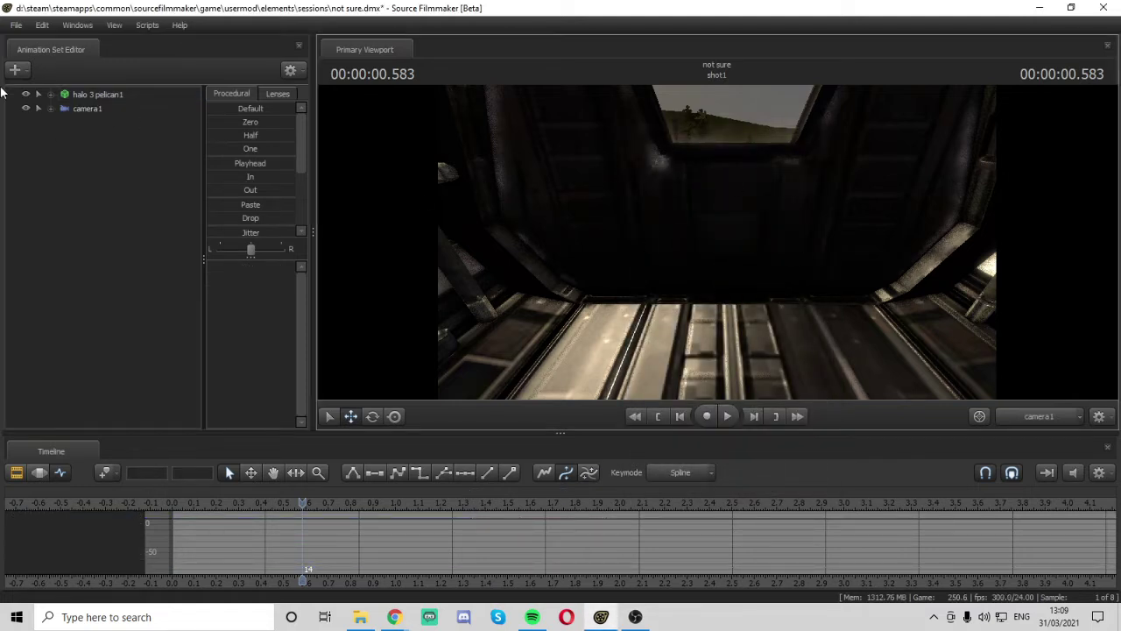
pyautogui.click(88, 108)
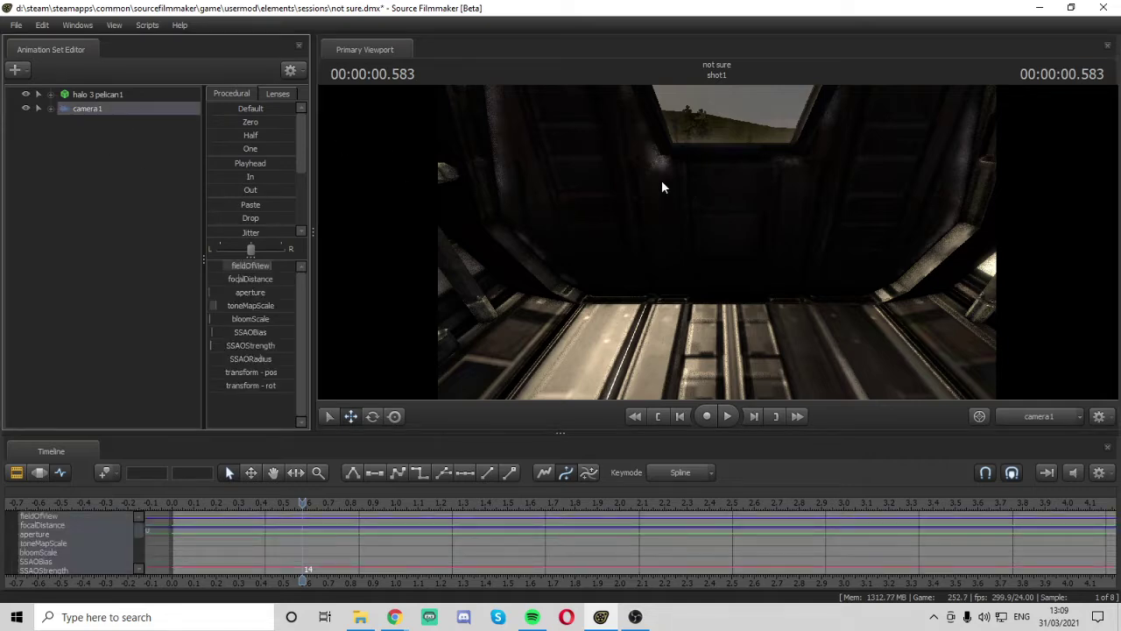
# Tilt camera1 up toward the hatch window, and delete its keyframe at frame 14
pyautogui.moveTo(662, 182); pyautogui.dragTo(663, 103)
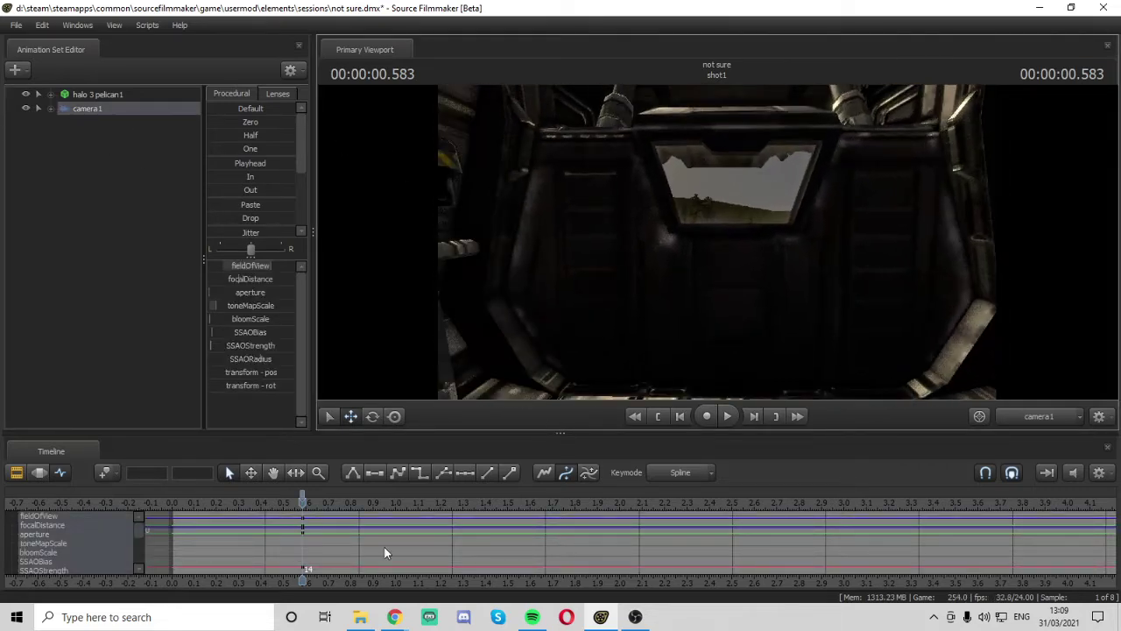
pyautogui.rightClick(303, 498)
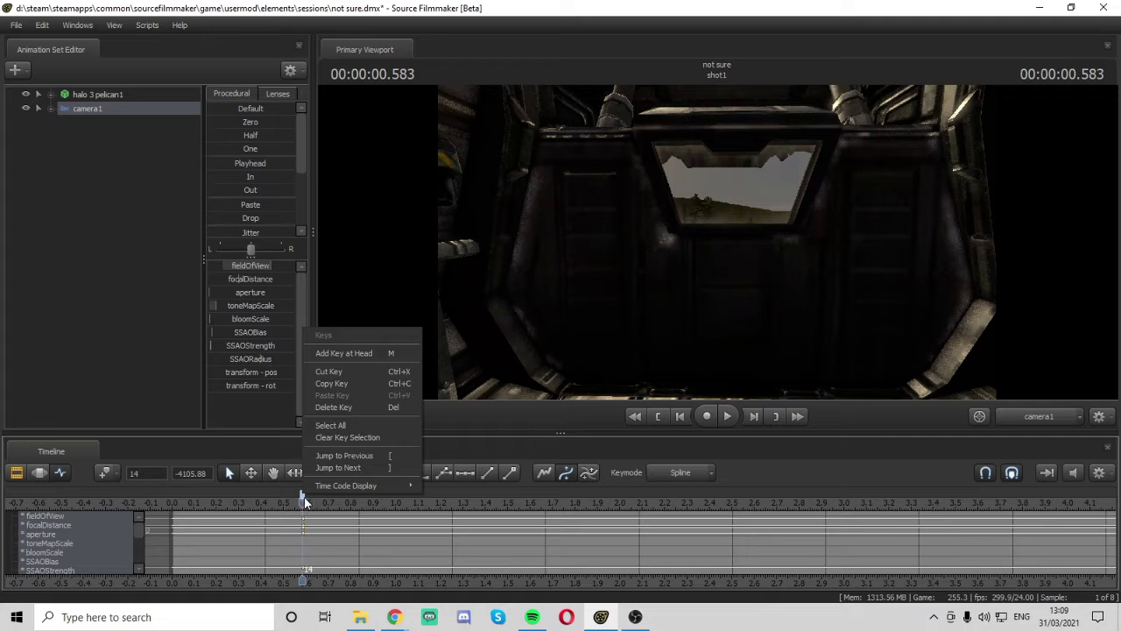
pyautogui.click(338, 407)
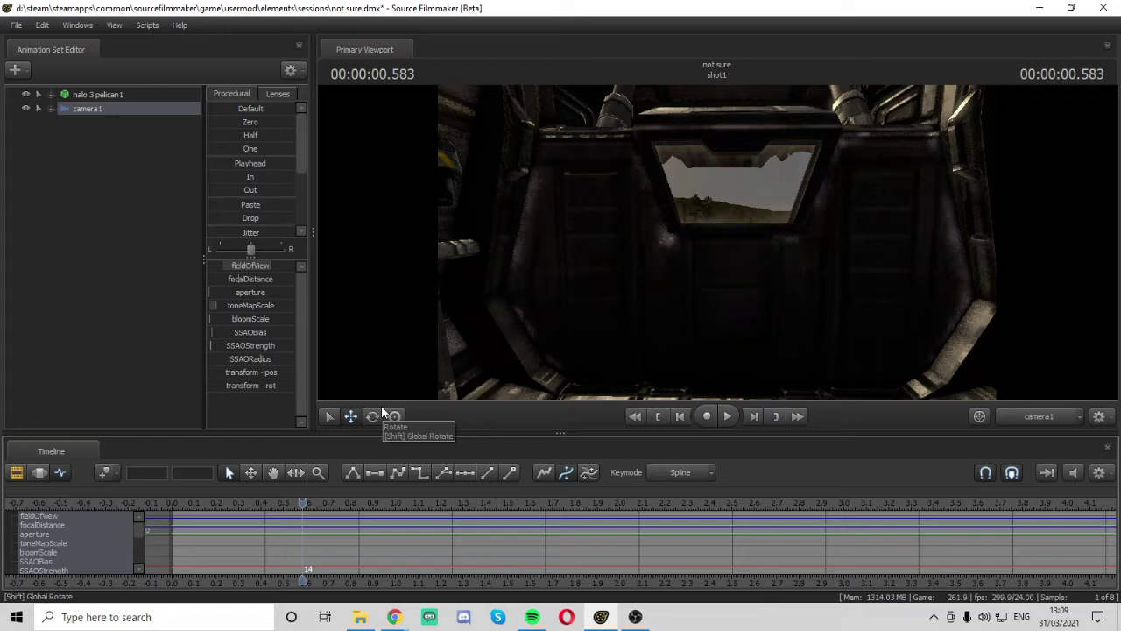
# Keyframe camera1 facing the hatch and floor at frame 14, and turned toward the seats beside the hatch at frame 27
pyautogui.moveTo(674, 277); pyautogui.dragTo(675, 312)
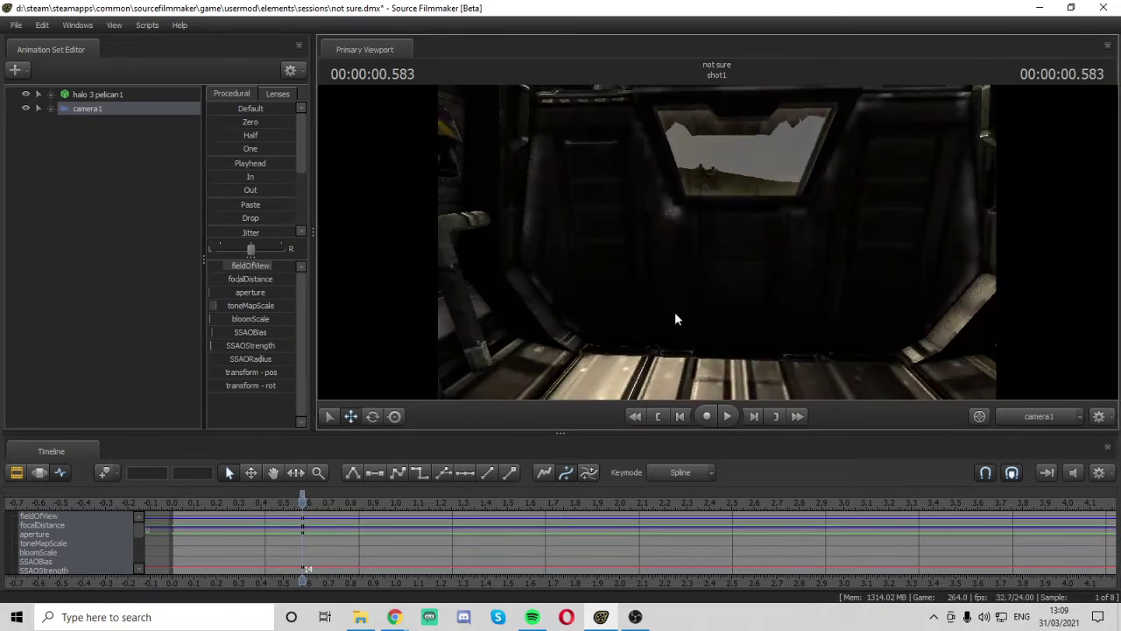
pyautogui.click(424, 502)
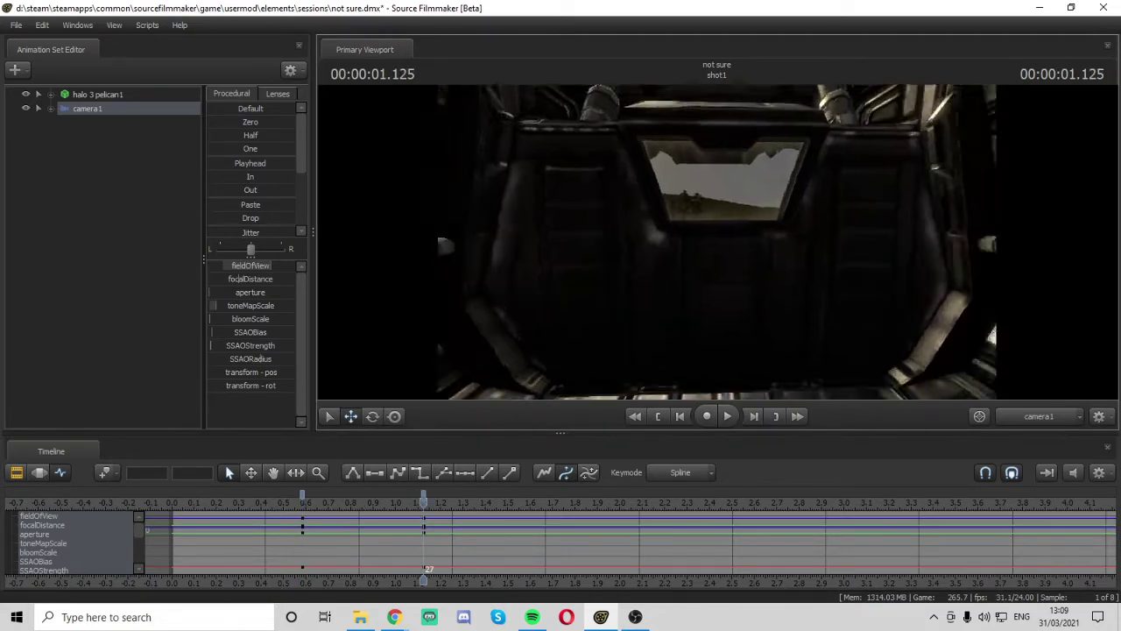
pyautogui.moveTo(657, 362); pyautogui.dragTo(717, 243)
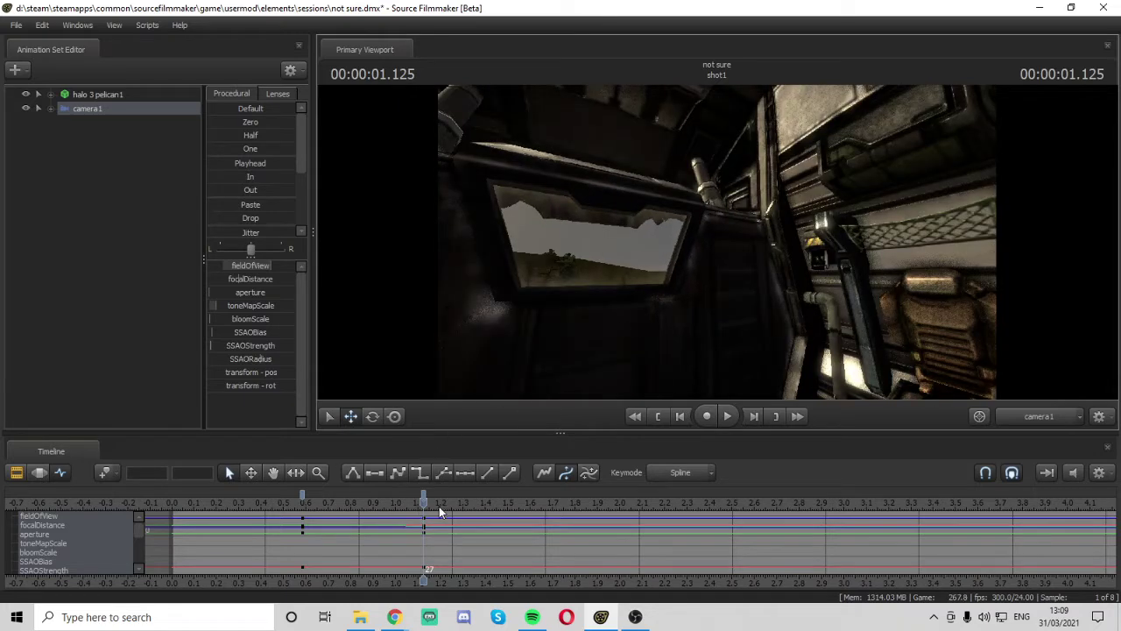
# Play back the camera1 animation, and delete its keyframes at frames 27 and 14
pyautogui.press('space')
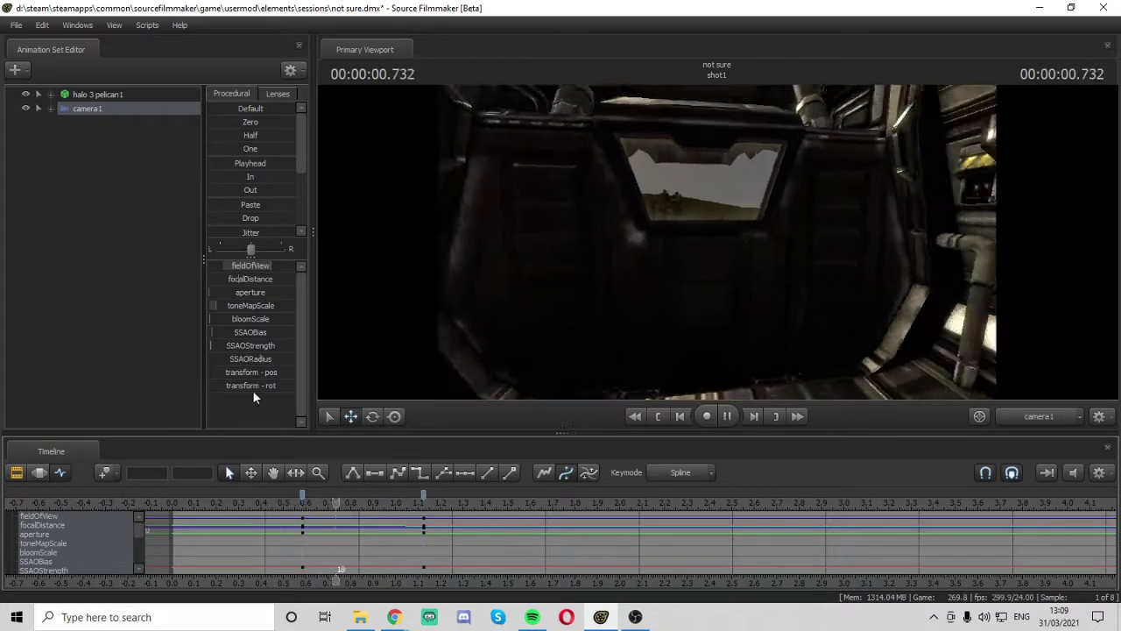
pyautogui.press('space')
pyautogui.rightClick(427, 494)
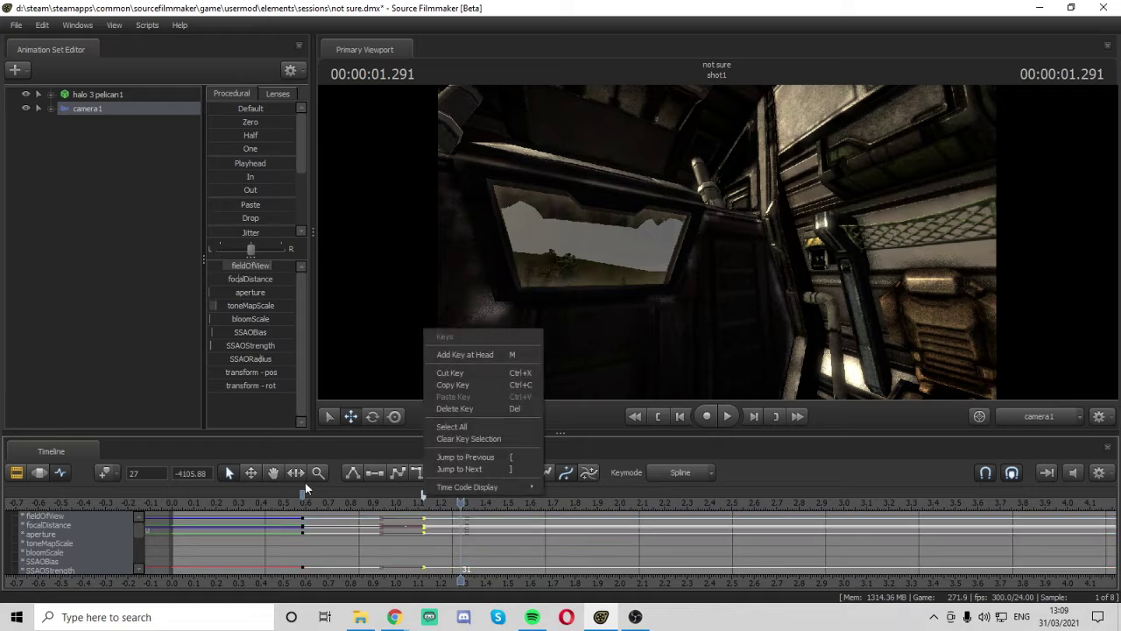
pyautogui.click(302, 492)
pyautogui.rightClick(302, 492)
pyautogui.click(372, 407)
pyautogui.moveTo(461, 503); pyautogui.dragTo(238, 506)
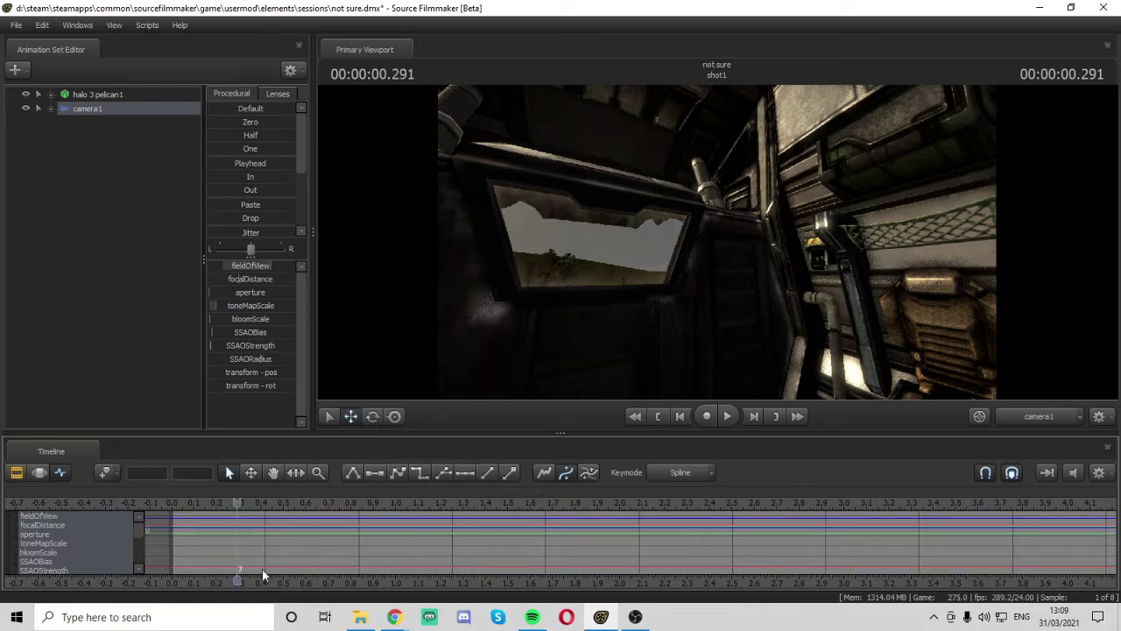
# In the Motion Editor at 2.958 s, reposition camera1 to look out through the open hatch at the houses
pyautogui.click(39, 473)
pyautogui.moveTo(237, 507); pyautogui.dragTo(834, 526)
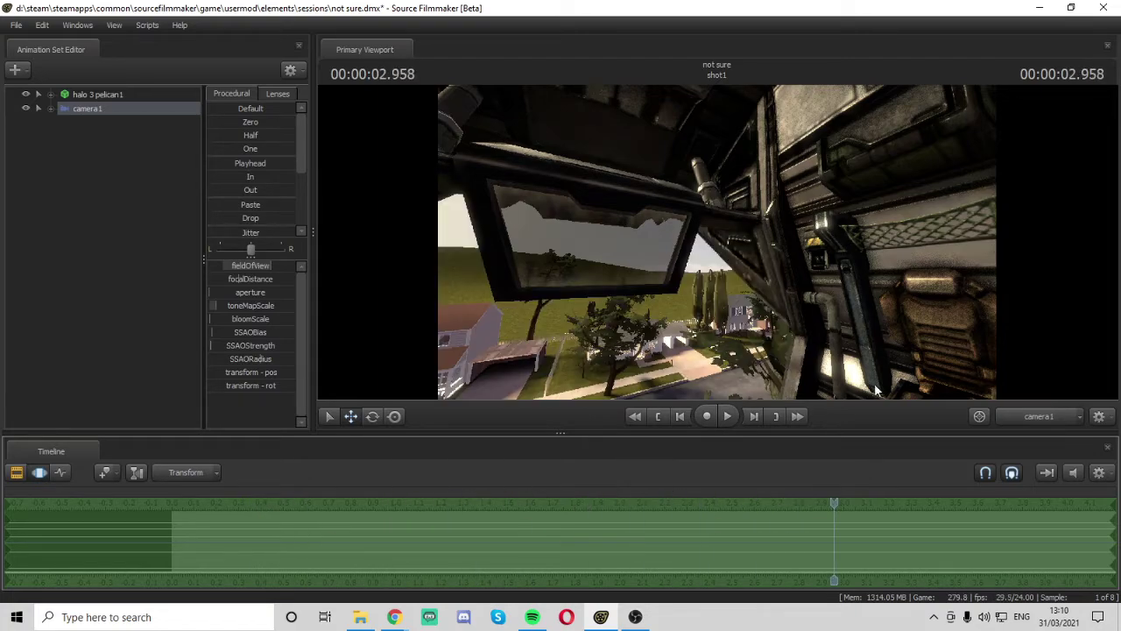
pyautogui.moveTo(716, 242)
pyautogui.mouseDown()
pyautogui.moveTo(683, 297)
pyautogui.moveTo(613, 289)
pyautogui.moveTo(675, 281)
pyautogui.moveTo(640, 289)
pyautogui.moveTo(657, 294)
pyautogui.moveTo(687, 267)
pyautogui.moveTo(698, 235)
pyautogui.moveTo(716, 241)
pyautogui.mouseUp()
pyautogui.press('w')
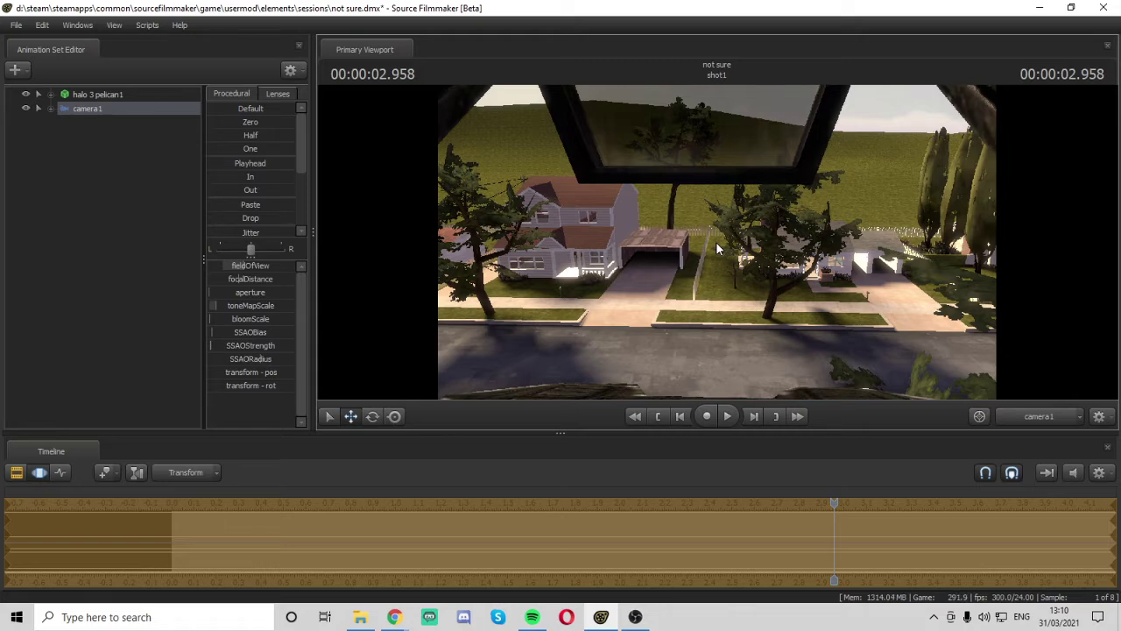
pyautogui.moveTo(716, 241); pyautogui.dragTo(715, 241)
# Check camera1 against the closed hatch at 0.666 s, adjust its framing, and play the shot through the hatch opening
pyautogui.moveTo(838, 506); pyautogui.dragTo(322, 565)
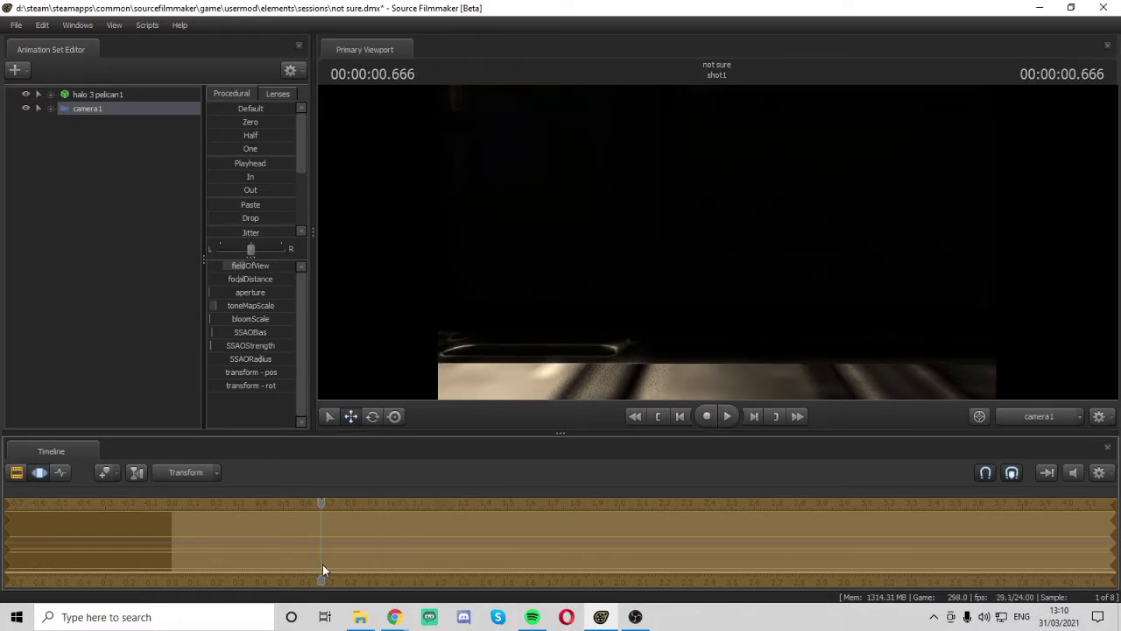
pyautogui.moveTo(716, 240); pyautogui.dragTo(716, 241)
pyautogui.press('space')
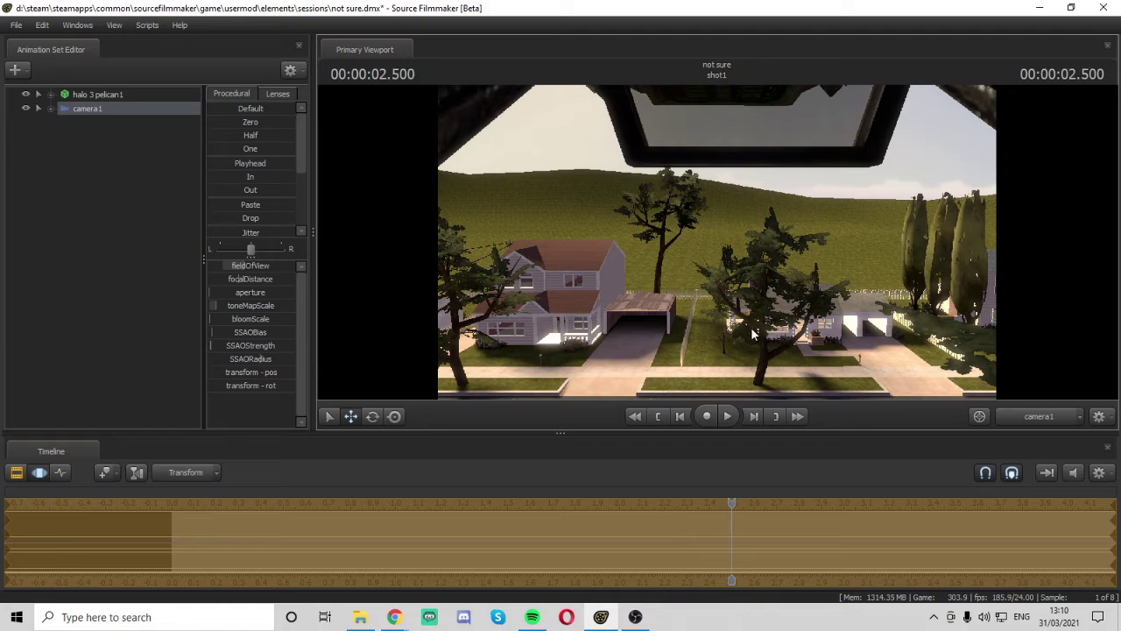
pyautogui.moveTo(593, 342); pyautogui.dragTo(593, 342)
# Switch to the work camera, inspect the hatch_lower keyframes in the Graph Editor, and select the hatch_upper bone
pyautogui.click(1030, 423)
pyautogui.moveTo(796, 281); pyautogui.dragTo(690, 371)
pyautogui.click(734, 339)
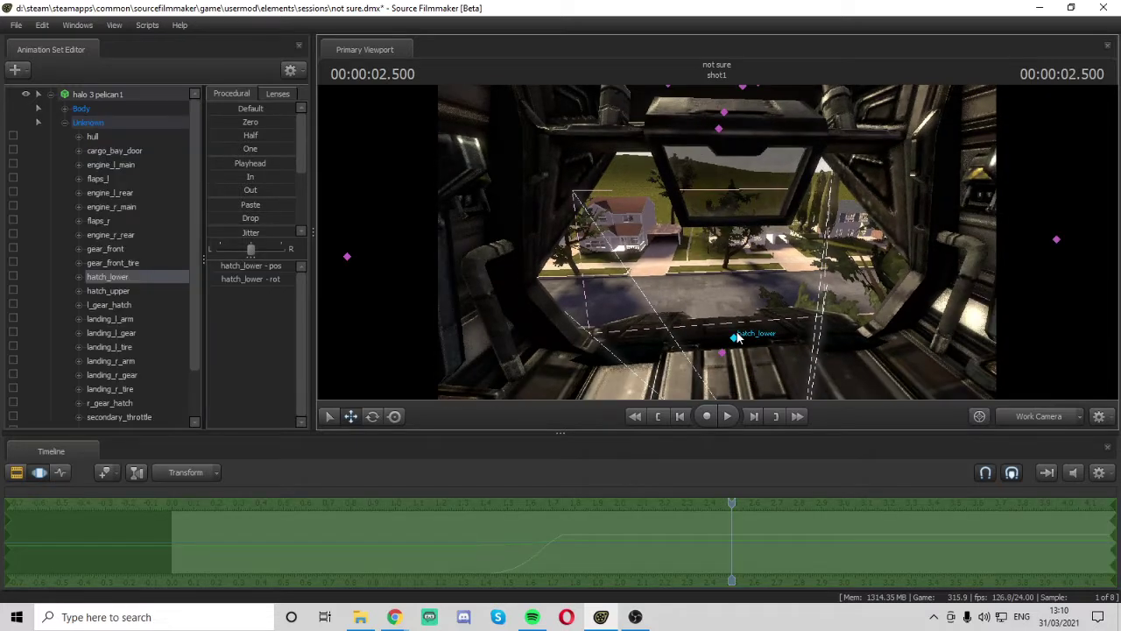
pyautogui.click(60, 473)
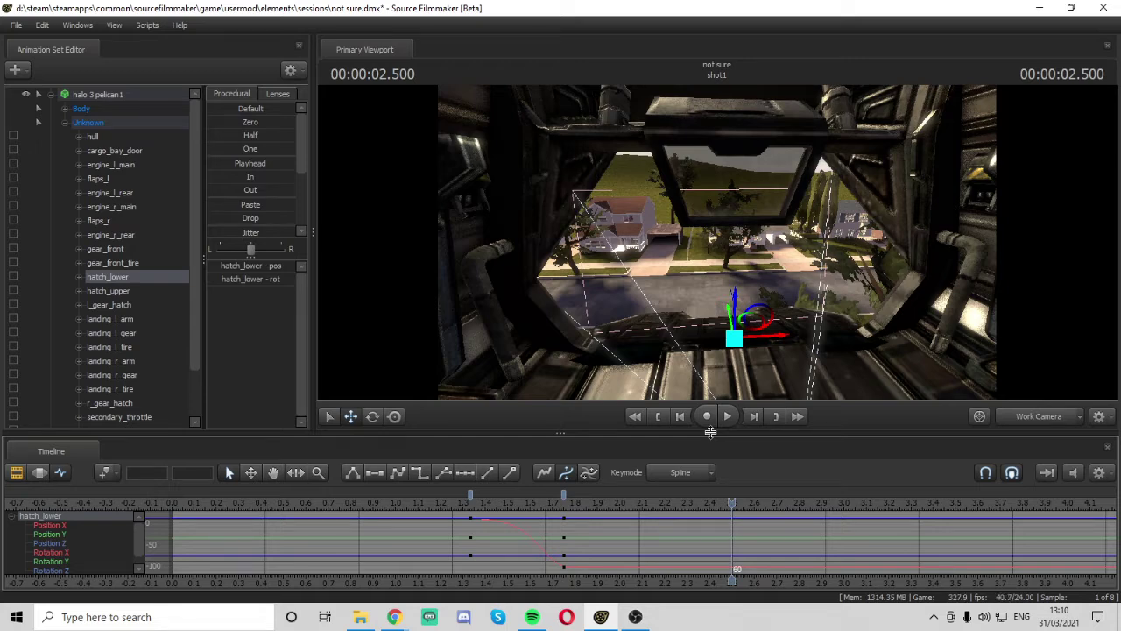
pyautogui.press('q')
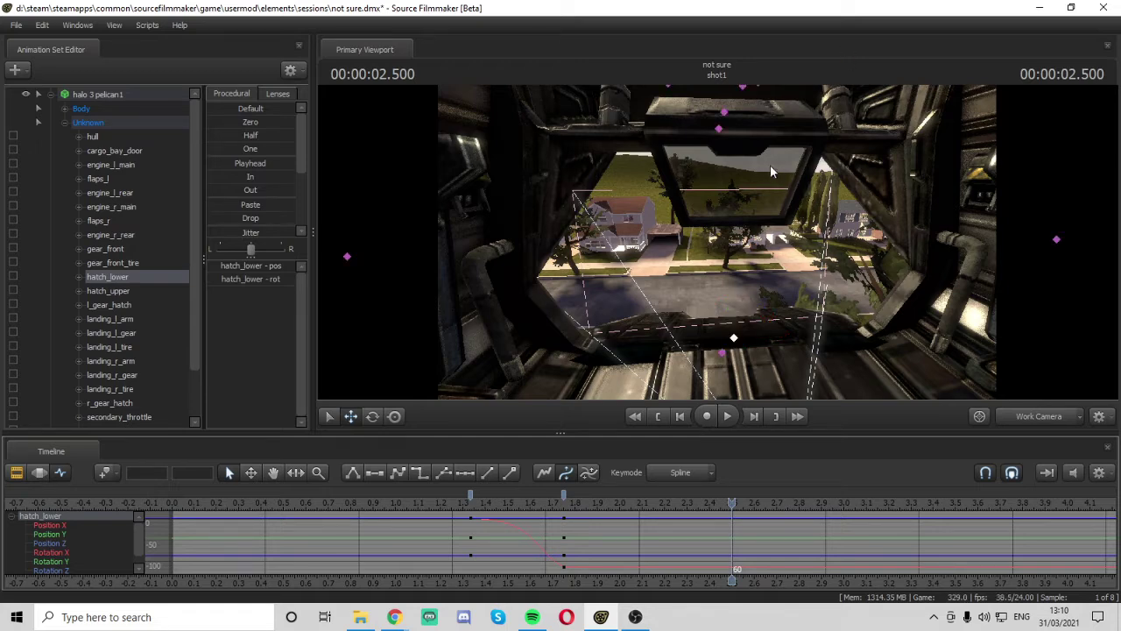
pyautogui.click(716, 130)
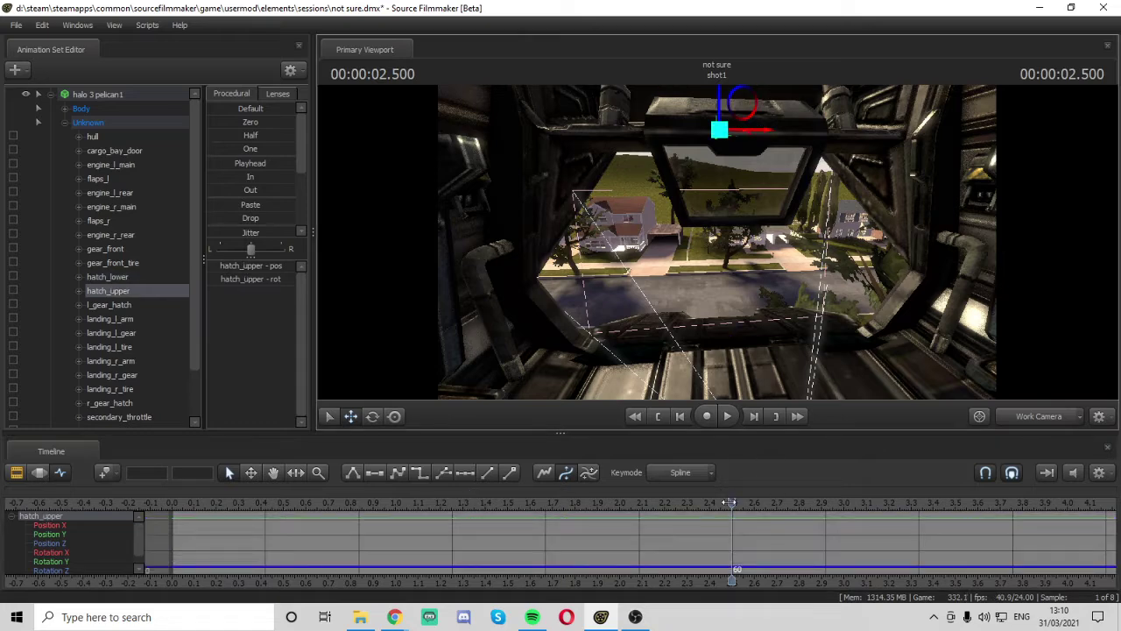
# Keyframe hatch_upper in its closed position at frame 32, matching the start of the lower hatch's motion
pyautogui.moveTo(730, 502); pyautogui.dragTo(488, 495)
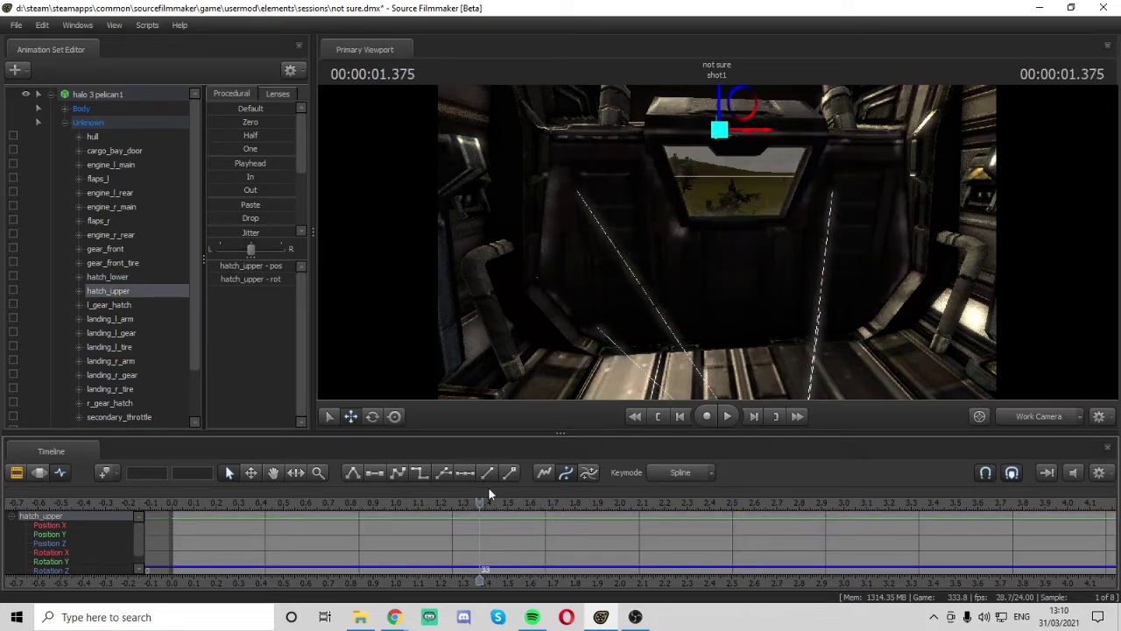
pyautogui.press('Left')
pyautogui.press('Left')
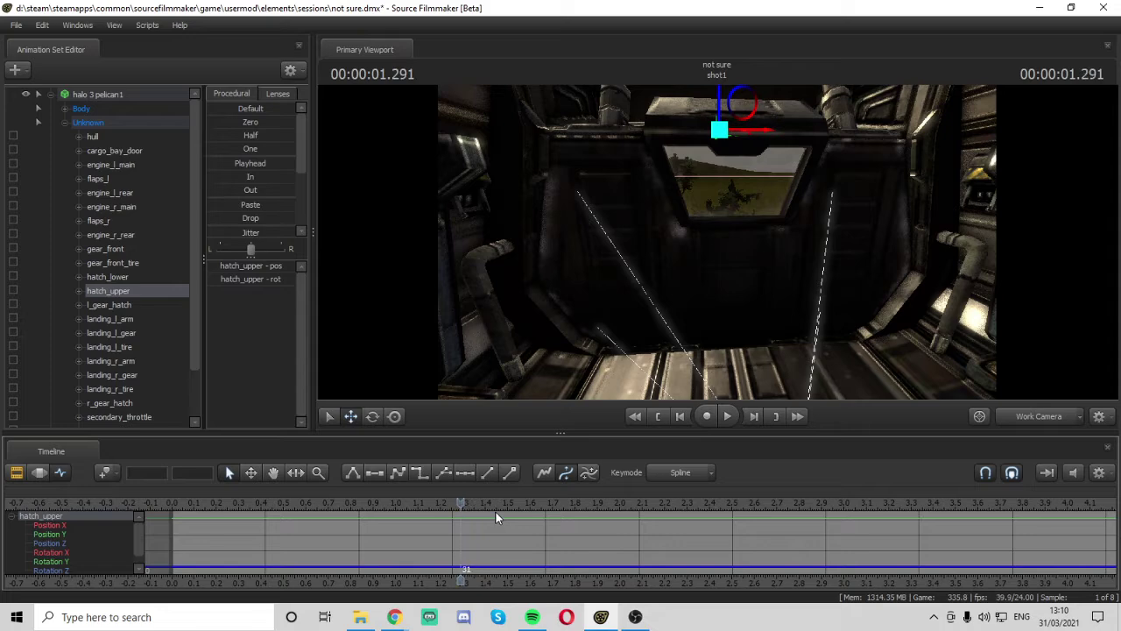
pyautogui.press('Right')
pyautogui.press('Right')
pyautogui.press('Left')
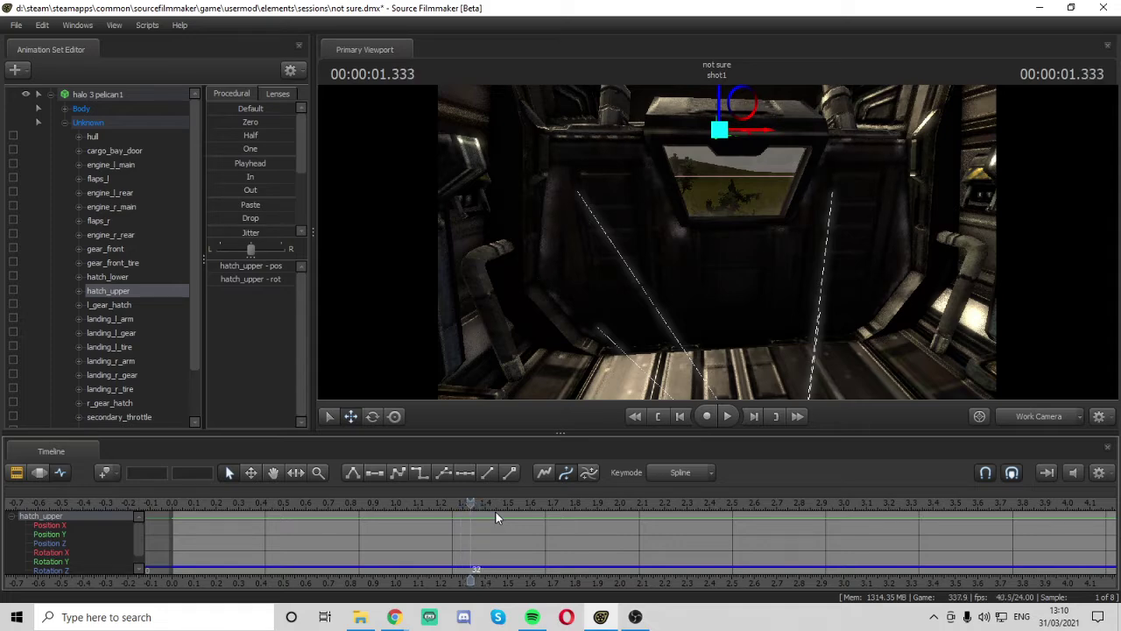
# At frame 42, rotate hatch_upper upward until it clears the hatch opening
pyautogui.press('Right')
pyautogui.press('Right')
pyautogui.press('Right')
pyautogui.press('Right')
pyautogui.press('Right')
pyautogui.press('Right')
pyautogui.press('Right')
pyautogui.press('Right')
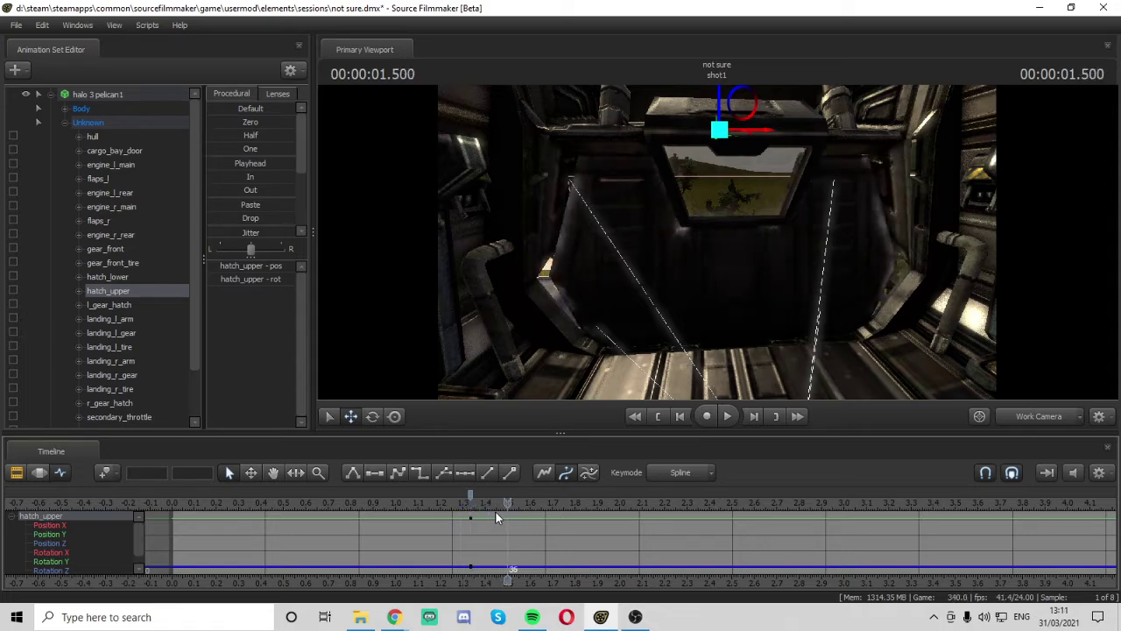
pyautogui.press('Right')
pyautogui.press('Right')
pyautogui.press('Right')
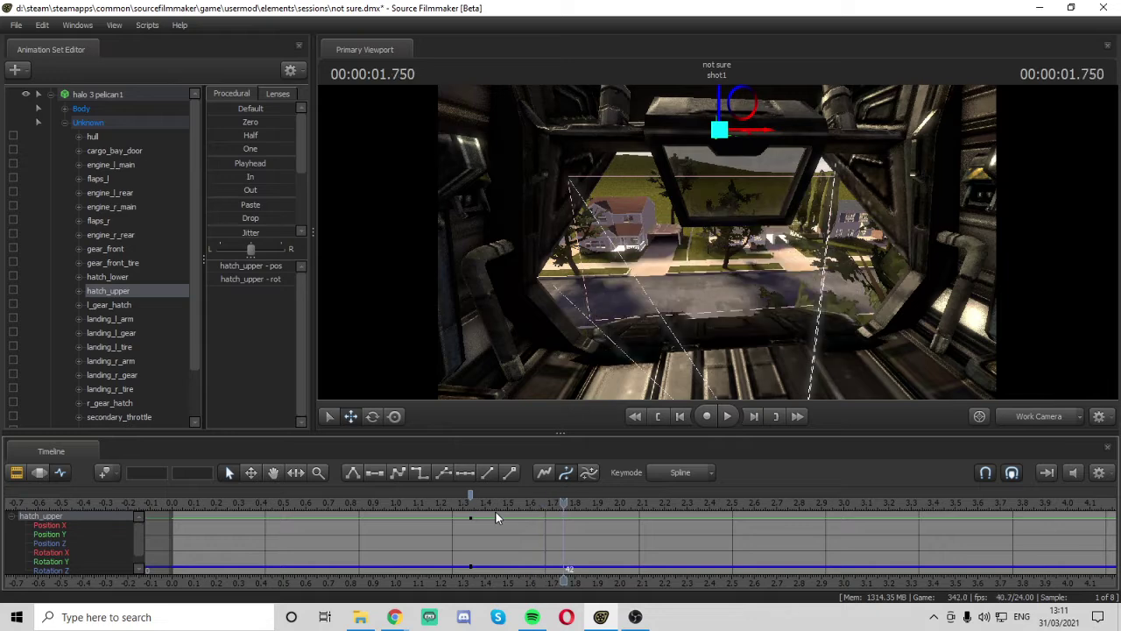
pyautogui.press('Left')
pyautogui.click(372, 417)
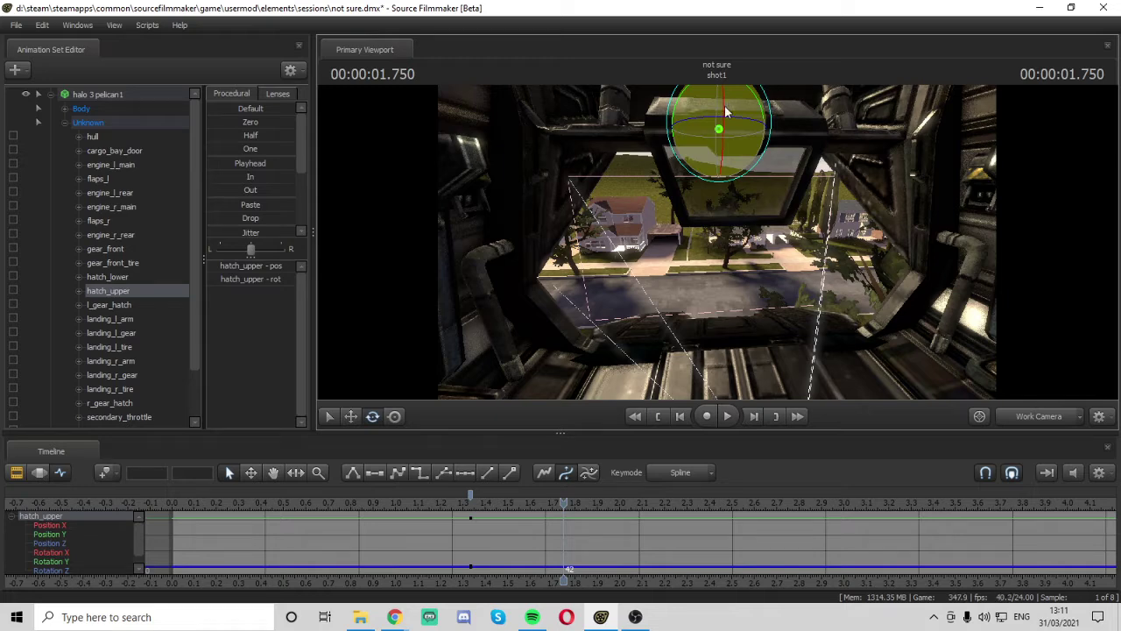
pyautogui.moveTo(726, 133); pyautogui.dragTo(717, 179)
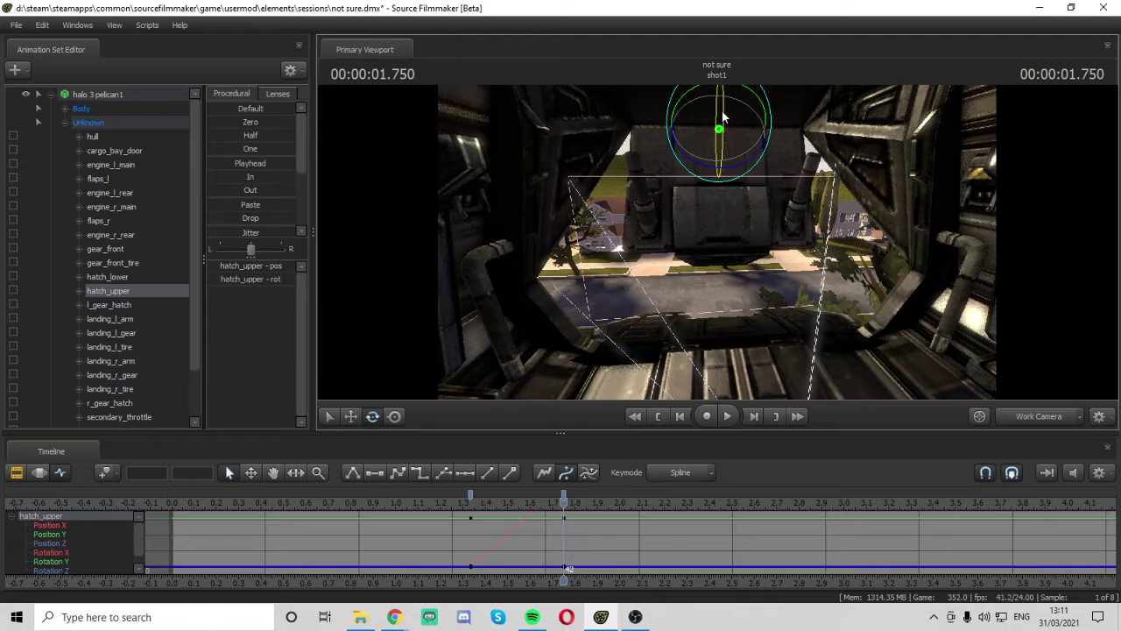
pyautogui.moveTo(731, 129)
pyautogui.mouseDown()
pyautogui.moveTo(701, 245)
pyautogui.moveTo(719, 175)
pyautogui.moveTo(731, 377)
pyautogui.moveTo(718, 333)
pyautogui.moveTo(762, 271)
pyautogui.moveTo(719, 307)
pyautogui.moveTo(736, 324)
pyautogui.moveTo(727, 342)
pyautogui.moveTo(718, 307)
pyautogui.moveTo(674, 316)
pyautogui.moveTo(780, 324)
pyautogui.mouseUp()
# Inspect the opened hatch, and move hatch_upper's two keyframes to about 1.6 s and frame 54
pyautogui.press('w')
pyautogui.press('w')
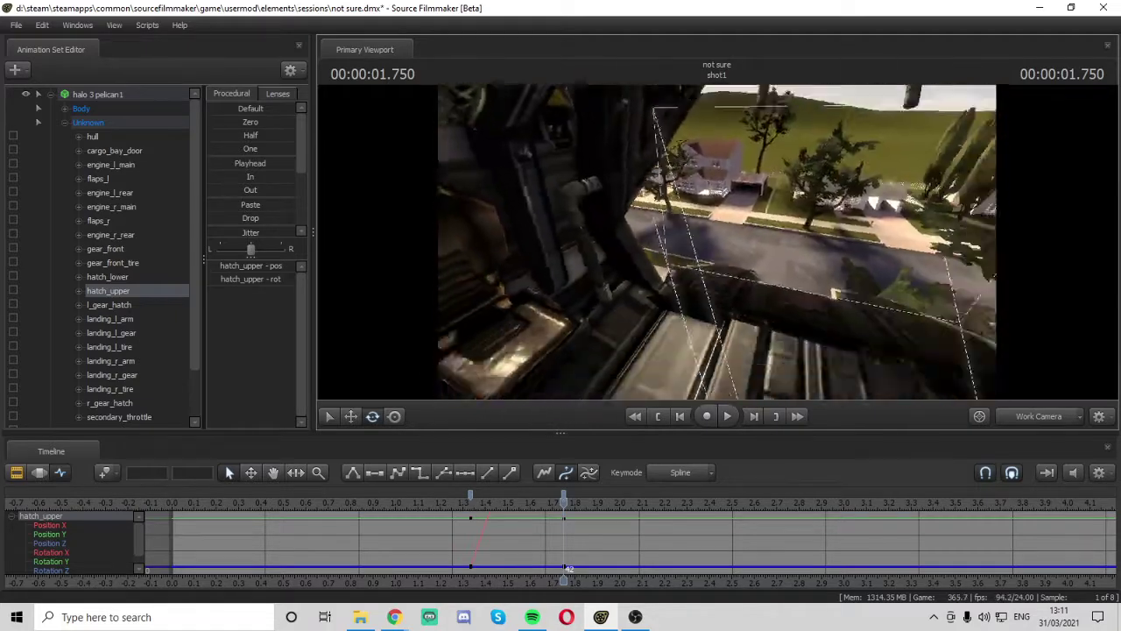
pyautogui.moveTo(727, 289); pyautogui.dragTo(727, 272)
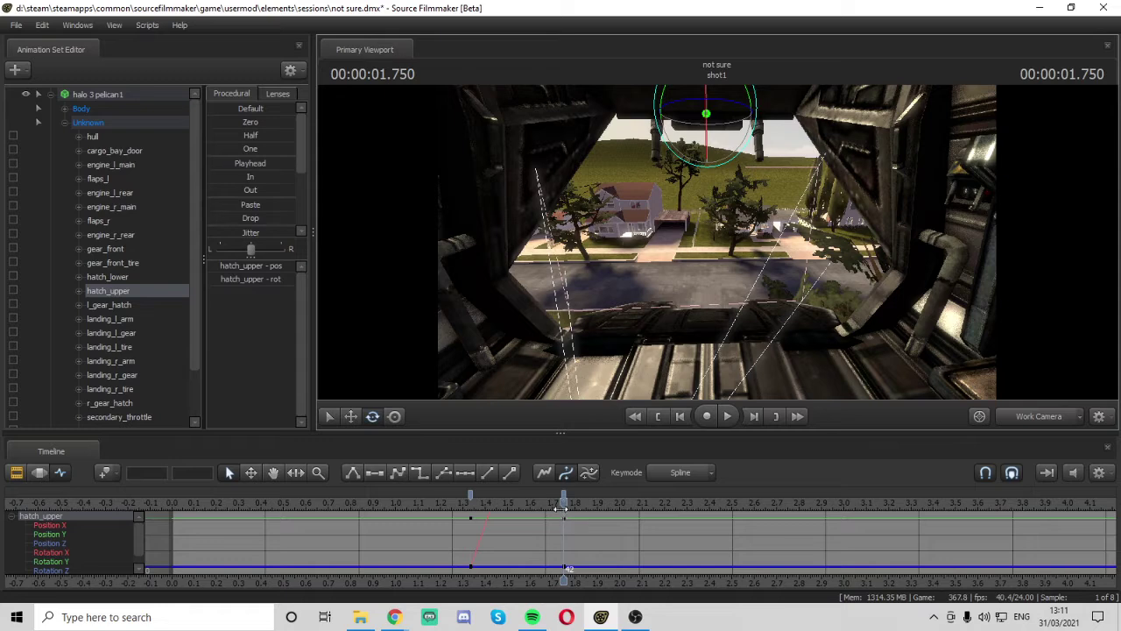
pyautogui.moveTo(562, 506)
pyautogui.mouseDown()
pyautogui.moveTo(473, 505)
pyautogui.moveTo(611, 506)
pyautogui.mouseUp()
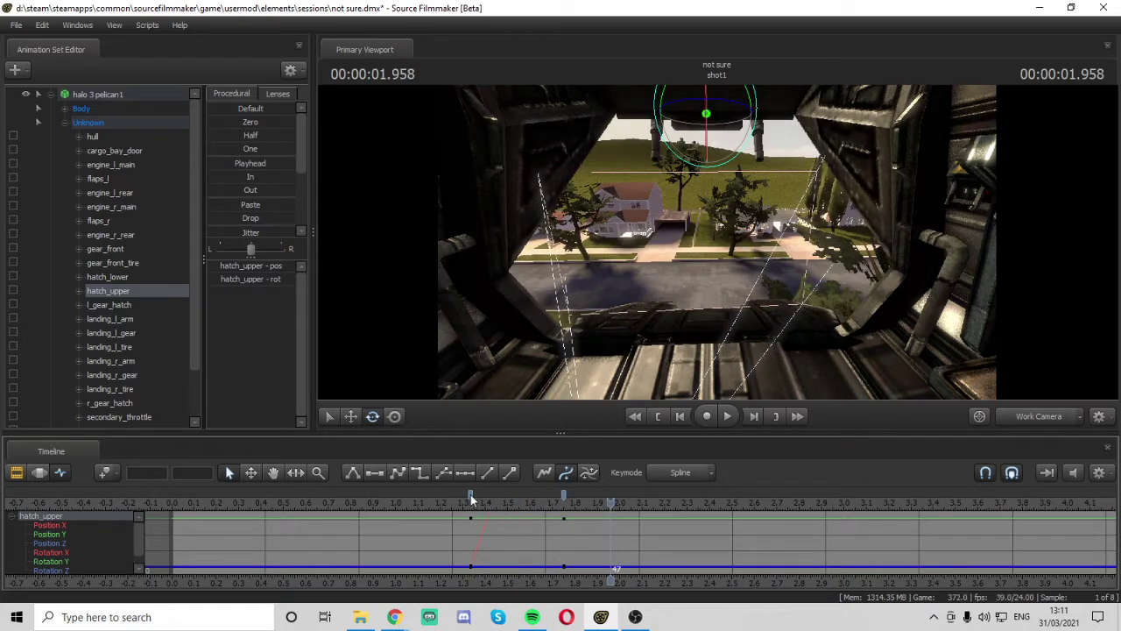
pyautogui.moveTo(472, 497); pyautogui.dragTo(647, 502)
pyautogui.moveTo(507, 498); pyautogui.dragTo(536, 497)
pyautogui.moveTo(619, 494); pyautogui.dragTo(676, 496)
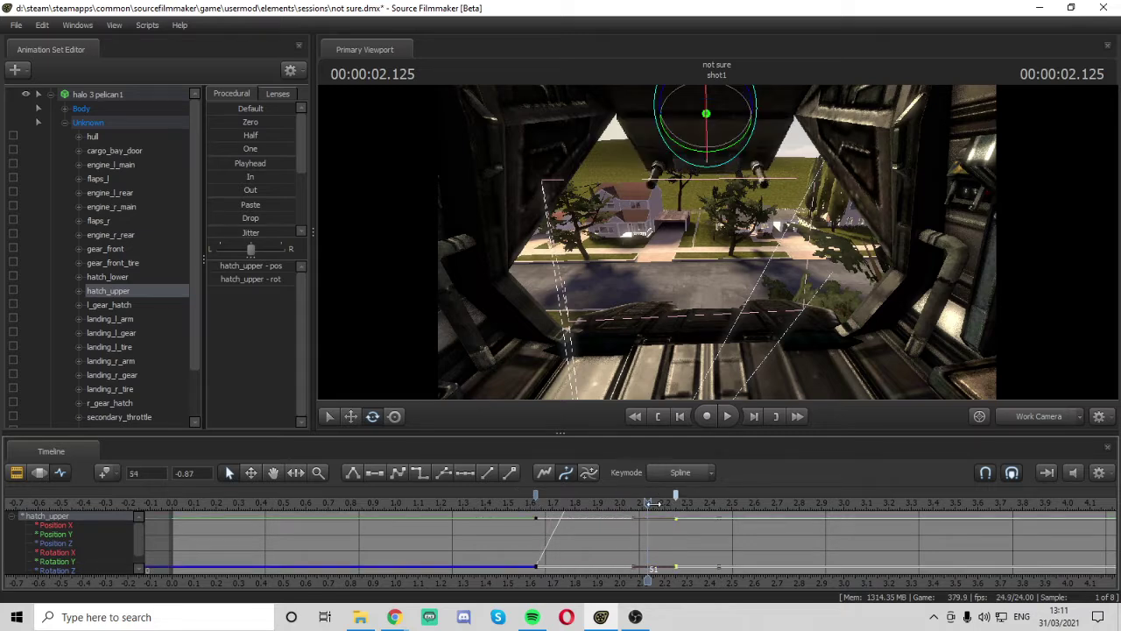
# Play and step through the hatch opening, move hatch_upper's starting keyframe to frame 42, and replay it
pyautogui.press('space')
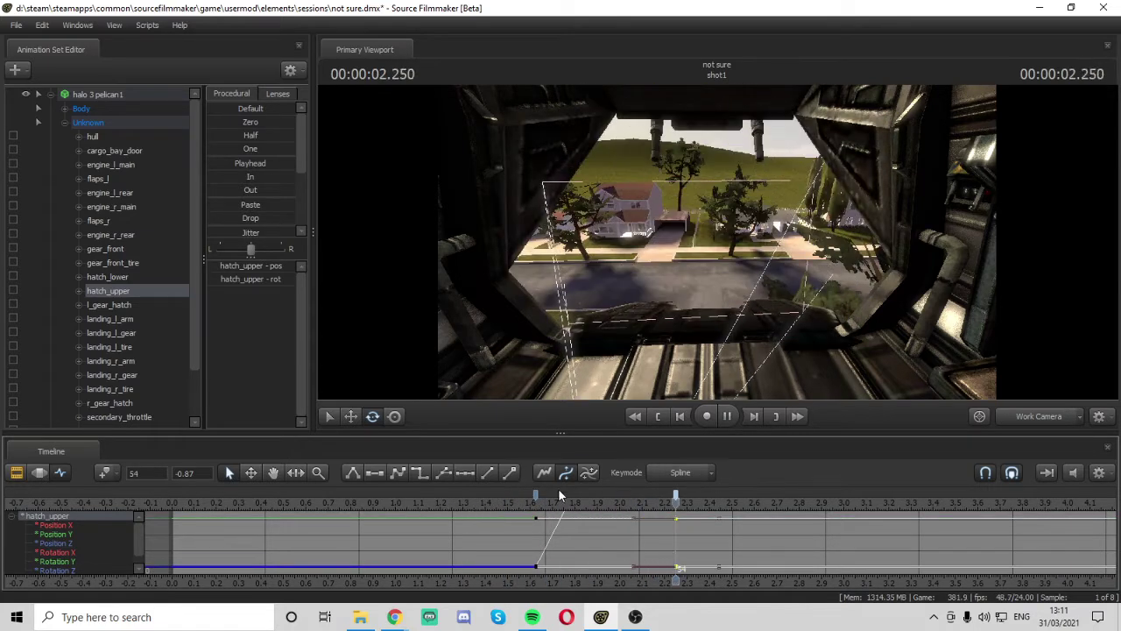
pyautogui.press('space')
pyautogui.moveTo(742, 503)
pyautogui.mouseDown()
pyautogui.moveTo(526, 502)
pyautogui.moveTo(575, 510)
pyautogui.mouseUp()
pyautogui.press('Left')
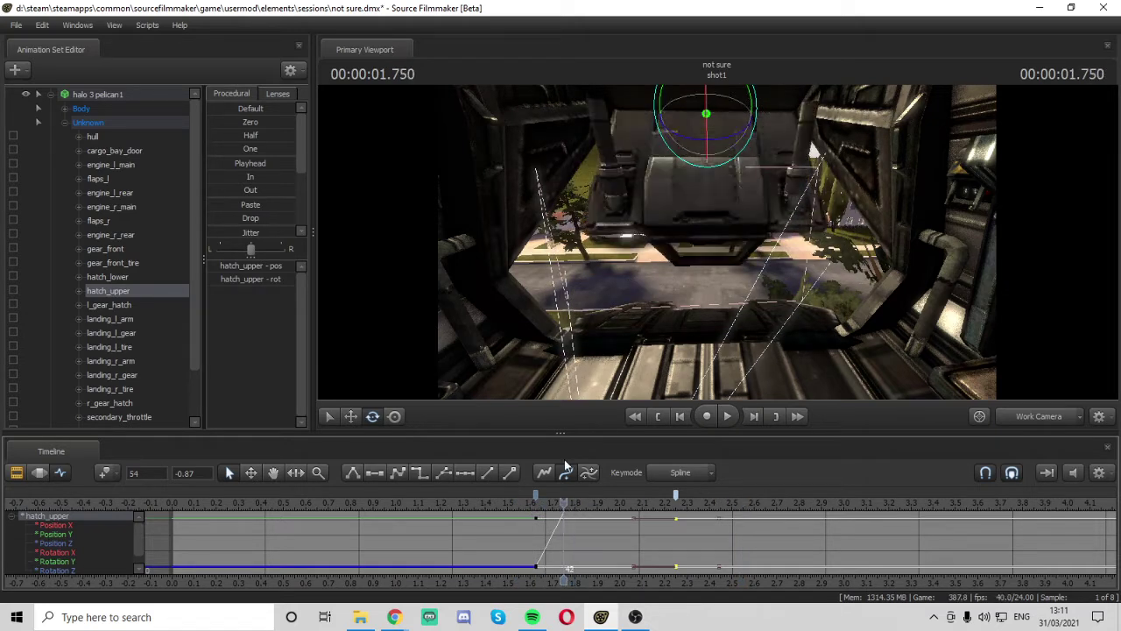
pyautogui.press('Left')
pyautogui.press('Right')
pyautogui.press('Left')
pyautogui.press('Right')
pyautogui.press('Right')
pyautogui.press('Left')
pyautogui.moveTo(537, 496)
pyautogui.mouseDown()
pyautogui.moveTo(563, 495)
pyautogui.moveTo(515, 504)
pyautogui.mouseUp()
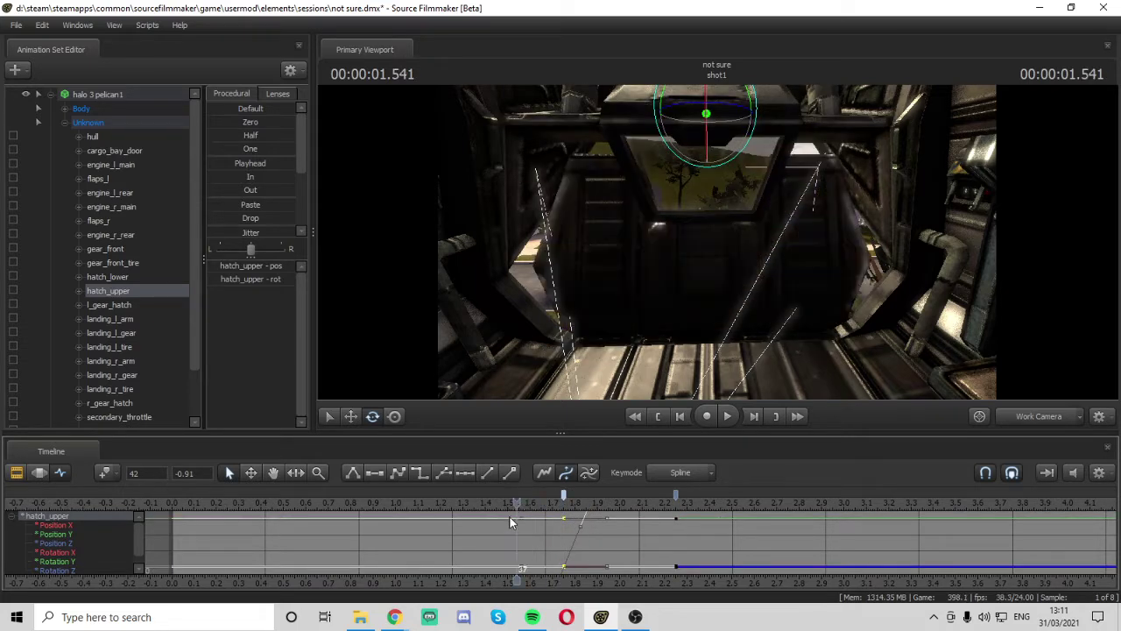
pyautogui.press('space')
pyautogui.click(708, 417)
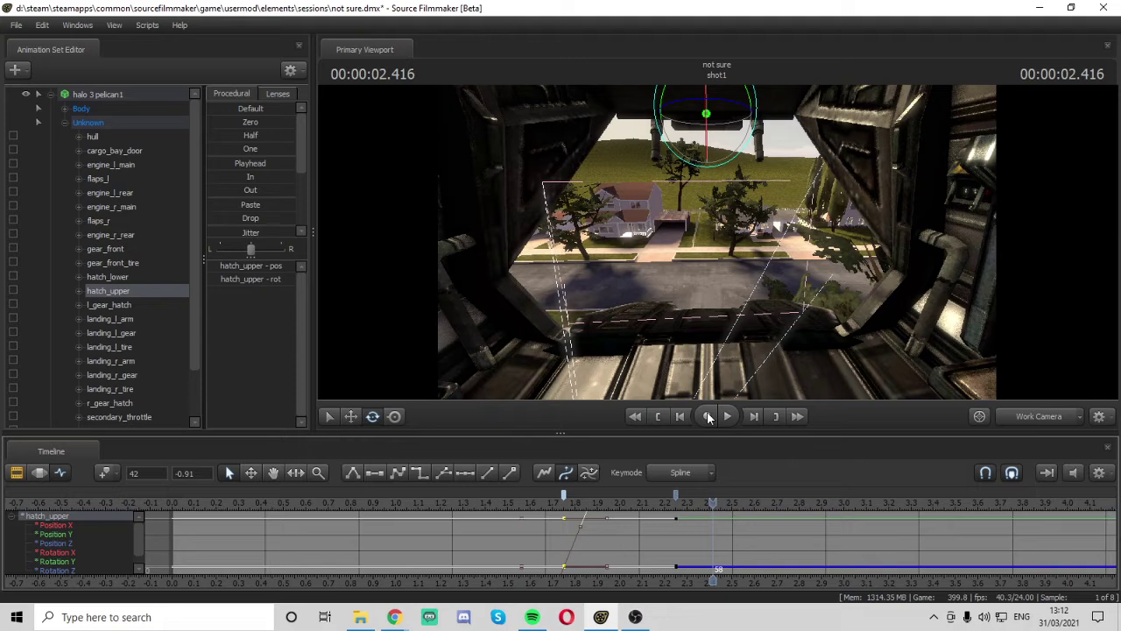
# Collapse the pelican's Unknown group and its whole animation set, and turn the work camera toward the seats
pyautogui.click(64, 121)
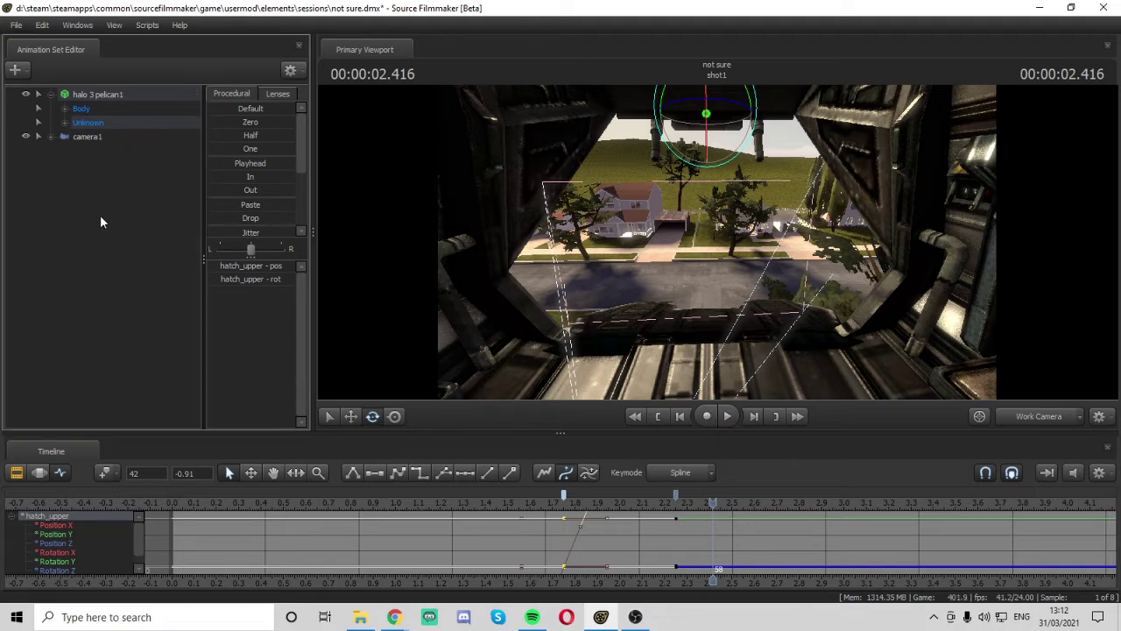
pyautogui.click(50, 94)
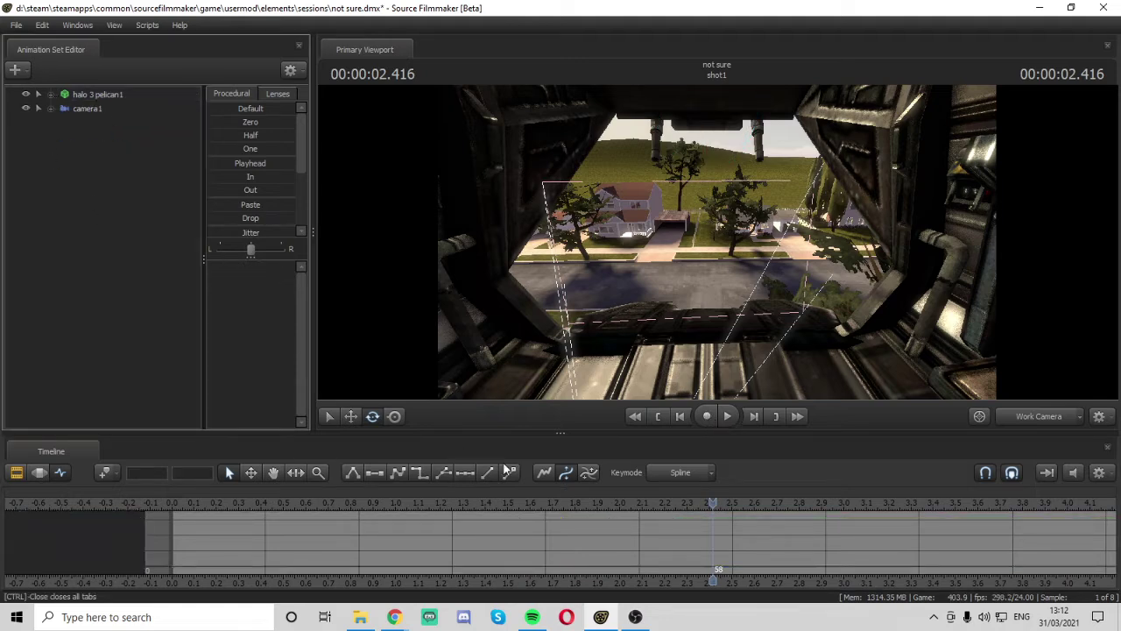
pyautogui.moveTo(902, 200); pyautogui.dragTo(717, 263)
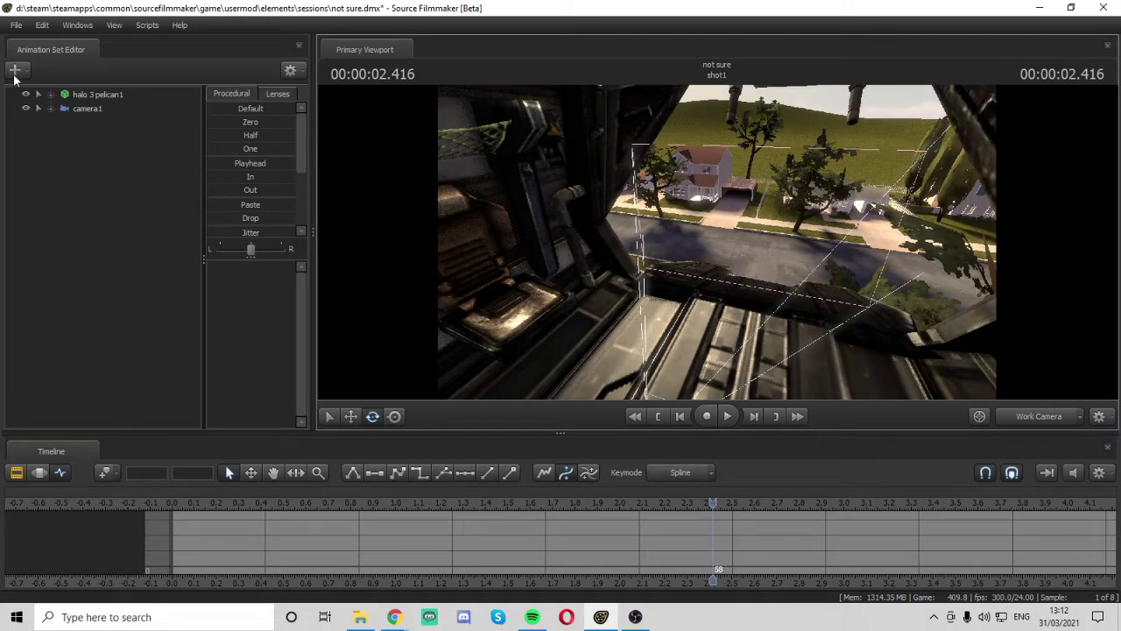
# Filter the model list by "fortnite", preview entries, and add the first arachnit female character model as a new animation set
pyautogui.click(15, 70)
pyautogui.click(59, 113)
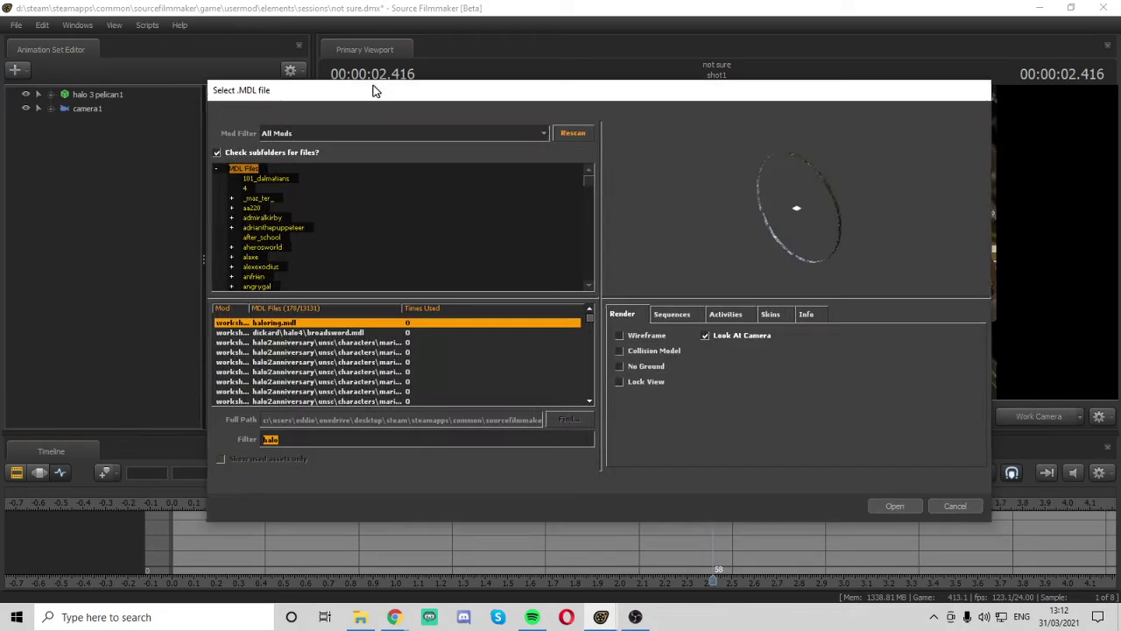
pyautogui.moveTo(373, 87); pyautogui.dragTo(272, 114)
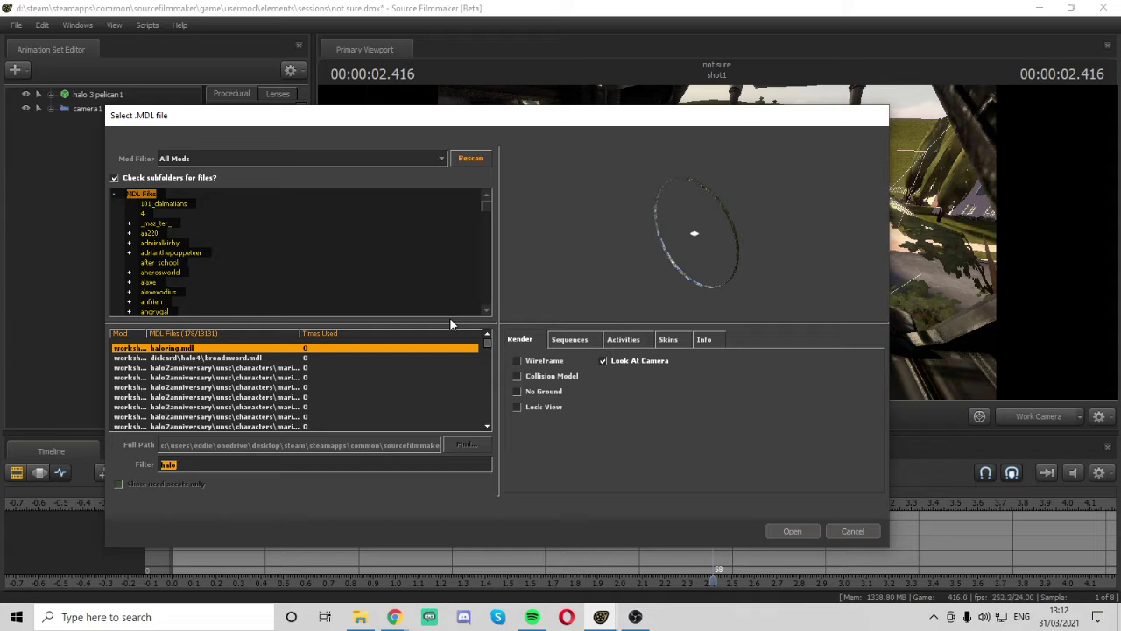
pyautogui.press('BackSpace')
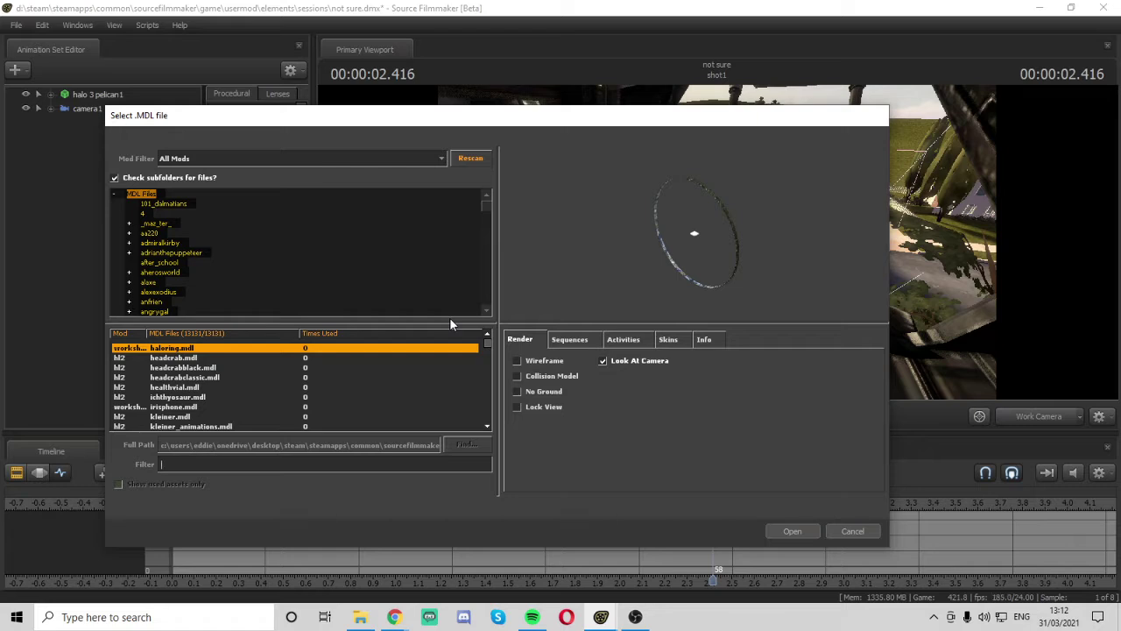
pyautogui.write('fortnite')
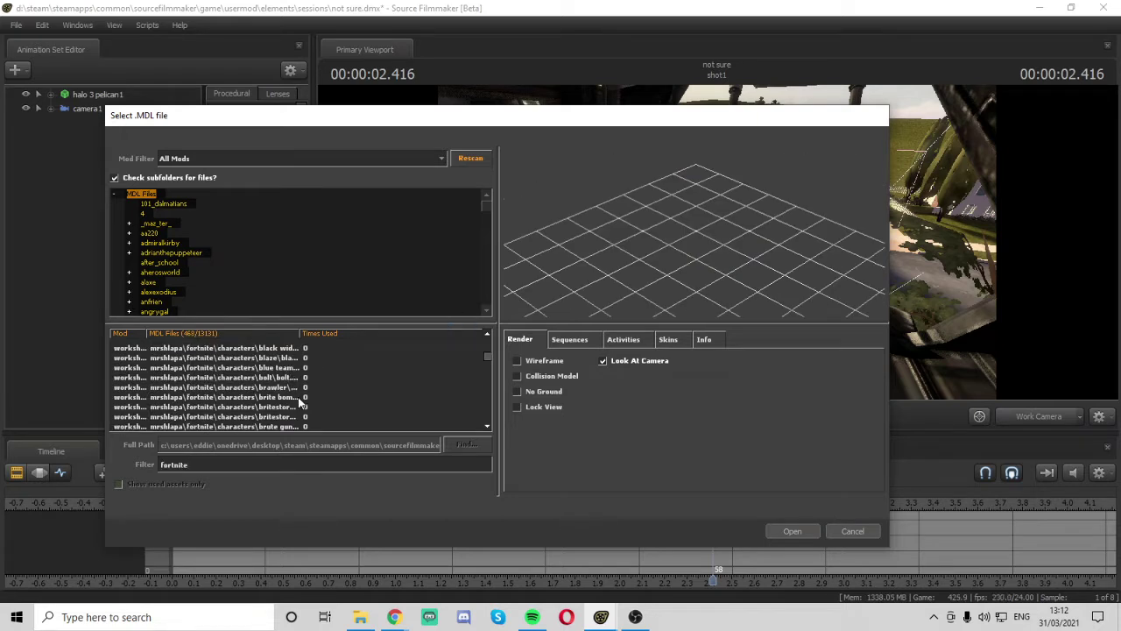
pyautogui.scroll(15, 376, 367)
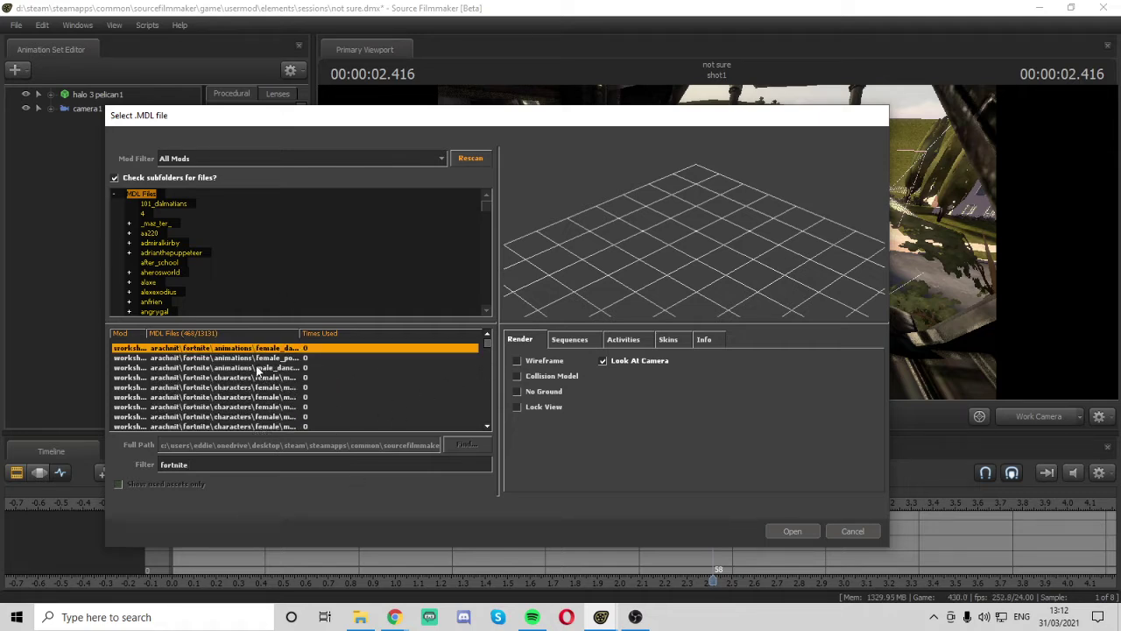
pyautogui.click(256, 359)
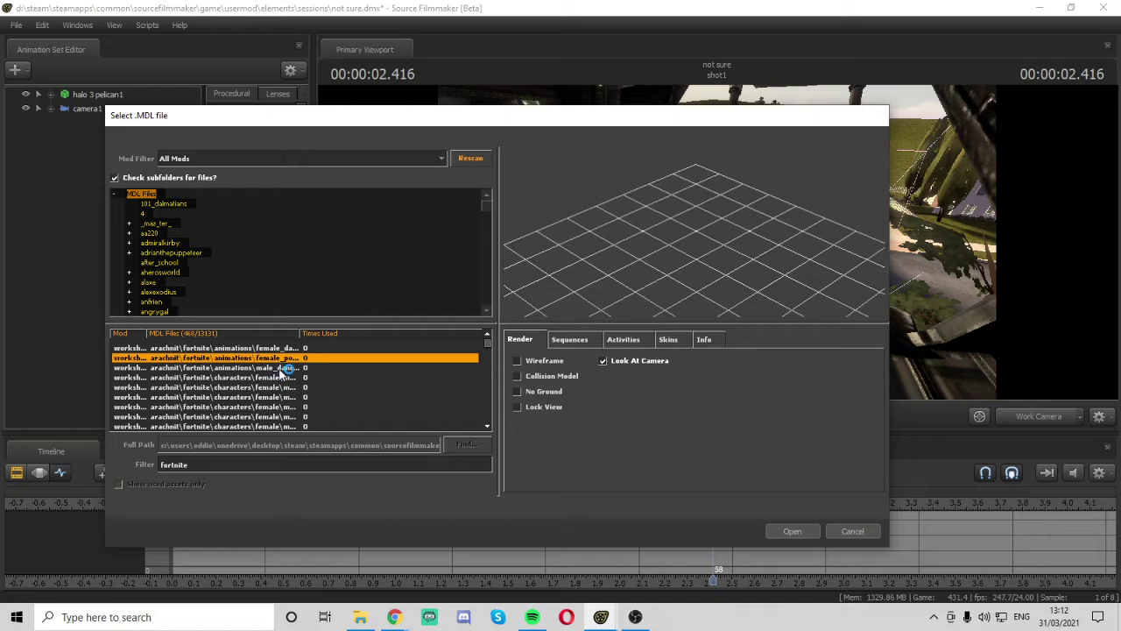
pyautogui.click(414, 380)
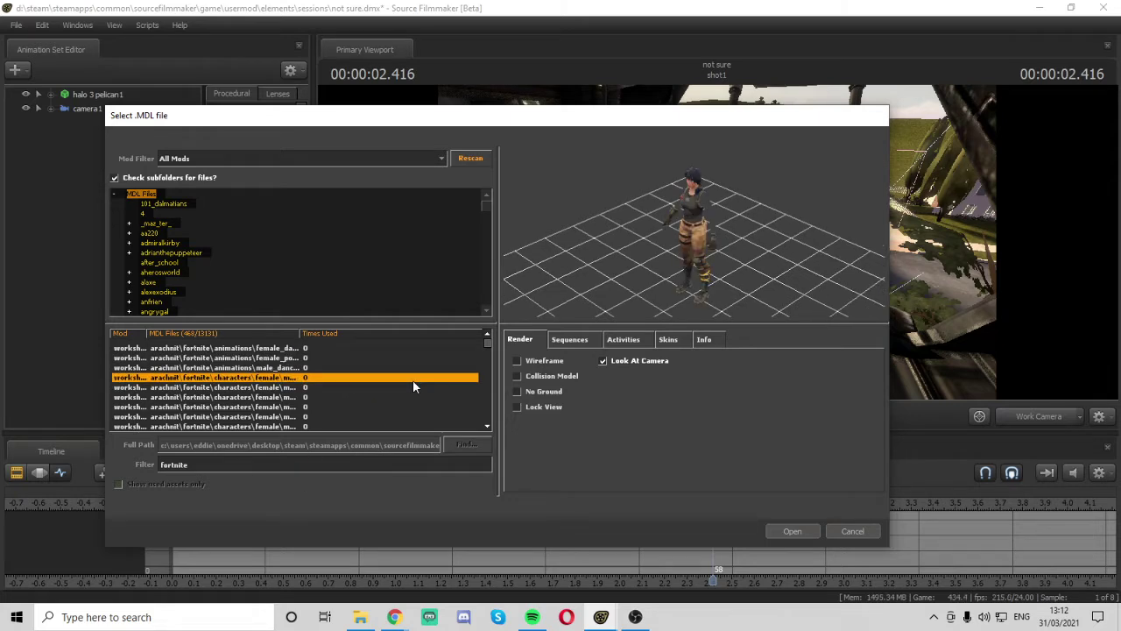
pyautogui.click(811, 532)
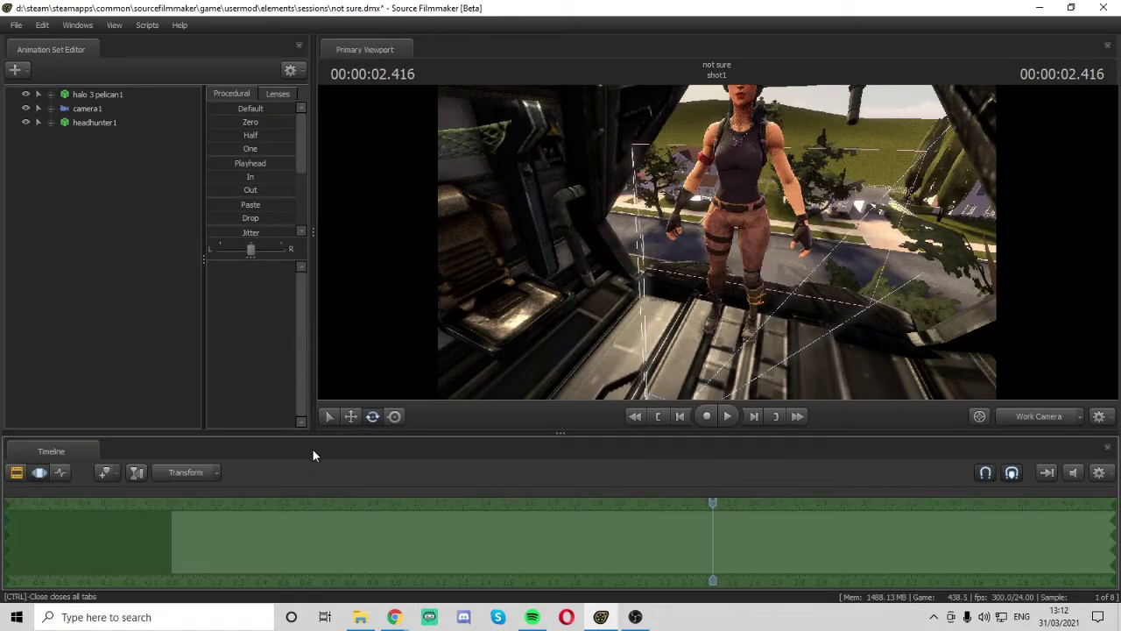
# Inspect headhunter1's bones and control groups, collapse its Face group, and return to the Graph Editor
pyautogui.moveTo(811, 217); pyautogui.dragTo(710, 256)
pyautogui.press('ctrl')
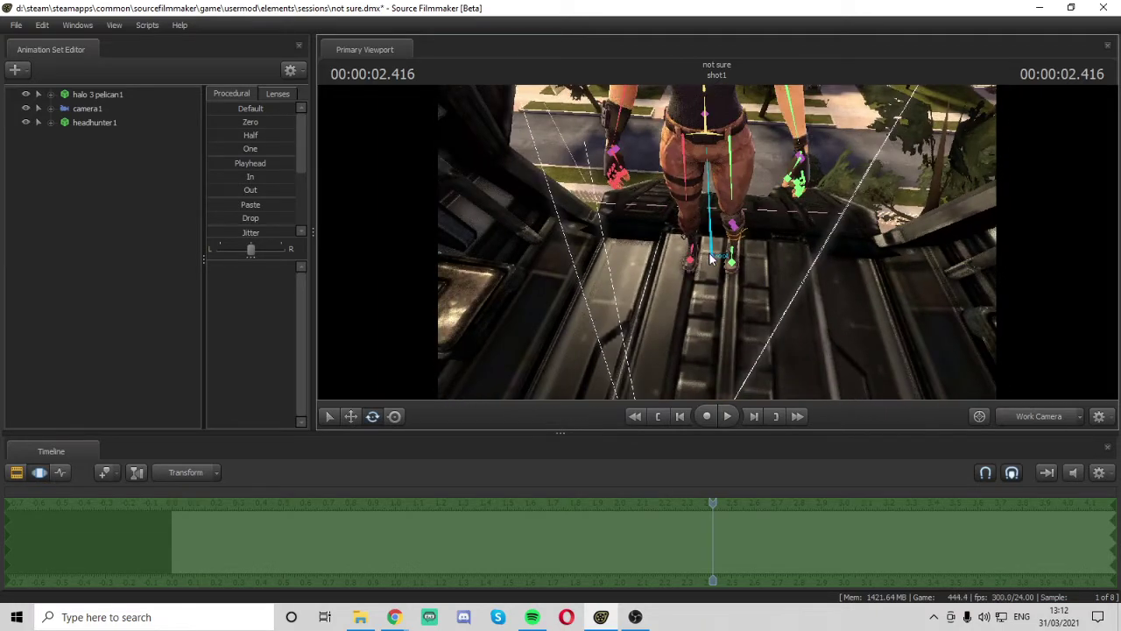
pyautogui.click(52, 120)
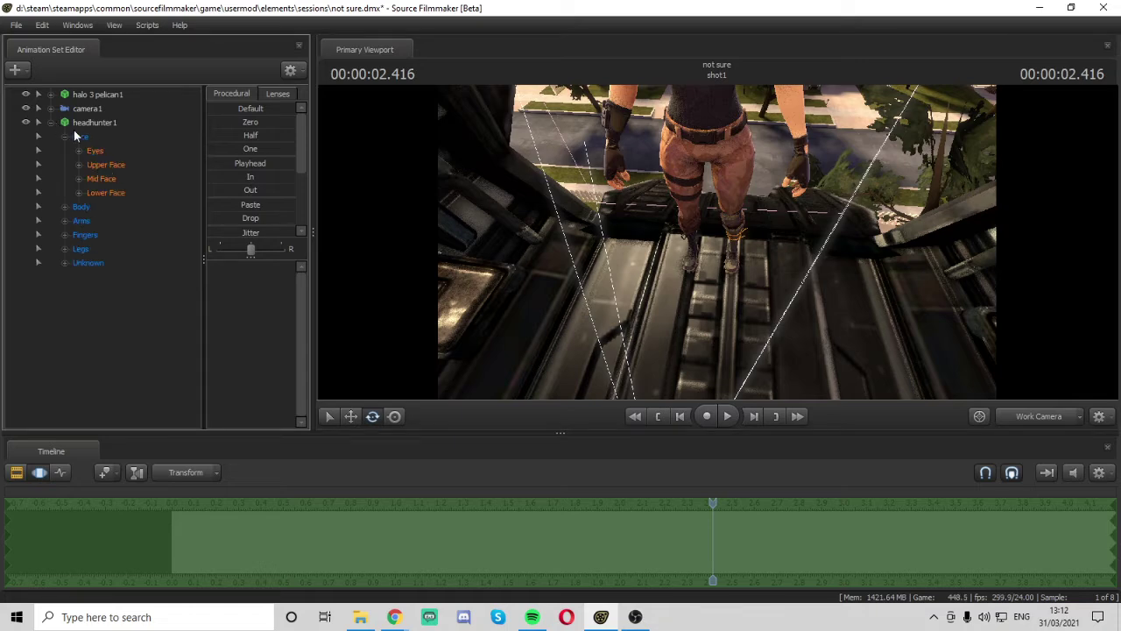
pyautogui.click(64, 136)
pyautogui.click(60, 472)
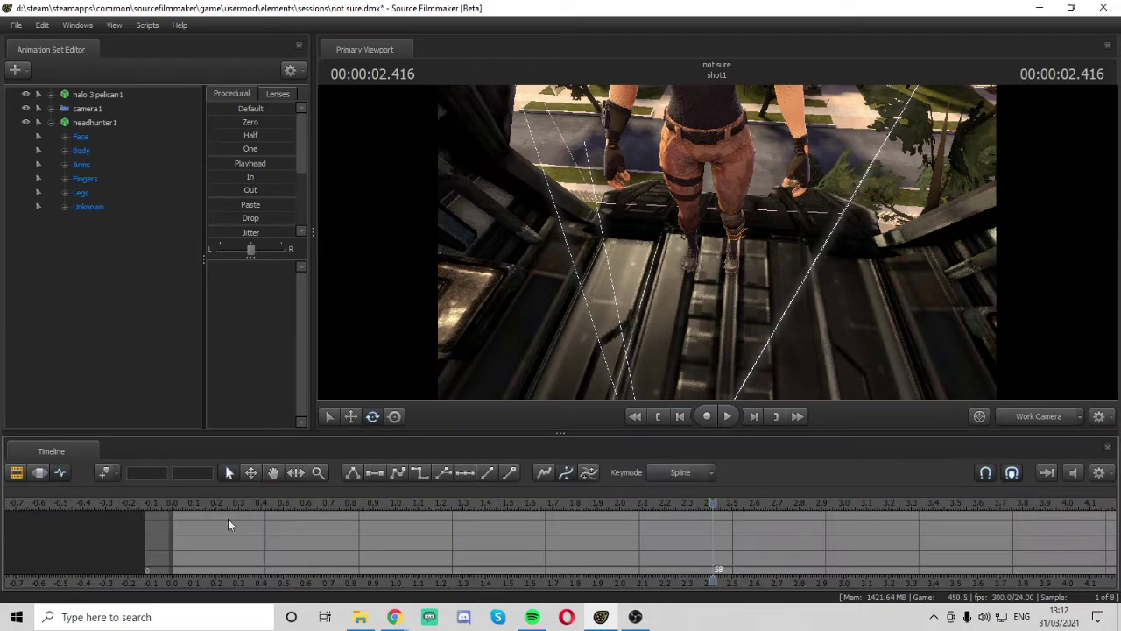
# Check headhunter1's body group options, and delete its animation set
pyautogui.rightClick(87, 123)
pyautogui.moveTo(138, 296)
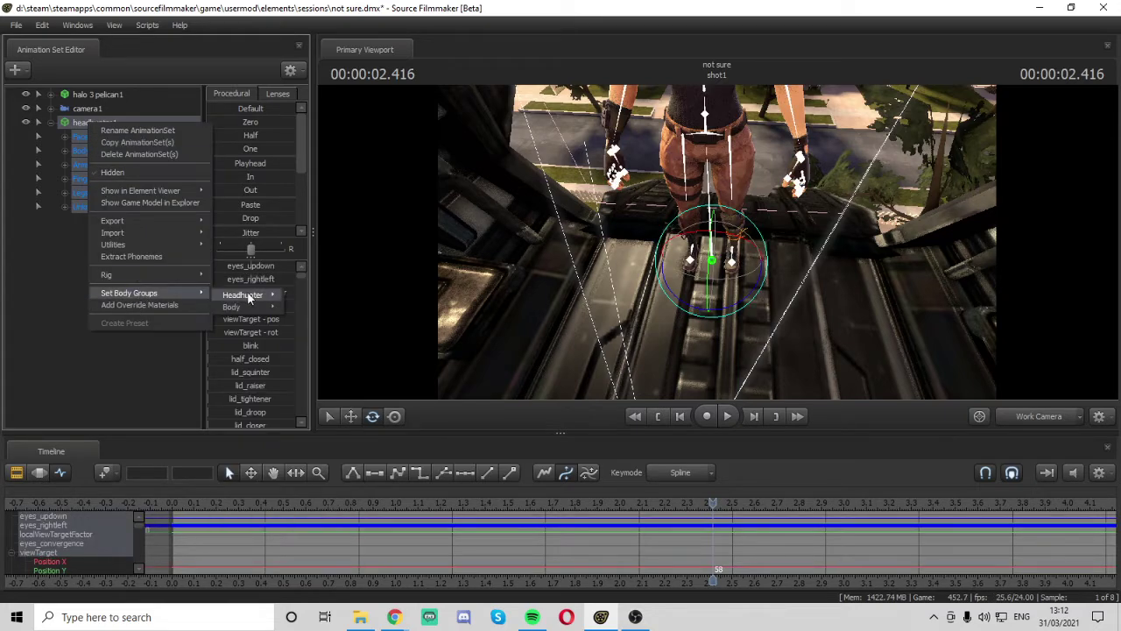
pyautogui.moveTo(271, 309)
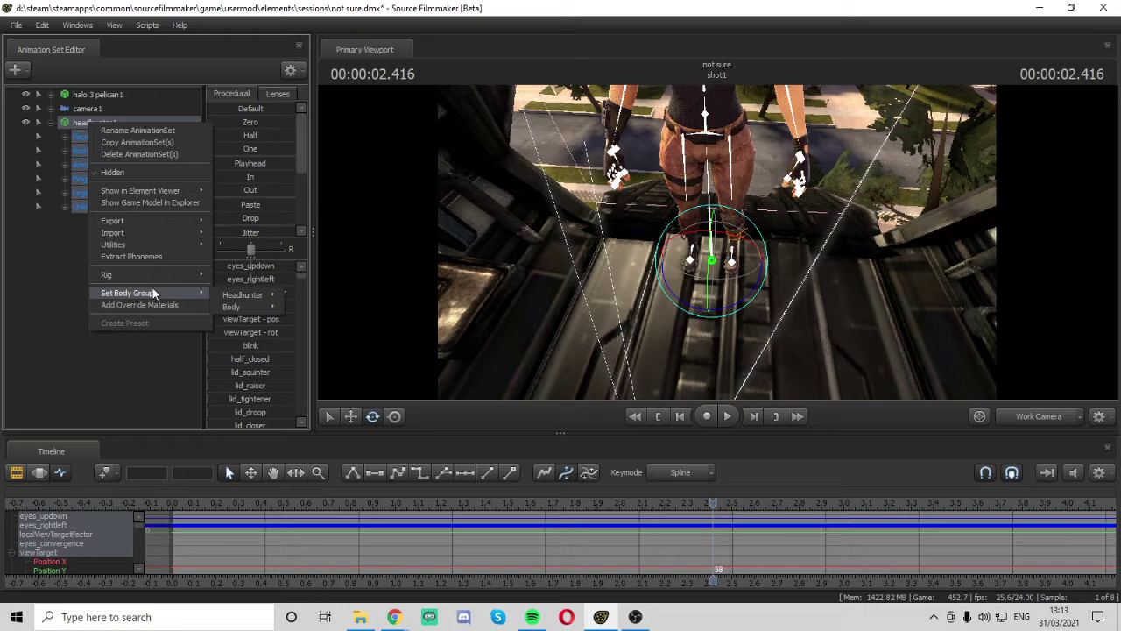
pyautogui.click(117, 156)
# Filter the models by "iron man", preview several suits, and add marvel_hearoes\ironman\mark_3.mdl as a new animation set
pyautogui.click(19, 70)
pyautogui.click(74, 112)
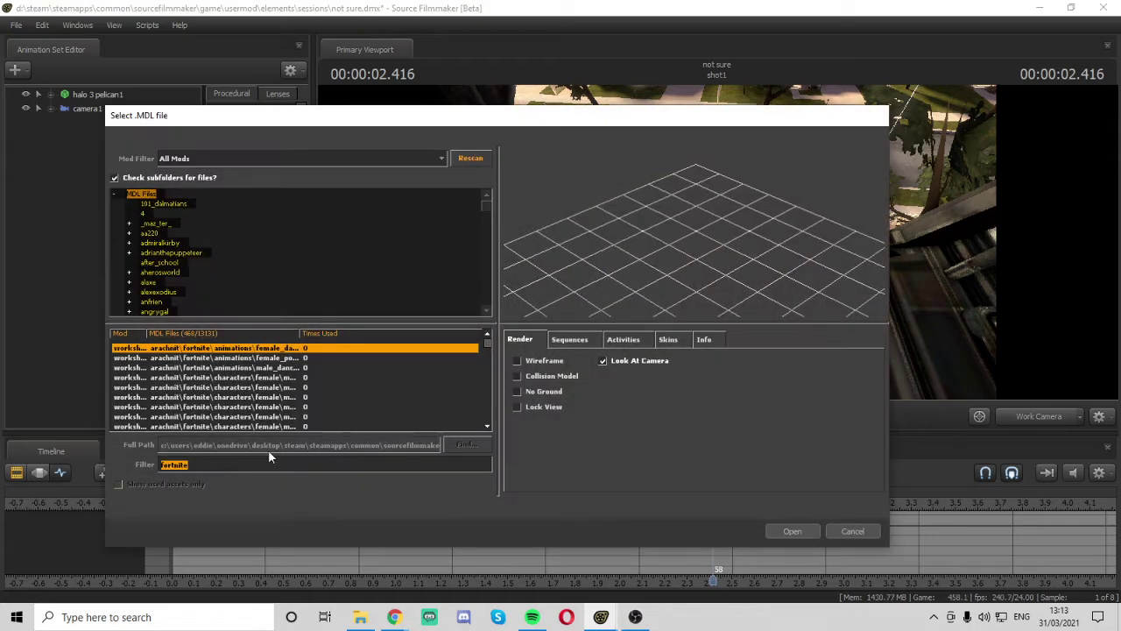
pyautogui.write('iron man')
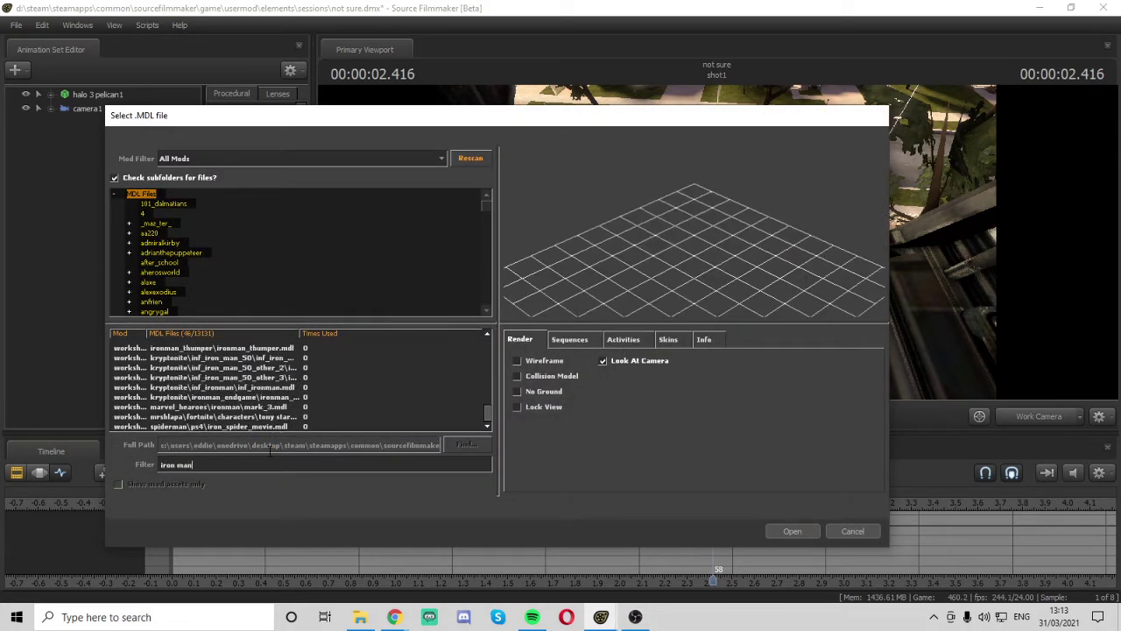
pyautogui.click(292, 348)
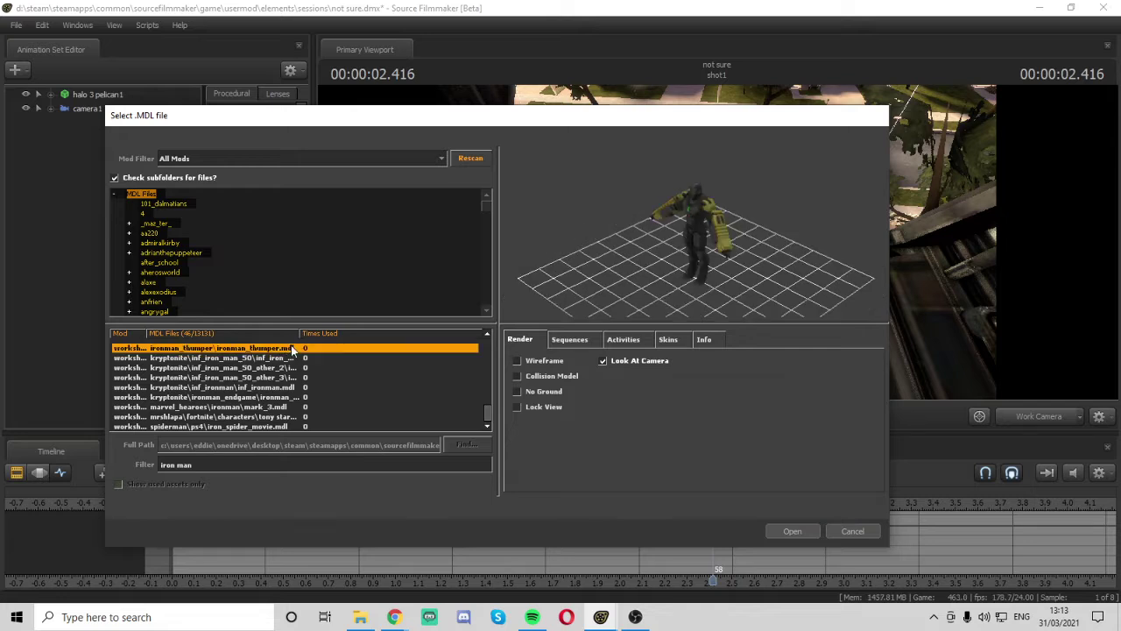
pyautogui.click(246, 388)
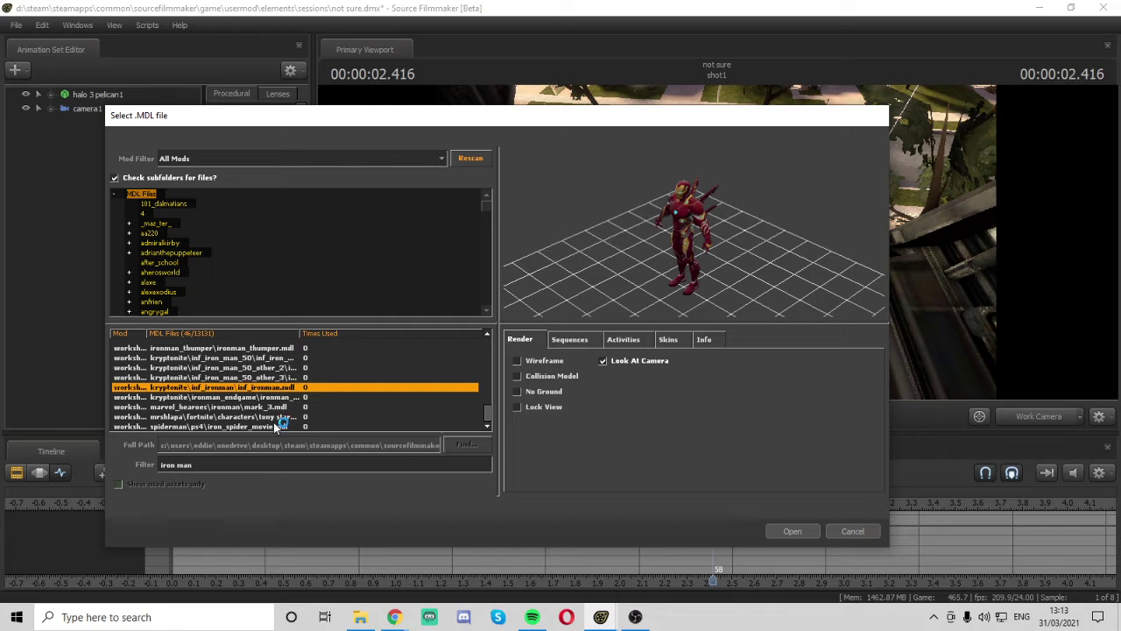
pyautogui.click(277, 425)
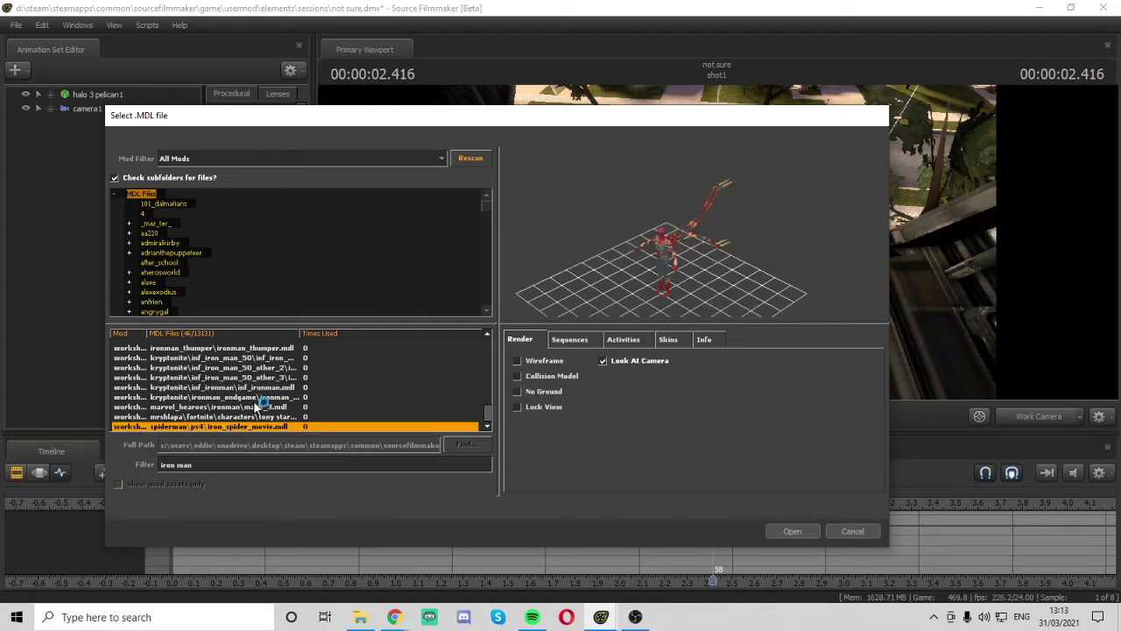
pyautogui.click(266, 398)
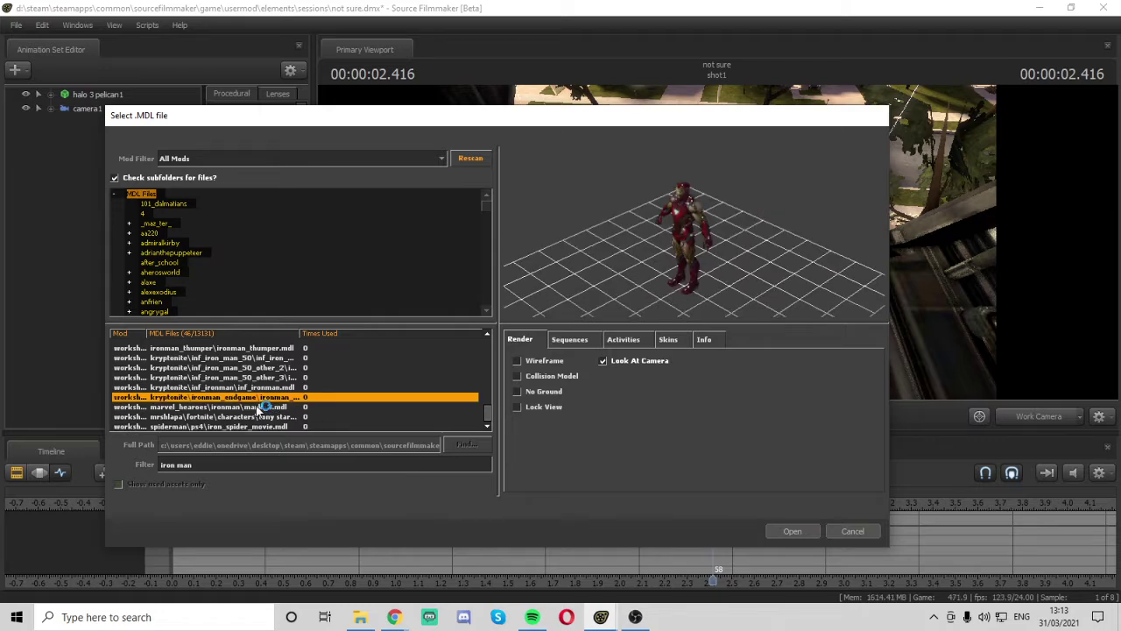
pyautogui.click(261, 408)
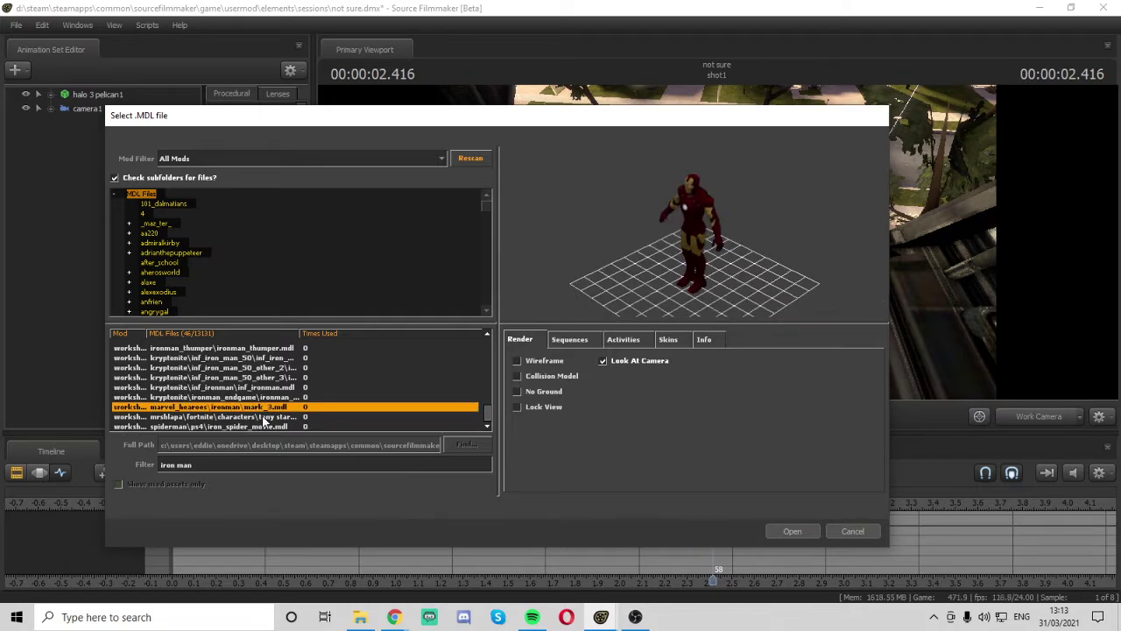
pyautogui.click(792, 532)
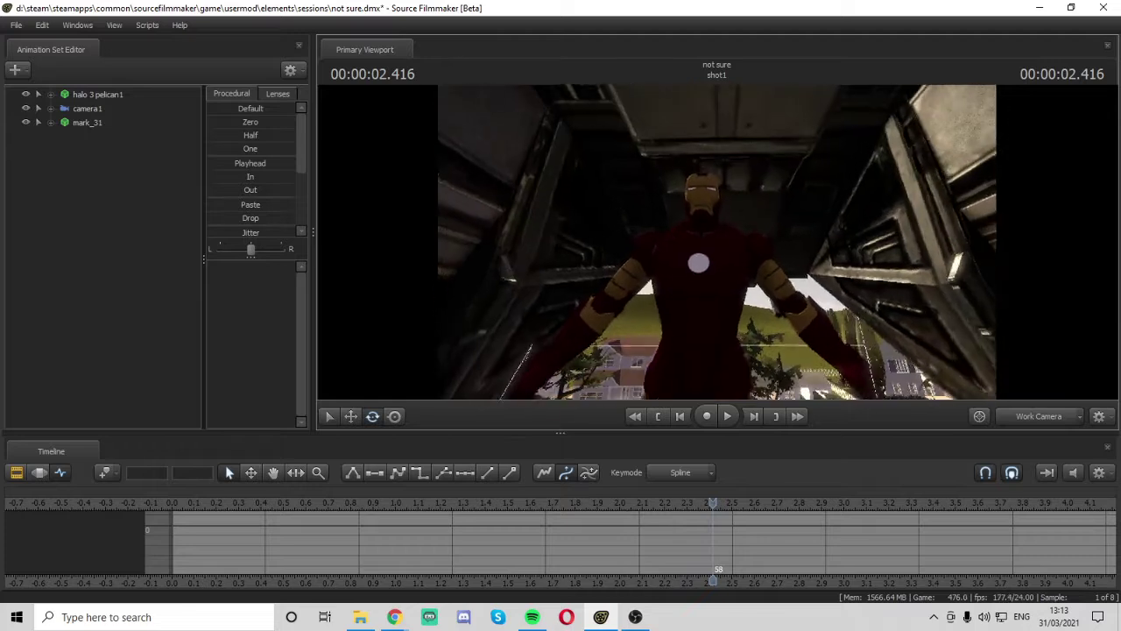
# View the Iron Man model inside the pelican, check mark_31's rig options, and delete its animation set
pyautogui.press('w')
pyautogui.moveTo(653, 265)
pyautogui.mouseDown()
pyautogui.moveTo(653, 297)
pyautogui.moveTo(654, 265)
pyautogui.mouseUp()
pyautogui.press('s')
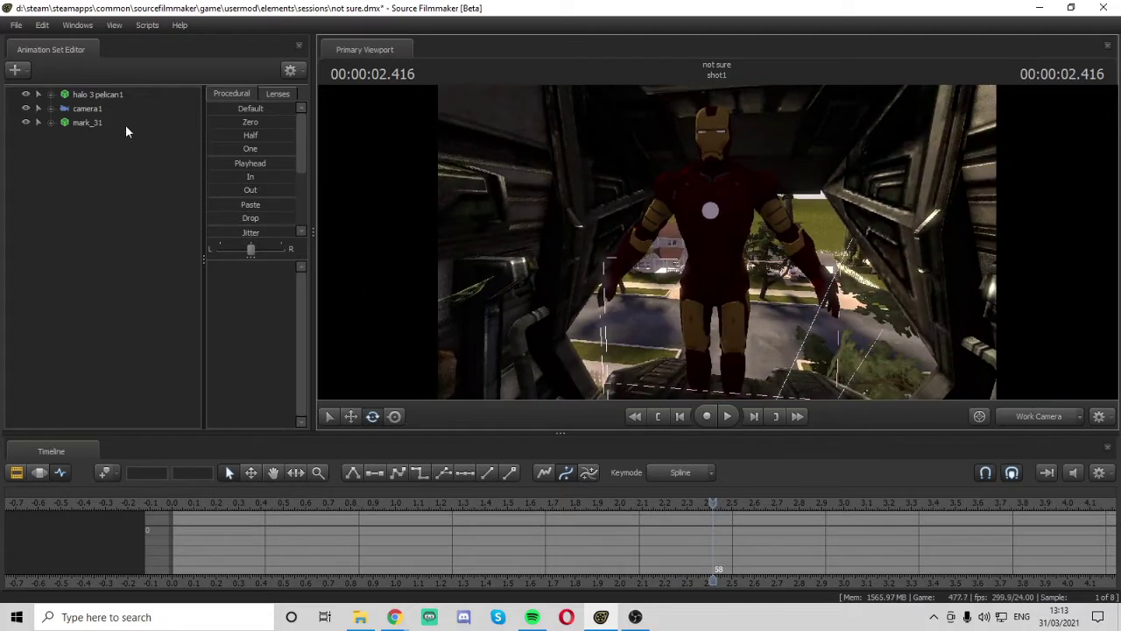
pyautogui.rightClick(100, 121)
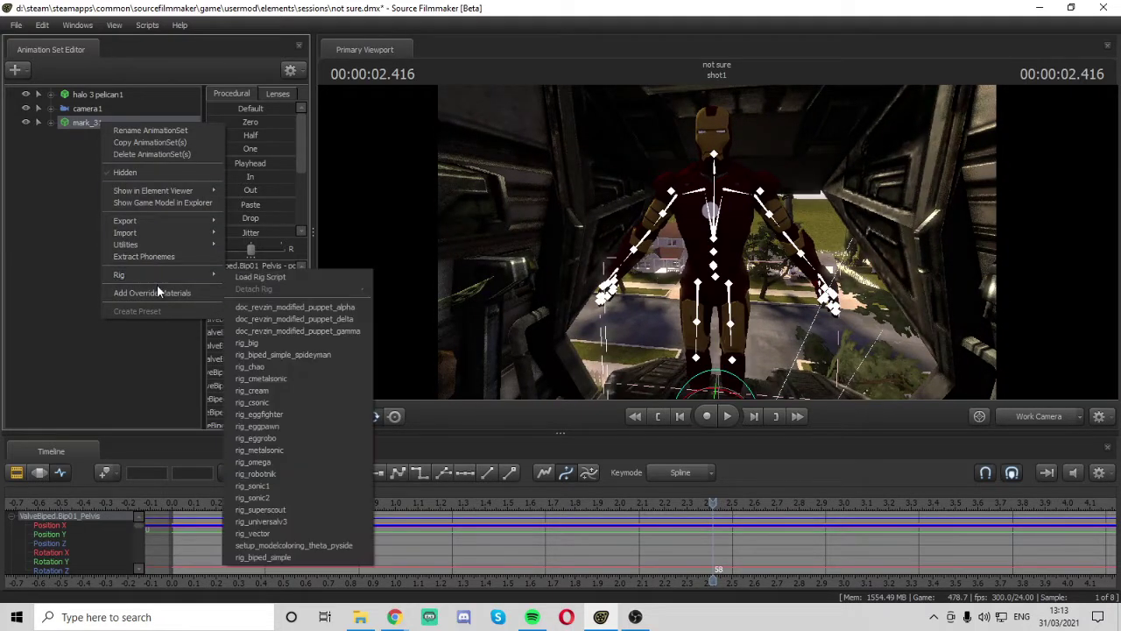
pyautogui.click(151, 154)
# Look through the models filtered by "iron" for a new animation set, and rescan the model files
pyautogui.click(14, 69)
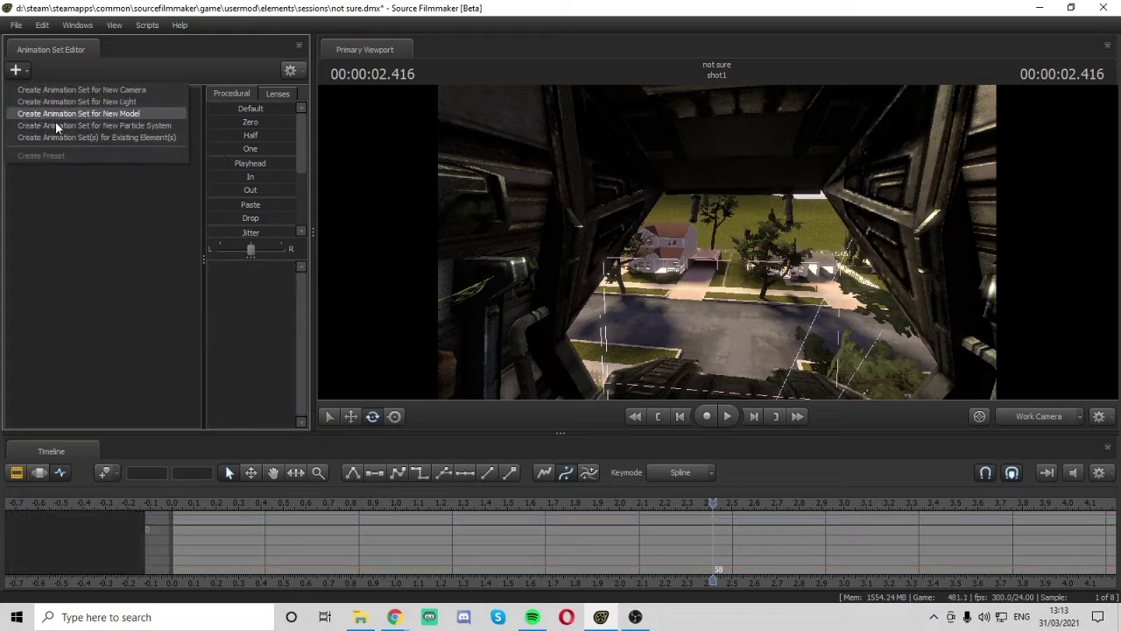
pyautogui.click(105, 117)
pyautogui.scroll(-10, 255, 419)
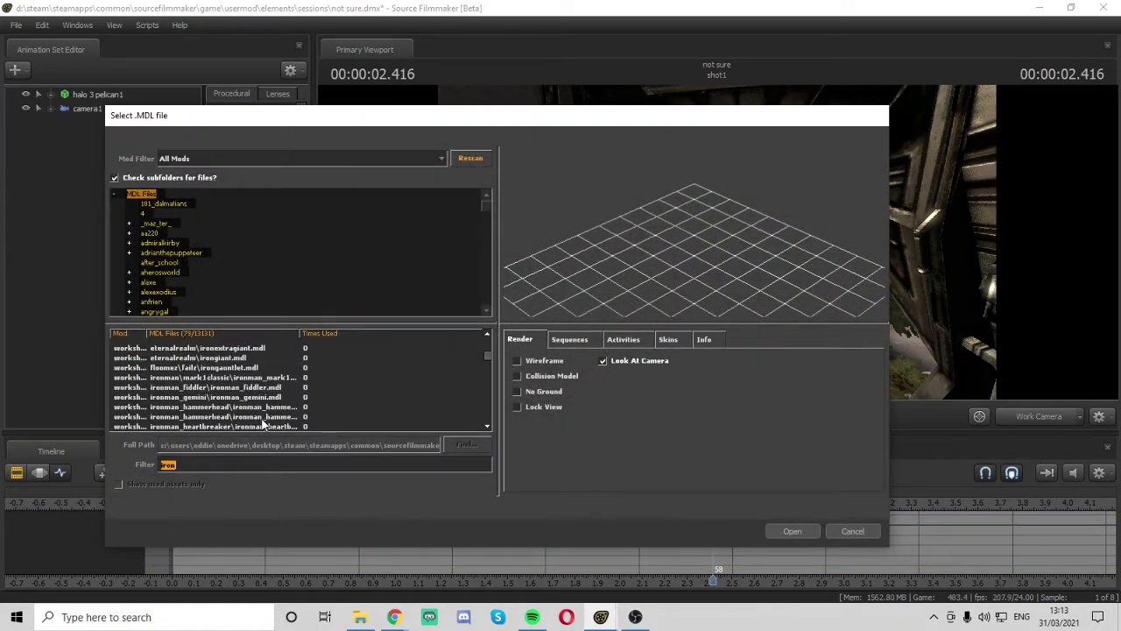
pyautogui.scroll(-5, 255, 420)
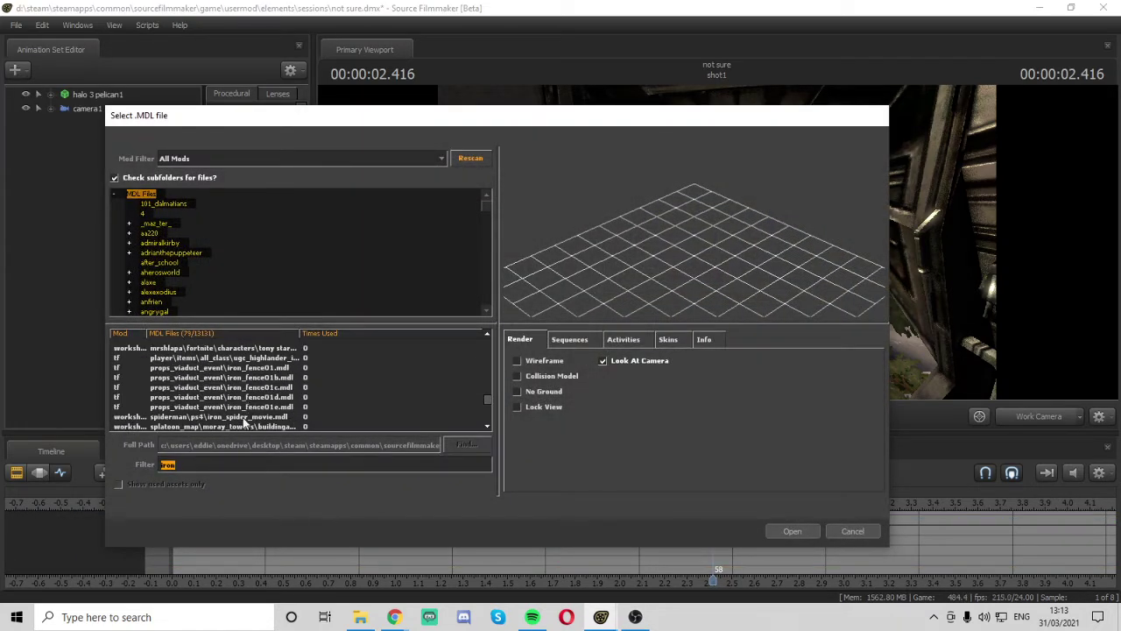
pyautogui.click(466, 158)
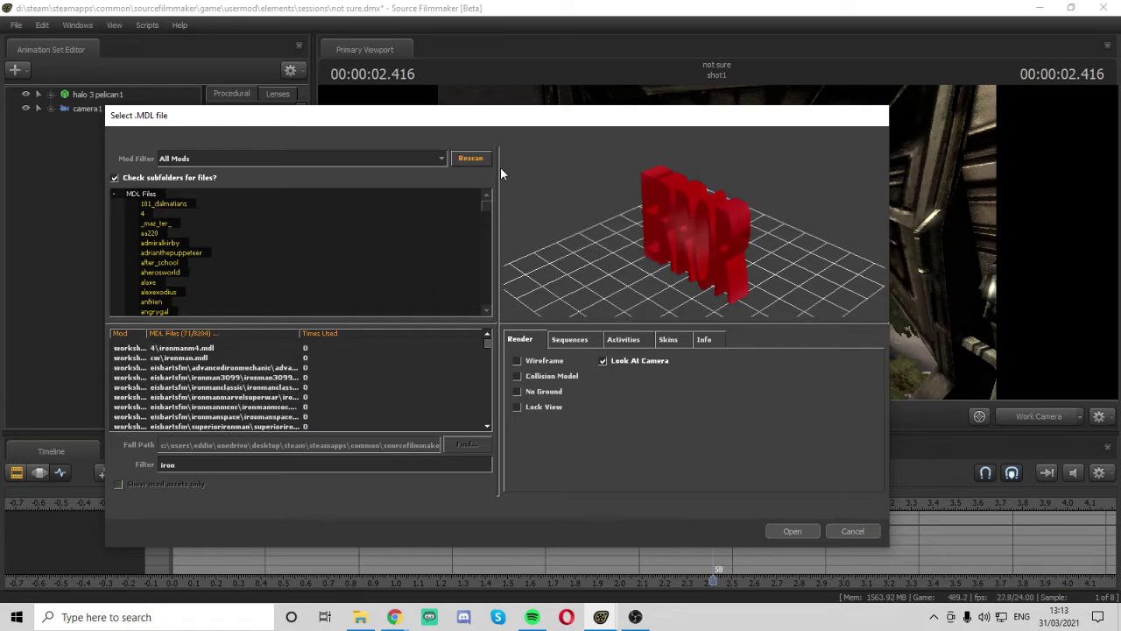
# Preview several models from the "iron" results, and add 4\ironmanm4.mdl as a new animation set
pyautogui.scroll(-3, 267, 365)
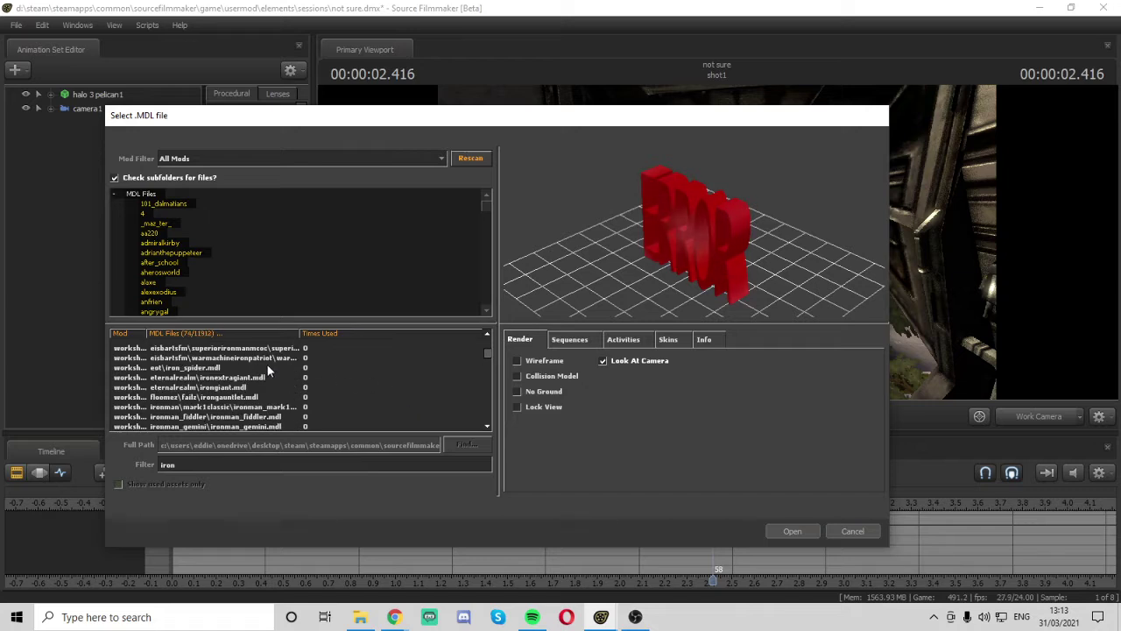
pyautogui.click(268, 366)
pyautogui.scroll(-3, 379, 348)
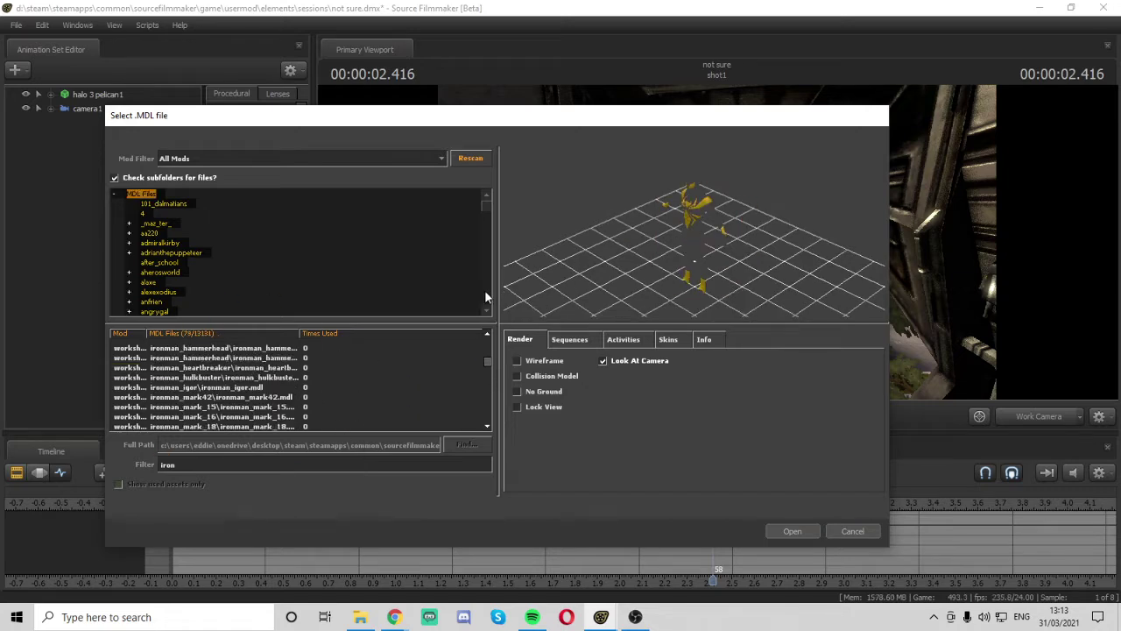
pyautogui.click(359, 360)
pyautogui.scroll(5, 318, 382)
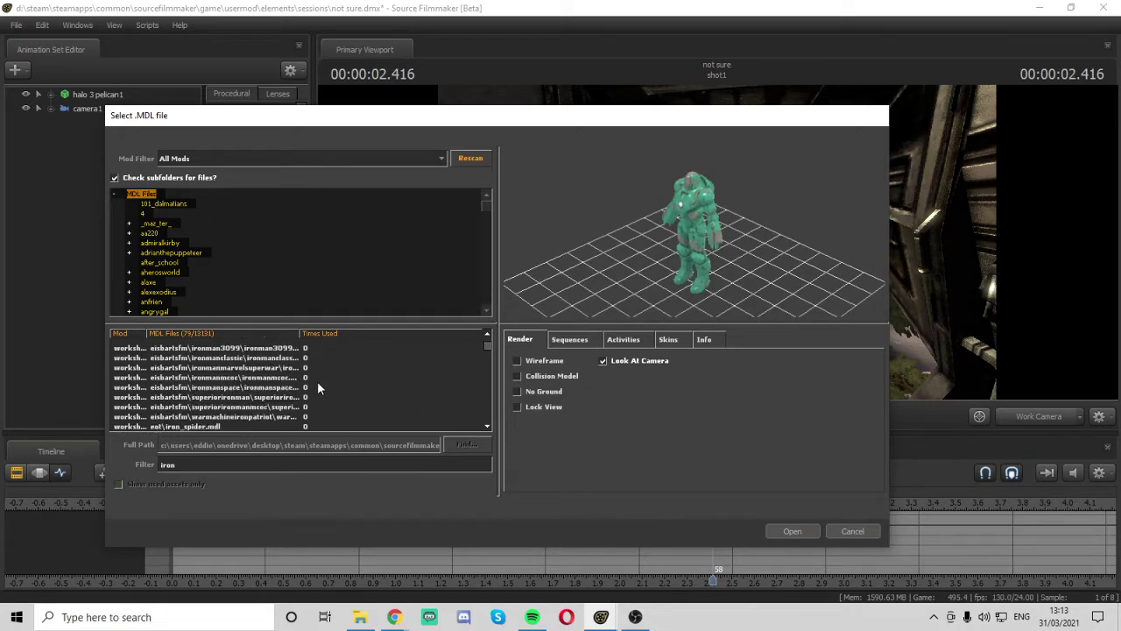
pyautogui.click(265, 378)
pyautogui.click(236, 365)
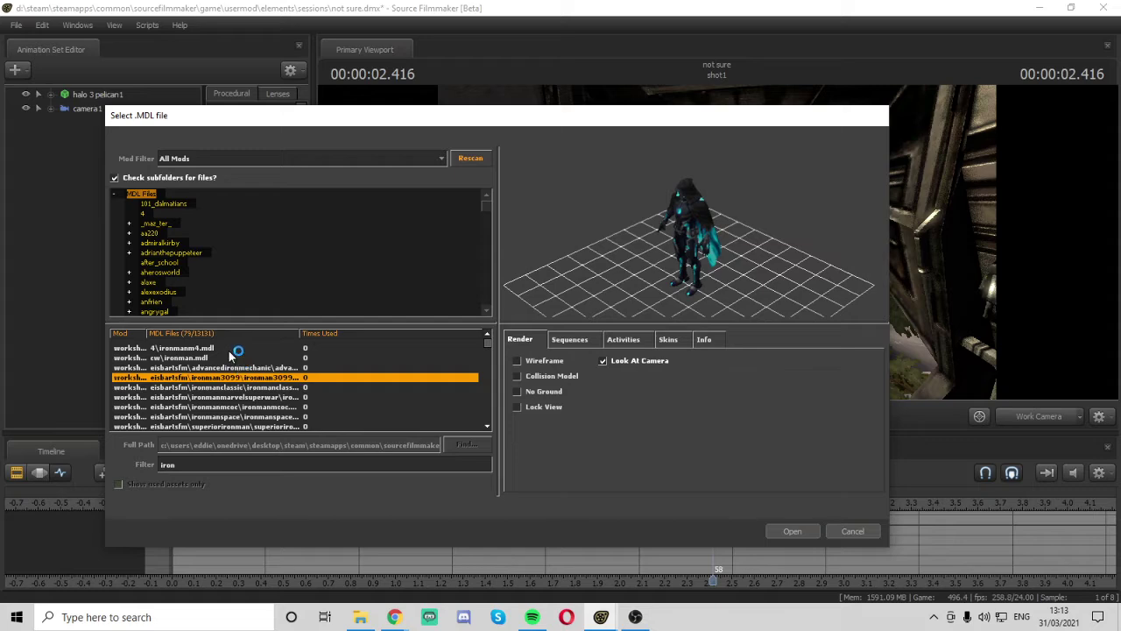
pyautogui.click(229, 351)
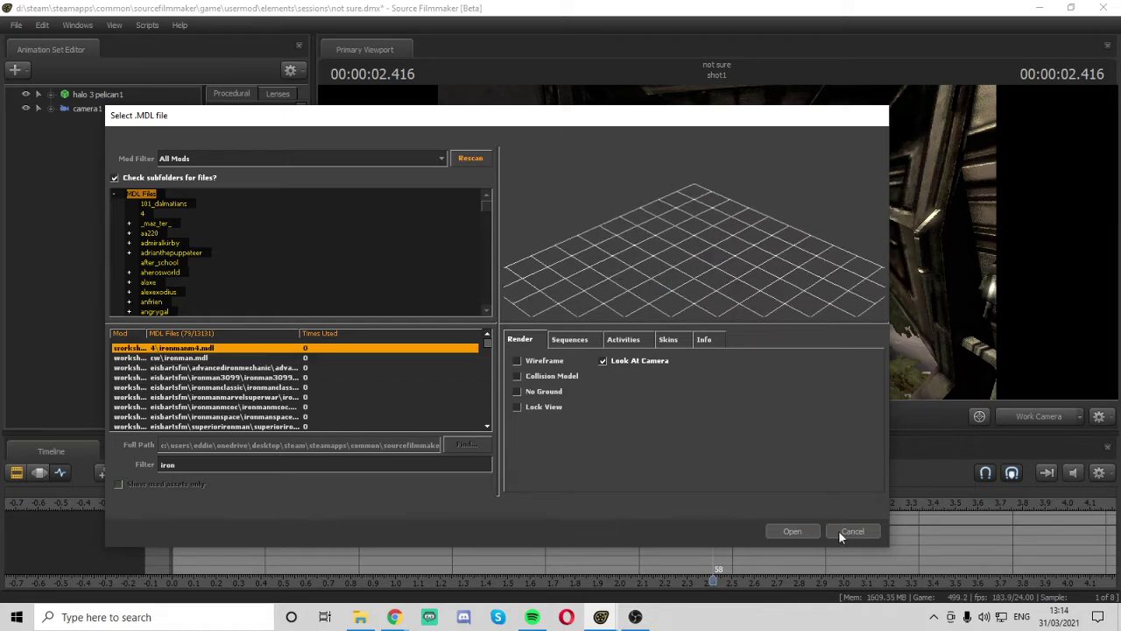
pyautogui.click(791, 530)
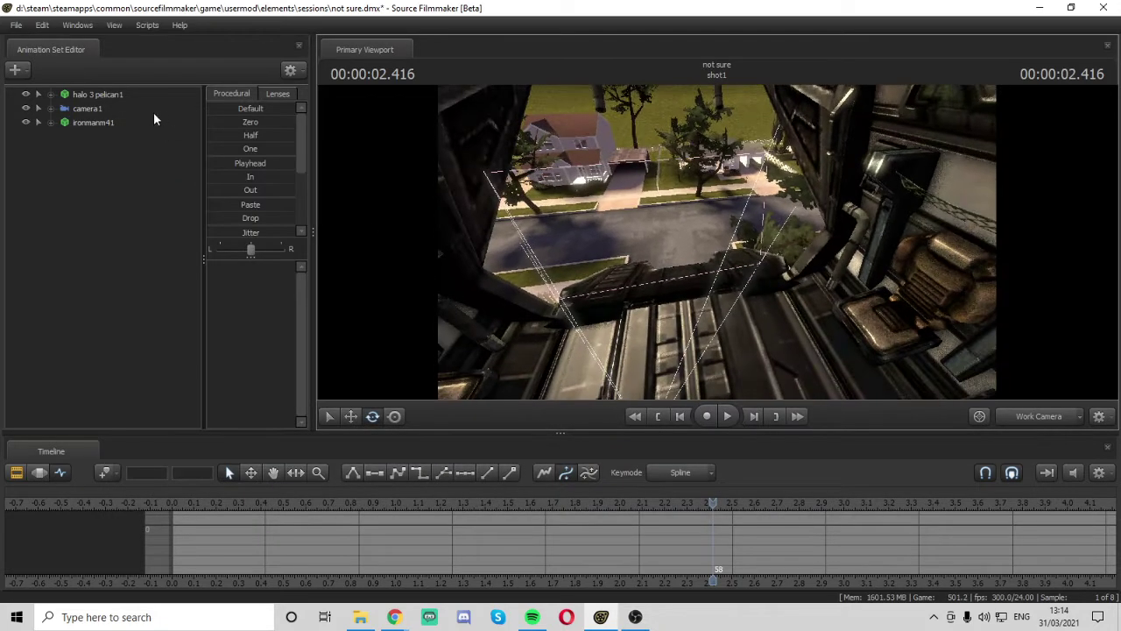
# Look for the ironmanm41 model inside the pelican, and delete its animation set
pyautogui.moveTo(769, 182); pyautogui.dragTo(732, 123)
pyautogui.rightClick(85, 118)
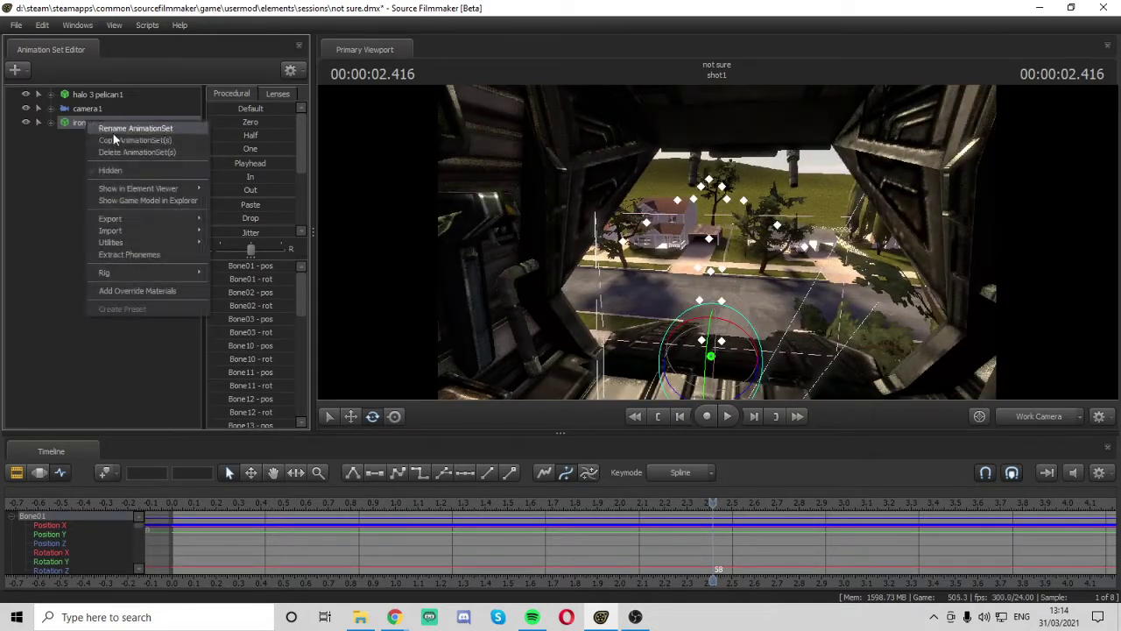
pyautogui.click(123, 150)
# Try cw\ironman.mdl as a new animation set inside the pelican, and delete its animation set
pyautogui.click(18, 70)
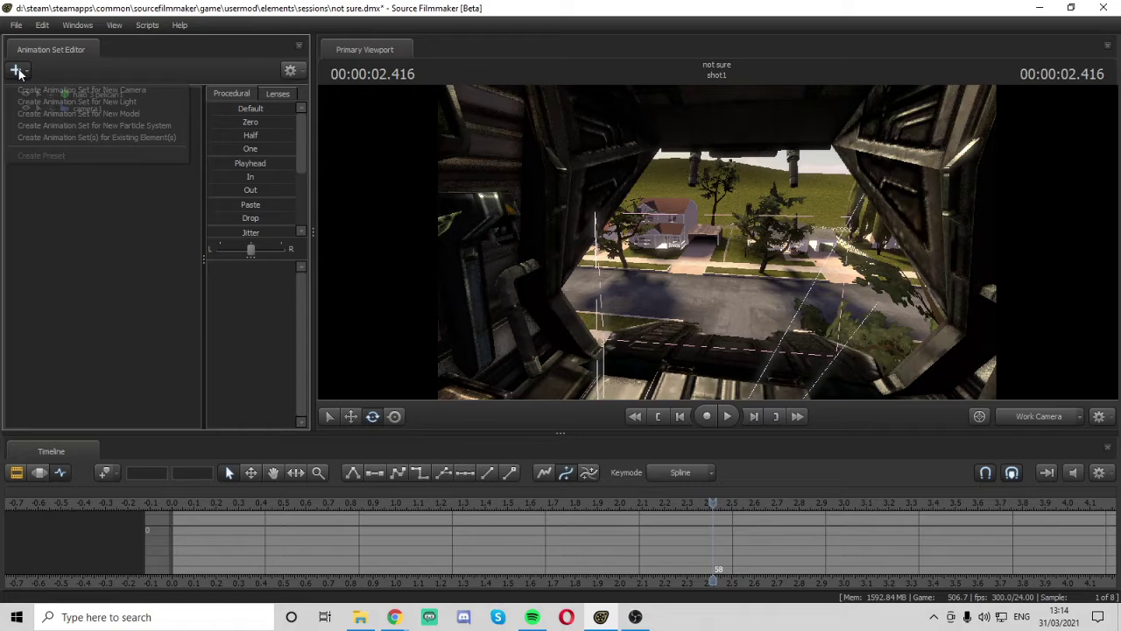
pyautogui.click(78, 113)
pyautogui.click(210, 358)
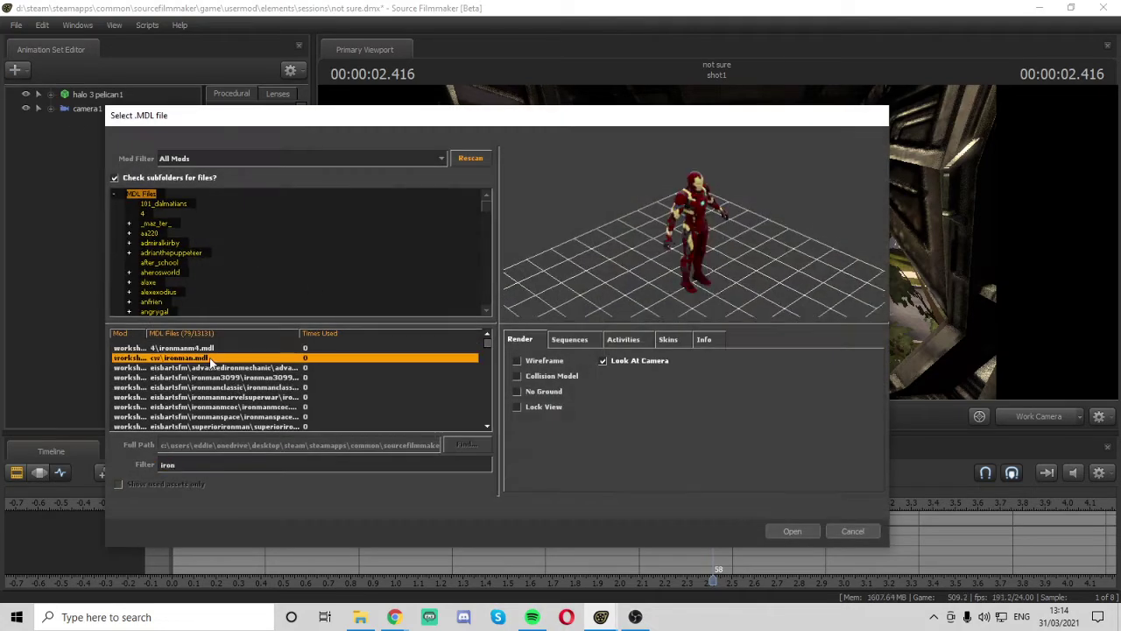
pyautogui.click(792, 531)
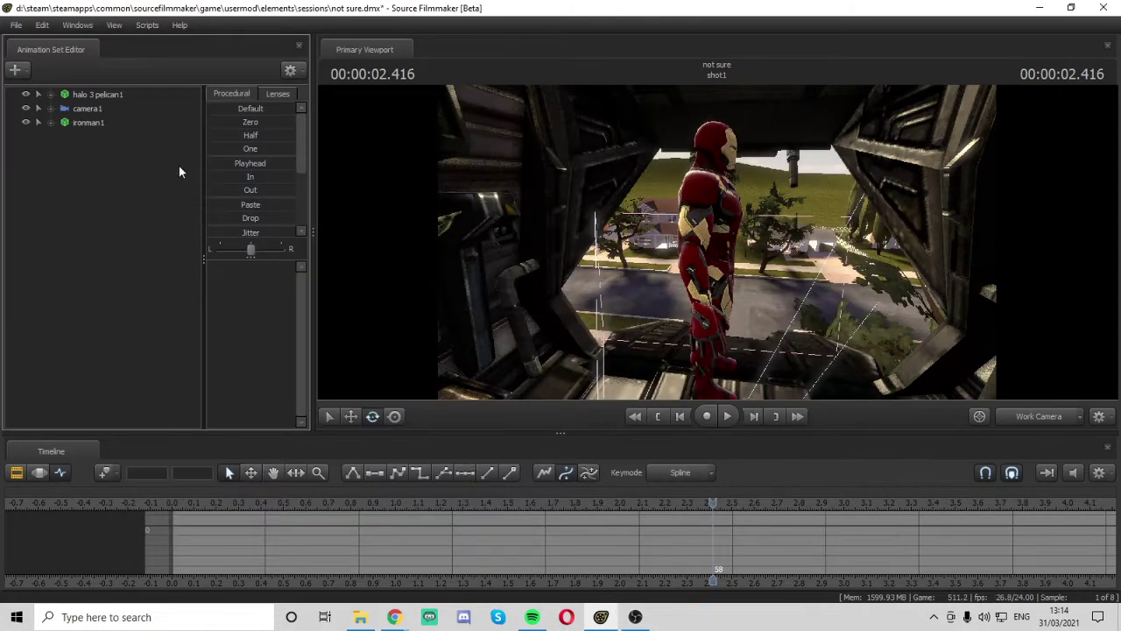
pyautogui.rightClick(89, 121)
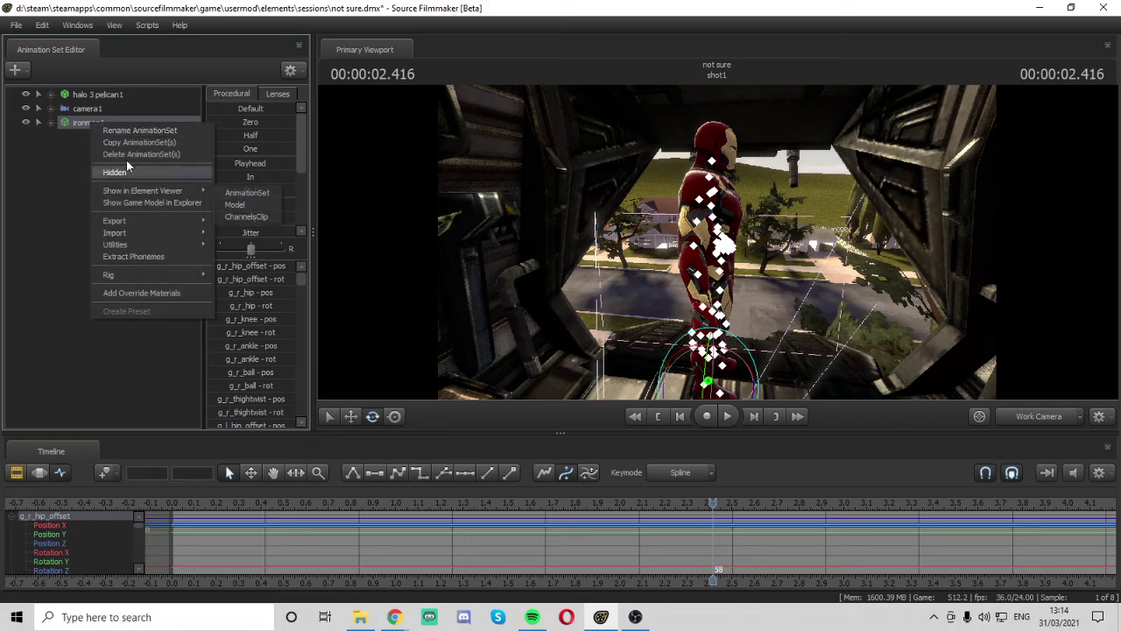
pyautogui.click(126, 165)
# Filter the models by "hulkbus" and add the ironman_hulkbuster model as a new animation set
pyautogui.click(16, 70)
pyautogui.click(55, 114)
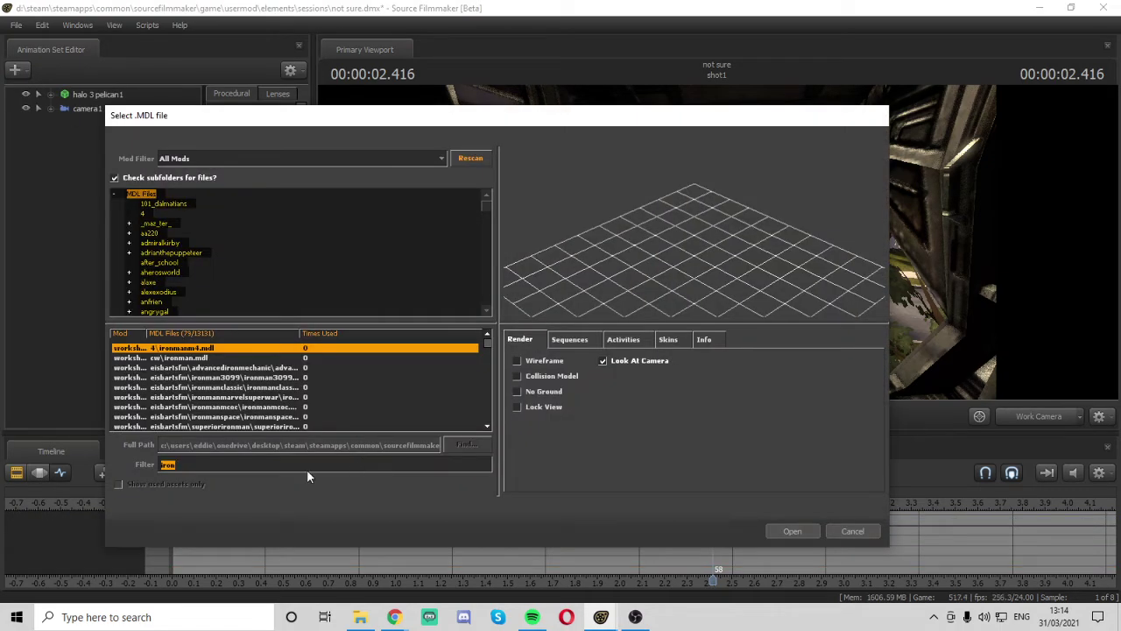
pyautogui.write('hulk')
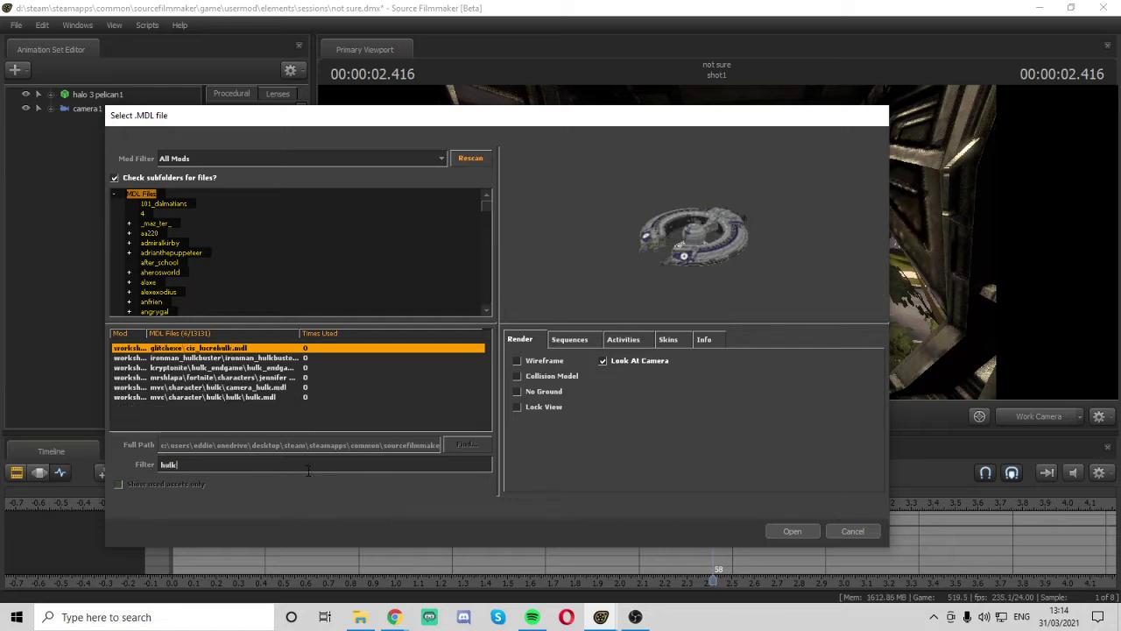
pyautogui.write('bus')
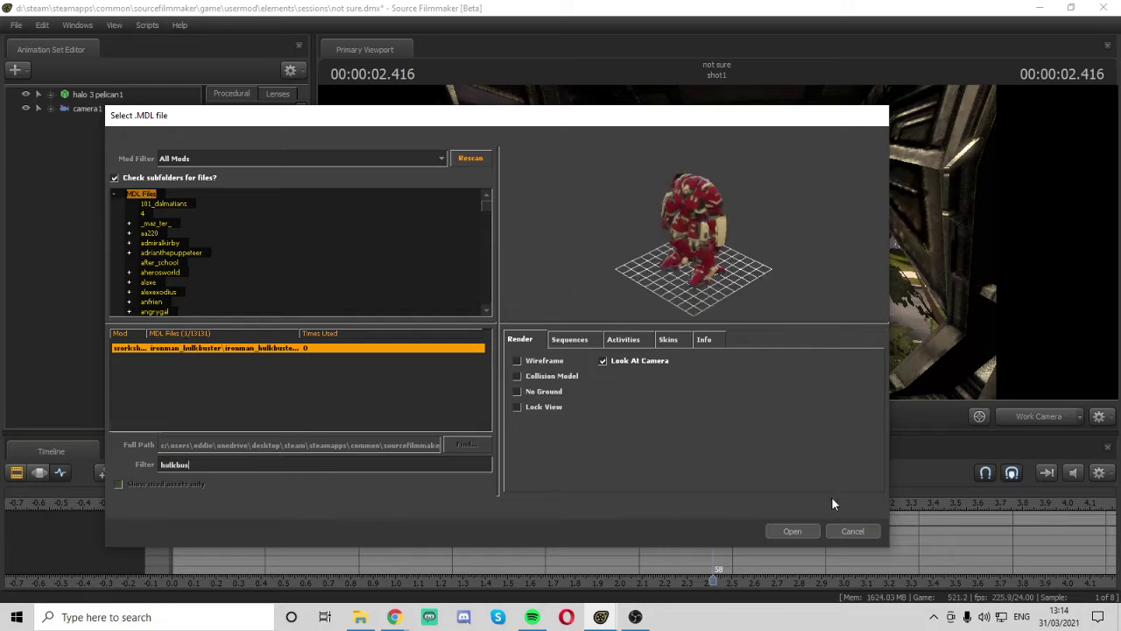
pyautogui.click(811, 531)
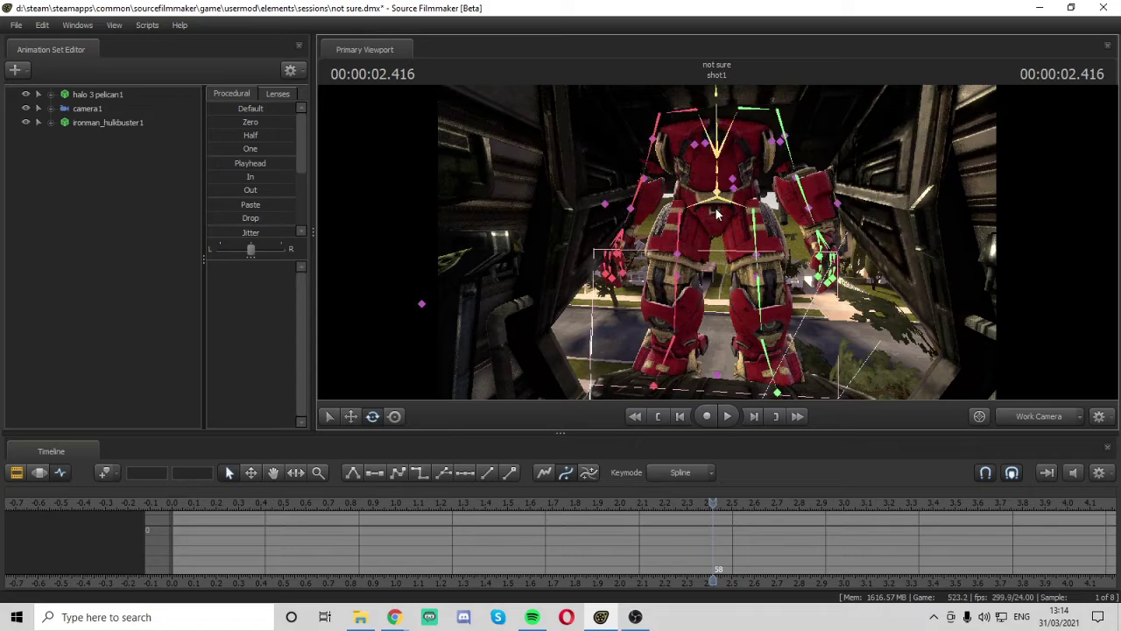
# Move the hulkbuster by its bip_pelvis bone out of the pelican into the open air above the street
pyautogui.click(717, 213)
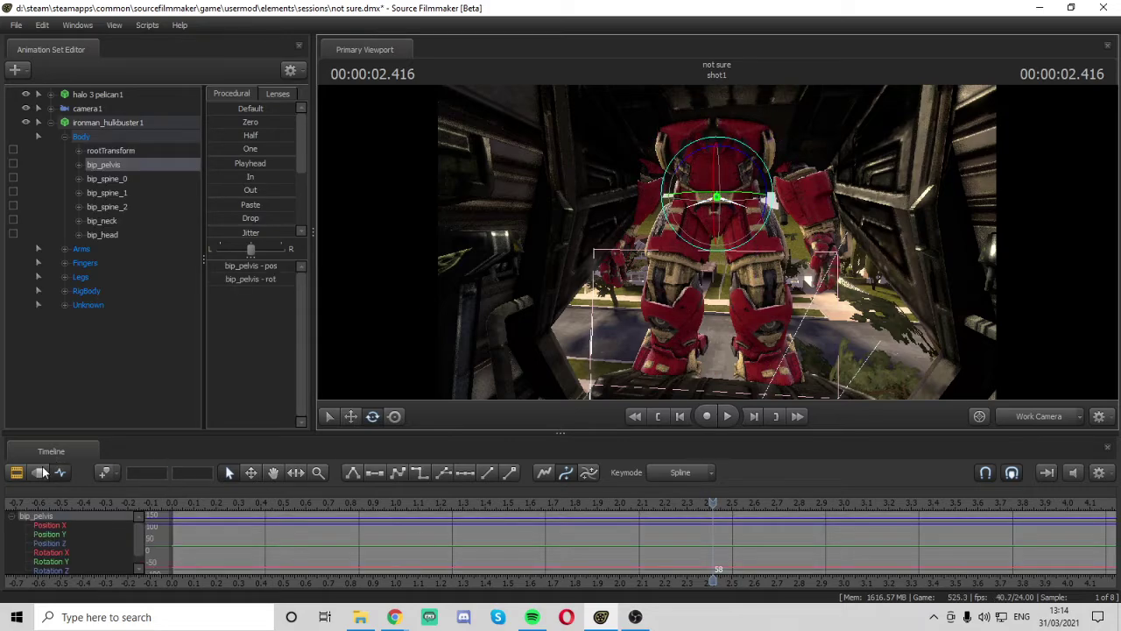
pyautogui.click(41, 472)
pyautogui.click(350, 416)
pyautogui.moveTo(869, 194); pyautogui.dragTo(716, 242)
pyautogui.press('w')
pyautogui.click(394, 418)
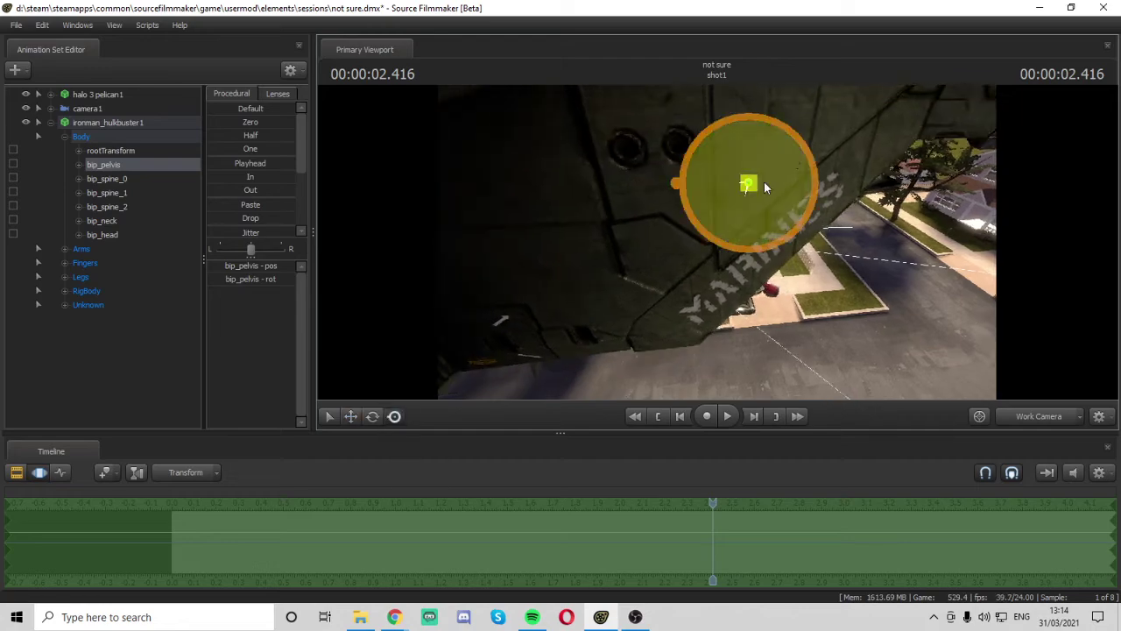
pyautogui.moveTo(751, 184); pyautogui.dragTo(874, 183)
pyautogui.moveTo(680, 187); pyautogui.dragTo(788, 228)
pyautogui.moveTo(673, 199); pyautogui.dragTo(891, 205)
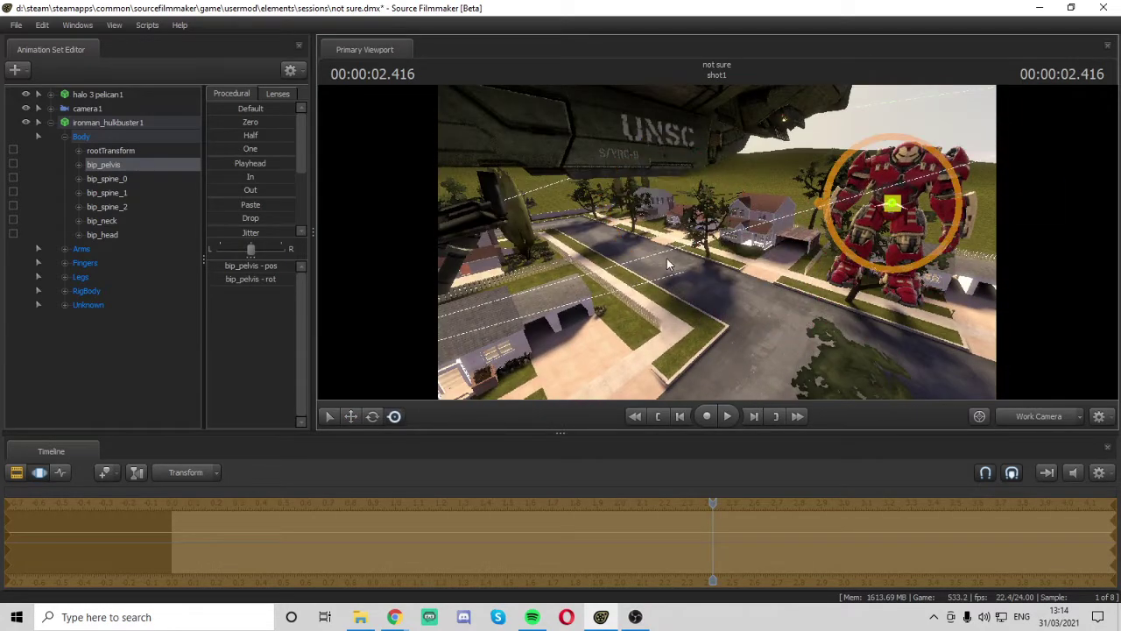
# Set the ironman_hulkbuster1 model's skin to 4, and switch it to skin 1
pyautogui.moveTo(669, 263); pyautogui.dragTo(788, 228)
pyautogui.press('w')
pyautogui.click(353, 417)
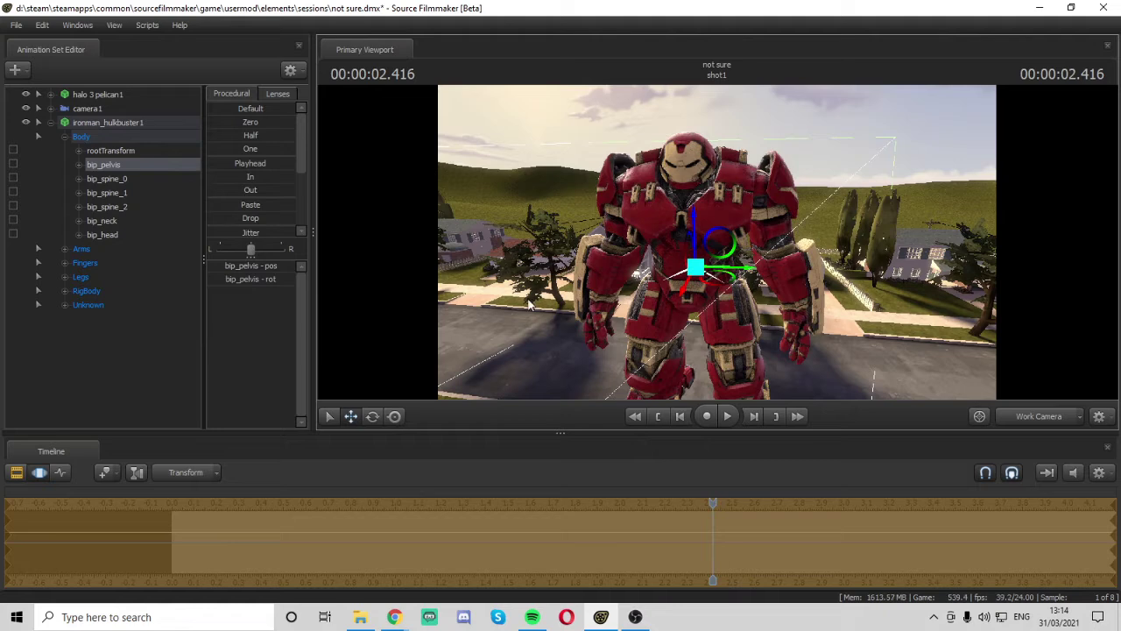
pyautogui.click(373, 416)
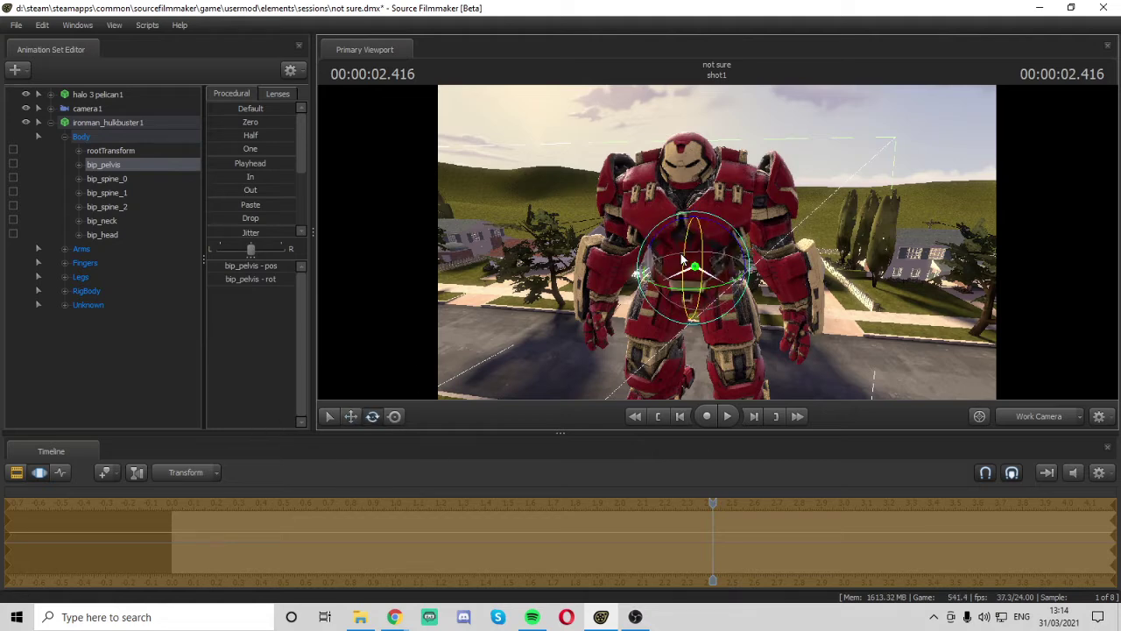
pyautogui.press('ctrl')
pyautogui.rightClick(108, 124)
pyautogui.moveTo(218, 295)
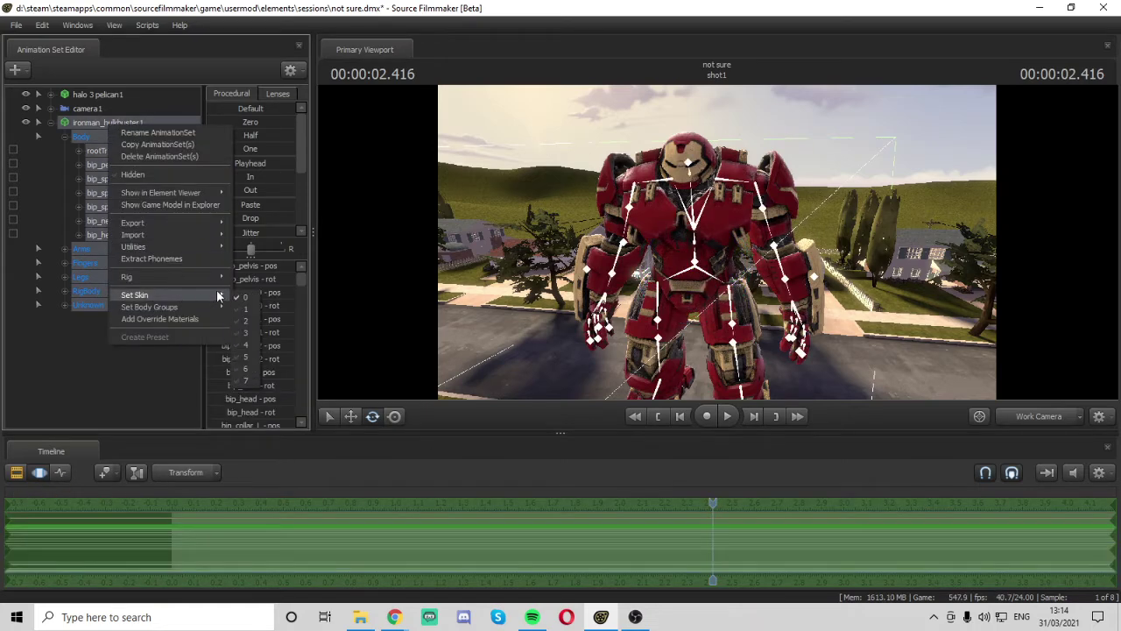
pyautogui.click(246, 345)
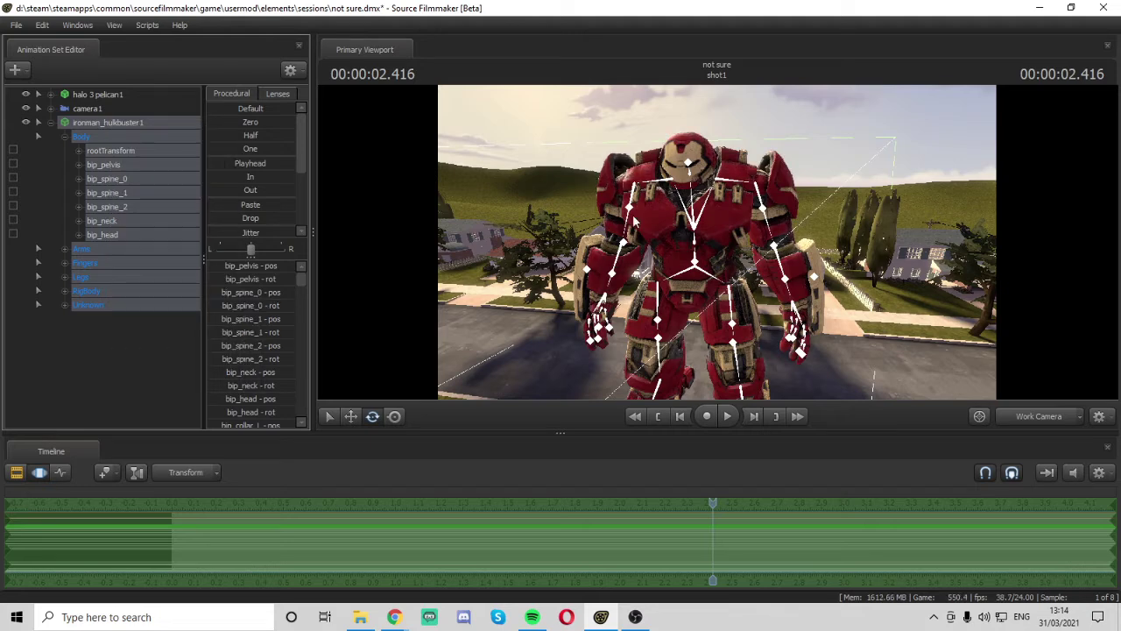
pyautogui.rightClick(128, 123)
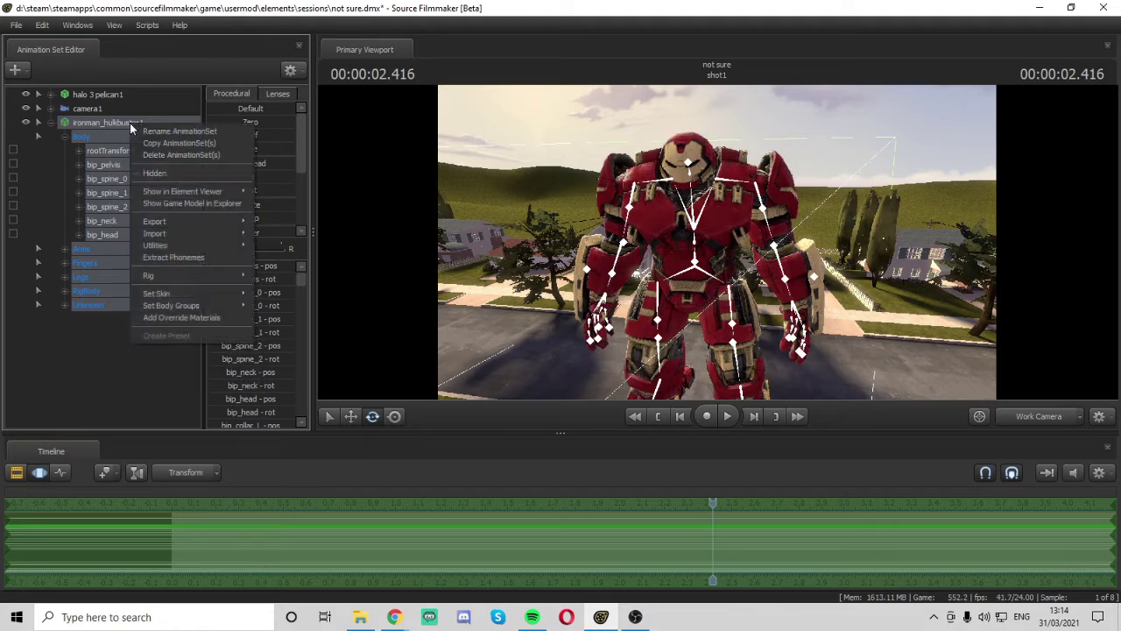
pyautogui.moveTo(231, 293)
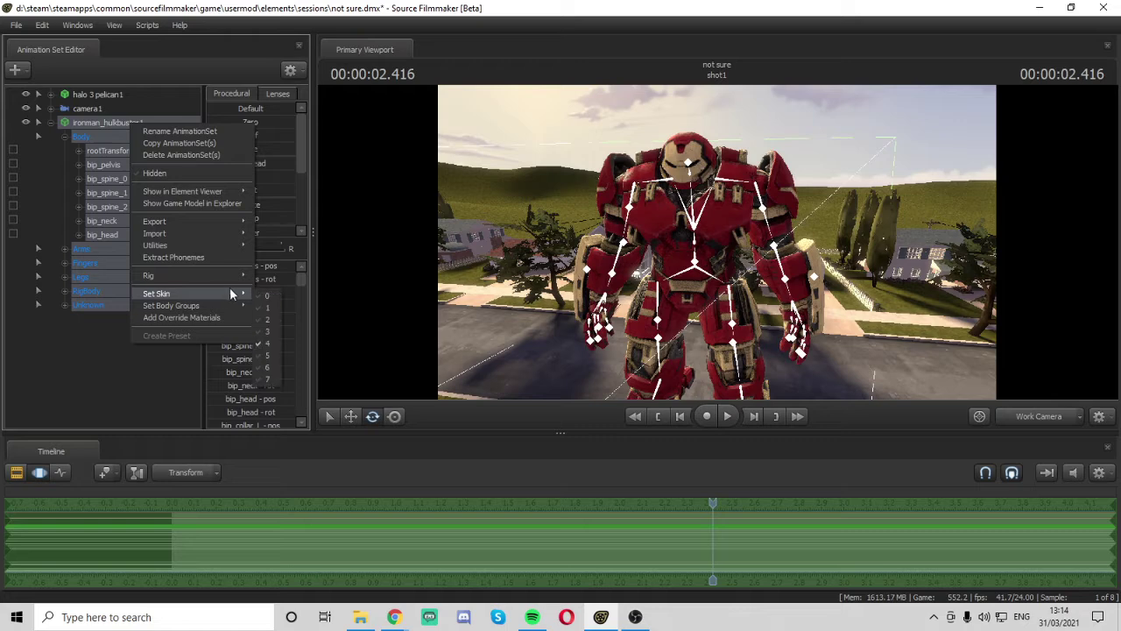
pyautogui.click(260, 306)
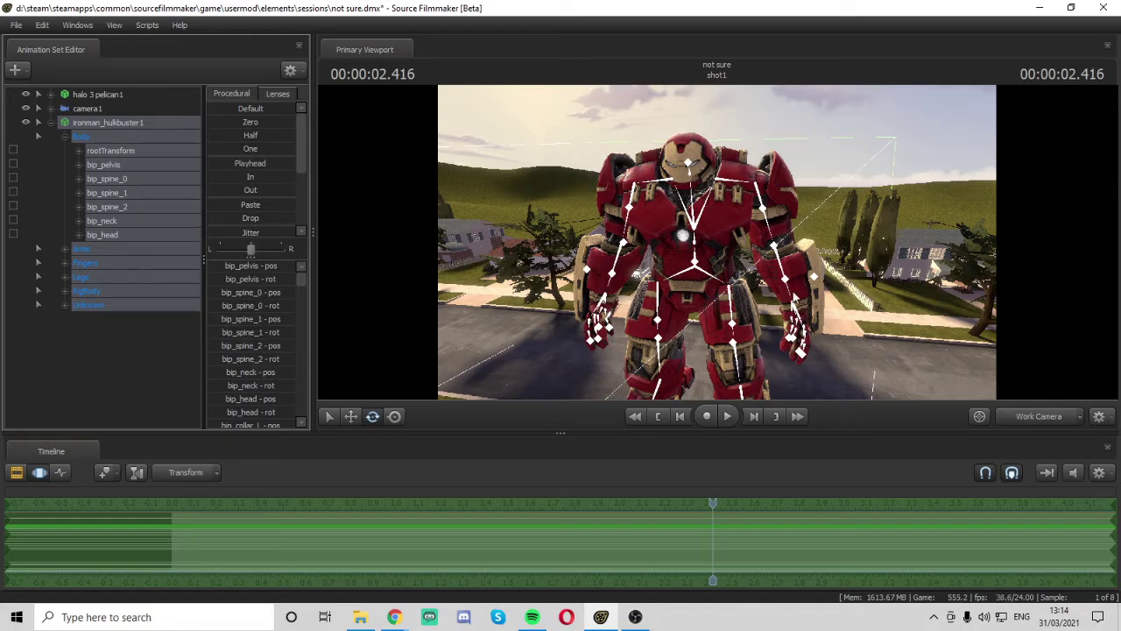
# Check the body group options of ironman_hulkbuster1, and delete its animation set
pyautogui.rightClick(149, 123)
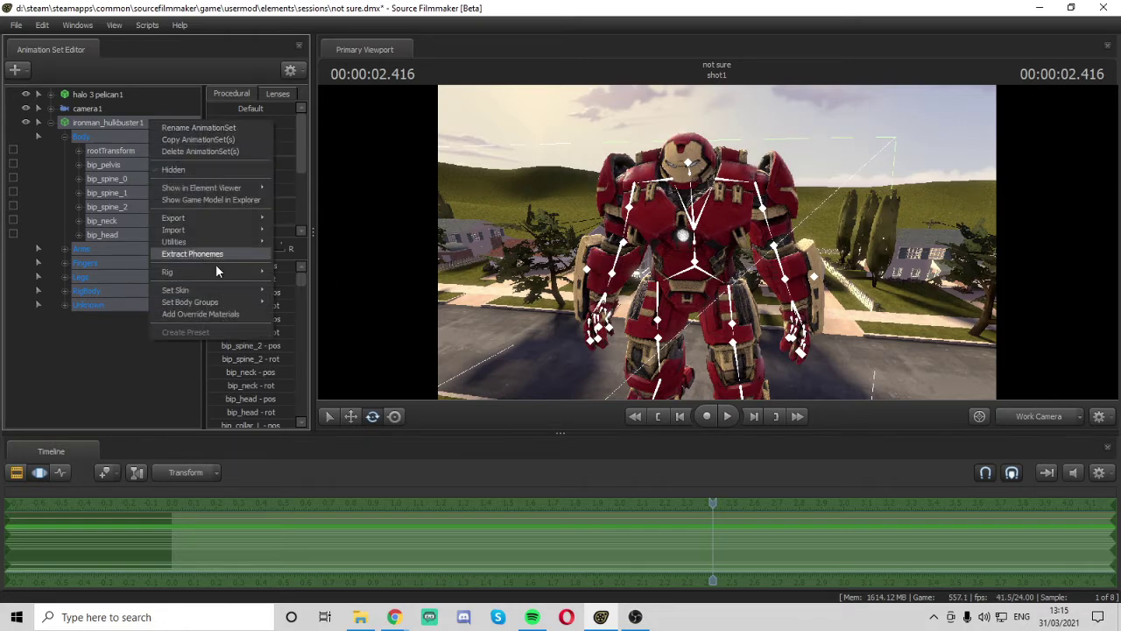
pyautogui.moveTo(210, 302)
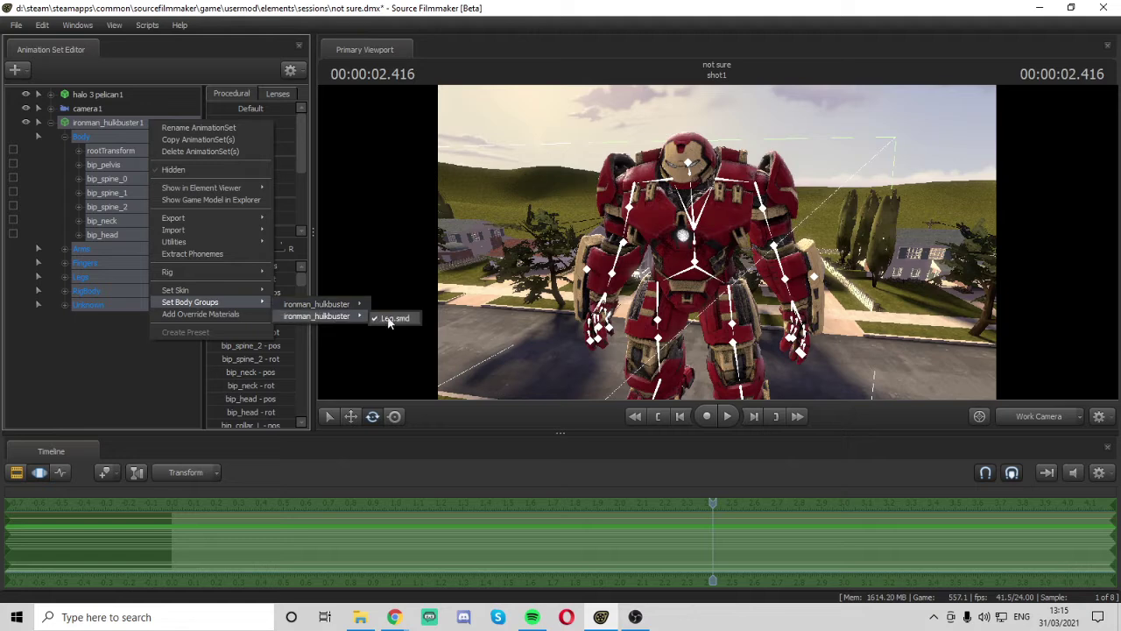
pyautogui.click(172, 151)
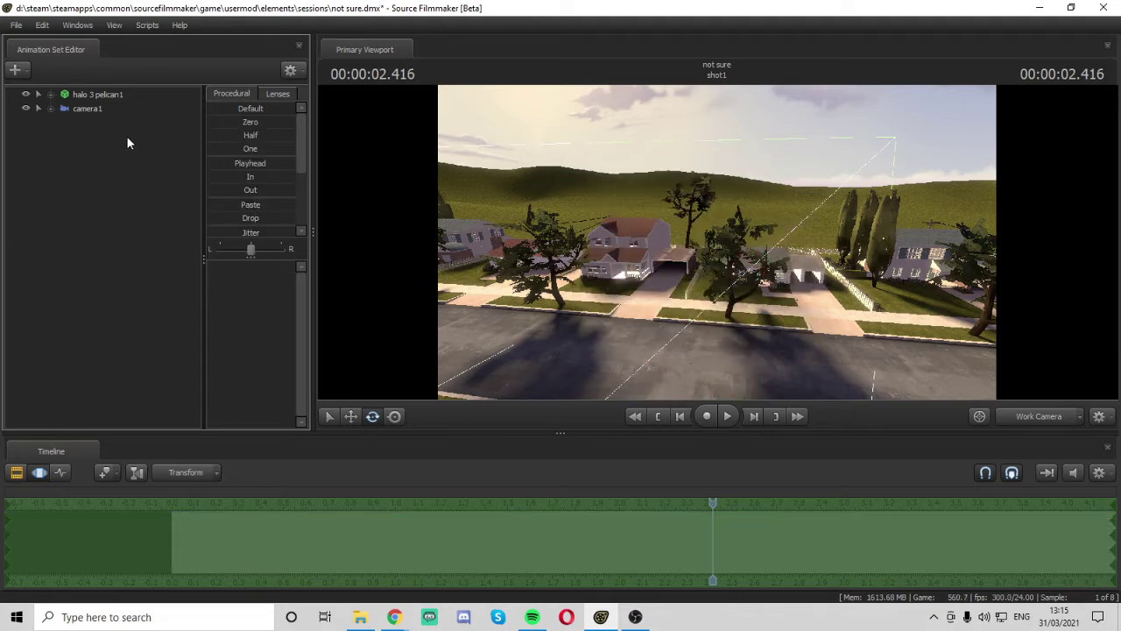
# Filter the models by "call" and add the first Call of Duty Modern Warfare soldier as a new animation set
pyautogui.click(25, 69)
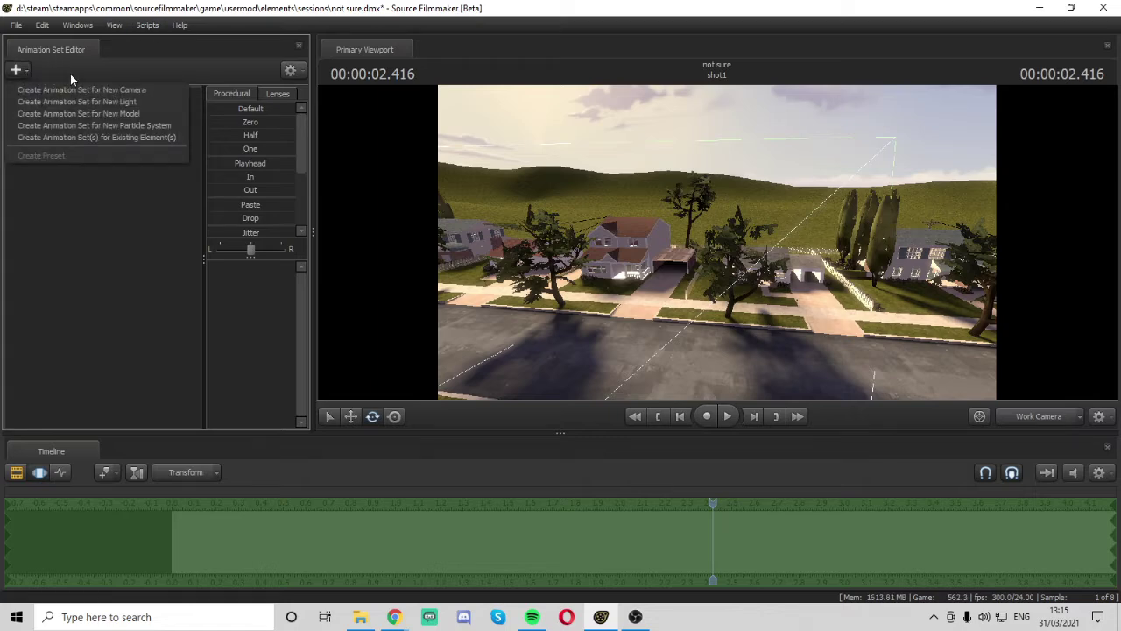
pyautogui.click(121, 113)
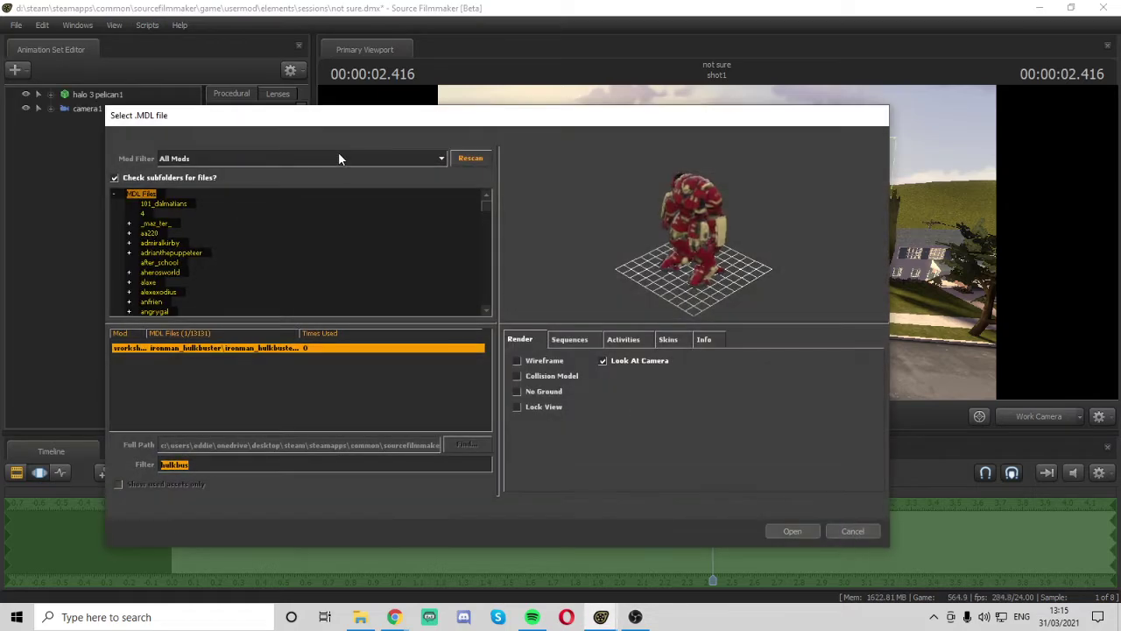
pyautogui.press('BackSpace')
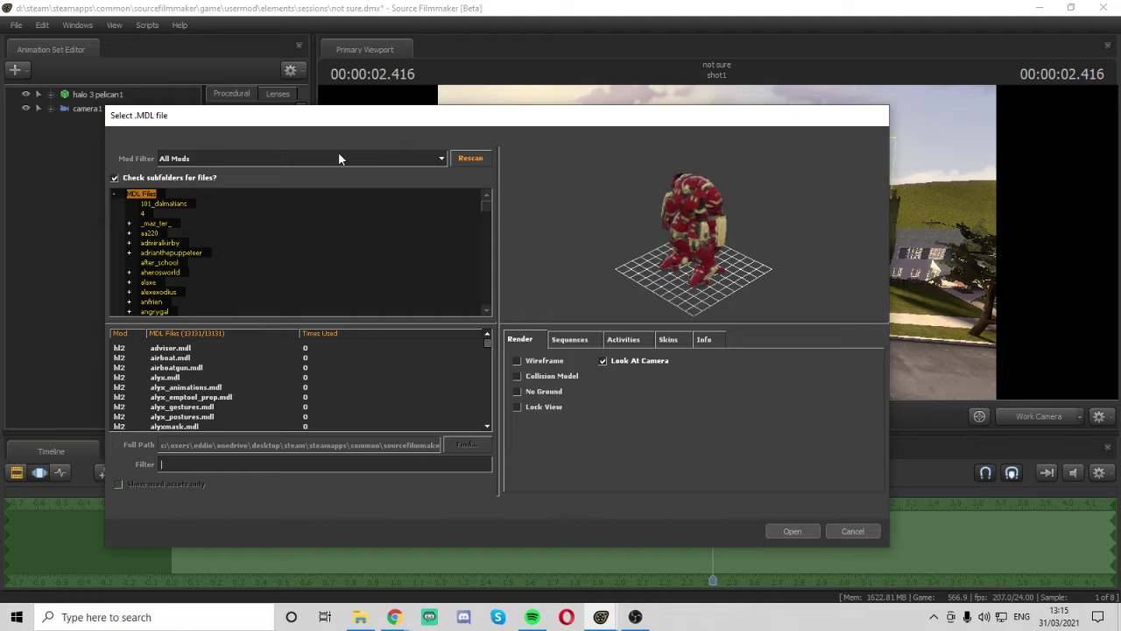
pyautogui.write('ca')
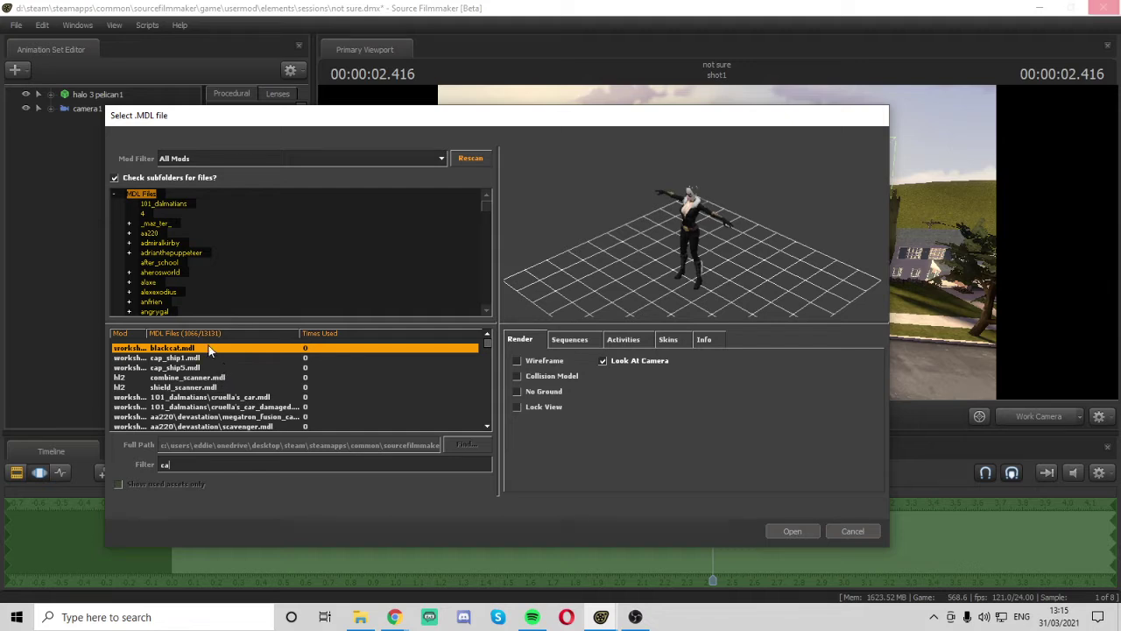
pyautogui.write('ll')
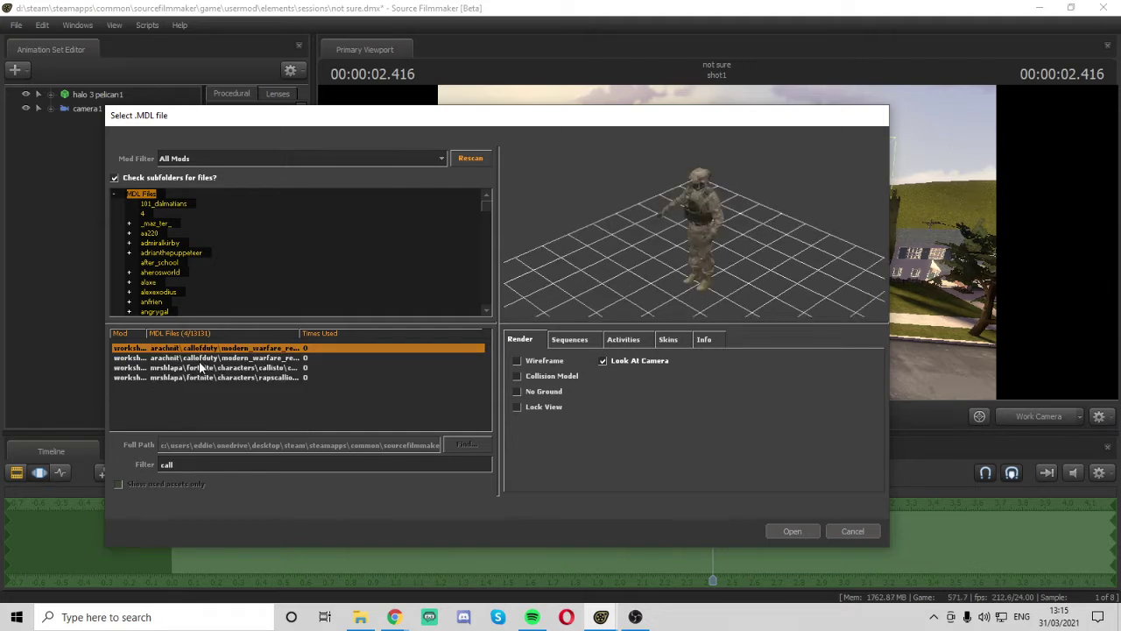
pyautogui.click(793, 532)
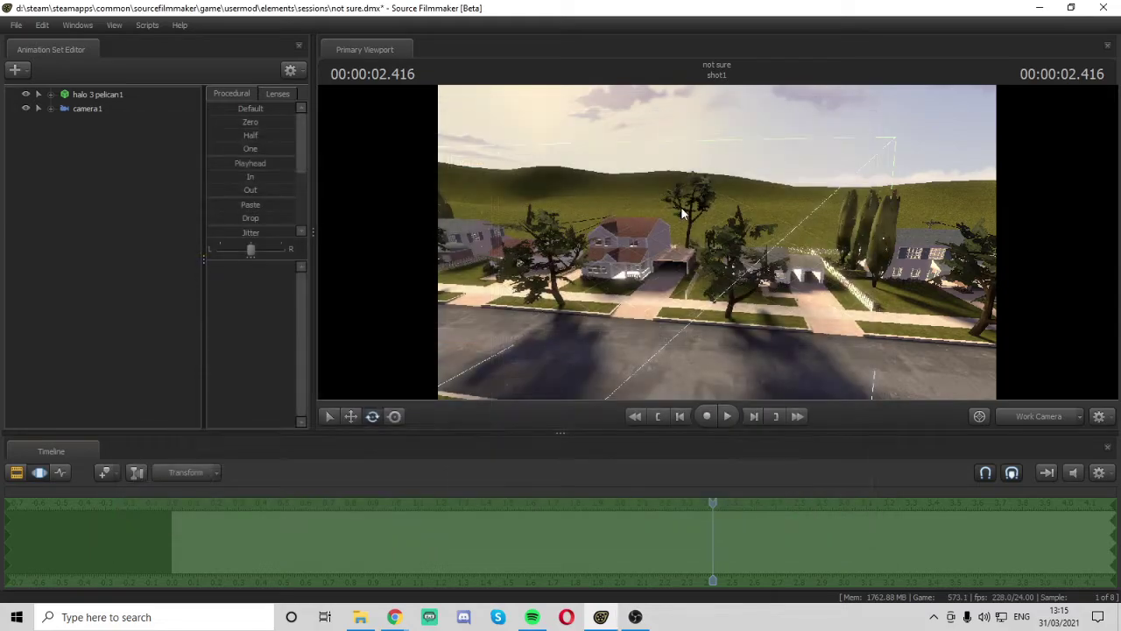
# View the soldier inside the pelican, and select its ValveBiped.Bip01_Pelvis bone
pyautogui.moveTo(783, 224); pyautogui.dragTo(746, 251)
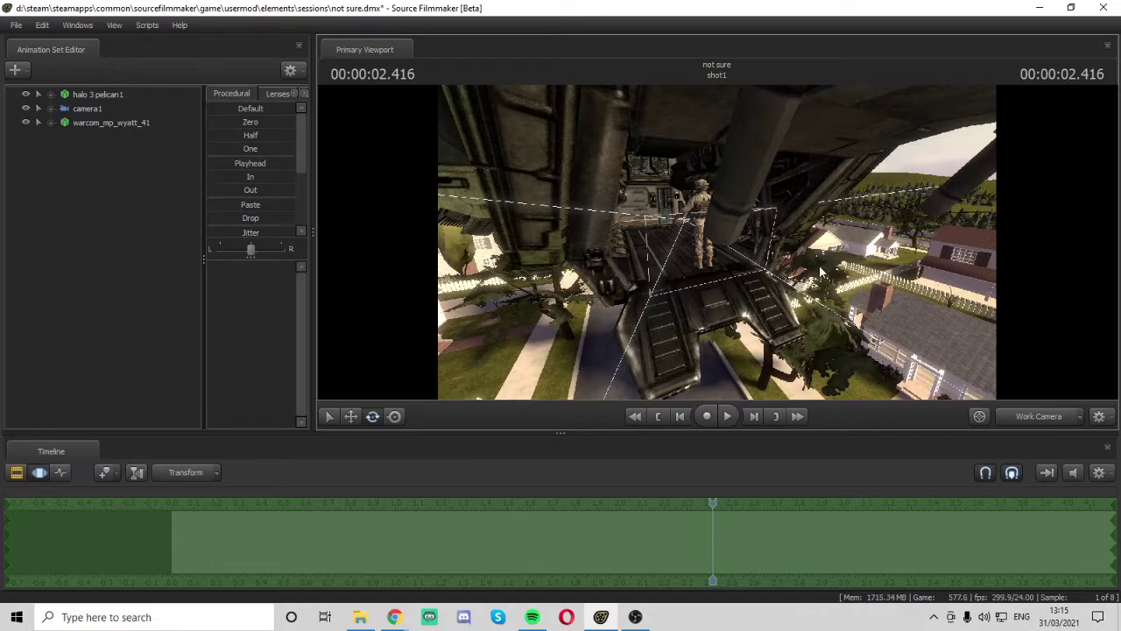
pyautogui.press('w')
pyautogui.moveTo(820, 271); pyautogui.dragTo(911, 272)
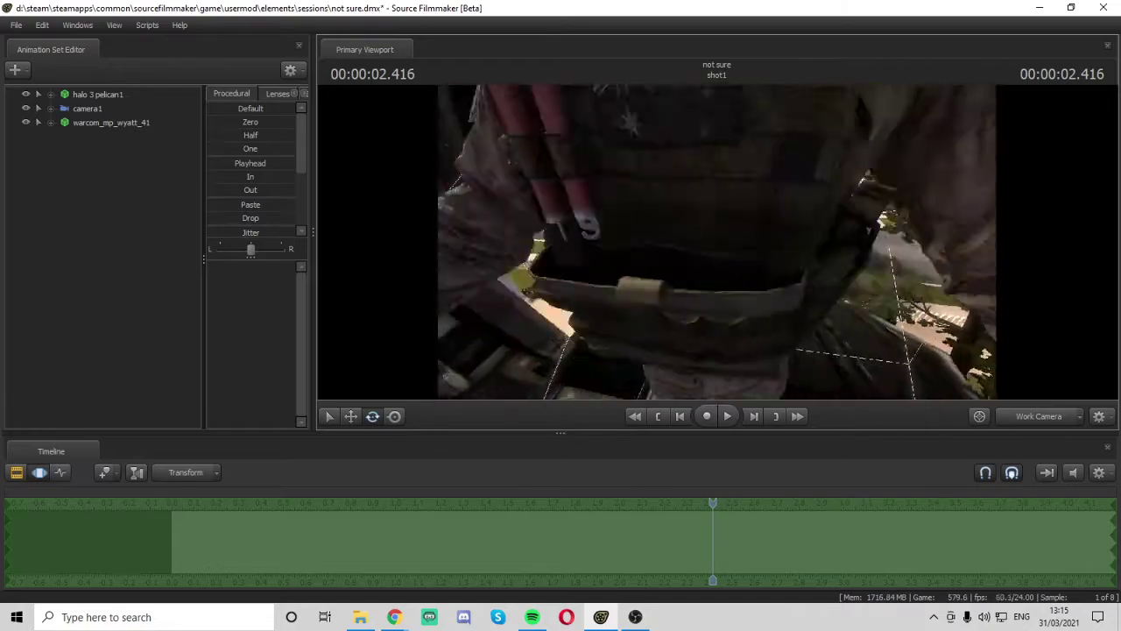
pyautogui.moveTo(717, 242); pyautogui.dragTo(801, 195)
pyautogui.press('s')
pyautogui.keyDown('ctrl'); pyautogui.click(718, 208); pyautogui.keyUp('ctrl')
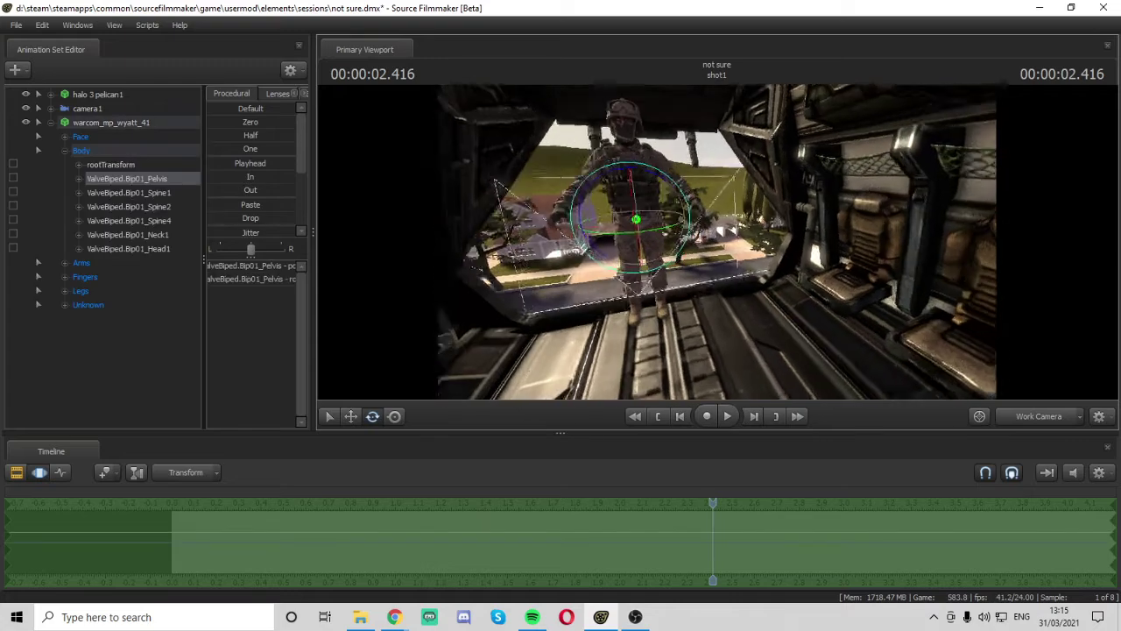
# Move the soldier by its pelvis bone to a standing position on the pelican's rear floor
pyautogui.click(351, 417)
pyautogui.moveTo(717, 241)
pyautogui.mouseDown()
pyautogui.moveTo(657, 200)
pyautogui.moveTo(544, 263)
pyautogui.moveTo(734, 228)
pyautogui.mouseUp()
pyautogui.press('w')
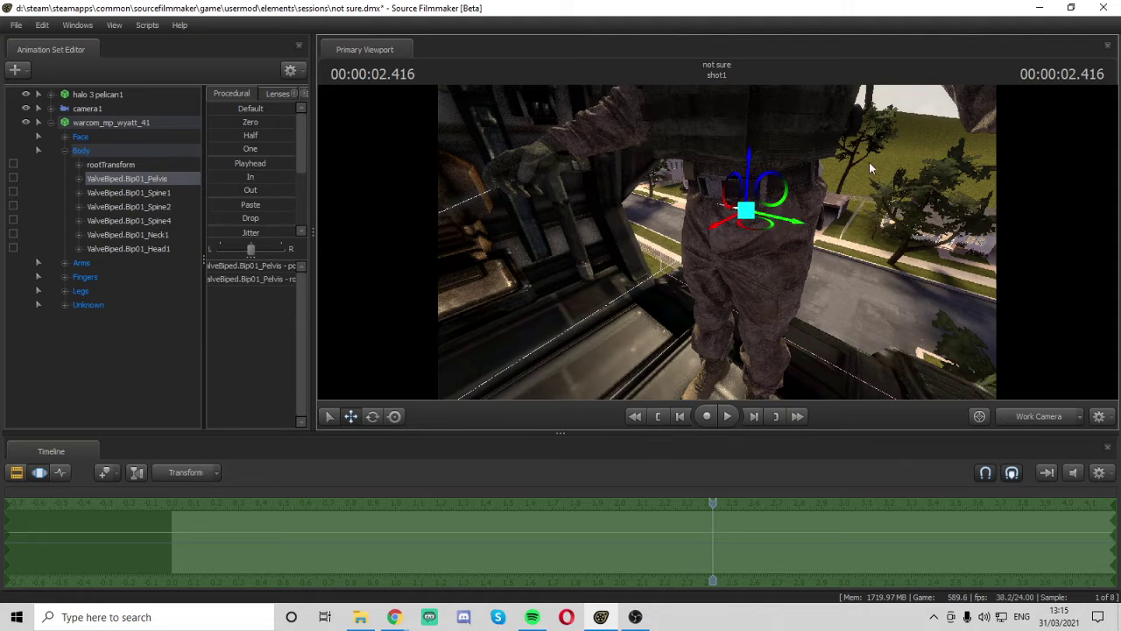
pyautogui.moveTo(887, 237); pyautogui.dragTo(717, 239)
pyautogui.moveTo(769, 205); pyautogui.dragTo(769, 221)
pyautogui.moveTo(676, 201); pyautogui.dragTo(754, 202)
pyautogui.press('w')
pyautogui.press('s')
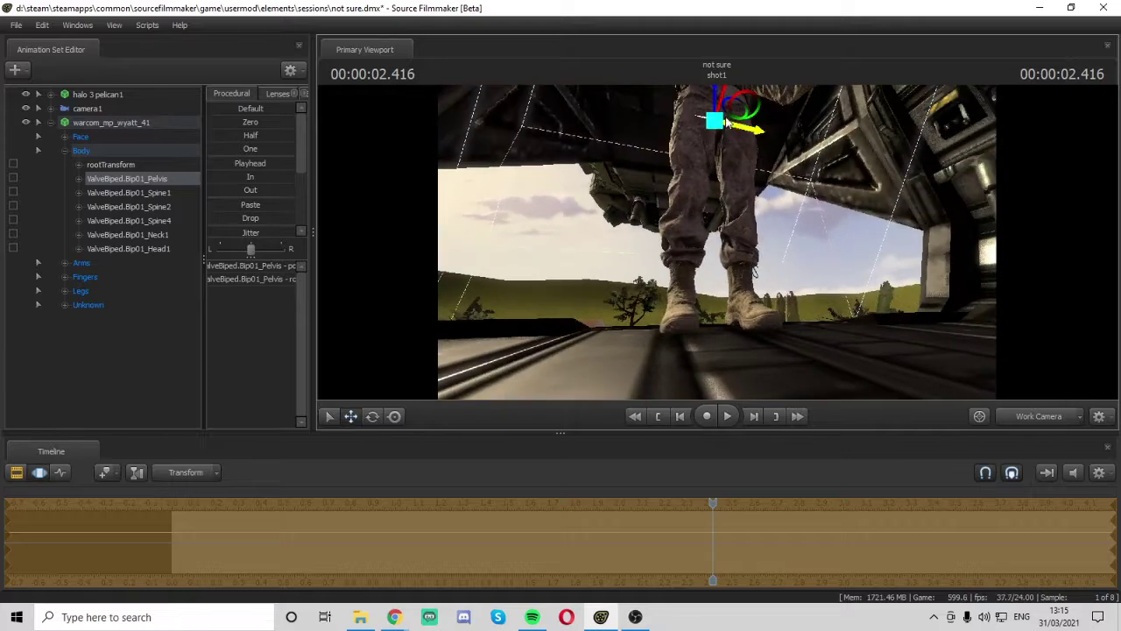
# Fine-tune the soldier's height with the pelvis bone so the boots rest on the pelican's floor
pyautogui.moveTo(714, 103); pyautogui.dragTo(714, 109)
pyautogui.moveTo(701, 175); pyautogui.dragTo(692, 235)
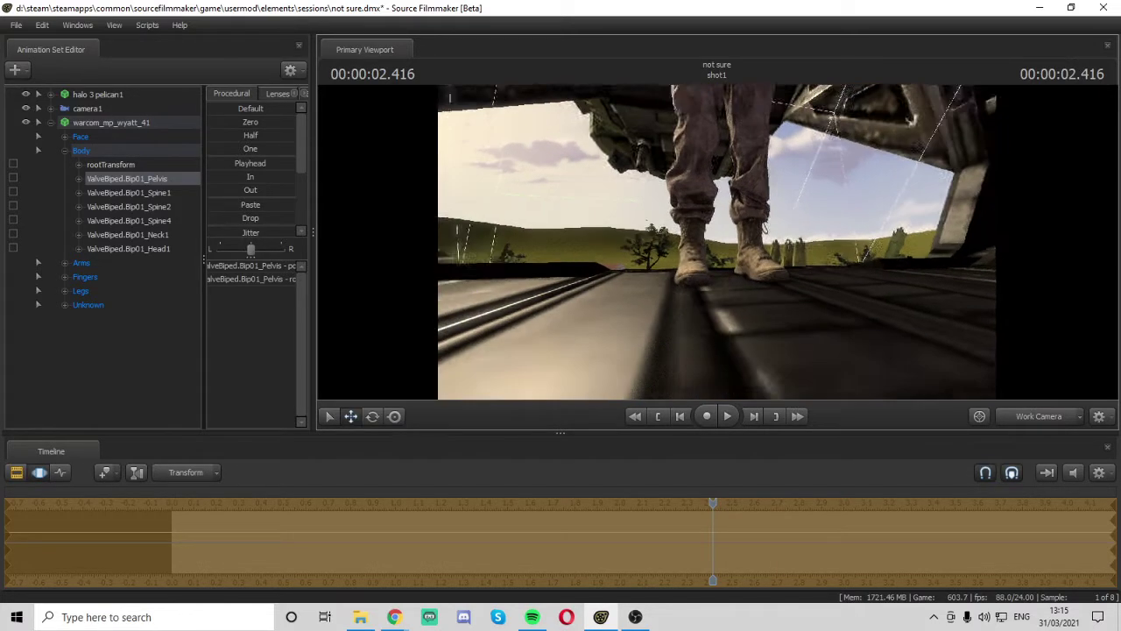
pyautogui.press('s')
pyautogui.moveTo(611, 301)
pyautogui.mouseDown()
pyautogui.moveTo(612, 320)
pyautogui.moveTo(611, 227)
pyautogui.moveTo(612, 301)
pyautogui.mouseUp()
pyautogui.press('w')
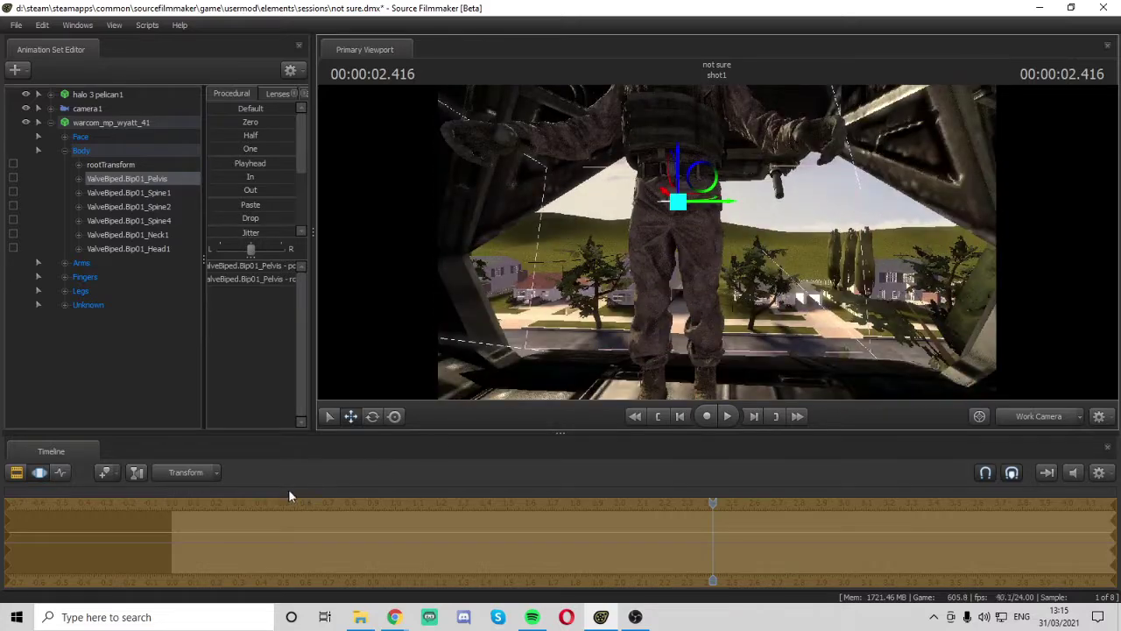
# Rotate the soldier's ValveBiped.Bip01_Pelvis bone slightly about its vertical axis to straighten the body toward the open rear hatch
pyautogui.click(372, 416)
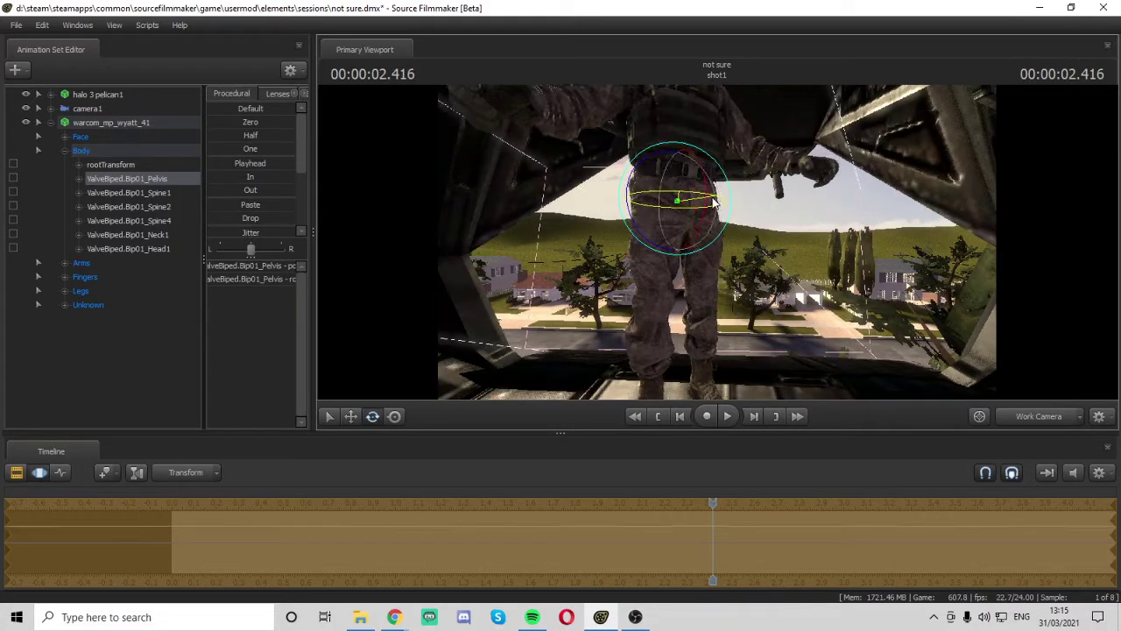
pyautogui.moveTo(714, 201); pyautogui.dragTo(717, 244)
pyautogui.press('w')
pyautogui.press('s')
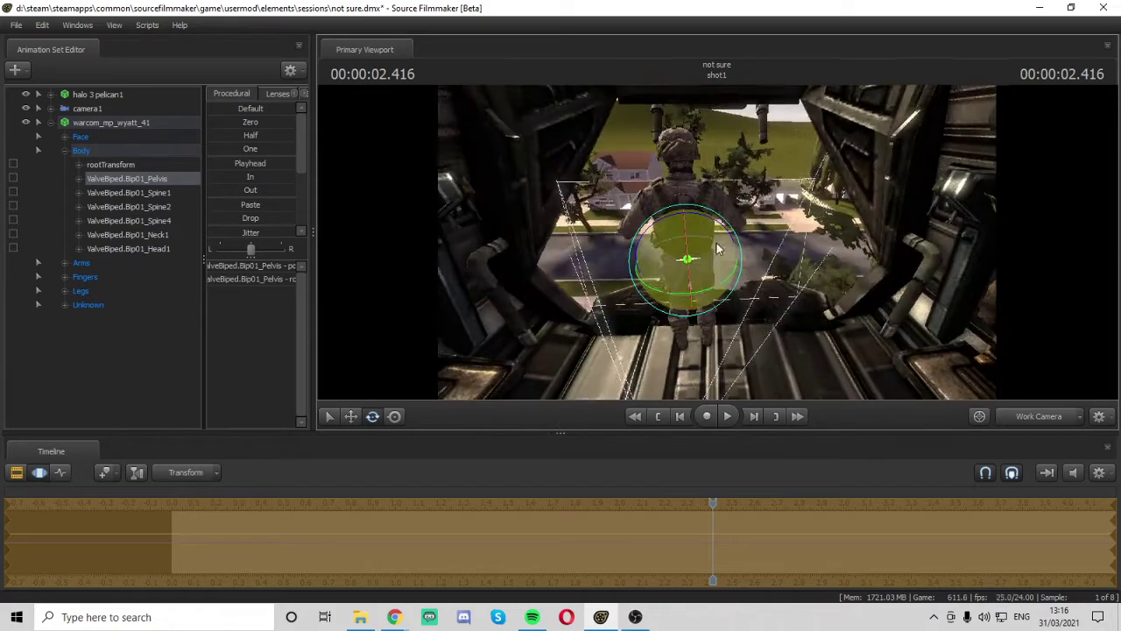
pyautogui.moveTo(698, 286); pyautogui.dragTo(688, 291)
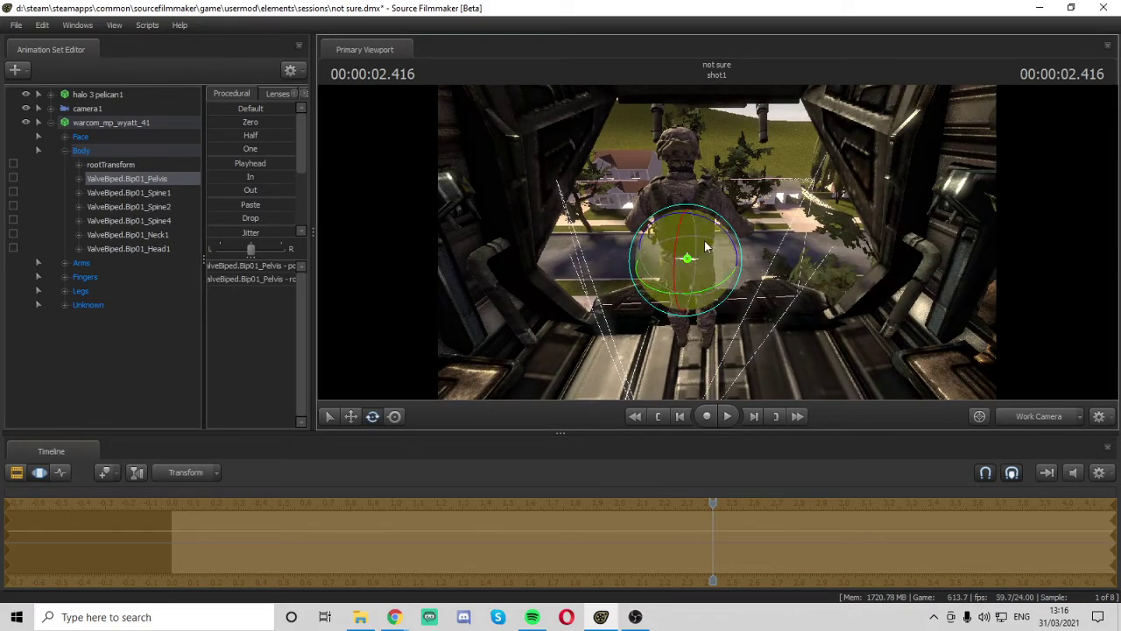
# Rotate ValveBiped.Bip01_R_Clavicle and the opposite shoulder's bone so both of the soldier's arms hang lower beside the torso
pyautogui.press('ctrl')
pyautogui.moveTo(722, 215); pyautogui.dragTo(718, 247)
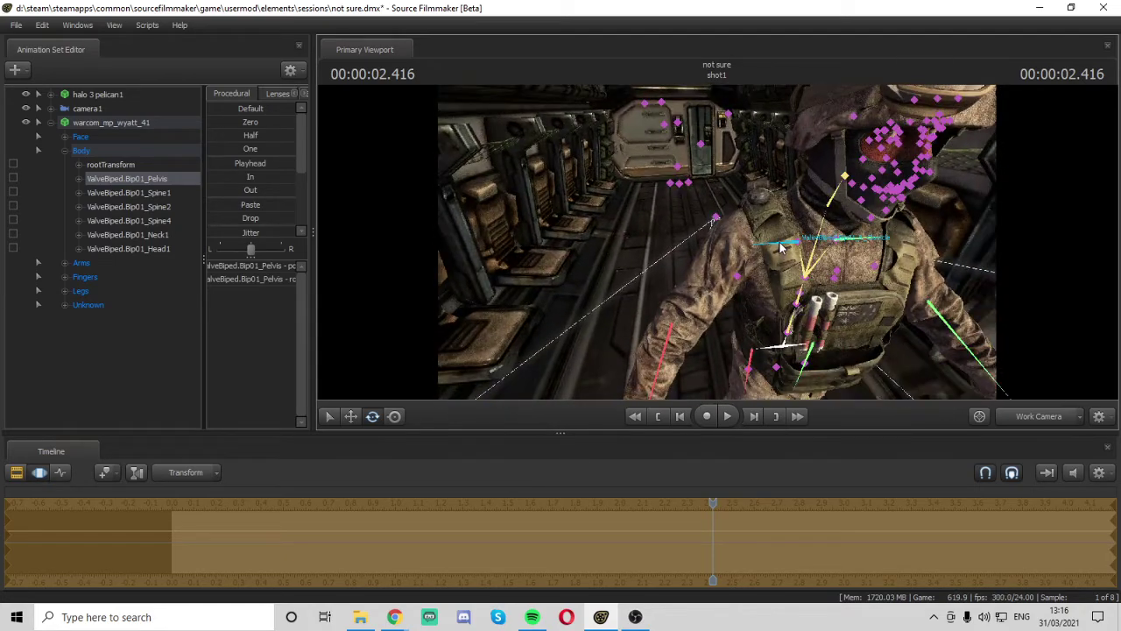
pyautogui.keyDown('ctrl'); pyautogui.click(779, 243); pyautogui.keyUp('ctrl')
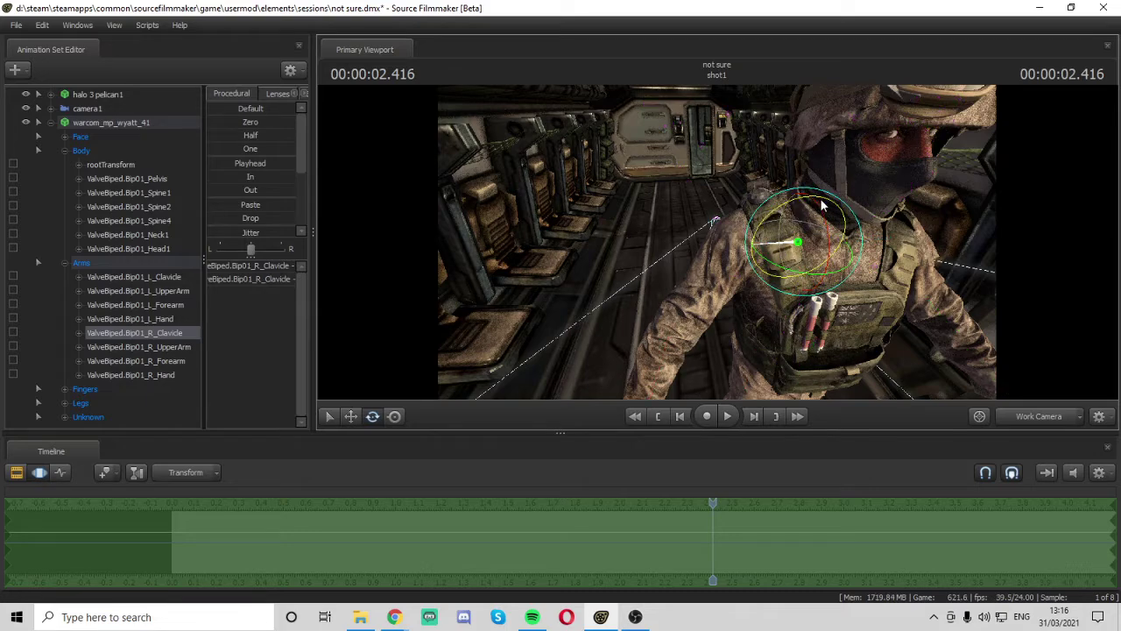
pyautogui.moveTo(814, 203); pyautogui.dragTo(804, 209)
pyautogui.moveTo(716, 242); pyautogui.dragTo(713, 240)
pyautogui.keyDown('ctrl'); pyautogui.click(682, 212); pyautogui.keyUp('ctrl')
pyautogui.moveTo(689, 195); pyautogui.dragTo(746, 298)
# Rotate the ValveBiped.Bip01_L_Forearm and ValveBiped.Bip01_R_Forearm bones slightly to relax the soldier's lower arms
pyautogui.click(732, 305)
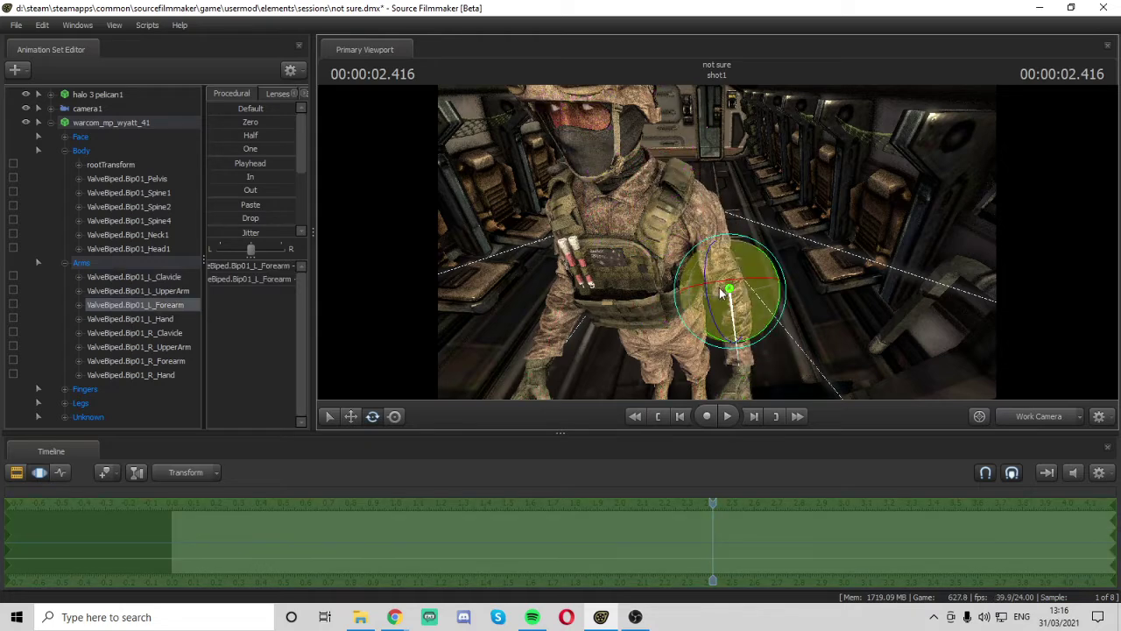
pyautogui.moveTo(708, 285); pyautogui.dragTo(706, 311)
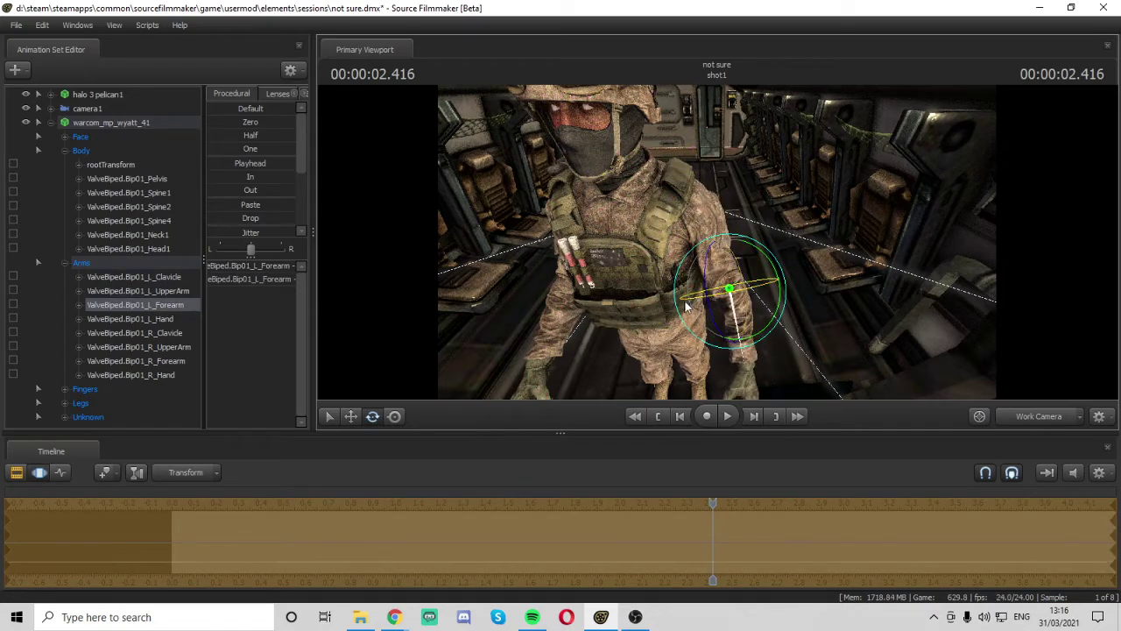
pyautogui.keyDown('ctrl'); pyautogui.click(559, 325); pyautogui.keyUp('ctrl')
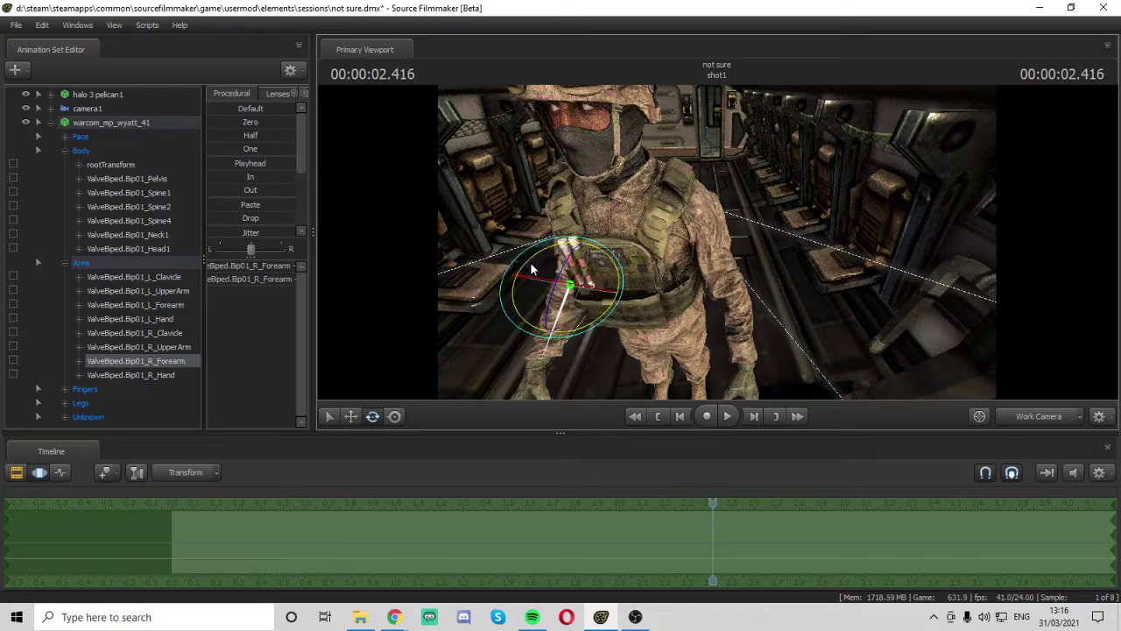
pyautogui.moveTo(535, 268); pyautogui.dragTo(525, 279)
pyautogui.moveTo(701, 293); pyautogui.dragTo(806, 307)
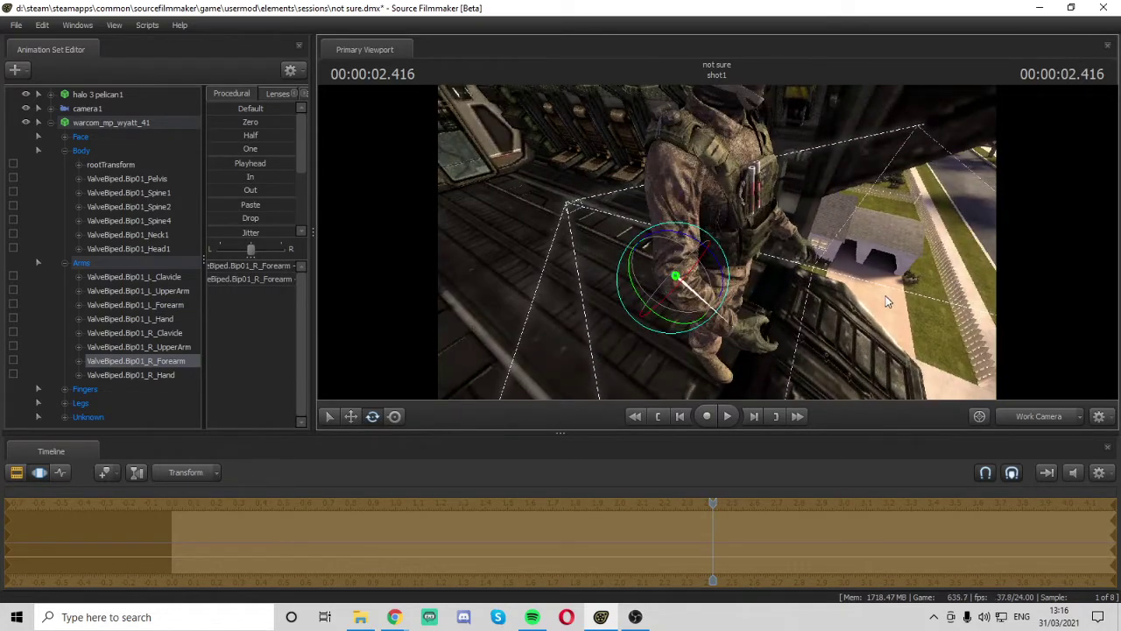
# With the playhead at 1.500 seconds, move the soldier by its pelvis bone along the floor, deeper into the pelican's troop bay
pyautogui.click(60, 473)
pyautogui.moveTo(708, 508); pyautogui.dragTo(506, 511)
pyautogui.click(40, 474)
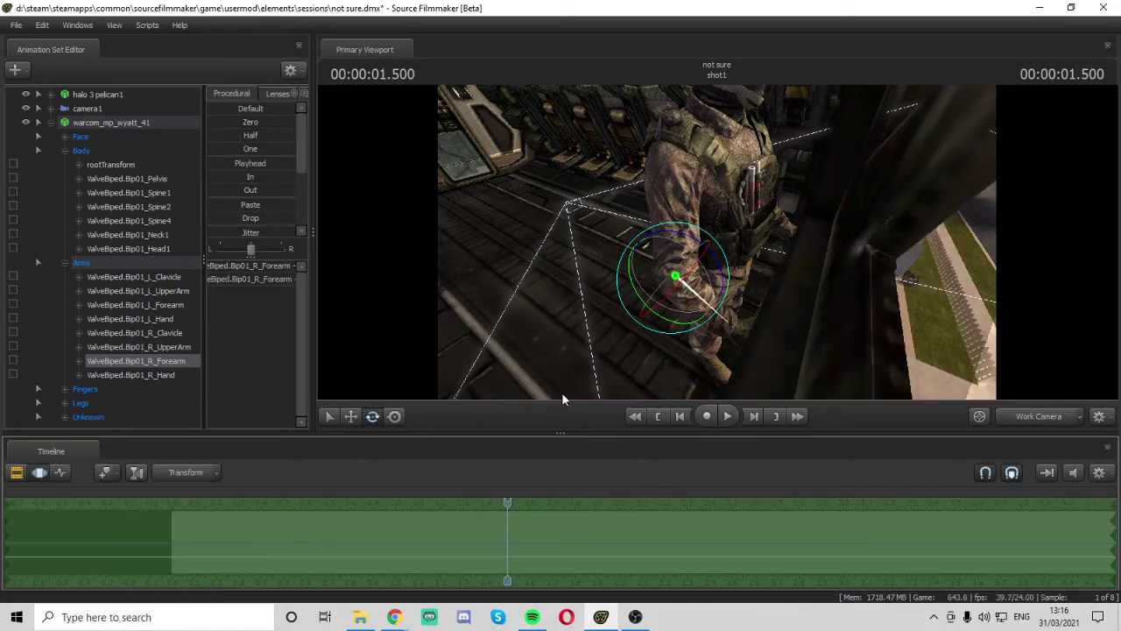
pyautogui.click(351, 418)
pyautogui.moveTo(664, 276); pyautogui.dragTo(611, 274)
pyautogui.hotkey('ctrl', 'z')
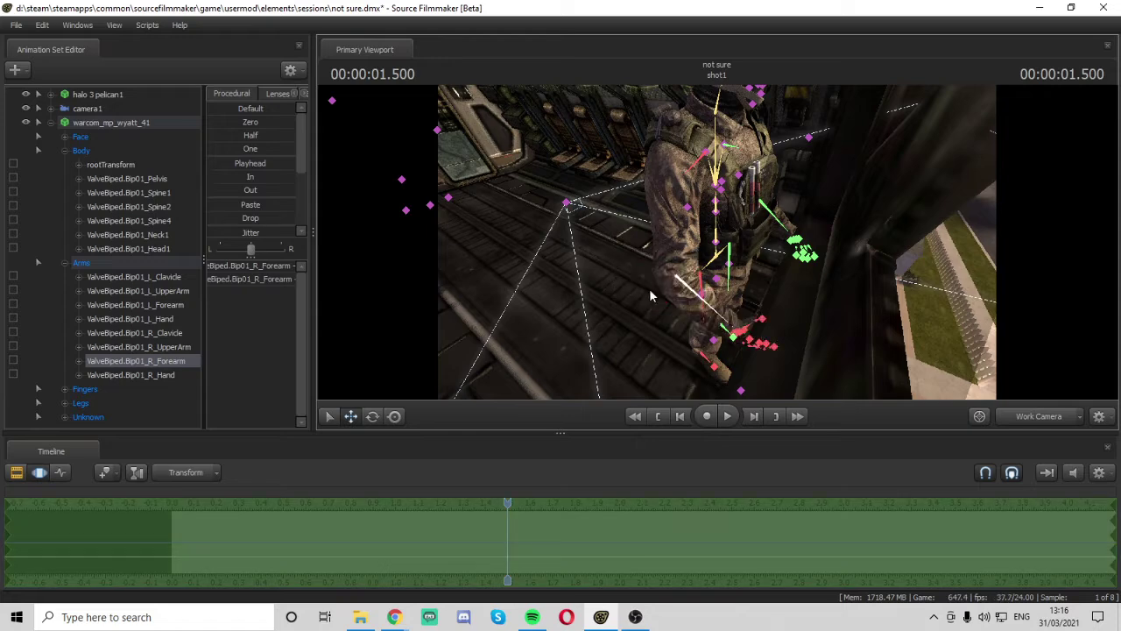
pyautogui.click(714, 265)
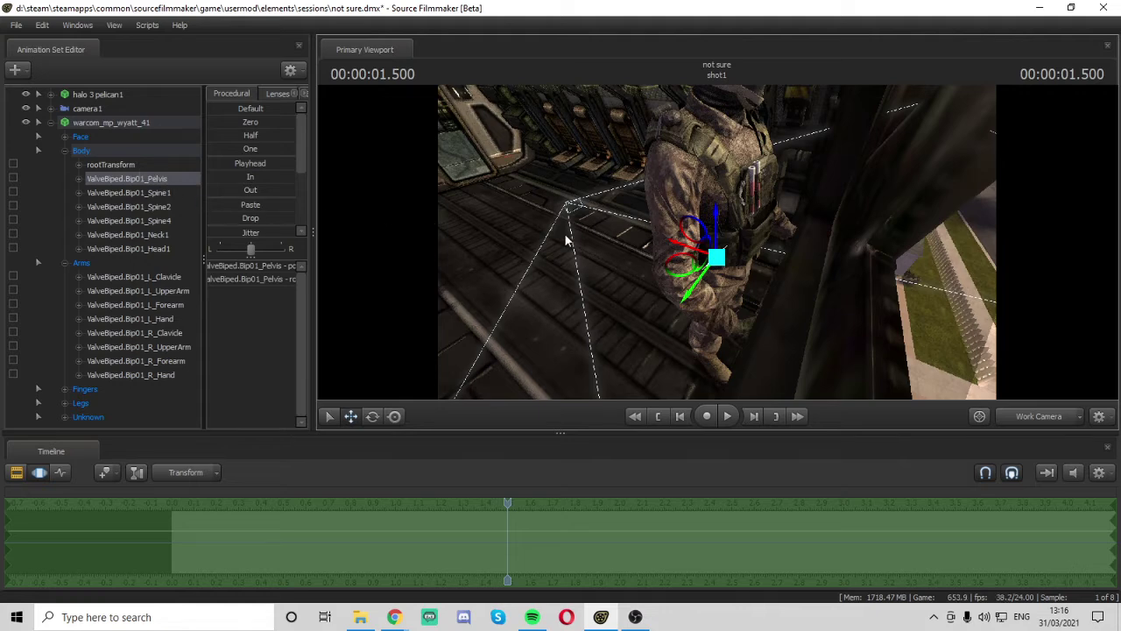
pyautogui.moveTo(673, 252); pyautogui.dragTo(500, 189)
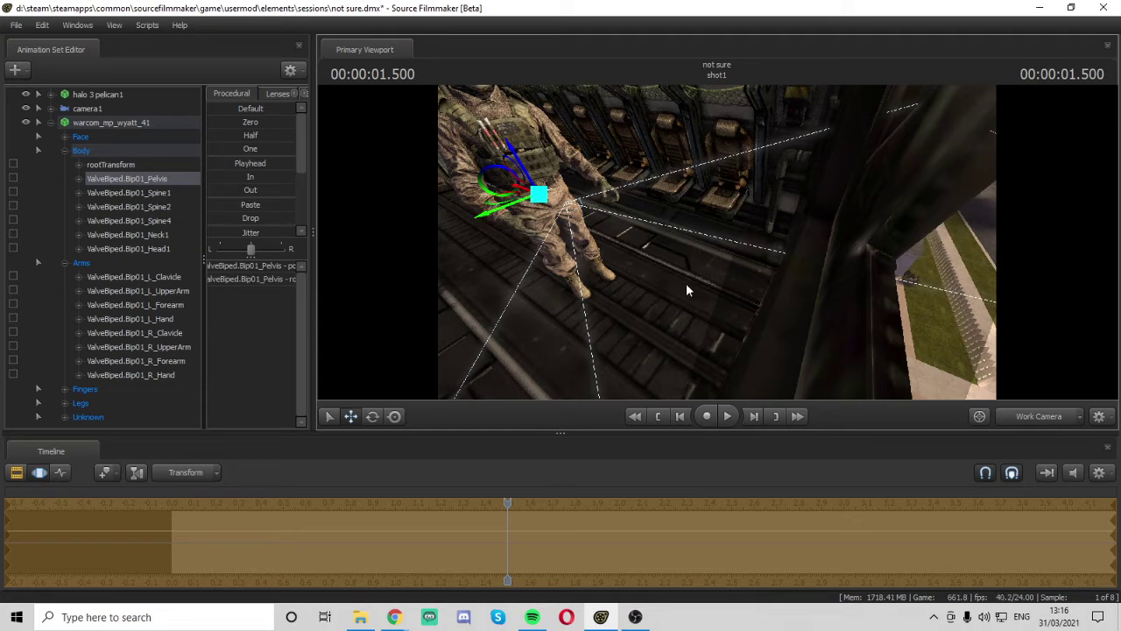
# Scrub through shot1 in the Clip Editor and examine the clip's full length up to its end
pyautogui.click(18, 472)
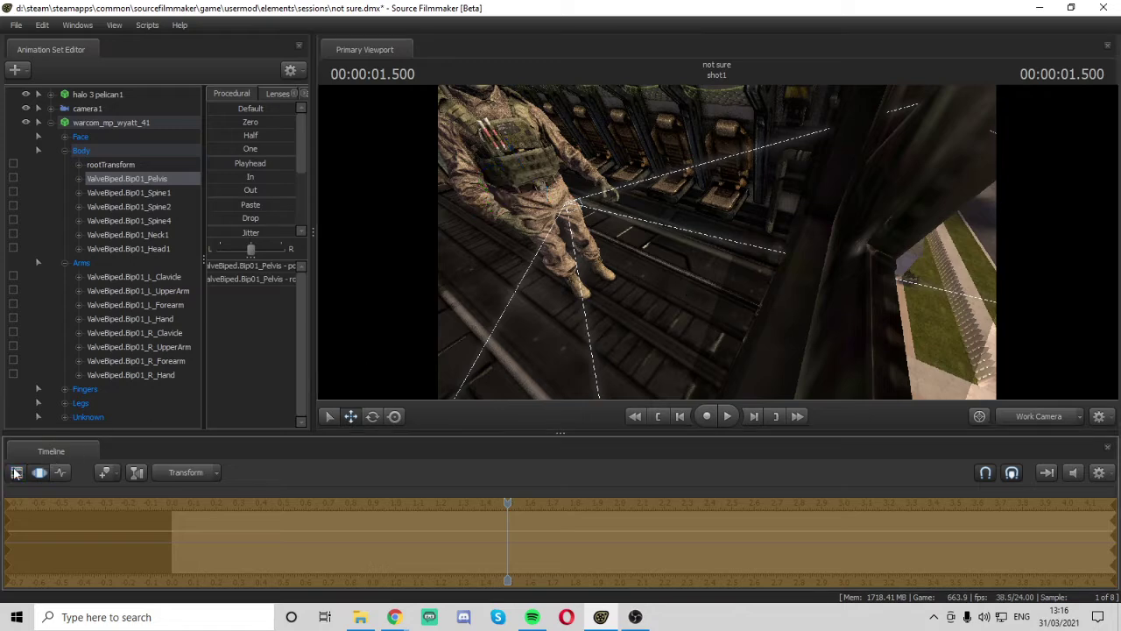
pyautogui.scroll(3, 963, 539)
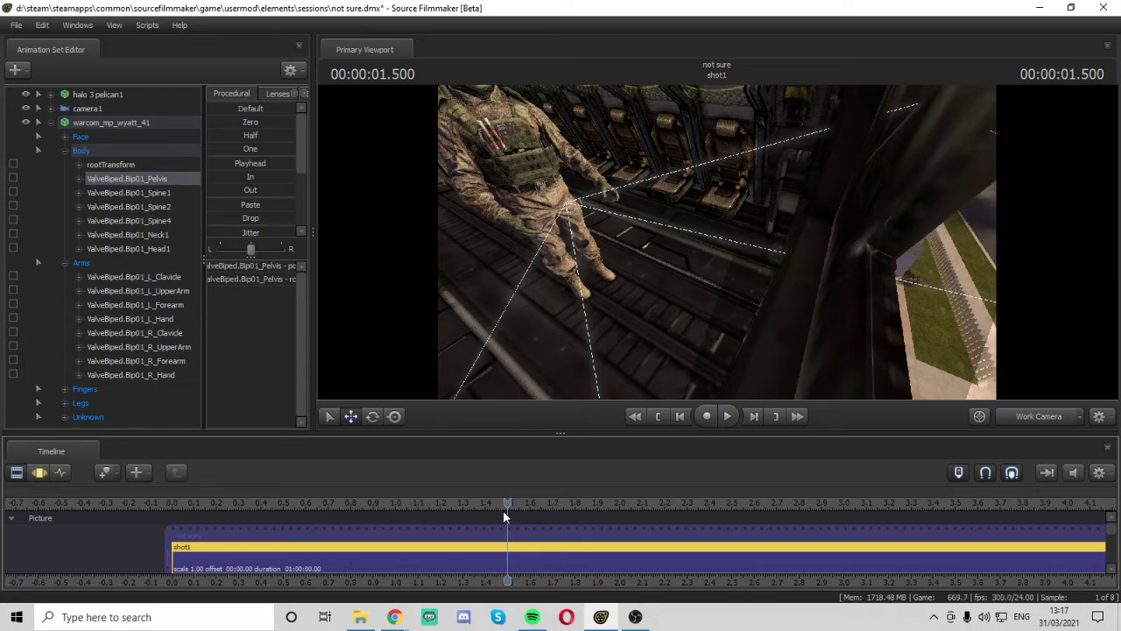
pyautogui.moveTo(503, 510); pyautogui.dragTo(701, 506)
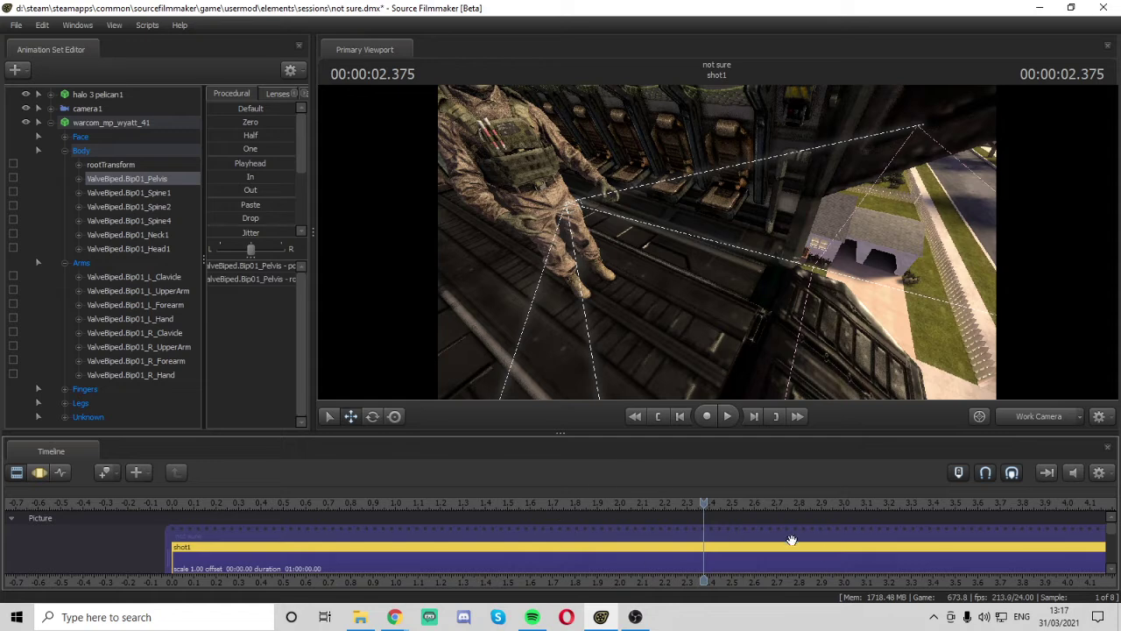
pyautogui.moveTo(1044, 583); pyautogui.dragTo(676, 588, button='middle')
pyautogui.scroll(-6, 926, 543)
pyautogui.scroll(-8, 677, 588)
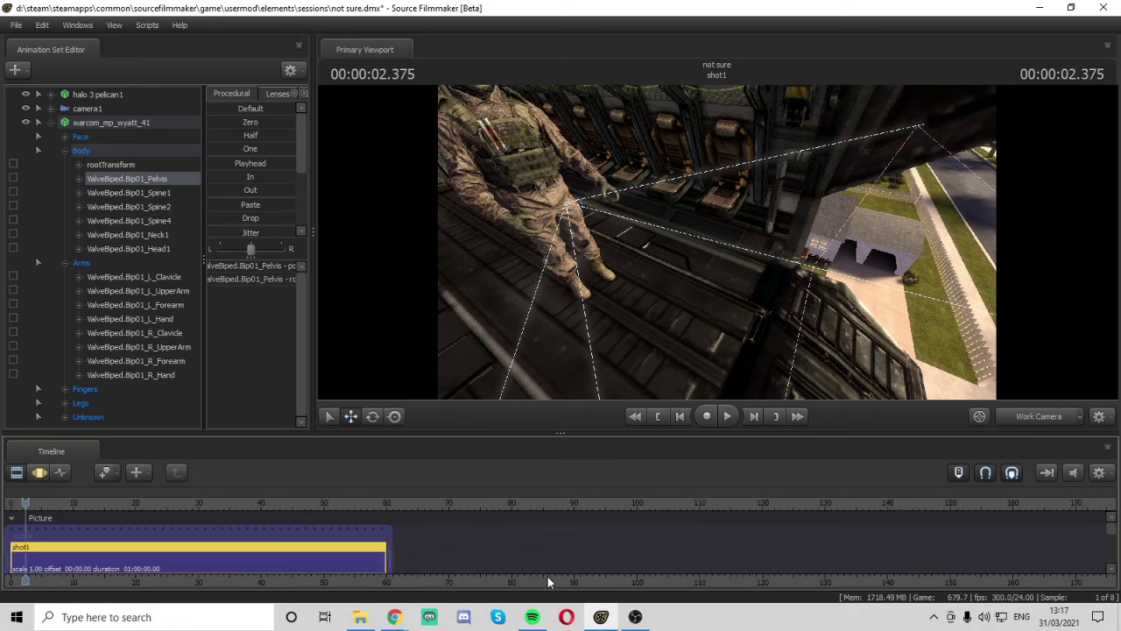
pyautogui.moveTo(548, 579); pyautogui.dragTo(698, 584)
pyautogui.moveTo(404, 585); pyautogui.dragTo(601, 594, button='middle')
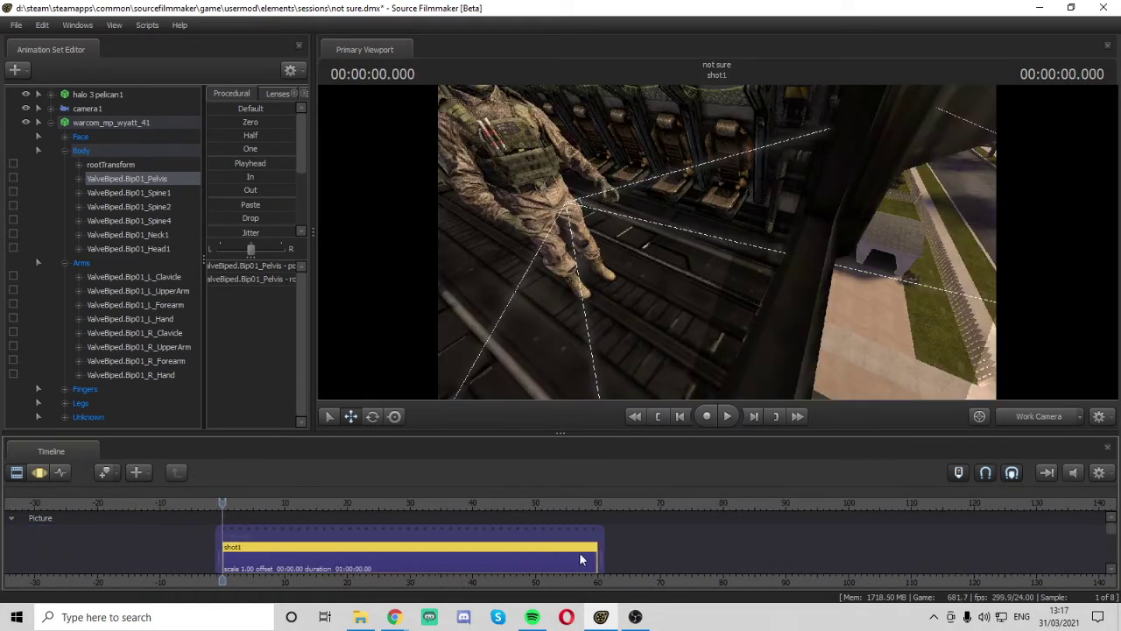
pyautogui.moveTo(596, 558)
pyautogui.mouseDown()
pyautogui.moveTo(223, 563)
pyautogui.moveTo(595, 567)
pyautogui.mouseUp()
# View the scene through camera1 and collapse the soldier's animation set
pyautogui.moveTo(800, 226); pyautogui.dragTo(978, 353)
pyautogui.press('w')
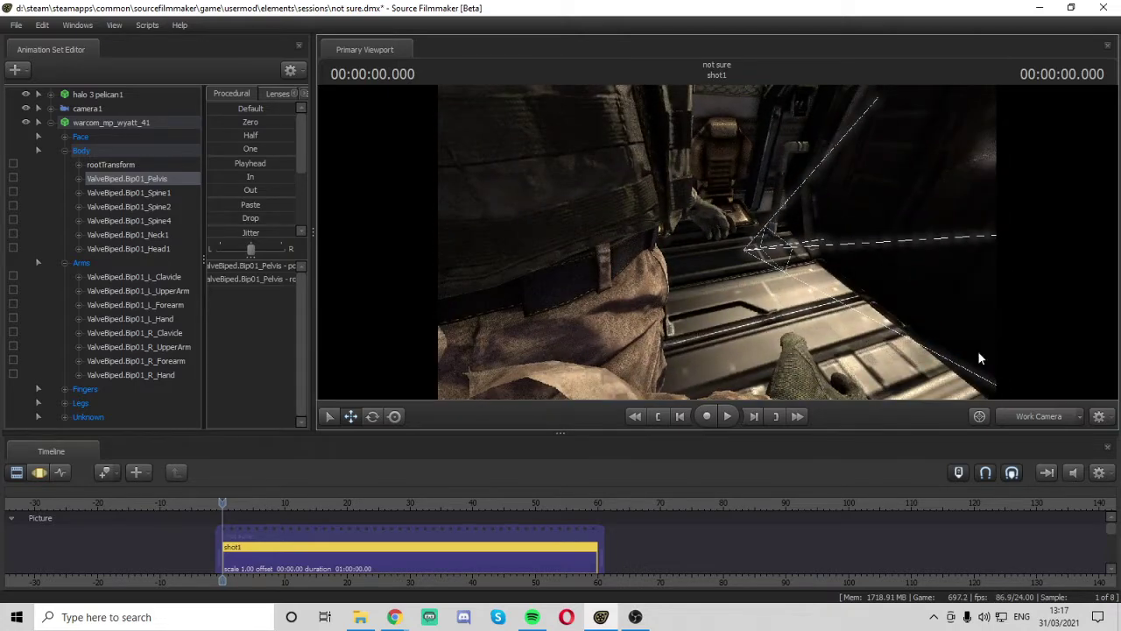
pyautogui.click(1038, 416)
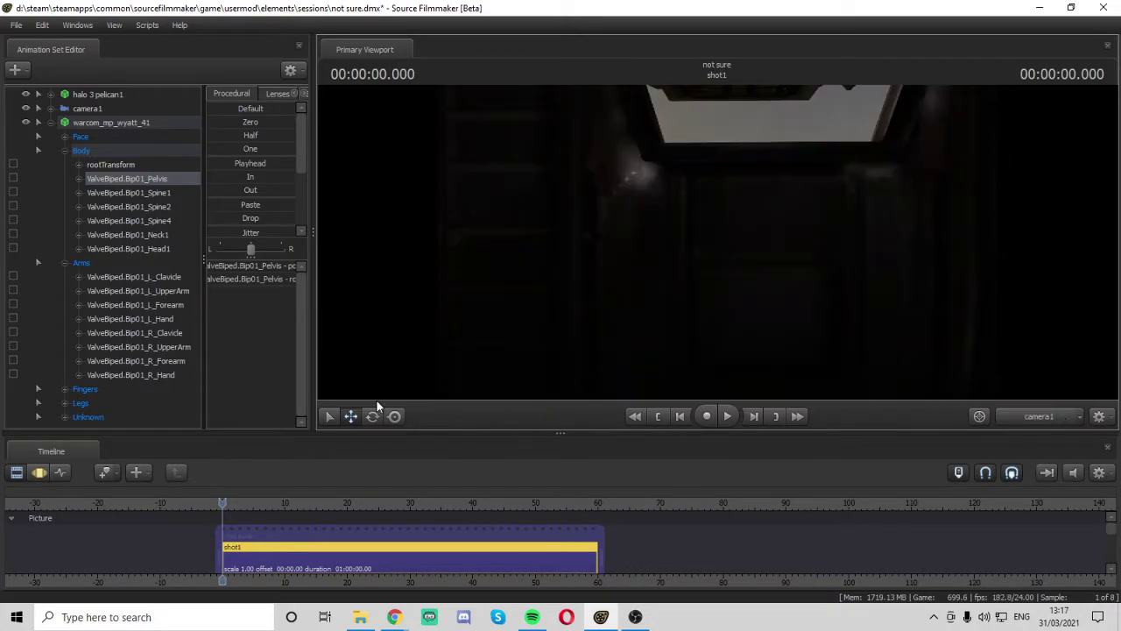
pyautogui.click(64, 150)
pyautogui.click(64, 164)
pyautogui.click(51, 123)
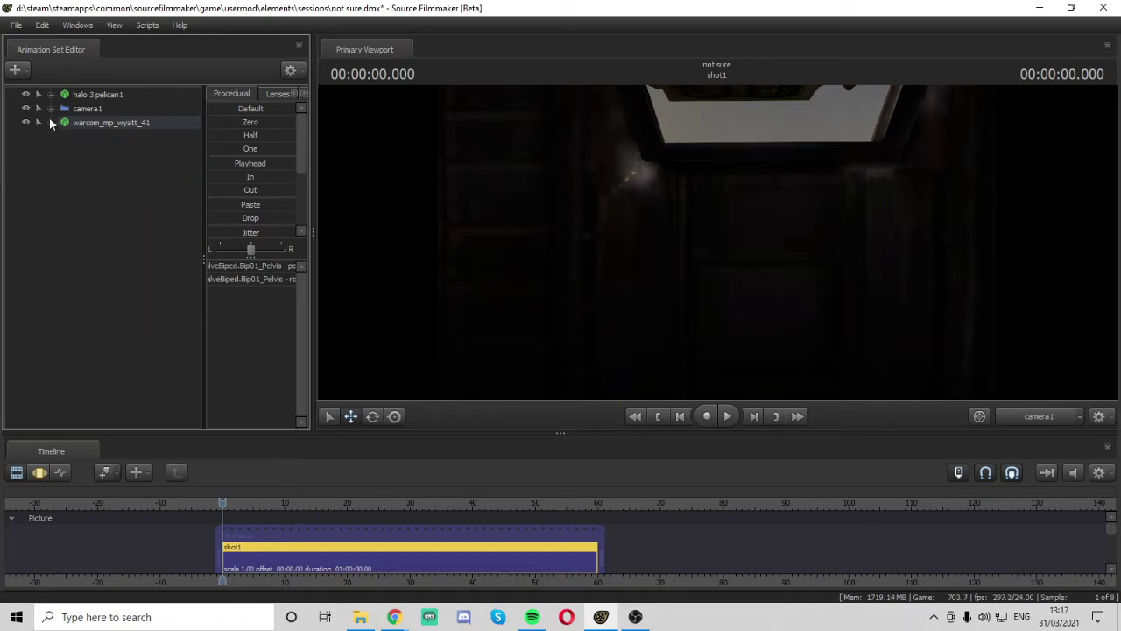
# Select camera1 in the Motion Editor and reposition it low behind the soldier's legs, facing the rear hatch
pyautogui.click(96, 108)
pyautogui.click(40, 471)
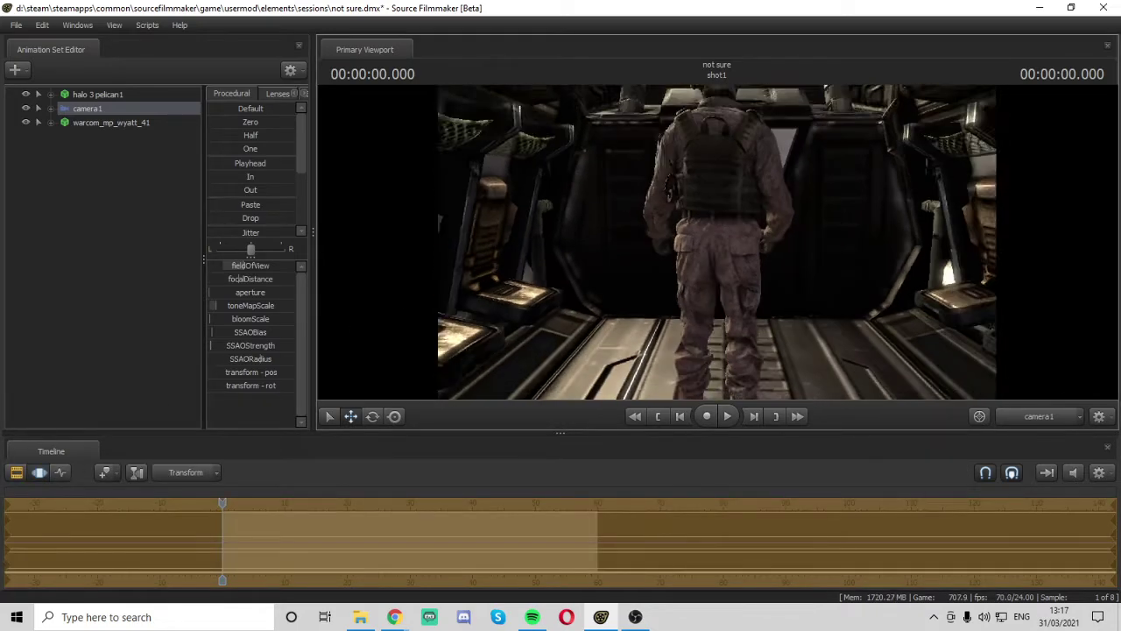
pyautogui.press('w')
pyautogui.moveTo(717, 242)
pyautogui.mouseDown()
pyautogui.moveTo(717, 319)
pyautogui.moveTo(718, 204)
pyautogui.moveTo(717, 223)
pyautogui.mouseUp()
pyautogui.press('s')
pyautogui.press('w')
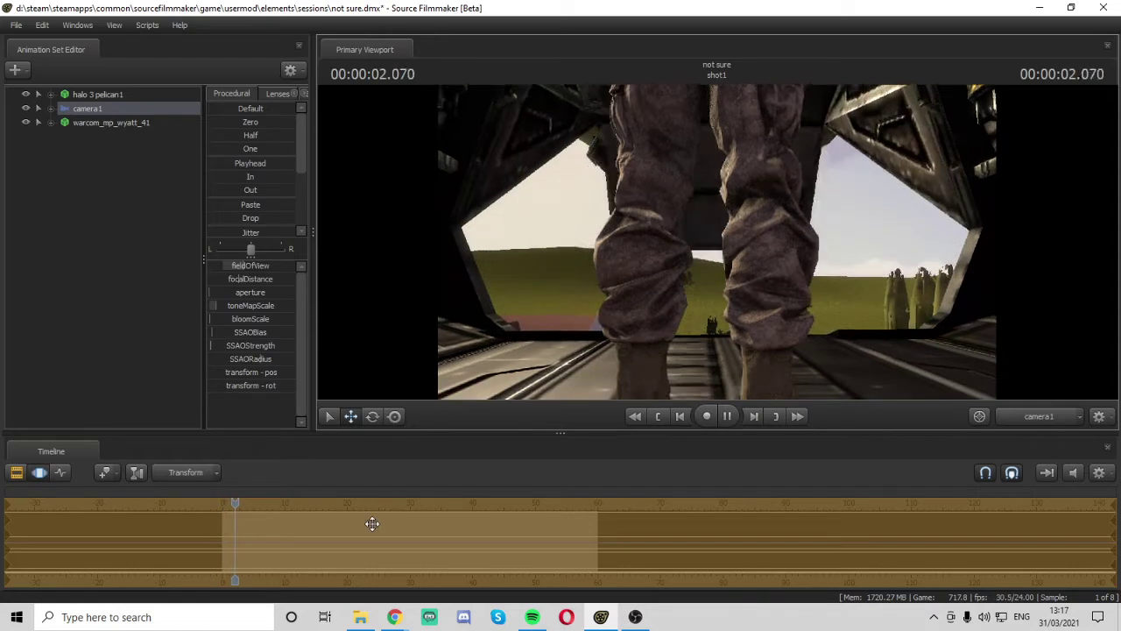
# Play the hatch opening through camera1 and tilt the camera slightly upward behind the soldier's legs
pyautogui.press('space')
pyautogui.press('space')
pyautogui.press('space')
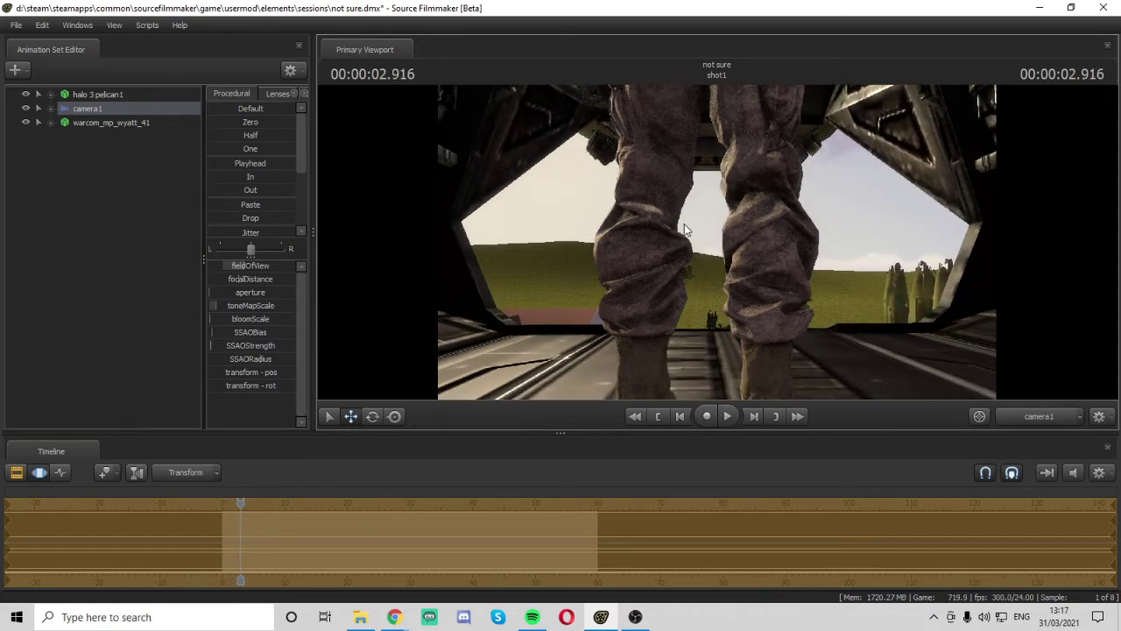
pyautogui.moveTo(700, 180); pyautogui.dragTo(699, 168)
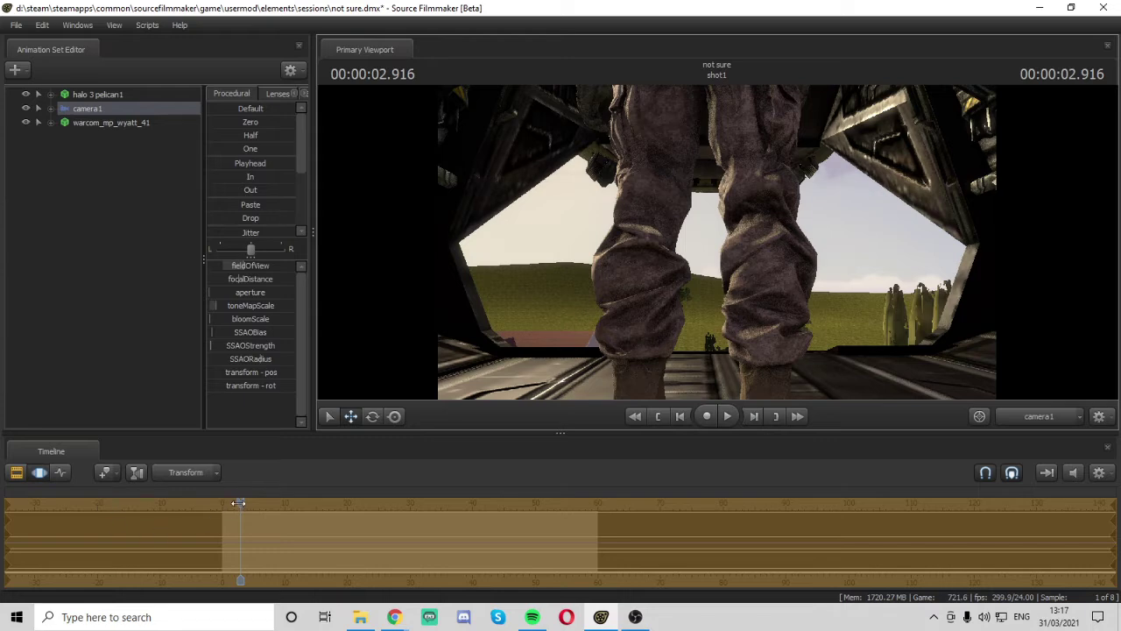
# Move the playhead to 3.250 seconds and look over camera1's curves in the Graph Editor
pyautogui.moveTo(240, 503)
pyautogui.mouseDown()
pyautogui.moveTo(216, 503)
pyautogui.moveTo(242, 503)
pyautogui.mouseUp()
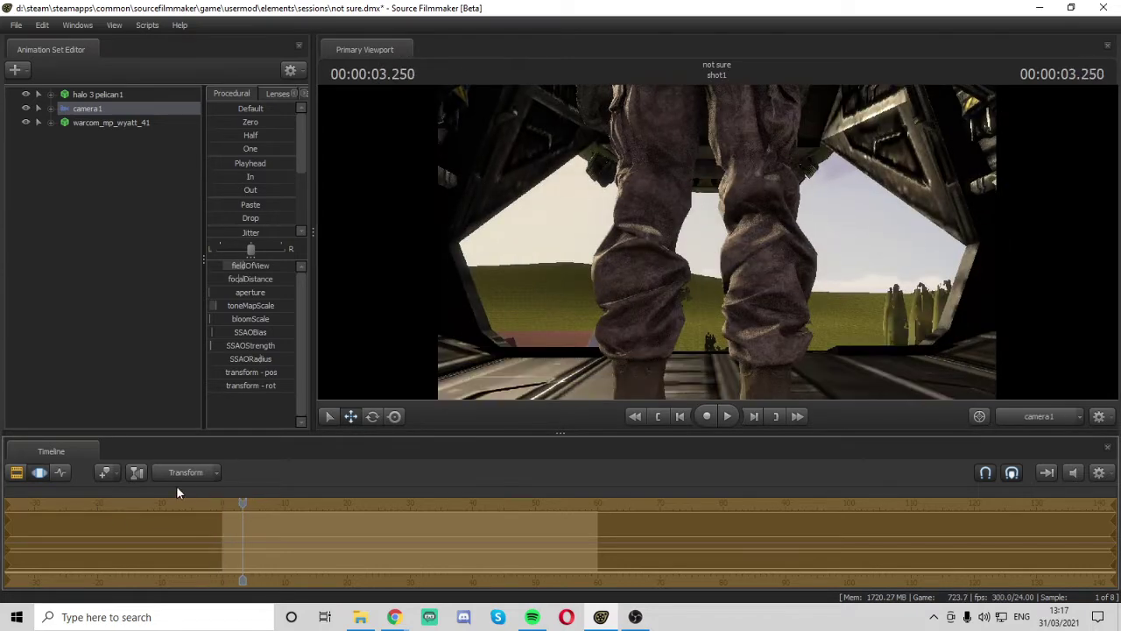
pyautogui.click(60, 472)
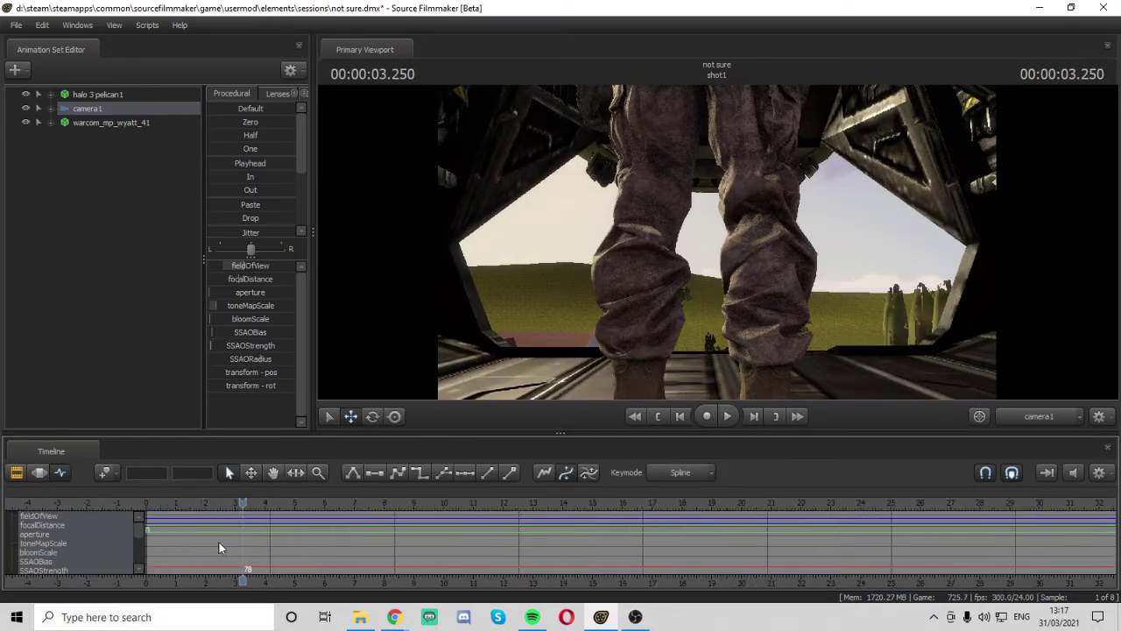
pyautogui.moveTo(282, 592); pyautogui.dragTo(369, 600)
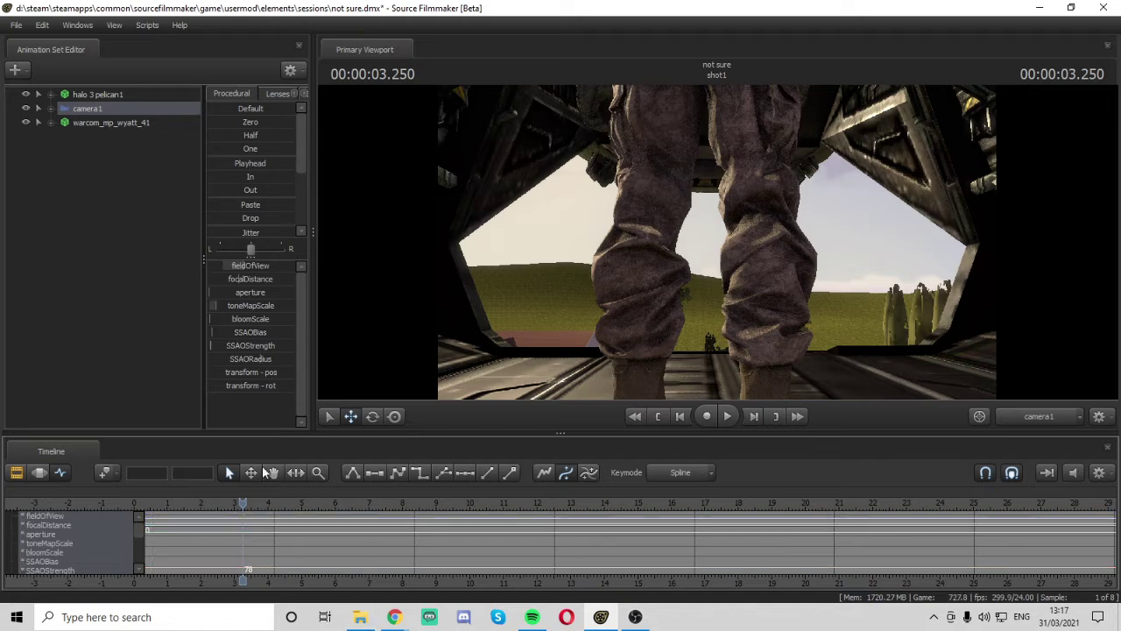
pyautogui.click(342, 542)
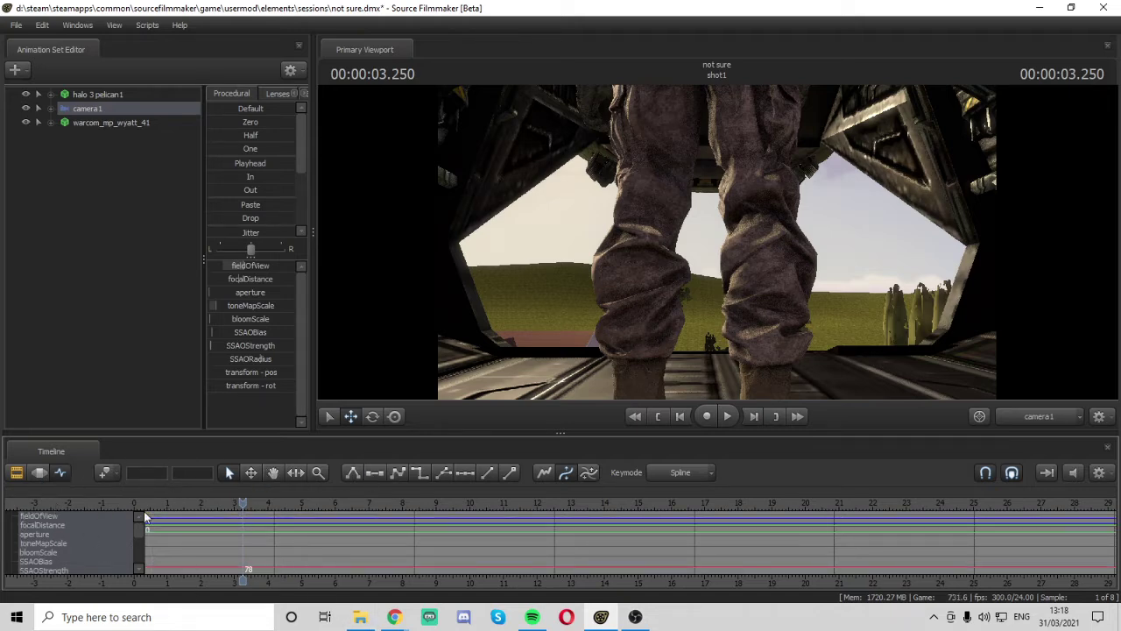
# Set the playhead to 2.708 seconds, return to the Work Camera, and select the soldier's pelvis bone
pyautogui.click(40, 472)
pyautogui.moveTo(246, 504); pyautogui.dragTo(226, 519)
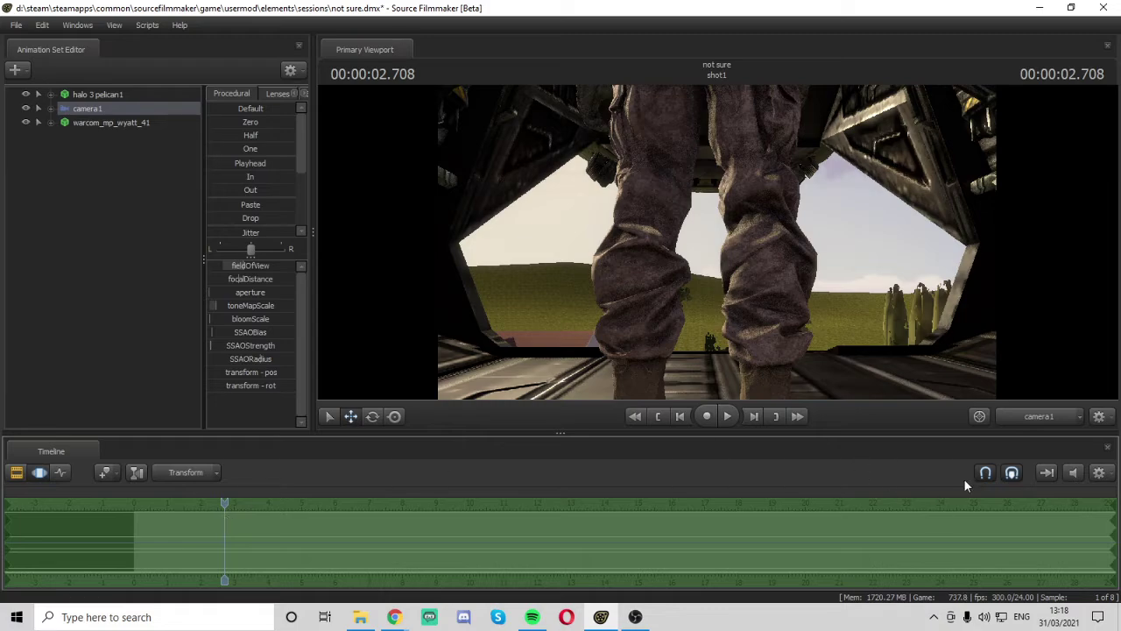
pyautogui.click(1016, 412)
pyautogui.moveTo(964, 350); pyautogui.dragTo(776, 219)
pyautogui.press('s')
pyautogui.click(777, 234)
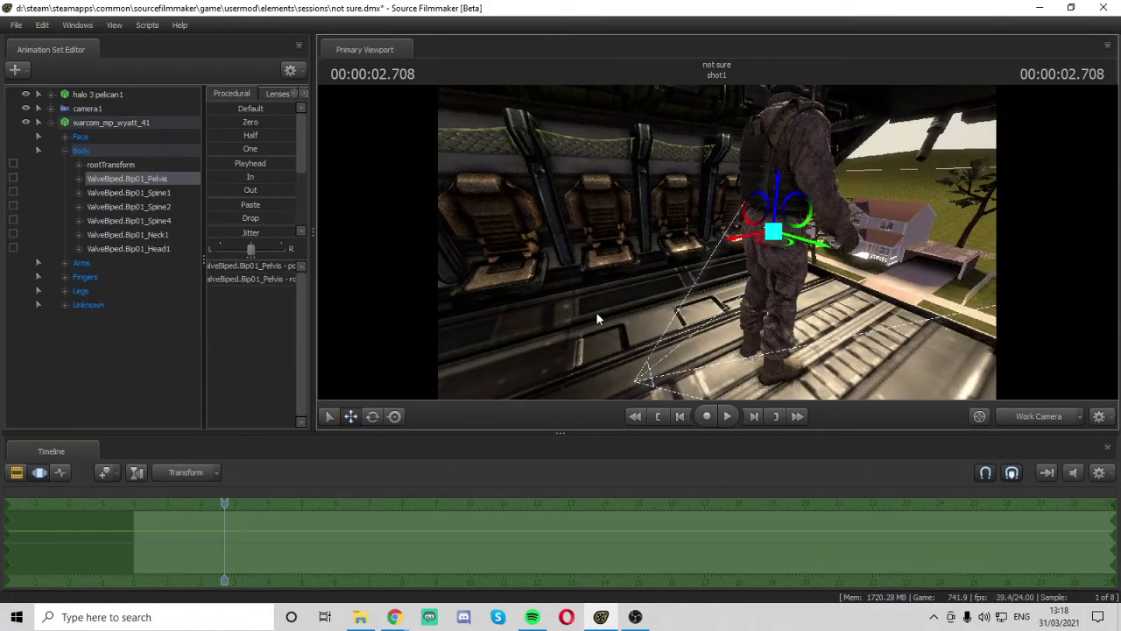
# Keyframe the soldier's pelvis in the Graph Editor at 2.708 seconds, and at 3.916 seconds move it to the floor's edge beside the hatch ramp
pyautogui.click(62, 472)
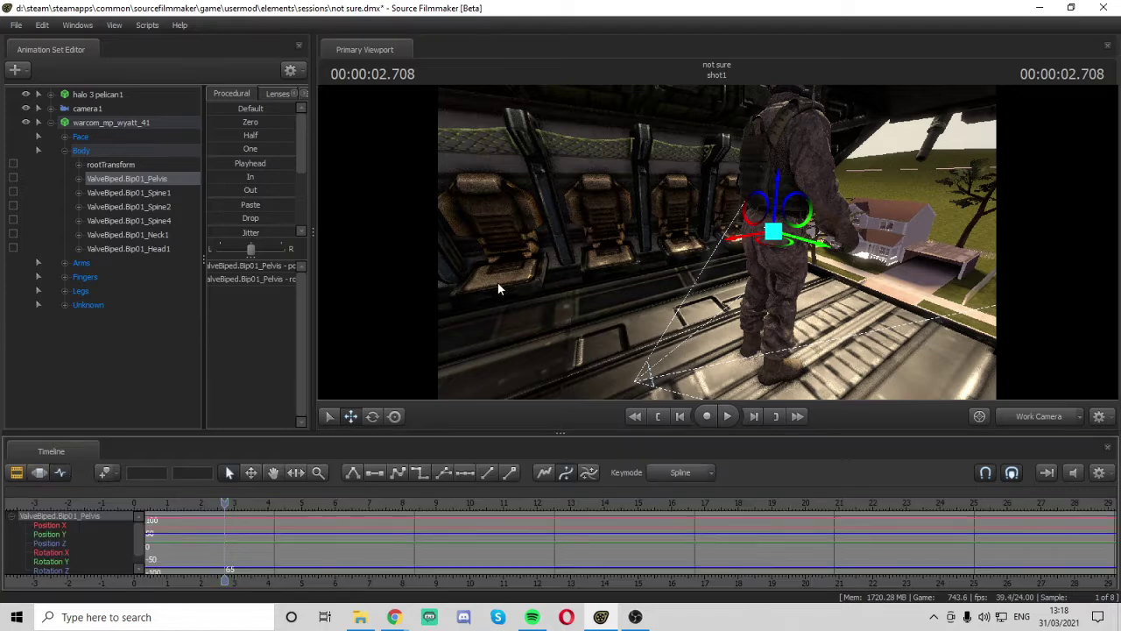
pyautogui.press('space')
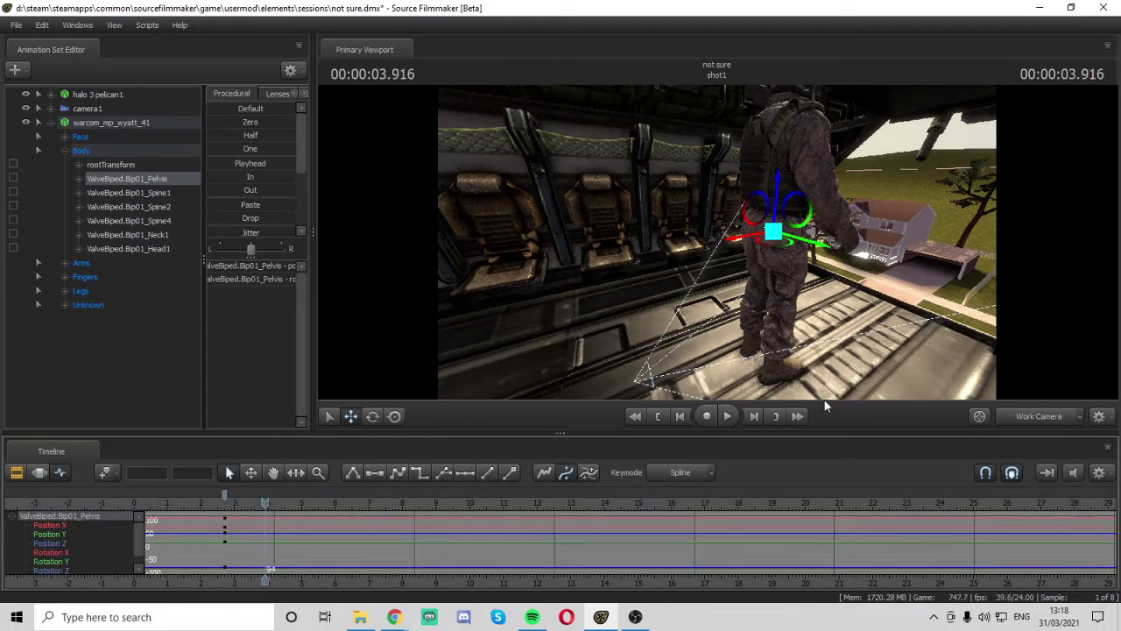
pyautogui.moveTo(736, 236)
pyautogui.mouseDown()
pyautogui.moveTo(815, 216)
pyautogui.moveTo(747, 253)
pyautogui.moveTo(832, 277)
pyautogui.moveTo(863, 263)
pyautogui.moveTo(784, 272)
pyautogui.mouseUp()
pyautogui.press('s')
pyautogui.press('w')
pyautogui.moveTo(687, 282); pyautogui.dragTo(663, 259)
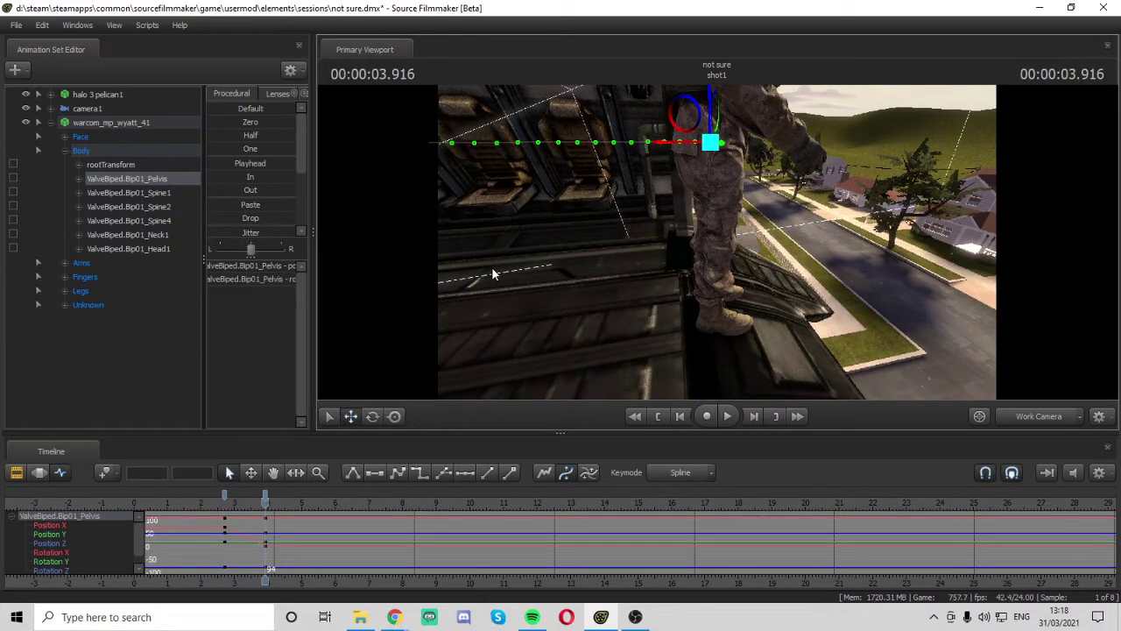
pyautogui.moveTo(659, 150); pyautogui.dragTo(560, 162)
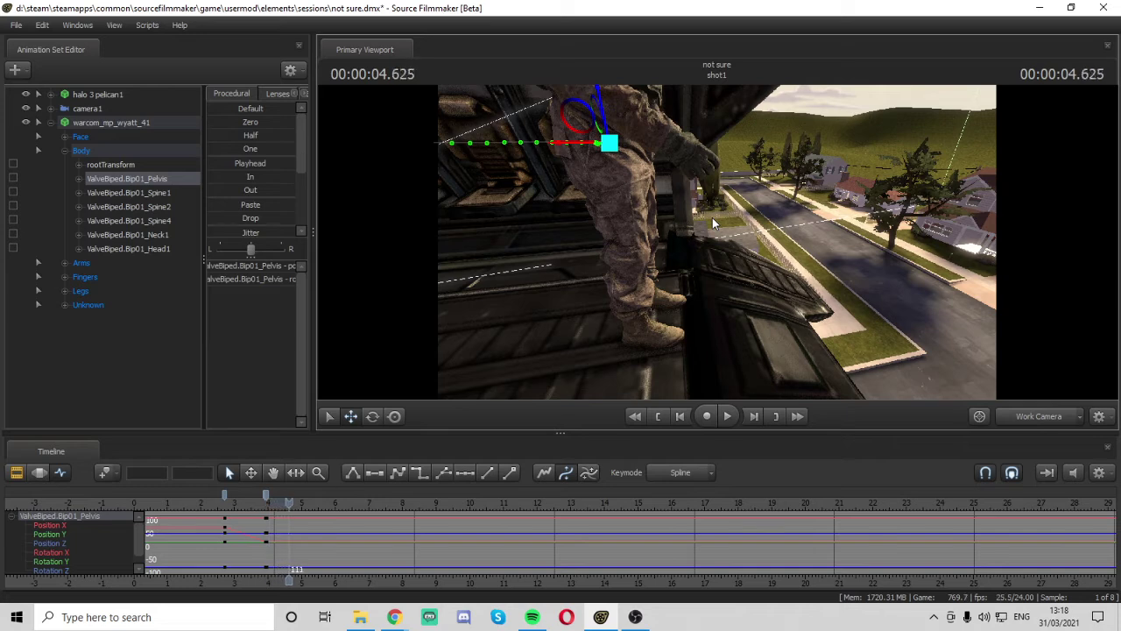
# Stop playback at 4.916 seconds and move the soldier's pelvis outward so he stands on the lowered hatch ramp
pyautogui.press('space')
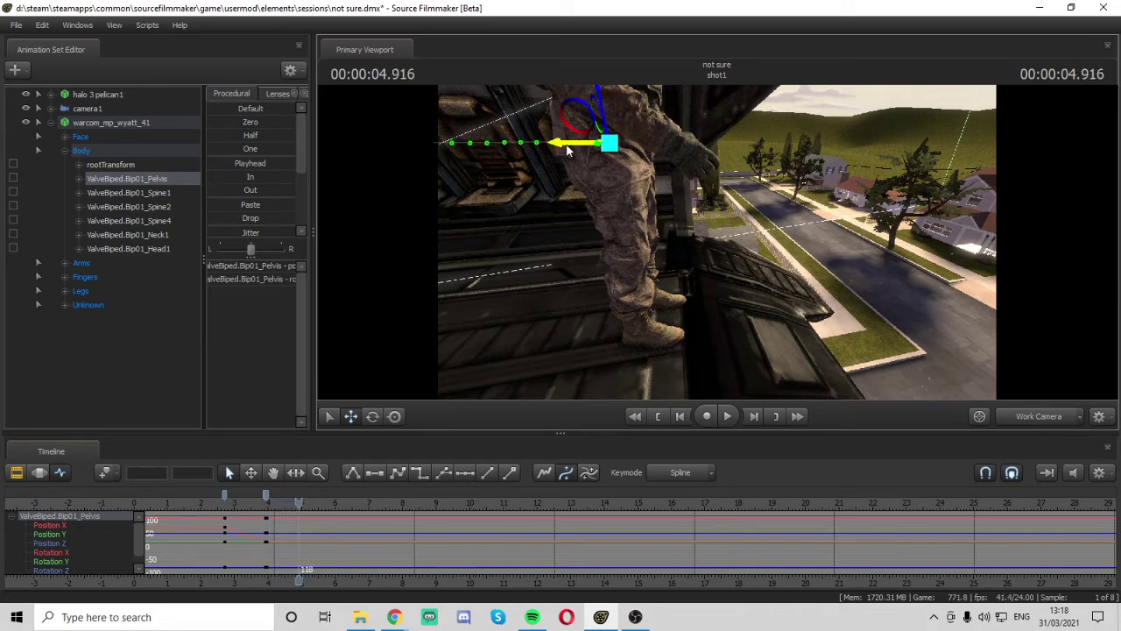
pyautogui.moveTo(567, 151); pyautogui.dragTo(833, 168)
pyautogui.moveTo(637, 143); pyautogui.dragTo(610, 142)
pyautogui.click(374, 413)
pyautogui.click(354, 418)
# Fine-tune the pelvis position at 4.916 seconds, lowering it so the soldier's feet meet the sloping ramp
pyautogui.moveTo(591, 188); pyautogui.dragTo(628, 181)
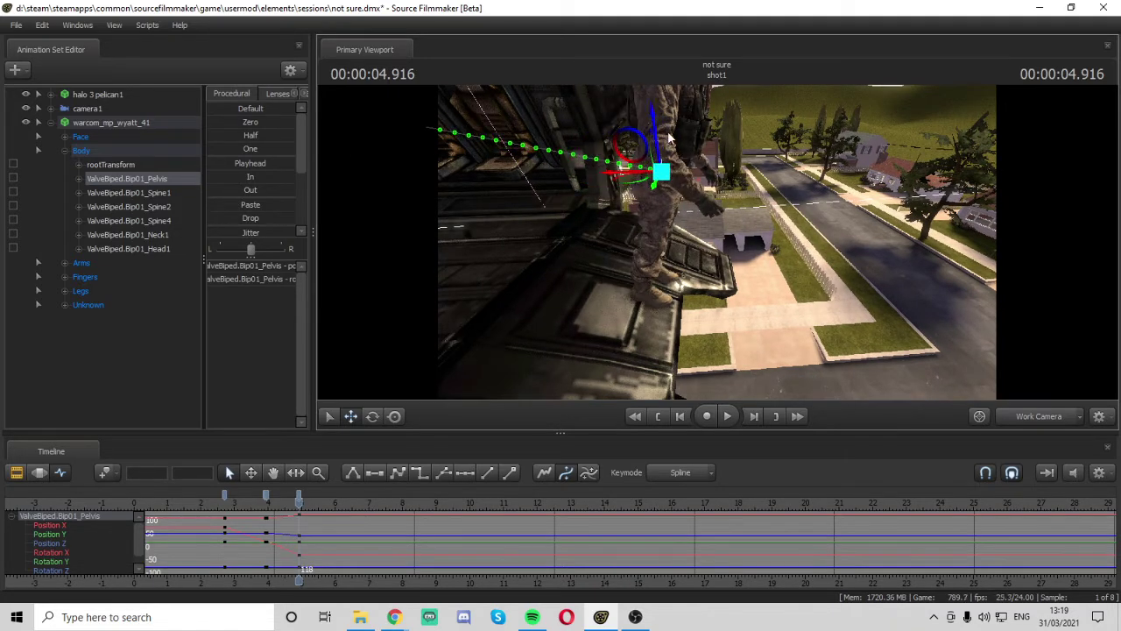
pyautogui.moveTo(655, 140); pyautogui.dragTo(657, 153)
pyautogui.moveTo(638, 191); pyautogui.dragTo(582, 166)
pyautogui.moveTo(661, 277); pyautogui.dragTo(661, 294)
# Play the soldier's walk onto the ramp from about 2.7 seconds to 5.250 seconds
pyautogui.moveTo(301, 501); pyautogui.dragTo(221, 500)
pyautogui.press('space')
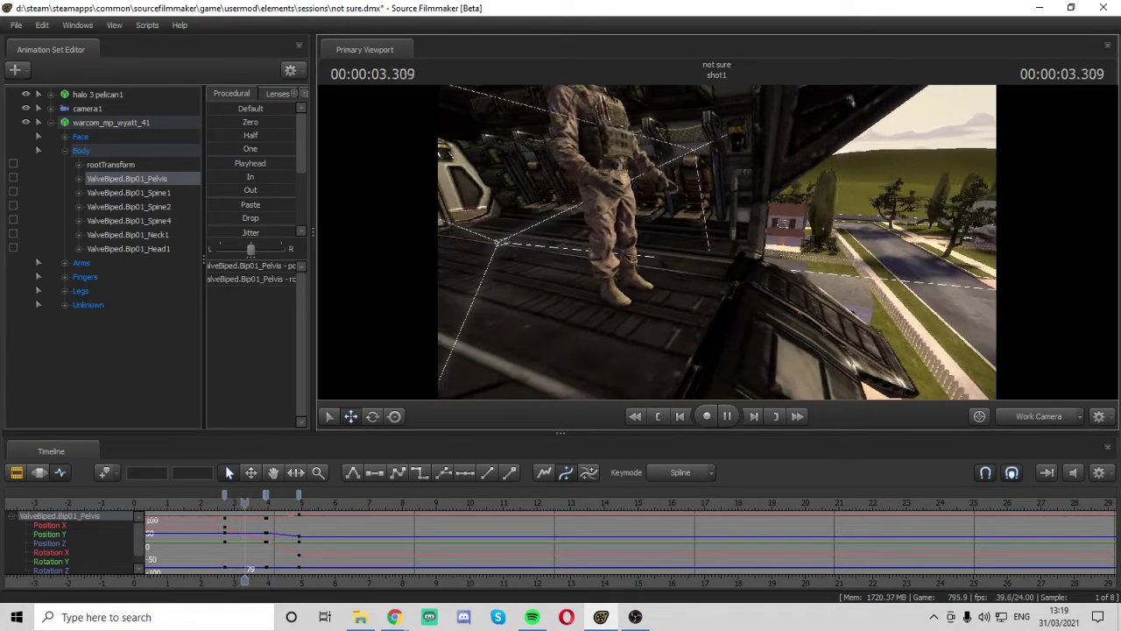
pyautogui.press('space')
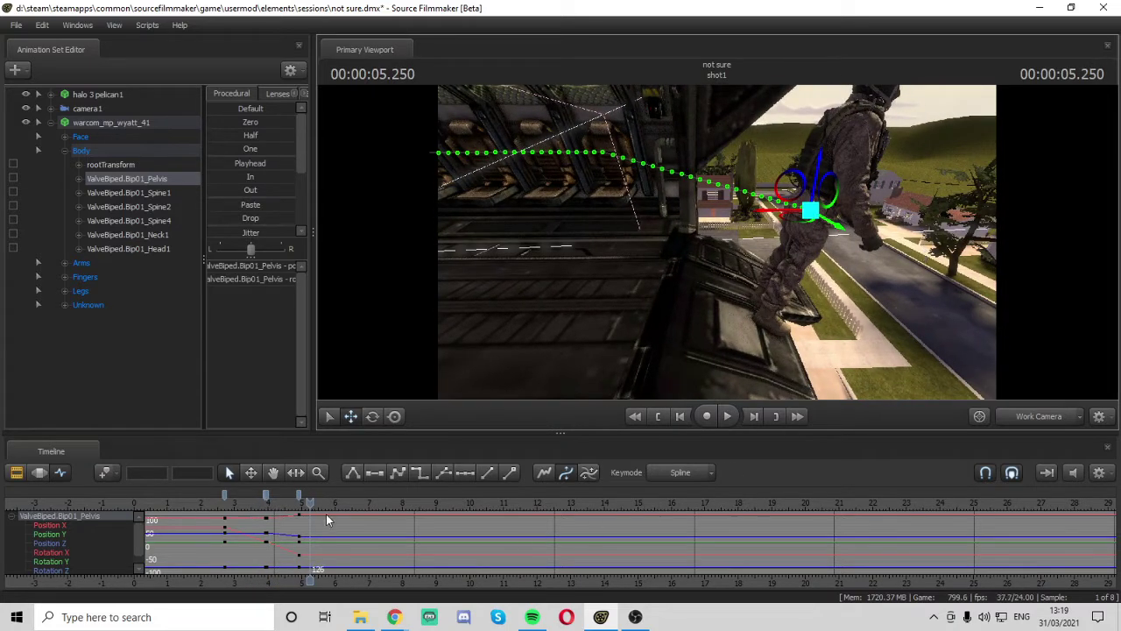
# Rotate the soldier's pelvis slightly at 4.333 seconds, and move the playhead to 5.833 seconds
pyautogui.moveTo(308, 503); pyautogui.dragTo(279, 502)
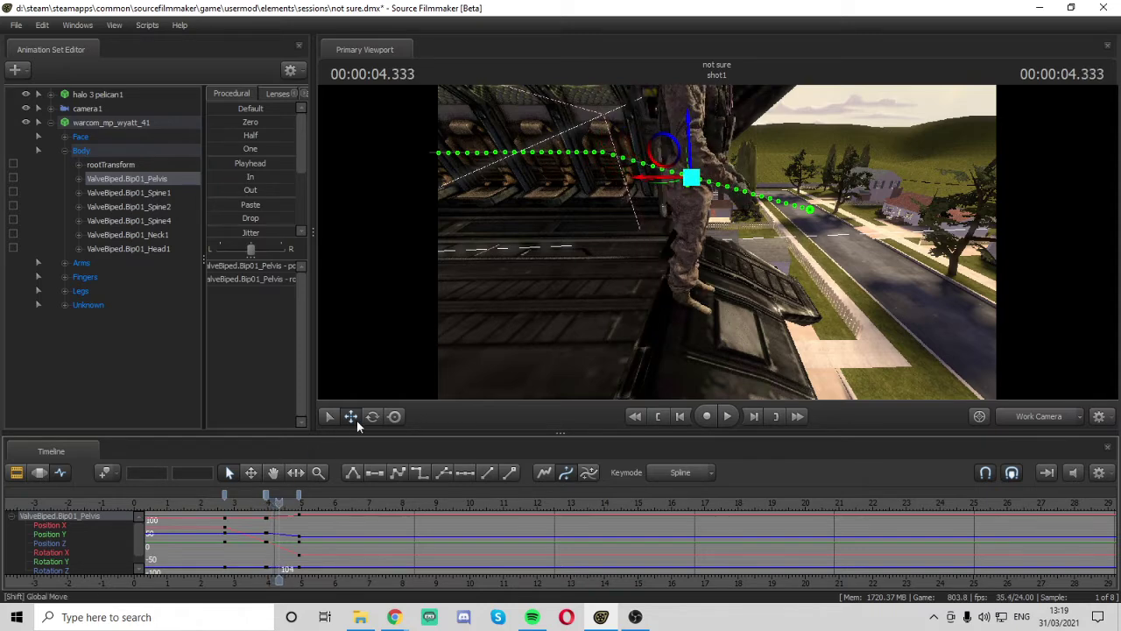
pyautogui.press('e')
pyautogui.moveTo(718, 132); pyautogui.dragTo(711, 124)
pyautogui.moveTo(275, 500); pyautogui.dragTo(330, 503)
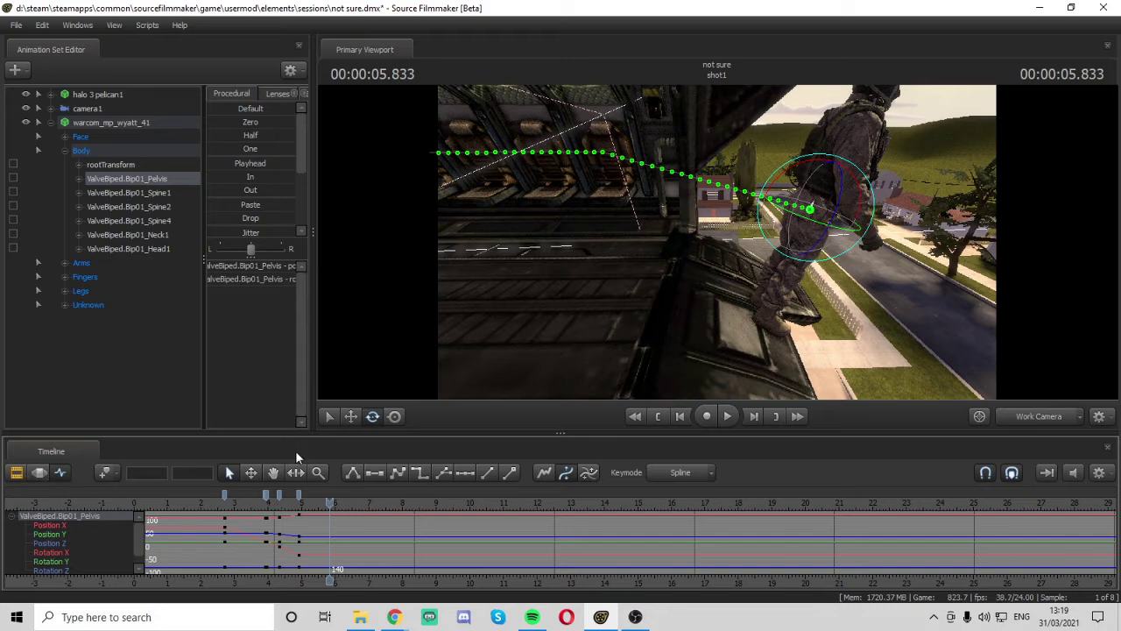
# Try moving the soldier's pelvis diagonally down past the ramp's edge at 5.833 seconds, and remove that keyframe
pyautogui.click(350, 417)
pyautogui.moveTo(778, 218); pyautogui.dragTo(890, 366)
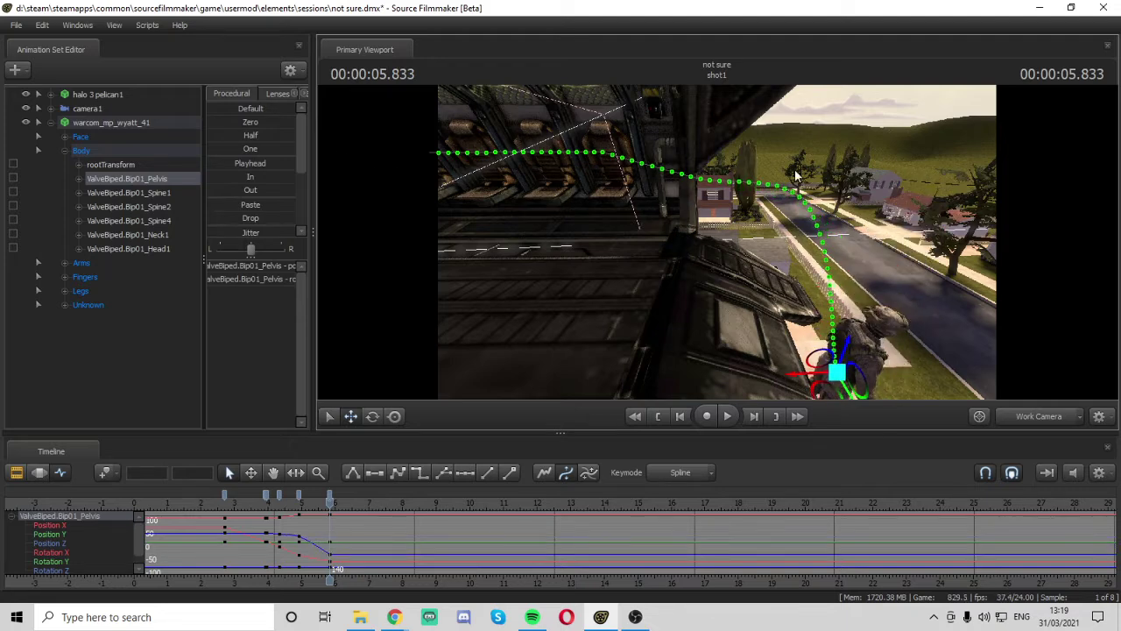
pyautogui.rightClick(330, 492)
pyautogui.click(412, 408)
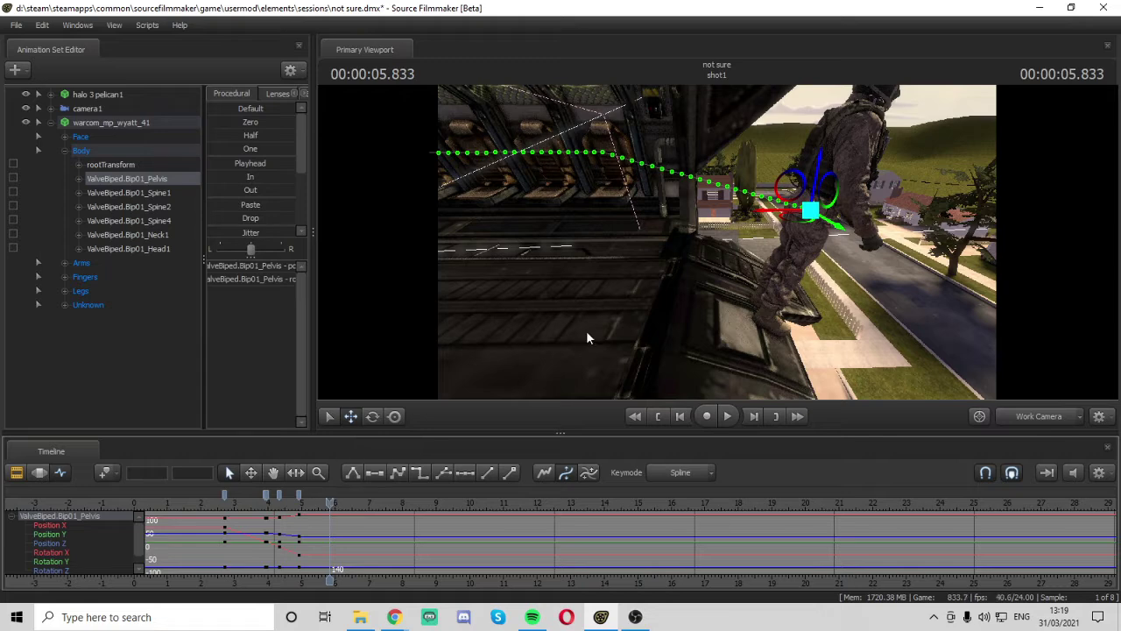
# Move the soldier's pelvis straight down below the ramp at 5.833 seconds, and scrub back to 4.125 seconds
pyautogui.click(830, 185)
pyautogui.moveTo(820, 172); pyautogui.dragTo(782, 405)
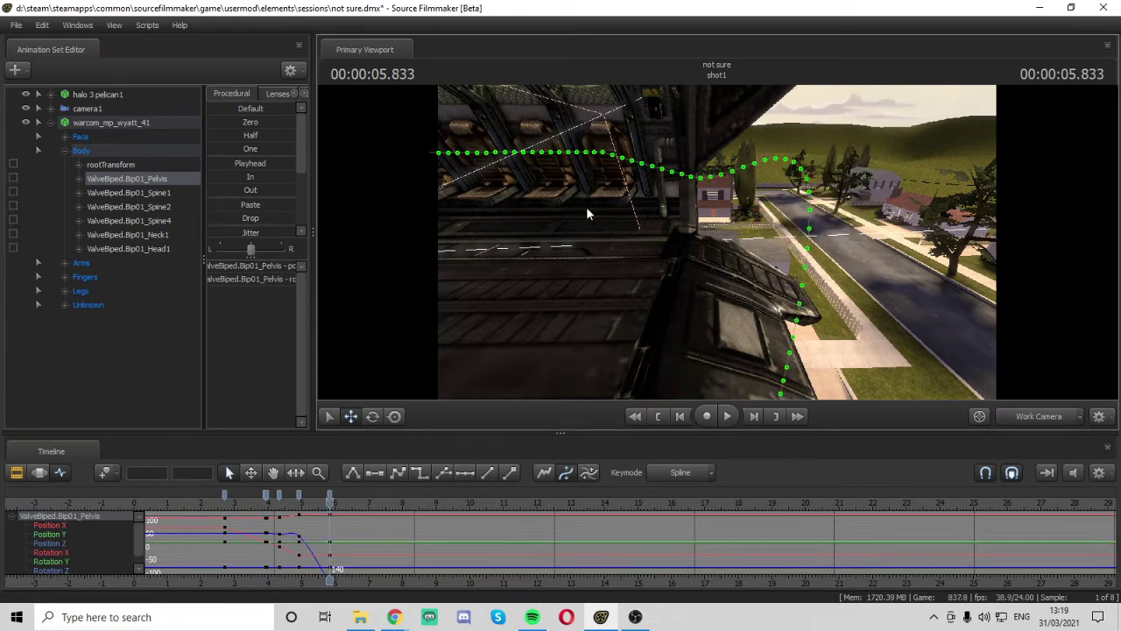
pyautogui.moveTo(330, 502); pyautogui.dragTo(272, 503)
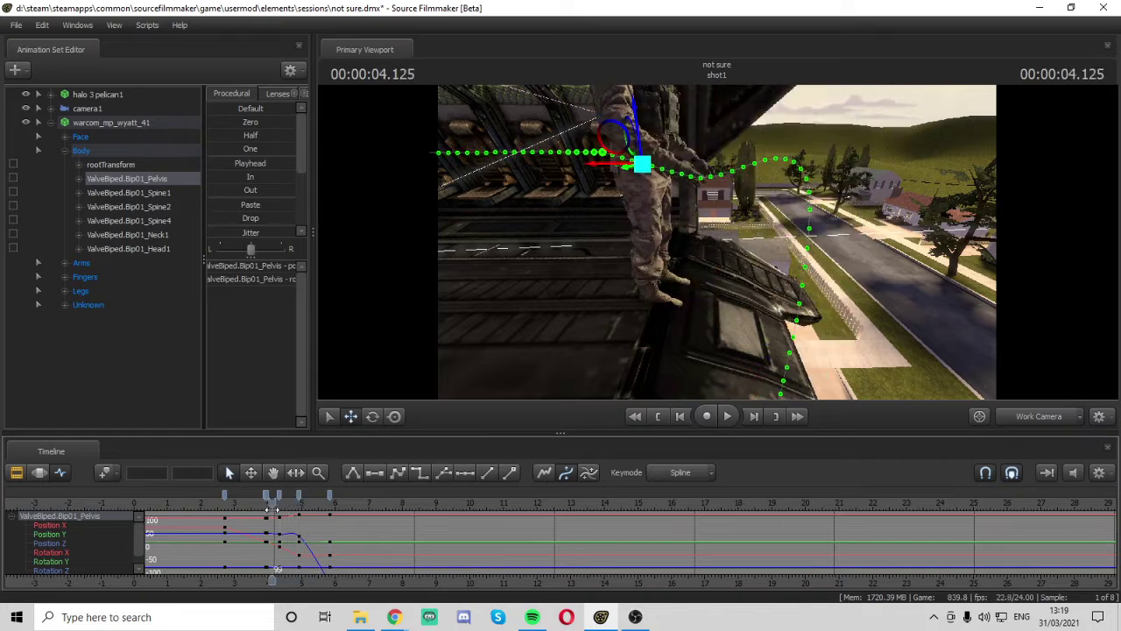
# Play back the soldier's jump and delete the last ValveBiped.Bip01_Pelvis keyframe, just before the 6-second mark
pyautogui.press('space')
pyautogui.press('space')
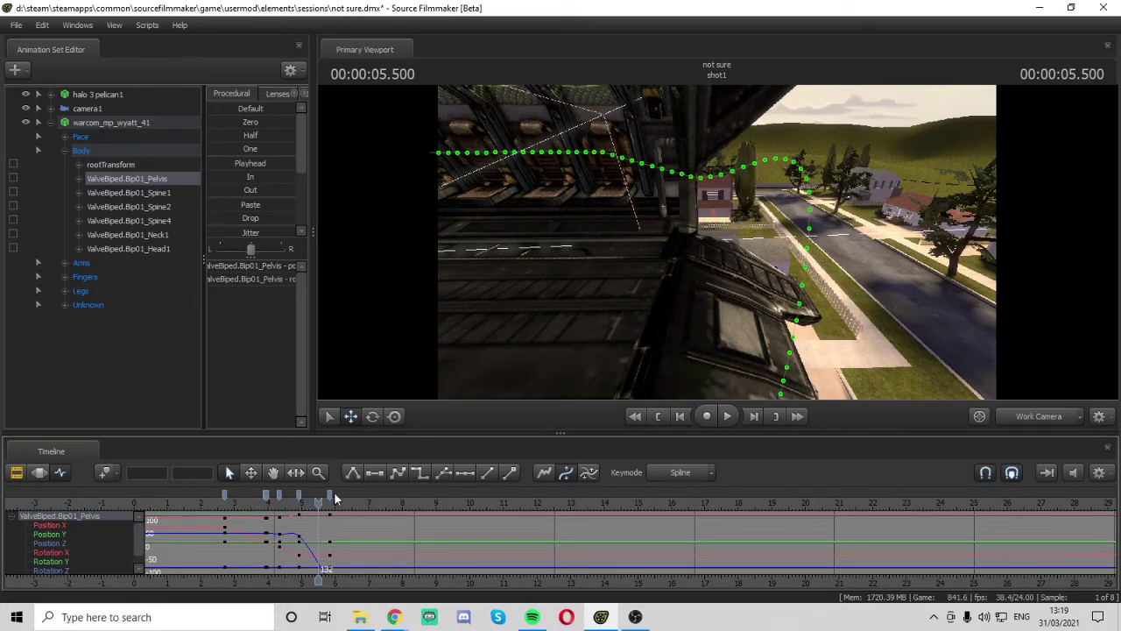
pyautogui.rightClick(334, 492)
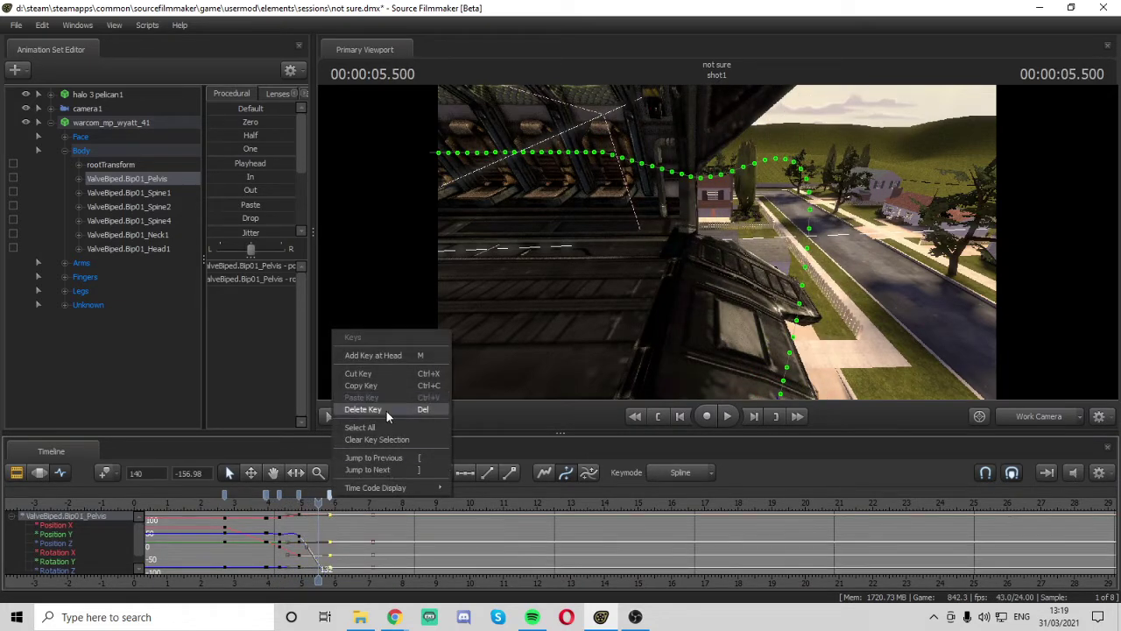
pyautogui.click(362, 409)
# Set the playhead to 00:00:05.541 and move the soldier's pelvis down and sideways, centred behind the dropship's ramp
pyautogui.moveTo(328, 504); pyautogui.dragTo(296, 510)
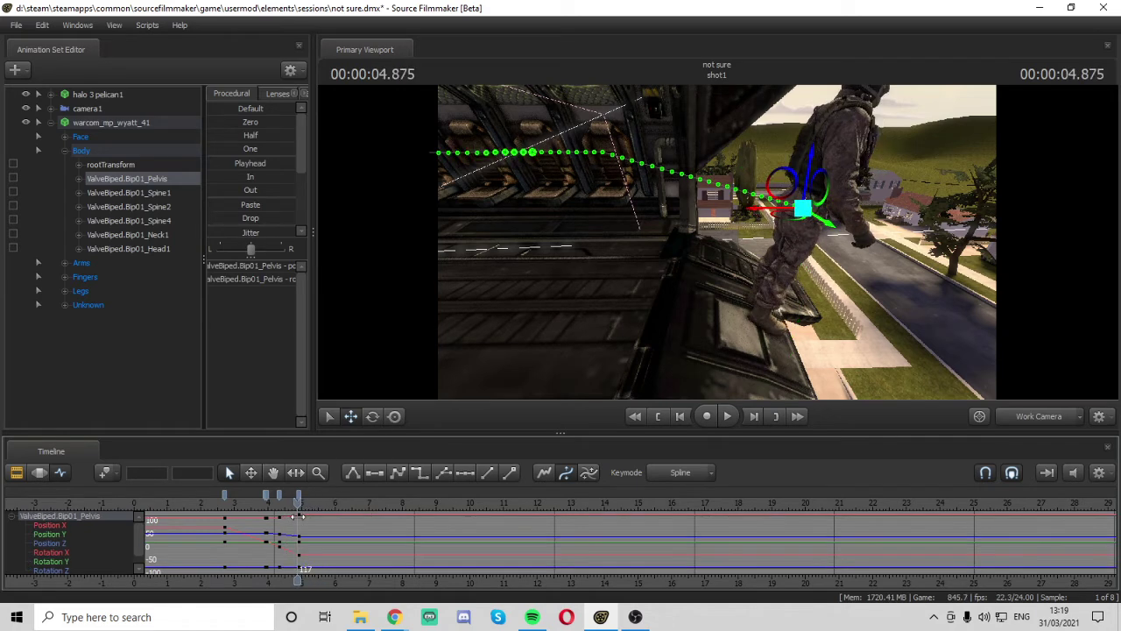
pyautogui.press('Right')
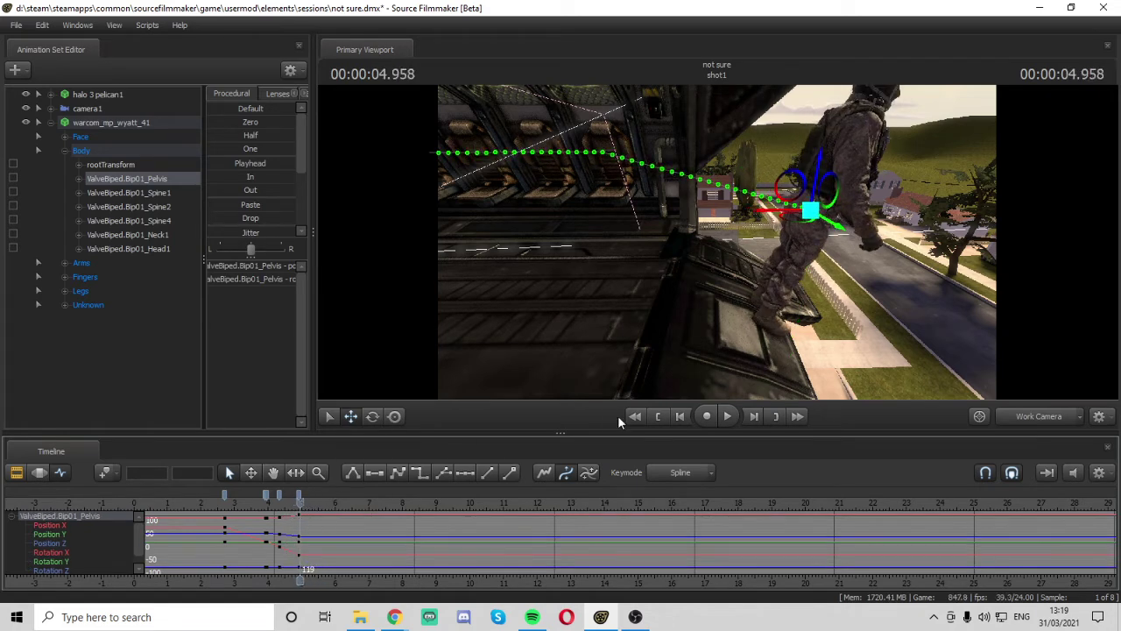
pyautogui.press('Right')
pyautogui.press('Right')
pyautogui.press('Right')
pyautogui.press('Right')
pyautogui.press('Right')
pyautogui.press('Right')
pyautogui.press('Right')
pyautogui.press('Right')
pyautogui.press('Right')
pyautogui.press('Right')
pyautogui.press('Right')
pyautogui.press('Right')
pyautogui.press('Right')
pyautogui.press('Right')
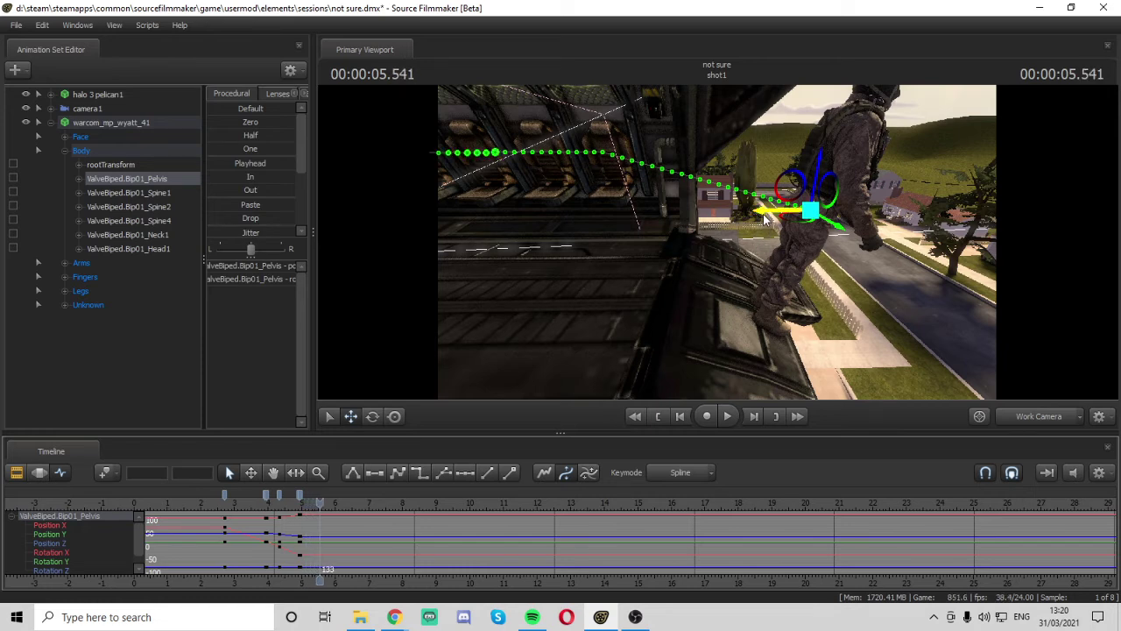
pyautogui.moveTo(811, 211); pyautogui.dragTo(699, 271)
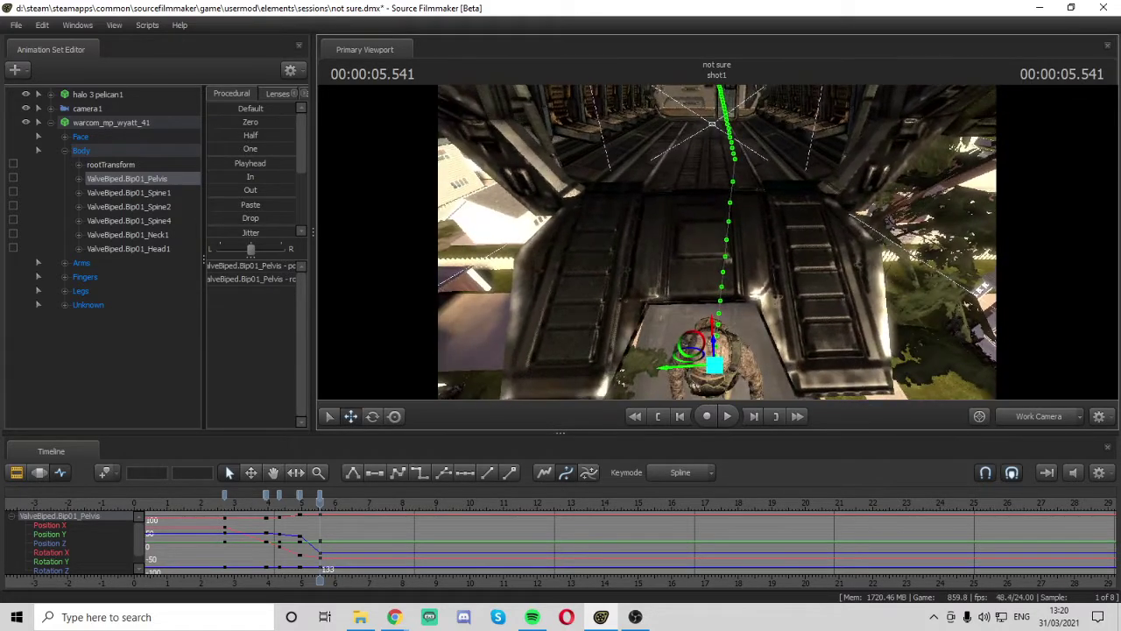
pyautogui.moveTo(666, 372); pyautogui.dragTo(702, 339)
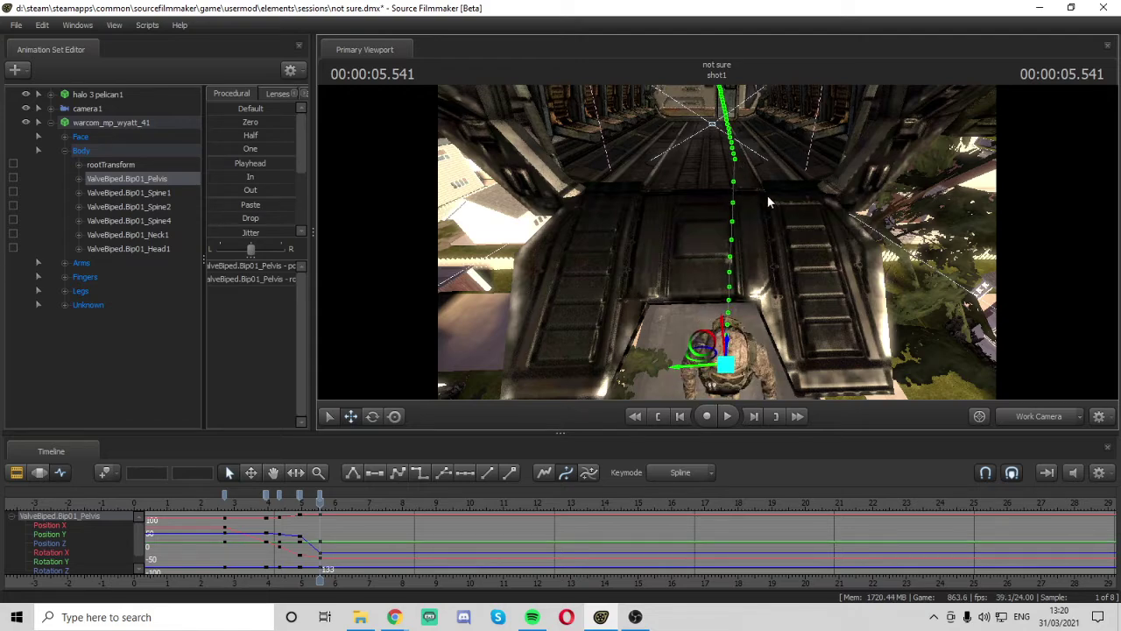
# Lower the soldier's pelvis from the dropship to just above the street at 00:00:05.541
pyautogui.moveTo(768, 203); pyautogui.dragTo(768, 202)
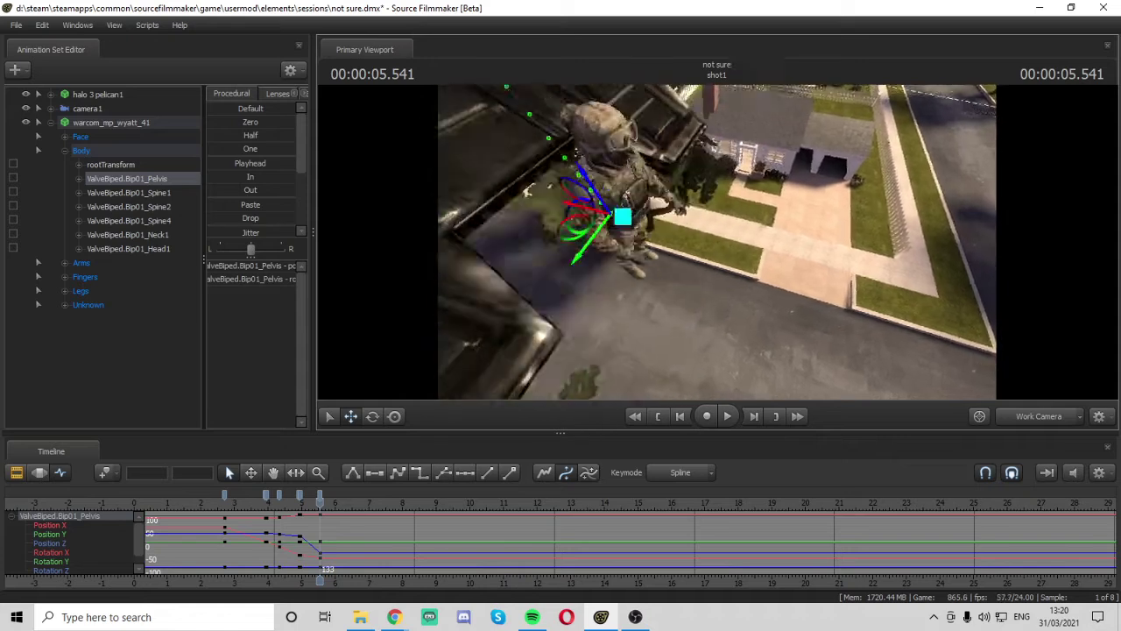
pyautogui.moveTo(663, 241); pyautogui.dragTo(663, 241)
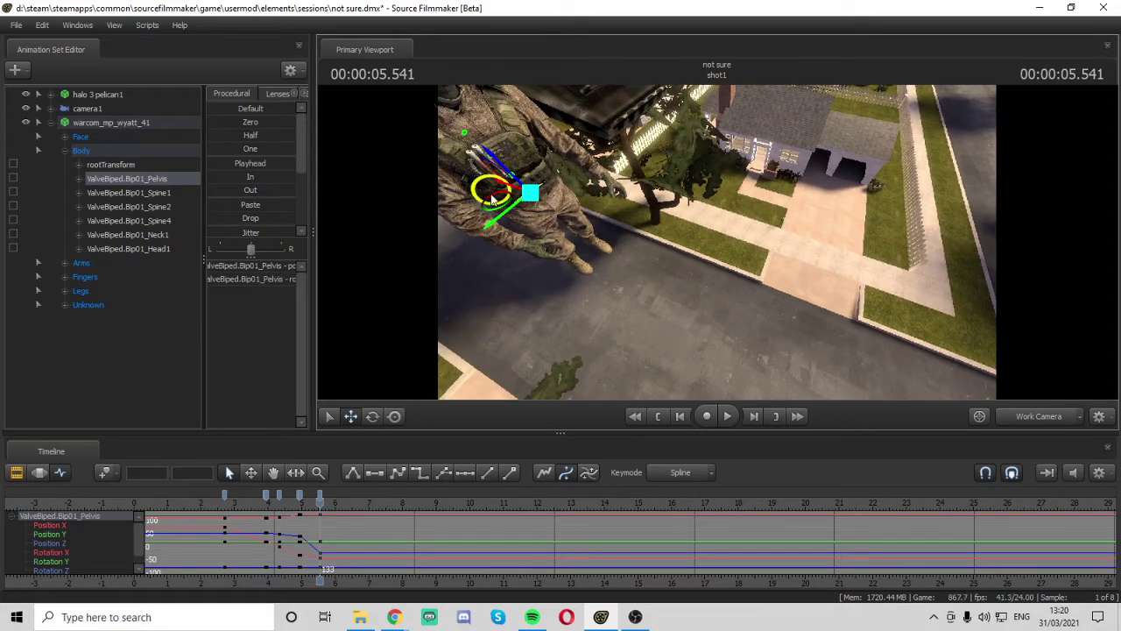
pyautogui.moveTo(496, 166); pyautogui.dragTo(538, 364)
pyautogui.moveTo(663, 241); pyautogui.dragTo(742, 359)
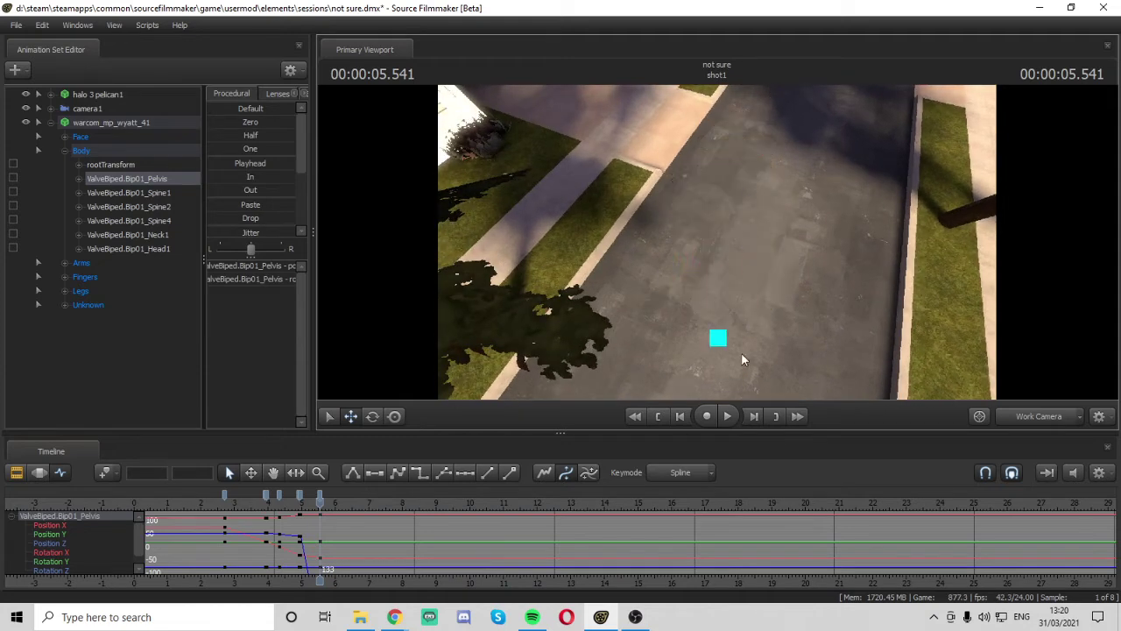
pyautogui.moveTo(737, 302); pyautogui.dragTo(737, 291)
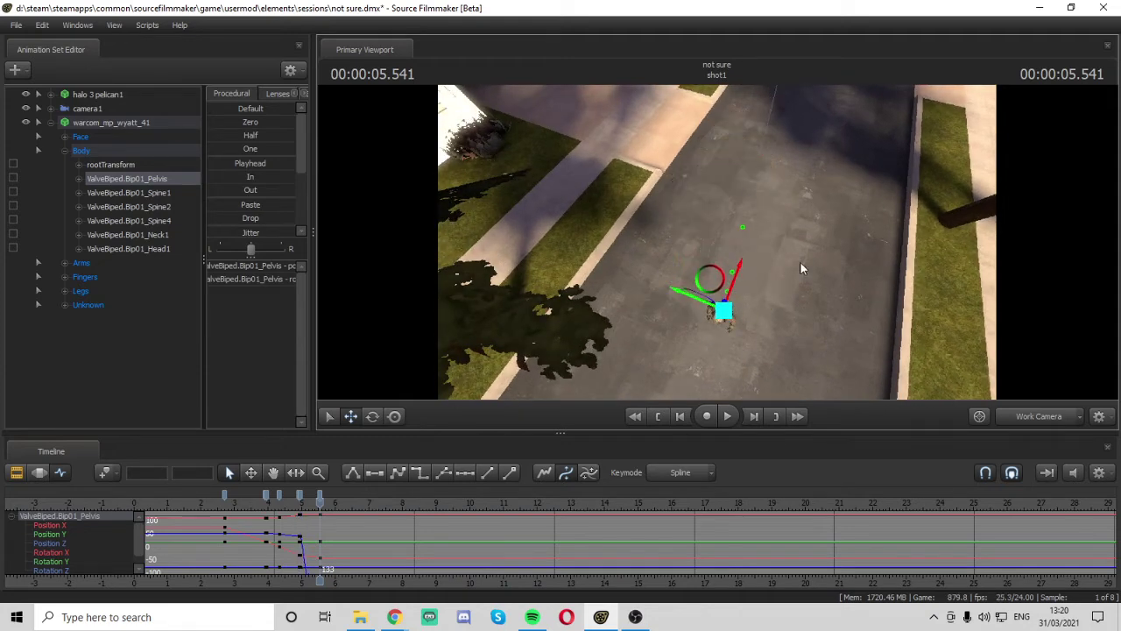
pyautogui.moveTo(800, 261); pyautogui.dragTo(800, 261)
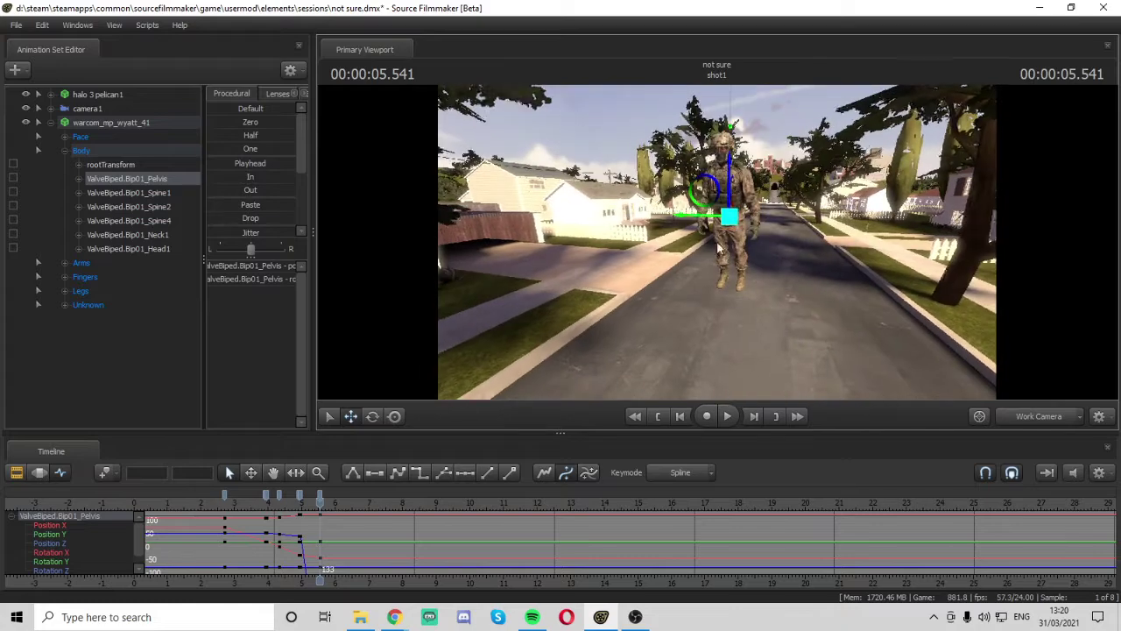
pyautogui.moveTo(729, 186); pyautogui.dragTo(728, 322)
pyautogui.moveTo(728, 323); pyautogui.dragTo(728, 323)
# Fine-tune the pelvis position so the soldier's feet rest on the road surface
pyautogui.click(379, 416)
pyautogui.moveTo(743, 233); pyautogui.dragTo(771, 350)
pyautogui.click(351, 417)
pyautogui.press('w')
pyautogui.press('s')
pyautogui.moveTo(571, 403); pyautogui.dragTo(571, 346)
pyautogui.press('w')
pyautogui.press('e')
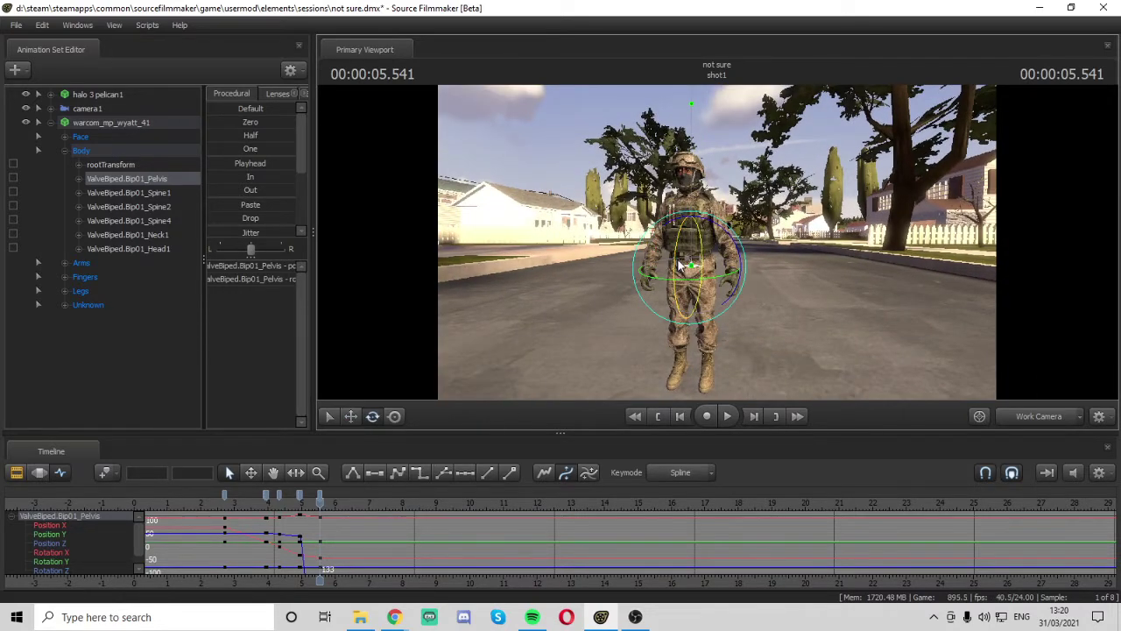
pyautogui.click(352, 417)
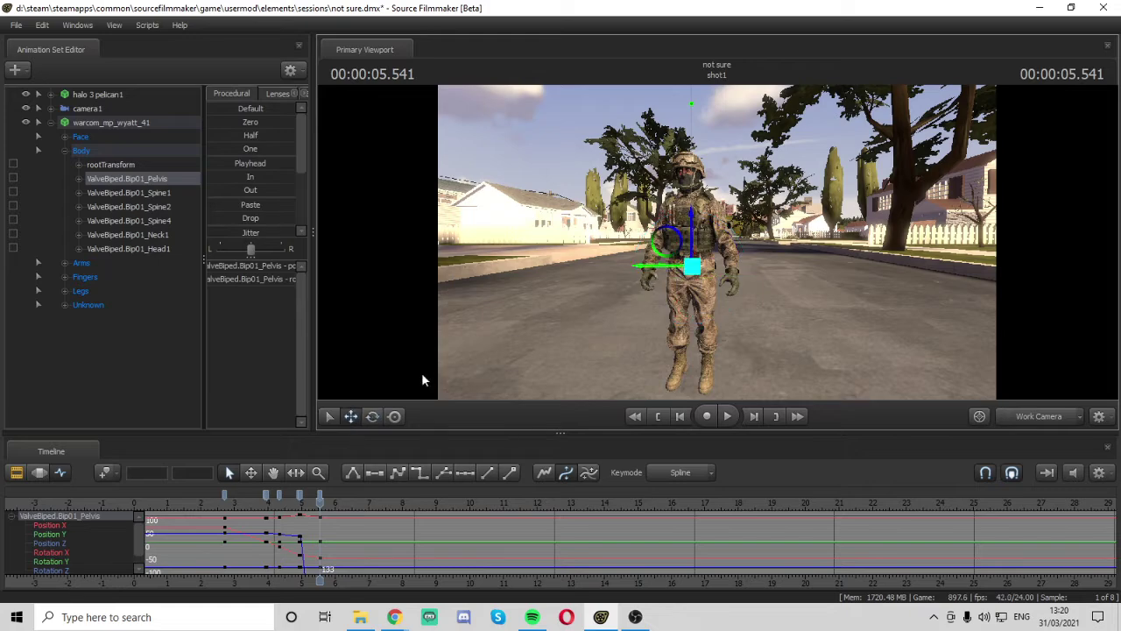
pyautogui.moveTo(692, 249)
pyautogui.mouseDown()
pyautogui.moveTo(692, 266)
pyautogui.moveTo(741, 274)
pyautogui.moveTo(743, 360)
pyautogui.moveTo(723, 364)
pyautogui.moveTo(692, 263)
pyautogui.moveTo(701, 249)
pyautogui.mouseUp()
pyautogui.press('w')
pyautogui.press('s')
pyautogui.moveTo(715, 154); pyautogui.dragTo(715, 150)
pyautogui.press('s')
pyautogui.moveTo(792, 224)
pyautogui.mouseDown()
pyautogui.moveTo(793, 268)
pyautogui.moveTo(792, 229)
pyautogui.mouseUp()
# Deselect the pelvis, collapse the Body group and play back the drop from about the 3-second mark
pyautogui.click(102, 351)
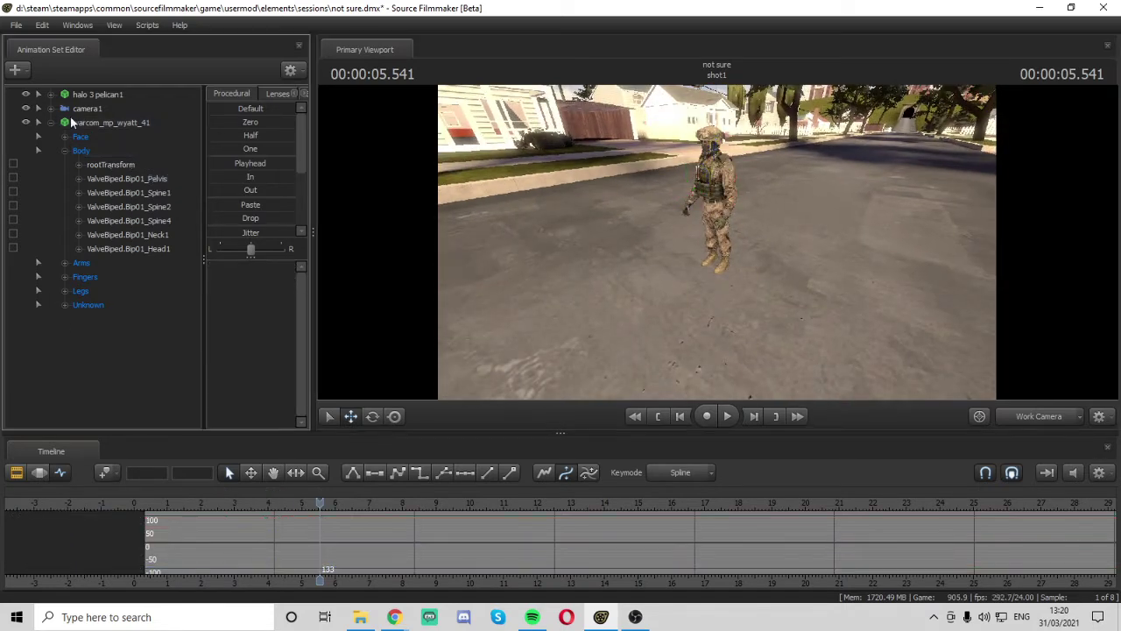
pyautogui.click(66, 150)
pyautogui.moveTo(319, 504); pyautogui.dragTo(233, 503)
pyautogui.press('space')
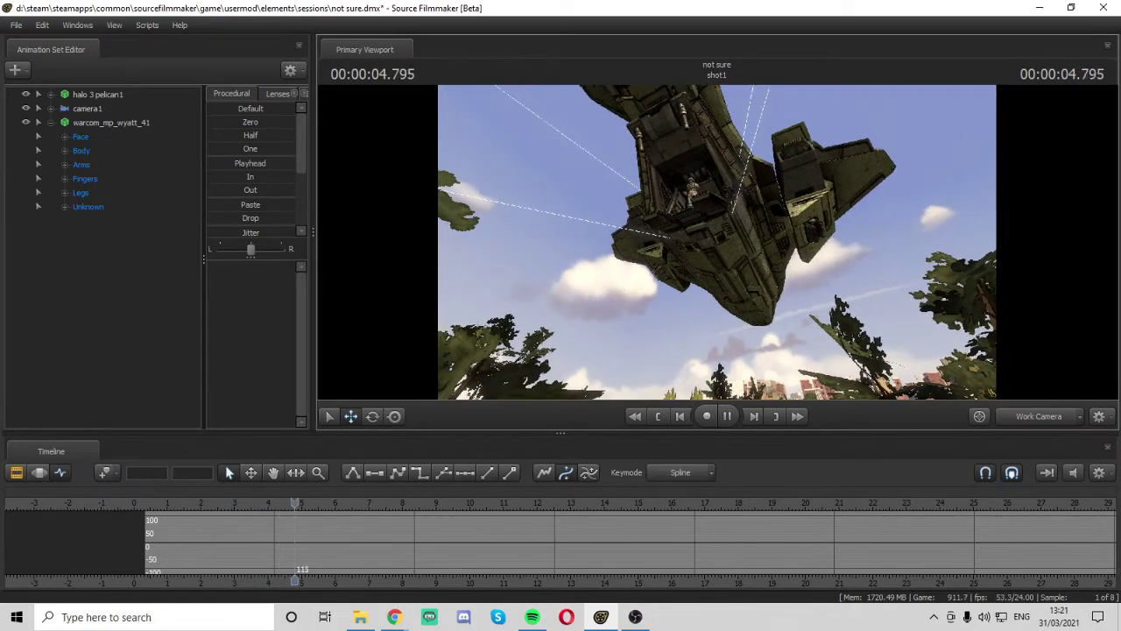
pyautogui.press('space')
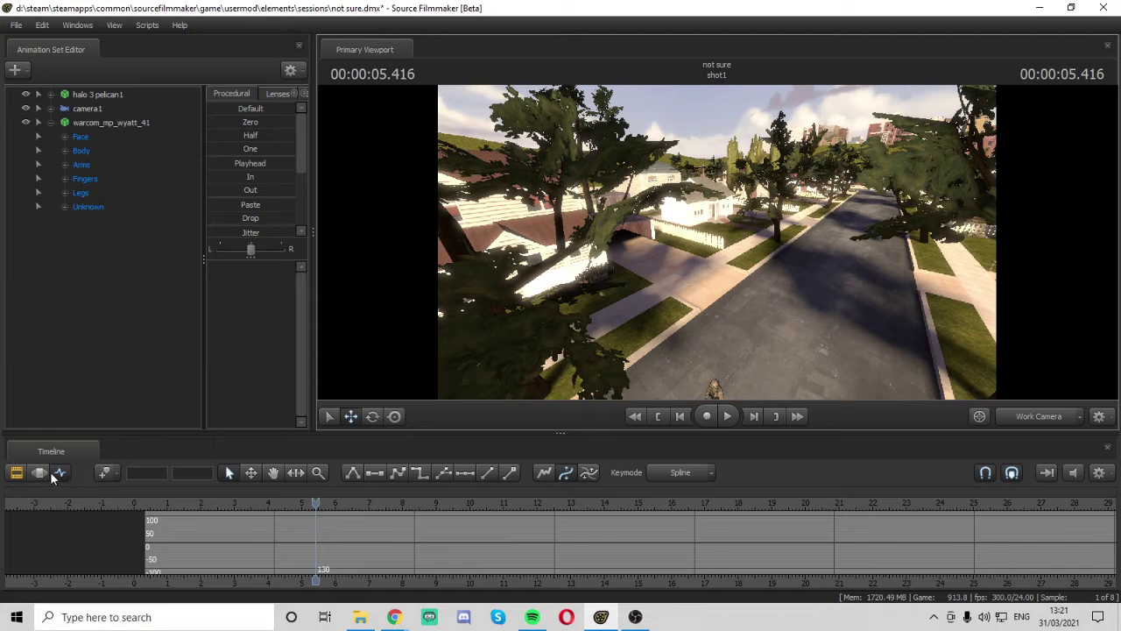
# Select the warcom_mp_wyatt_41 animation set, move its last keyframe to frame 198 and play back the slower fall
pyautogui.click(141, 123)
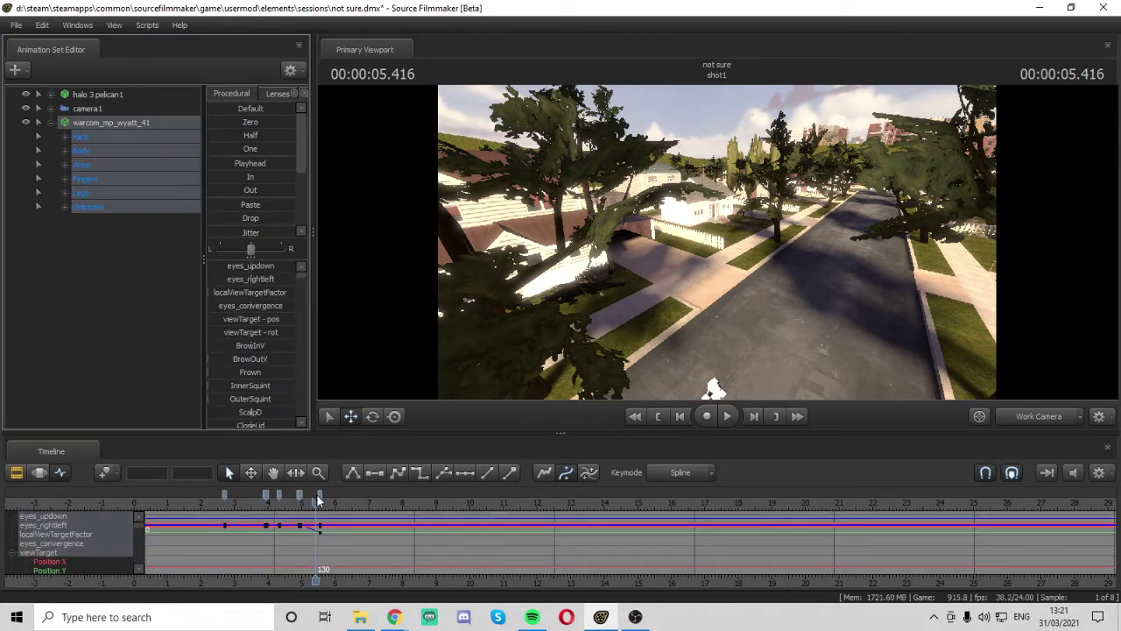
pyautogui.moveTo(319, 499); pyautogui.dragTo(410, 506)
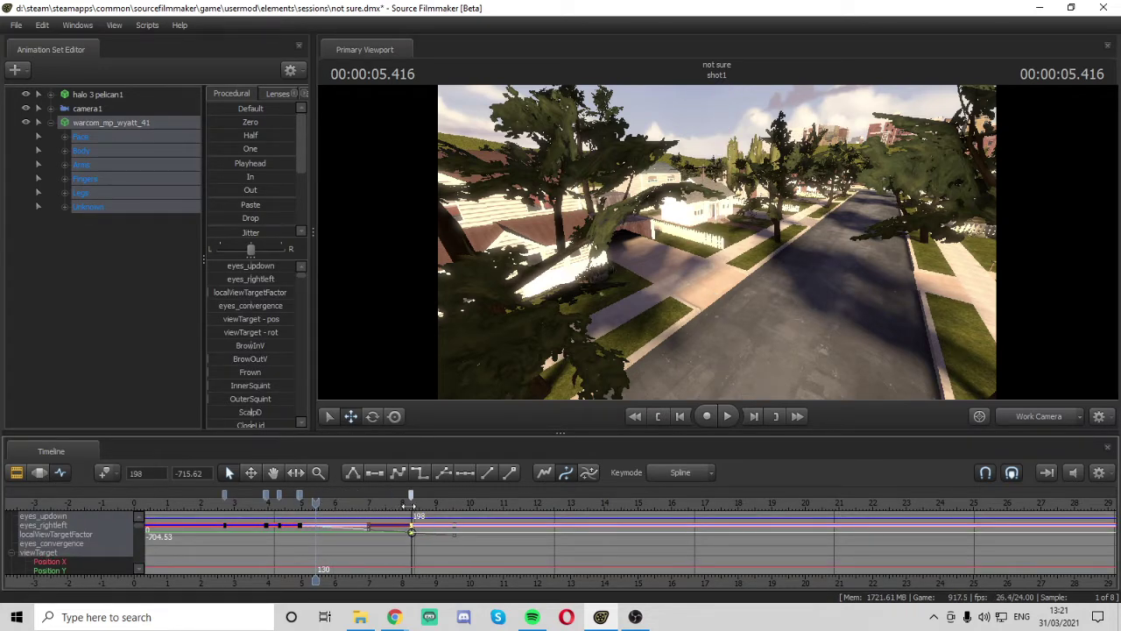
pyautogui.moveTo(328, 505); pyautogui.dragTo(312, 506)
pyautogui.press('space')
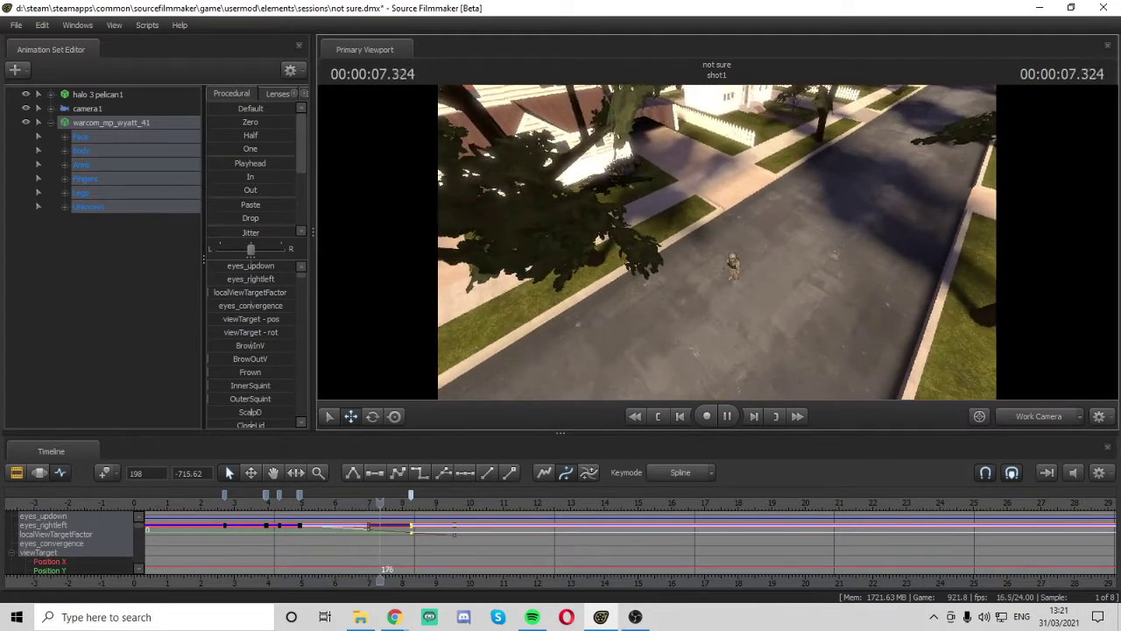
pyautogui.press('space')
# Inspect the dropship, the landed soldier on the road and the full length of shot1 in the Clip Editor
pyautogui.moveTo(717, 242); pyautogui.dragTo(767, 206)
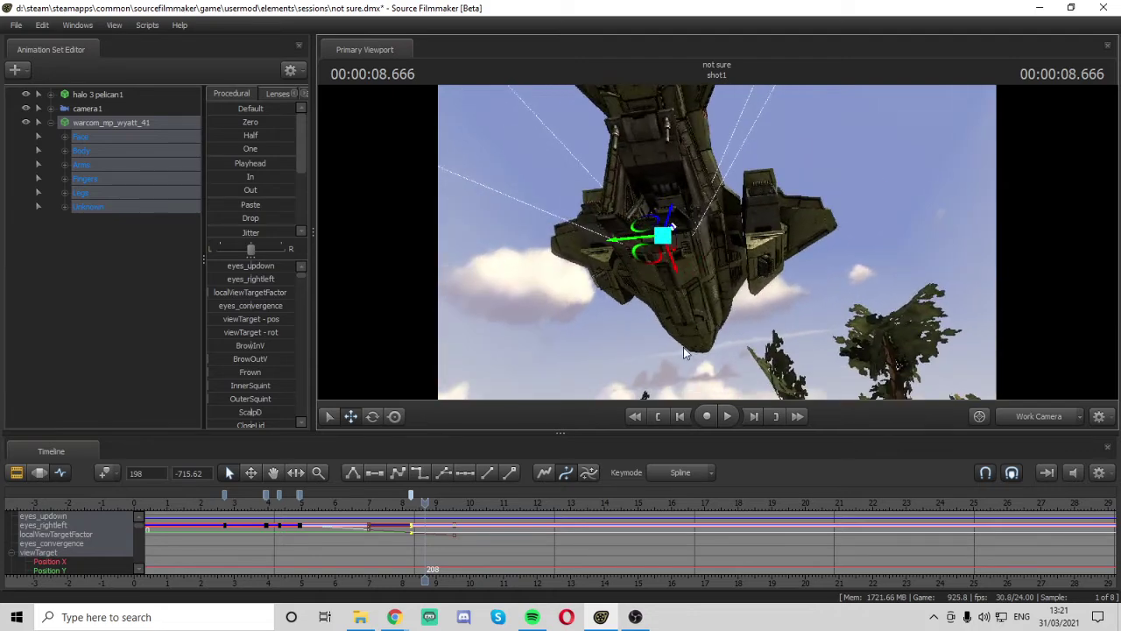
pyautogui.moveTo(696, 341); pyautogui.dragTo(714, 389)
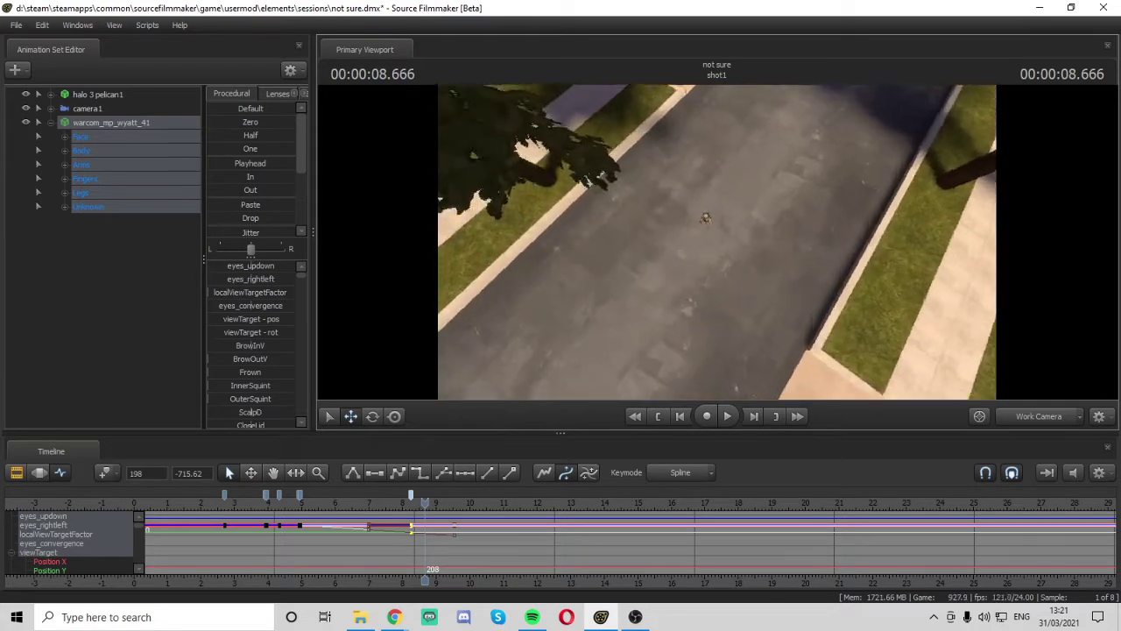
pyautogui.moveTo(716, 242); pyautogui.dragTo(732, 191)
pyautogui.click(14, 474)
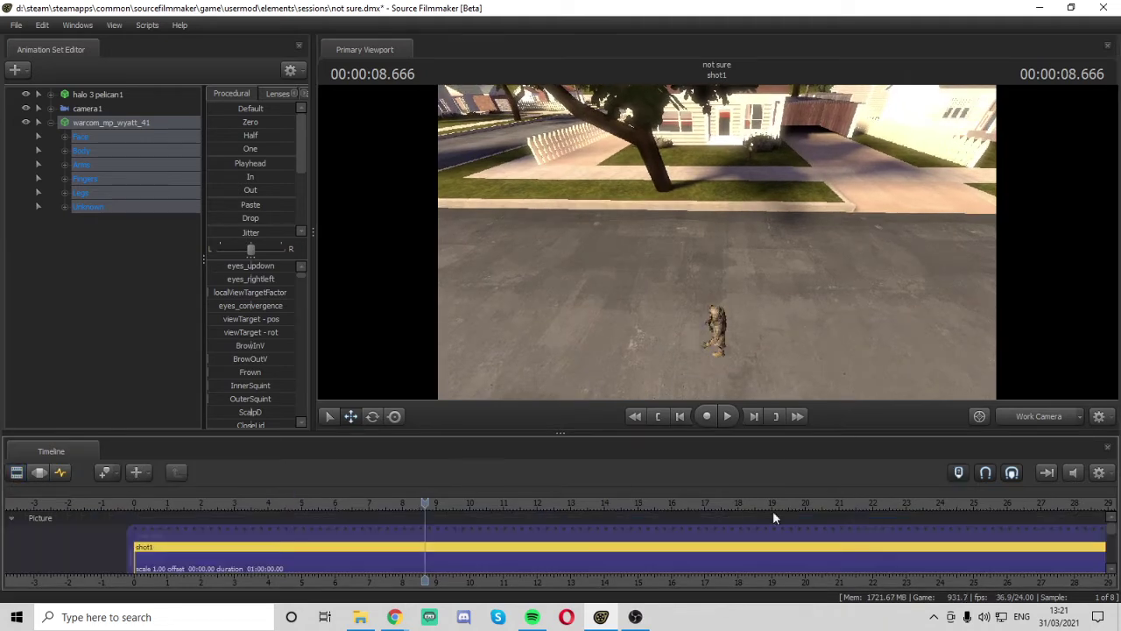
pyautogui.scroll(-5, 748, 550)
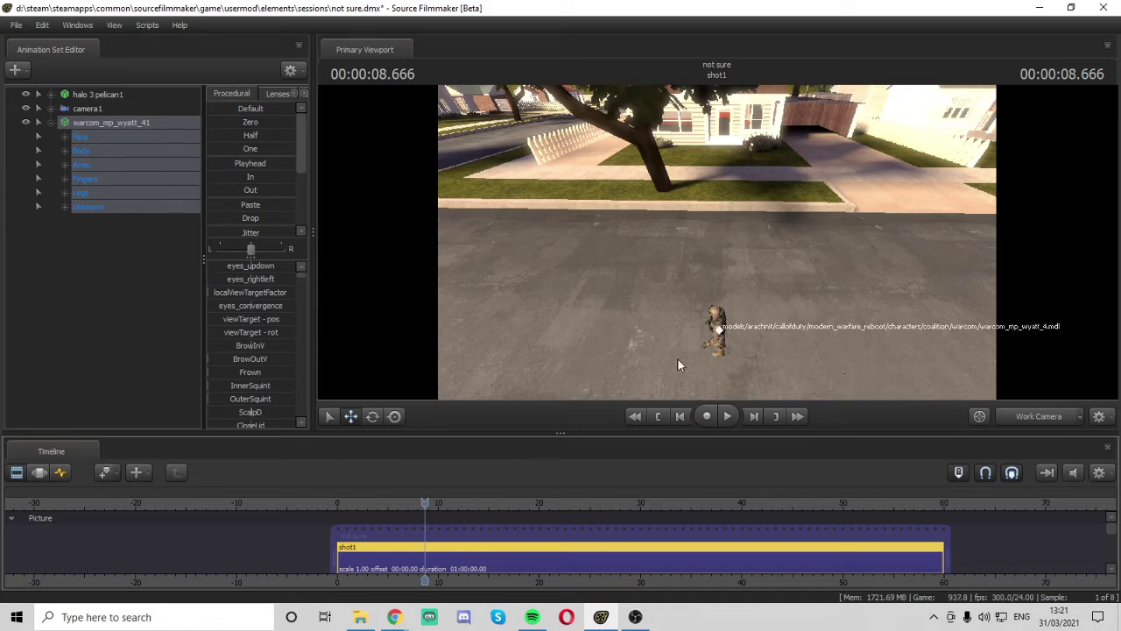
pyautogui.click(64, 474)
pyautogui.moveTo(506, 306); pyautogui.dragTo(548, 363)
# Collapse the soldier's animation set, start an animation set for a new model and filter the models by "modern warfare"
pyautogui.click(49, 125)
pyautogui.click(15, 96)
pyautogui.click(16, 70)
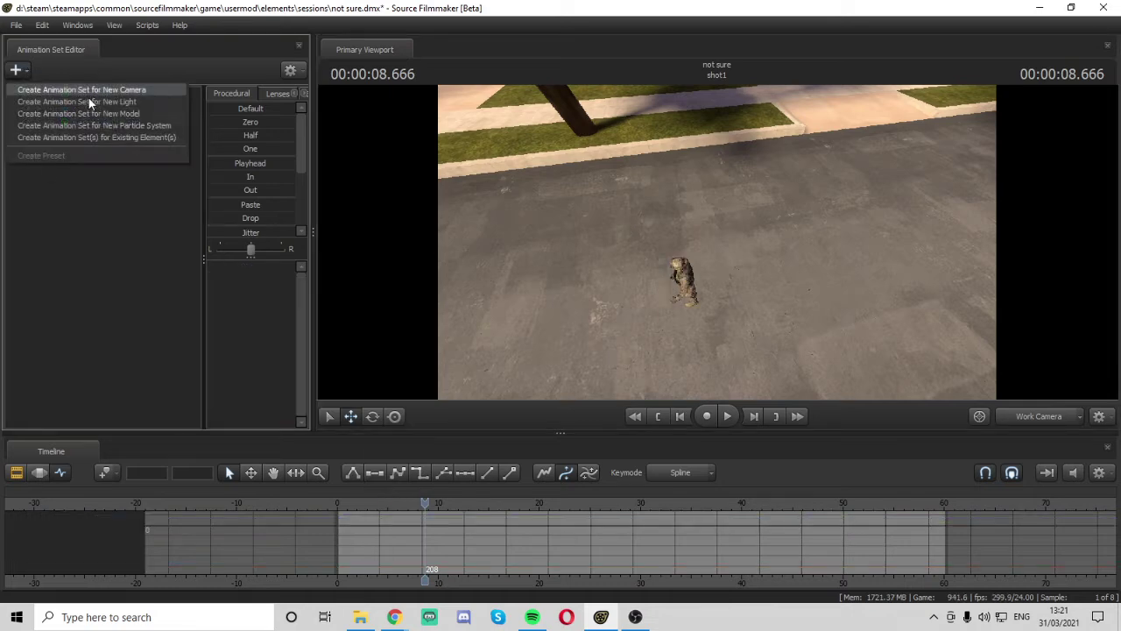
pyautogui.click(87, 114)
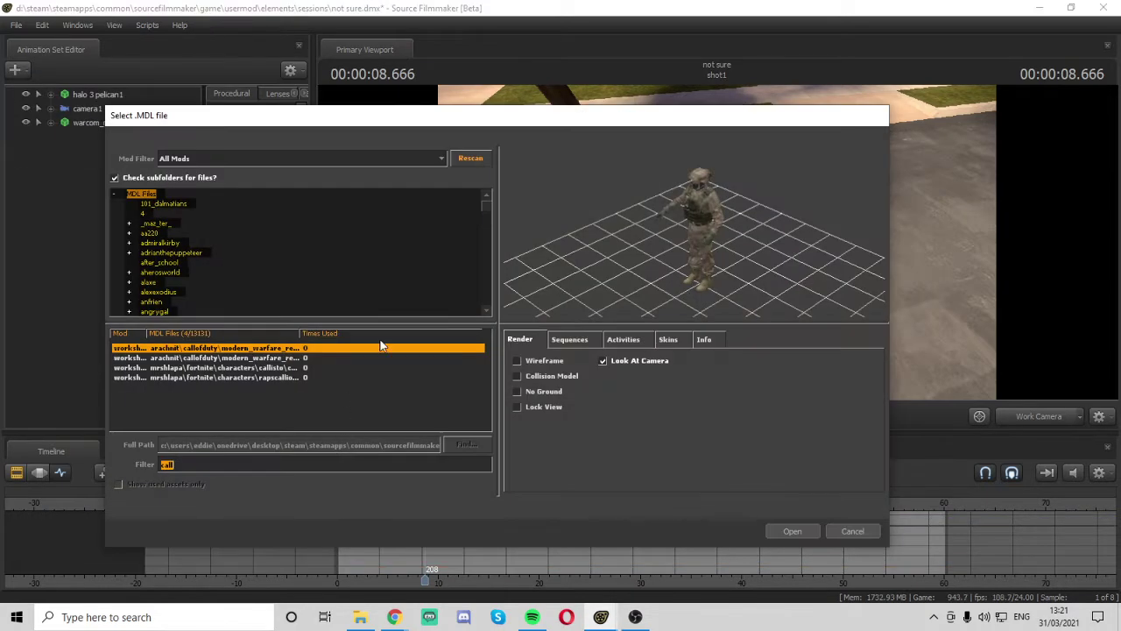
pyautogui.write('modern warfare')
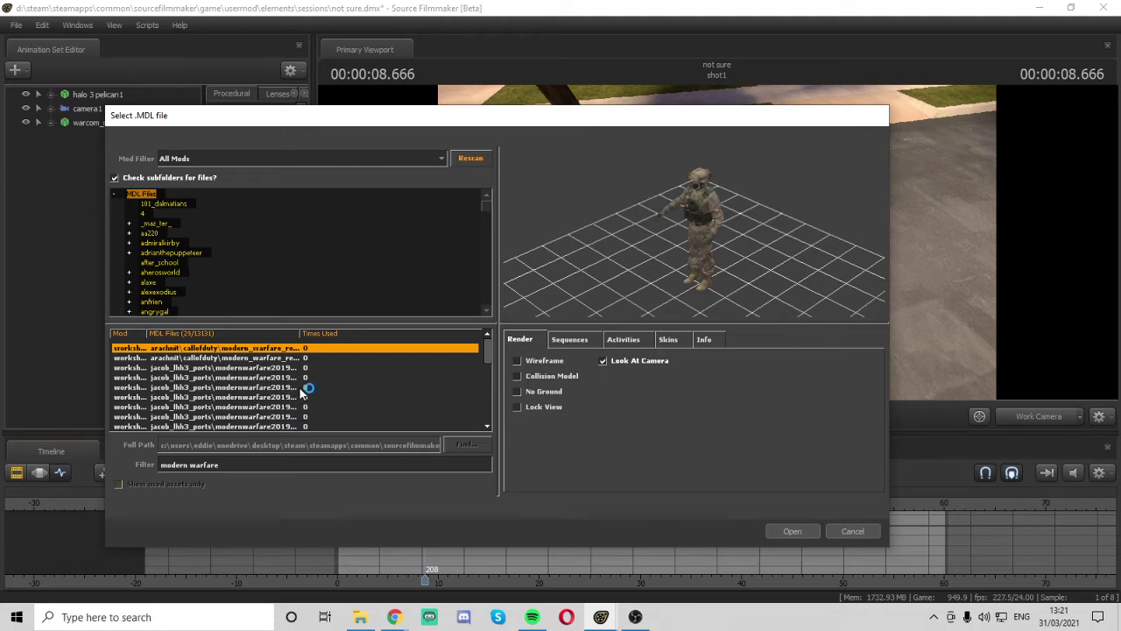
# Preview the filtered weapon models and add the jak-12_showcase_workshop model to the shot
pyautogui.press('Down')
pyautogui.press('Down')
pyautogui.press('Down')
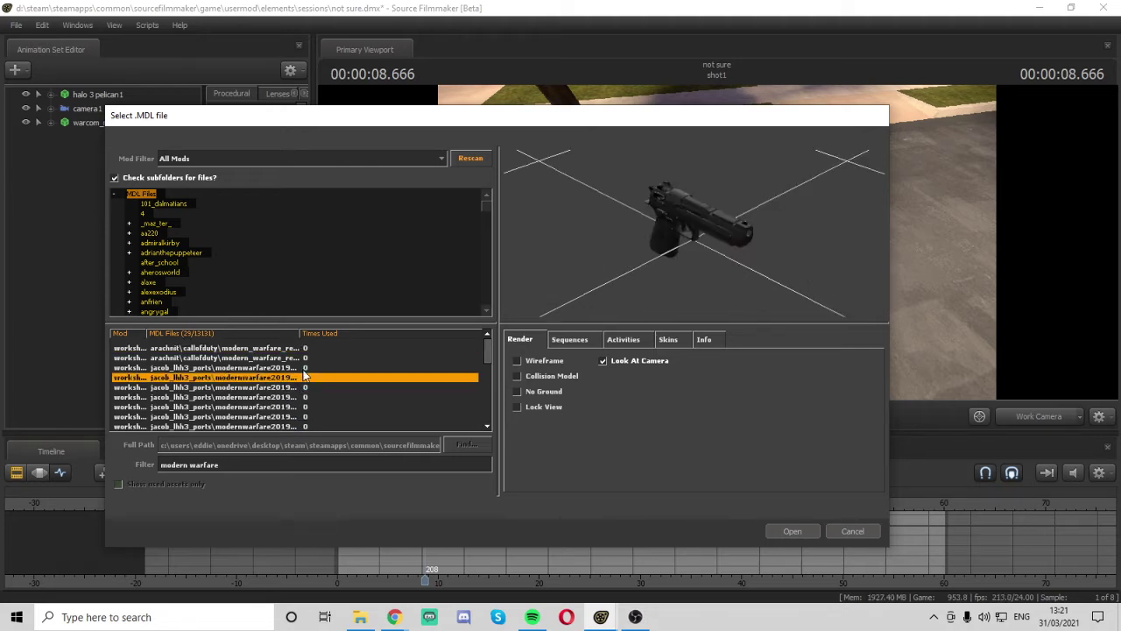
pyautogui.scroll(-3, 234, 392)
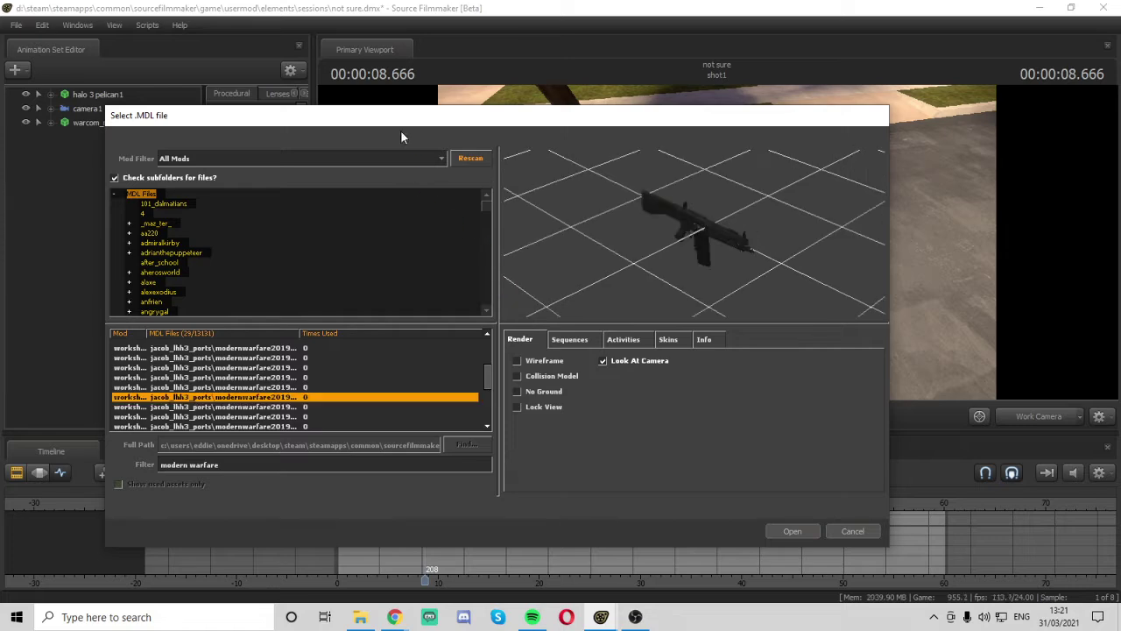
pyautogui.click(795, 530)
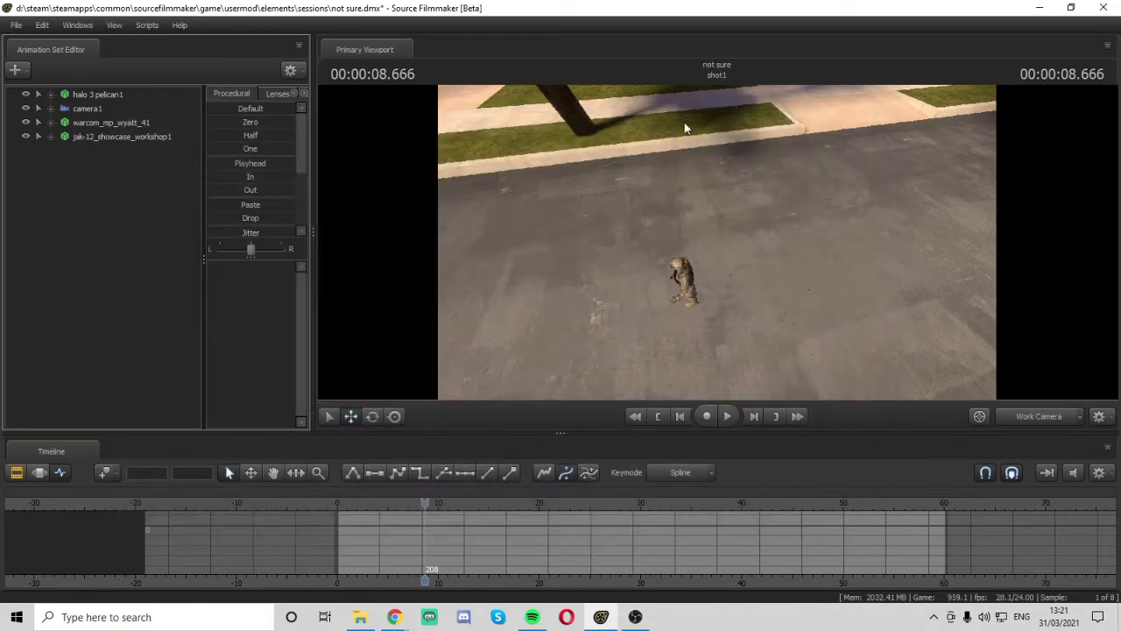
# In the Motion Editor, move the jak-12_showcase_workshop1 weapon from the dropship down to the soldier on the road
pyautogui.click(145, 137)
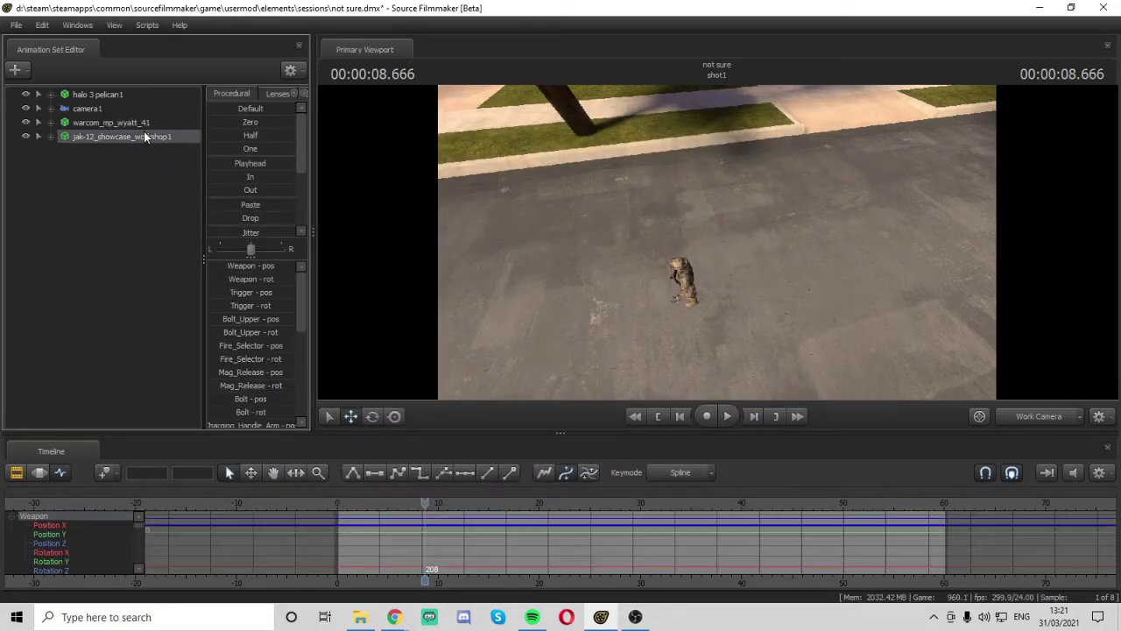
pyautogui.click(39, 475)
pyautogui.moveTo(491, 298); pyautogui.dragTo(508, 176)
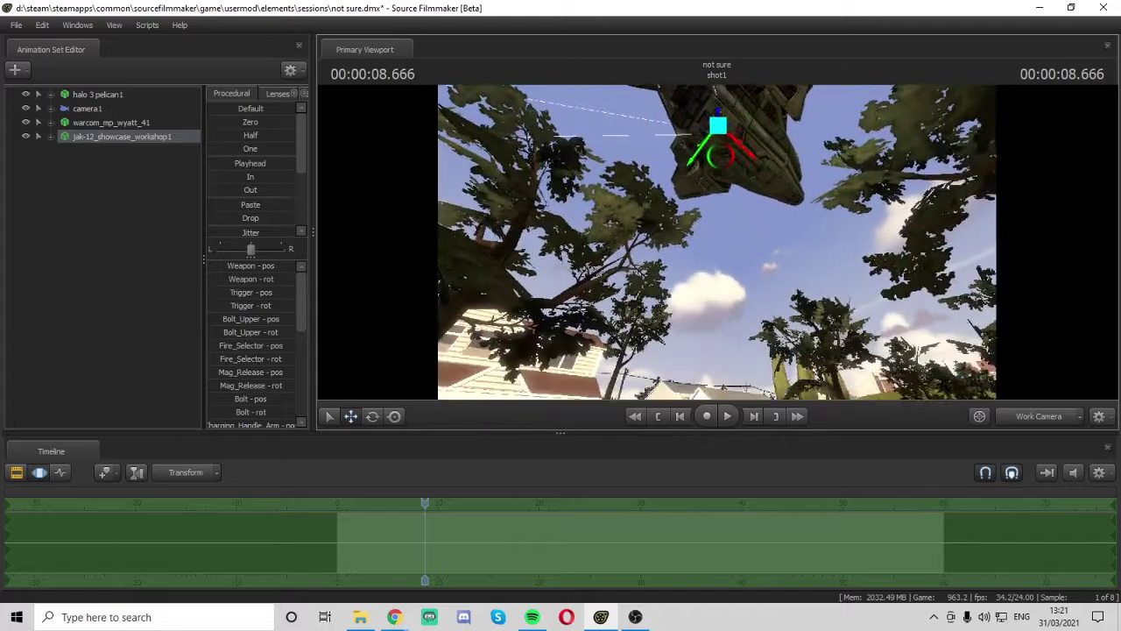
pyautogui.moveTo(717, 242)
pyautogui.mouseDown()
pyautogui.moveTo(717, 377)
pyautogui.moveTo(727, 351)
pyautogui.moveTo(717, 243)
pyautogui.moveTo(673, 167)
pyautogui.moveTo(714, 233)
pyautogui.mouseUp()
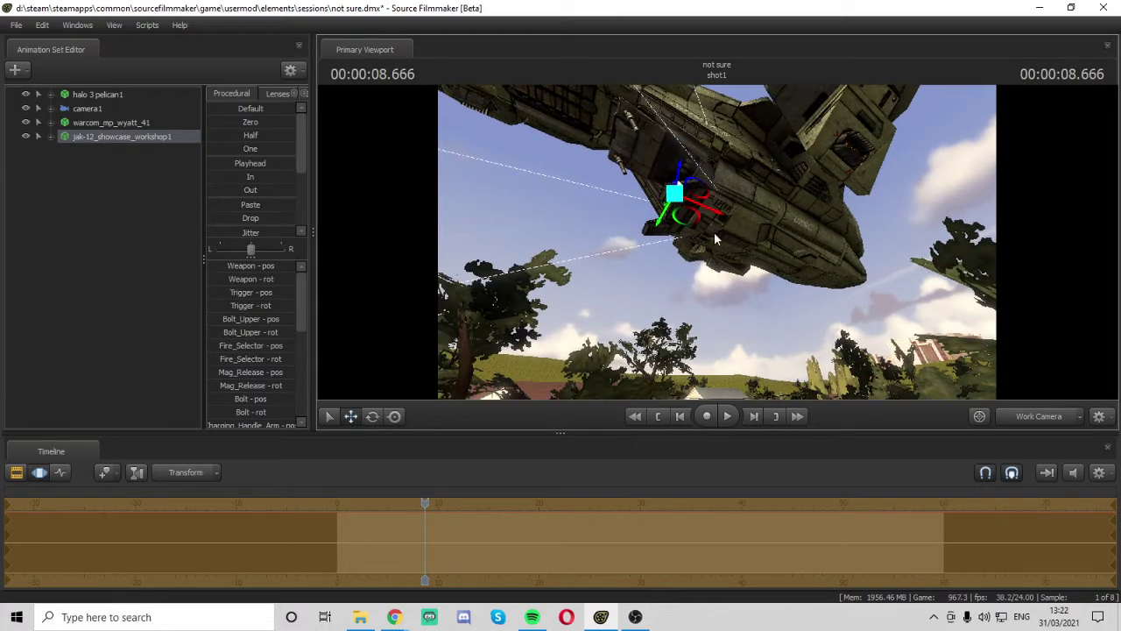
pyautogui.moveTo(680, 171); pyautogui.dragTo(712, 324)
pyautogui.moveTo(712, 394)
pyautogui.mouseDown()
pyautogui.moveTo(719, 76)
pyautogui.moveTo(728, 386)
pyautogui.mouseUp()
pyautogui.moveTo(717, 289); pyautogui.dragTo(706, 385)
pyautogui.moveTo(706, 228); pyautogui.dragTo(706, 184)
pyautogui.moveTo(706, 140); pyautogui.dragTo(708, 247)
# Position the JAK-12 directly behind the soldier's back
pyautogui.moveTo(792, 220)
pyautogui.mouseDown()
pyautogui.moveTo(780, 307)
pyautogui.moveTo(762, 236)
pyautogui.moveTo(775, 257)
pyautogui.moveTo(788, 207)
pyautogui.mouseUp()
pyautogui.moveTo(812, 269); pyautogui.dragTo(784, 264)
pyautogui.moveTo(783, 264); pyautogui.dragTo(832, 255)
pyautogui.moveTo(743, 257); pyautogui.dragTo(735, 258)
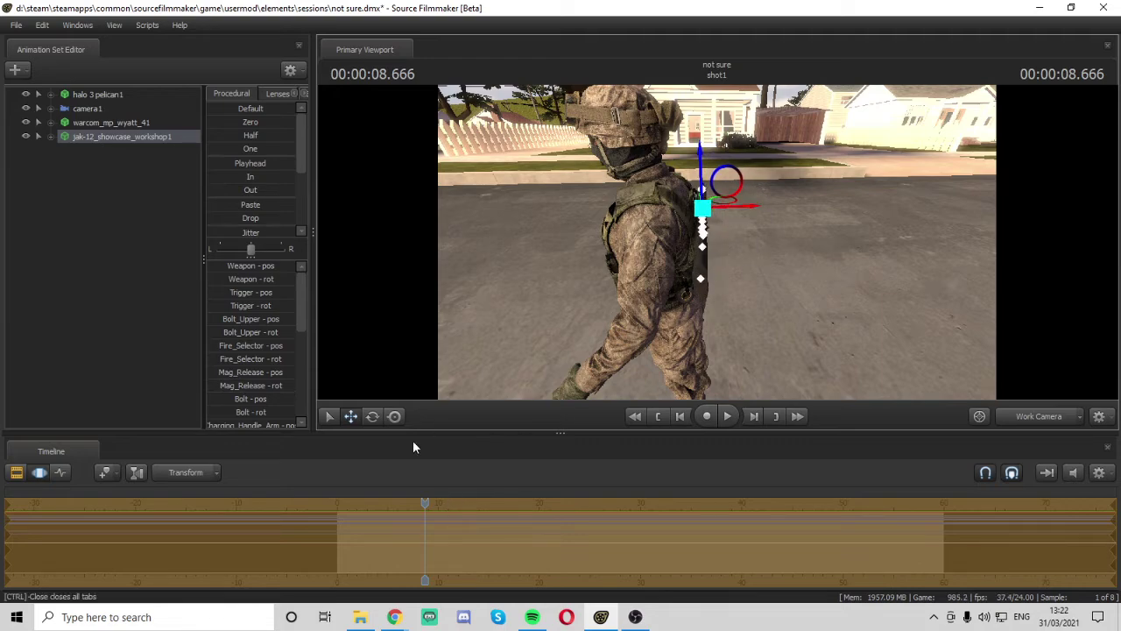
# Rotate the JAK-12 so it lies diagonally across the soldier's back, and deselect it
pyautogui.press('e')
pyautogui.moveTo(702, 186); pyautogui.dragTo(701, 241)
pyautogui.moveTo(771, 263); pyautogui.dragTo(638, 373)
pyautogui.click(125, 270)
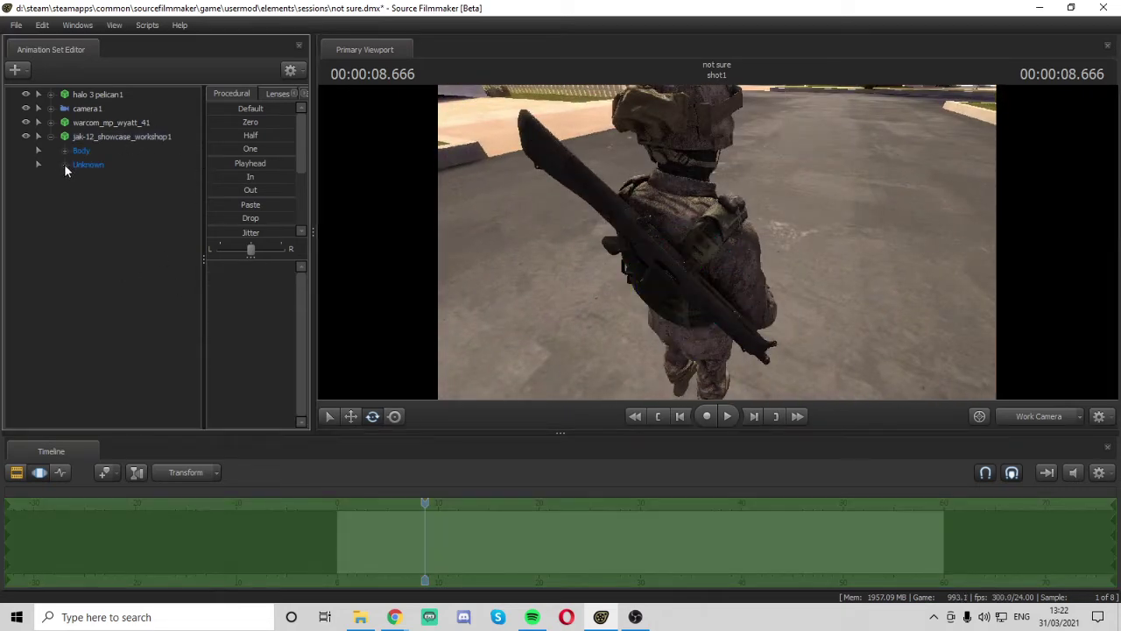
# Try locking the JAK-12's Weapon control to the soldier's ValveBiped.Bip01_Spine4 bone
pyautogui.click(64, 165)
pyautogui.click(64, 166)
pyautogui.click(65, 163)
pyautogui.click(116, 179)
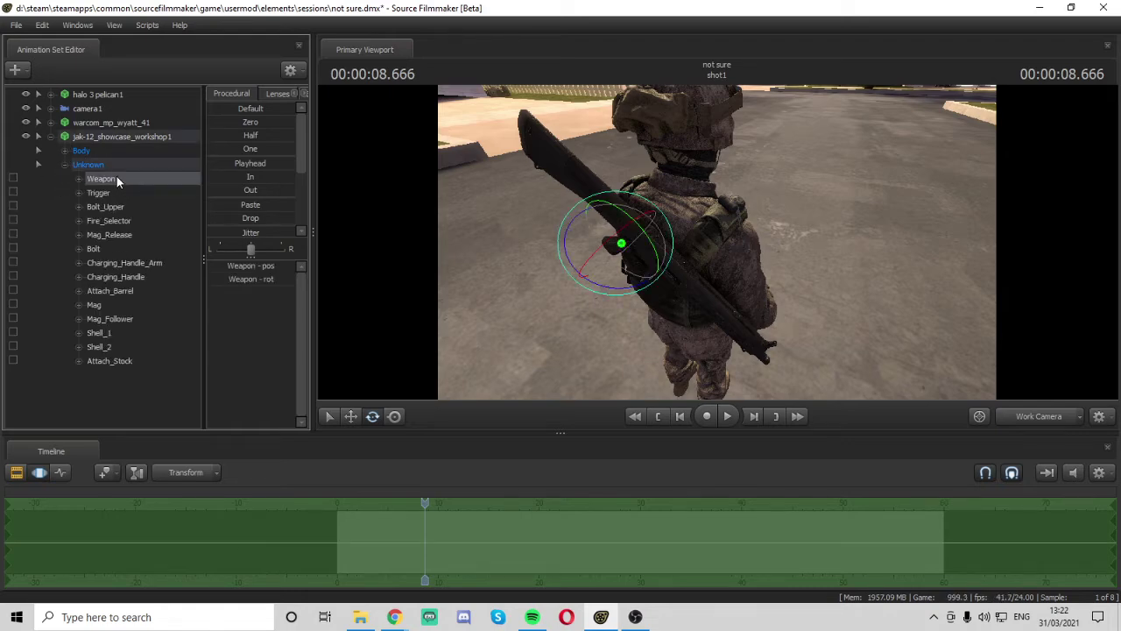
pyautogui.moveTo(630, 210); pyautogui.dragTo(628, 213)
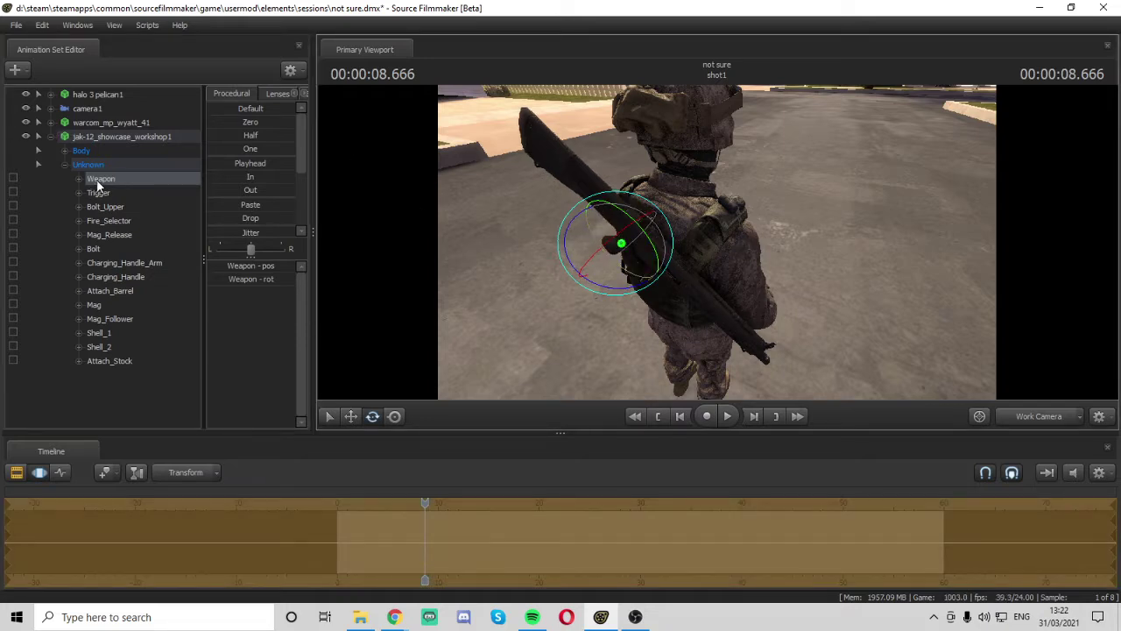
pyautogui.click(51, 121)
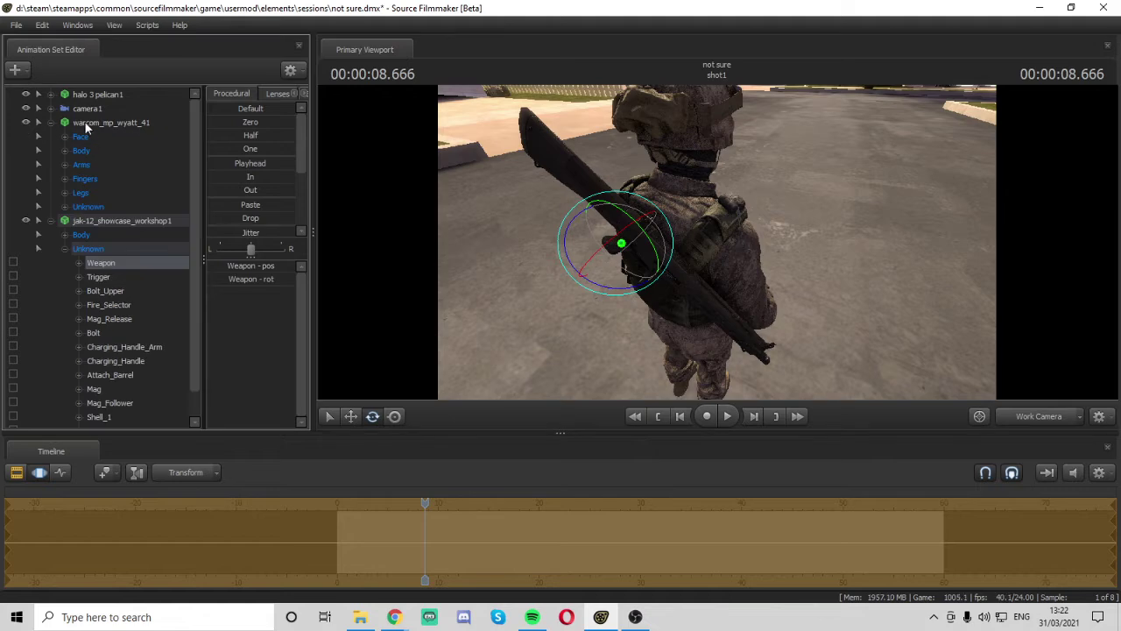
pyautogui.click(64, 151)
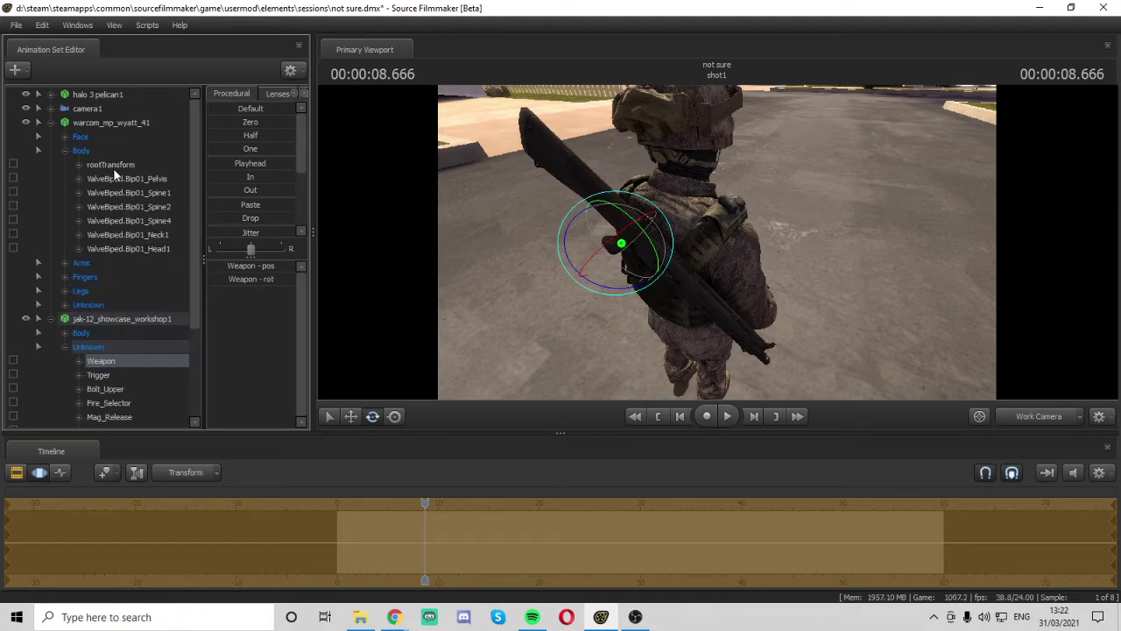
pyautogui.press('ctrl')
pyautogui.moveTo(155, 222); pyautogui.dragTo(160, 361)
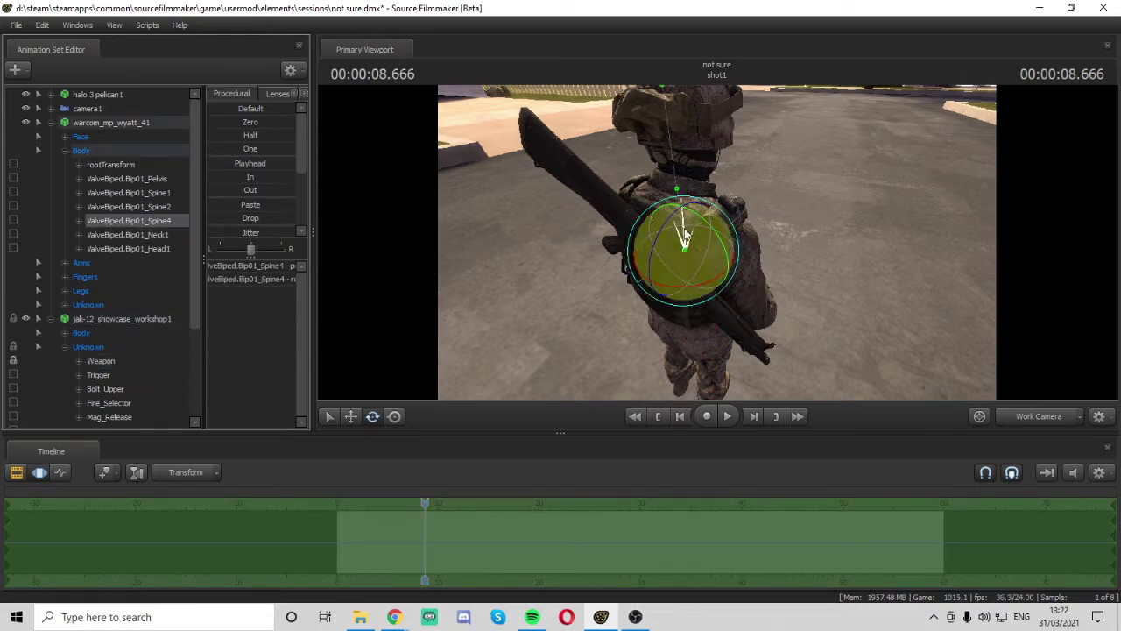
# Test the weapon lock by rotating the soldier's Spine4 bone, and undo the rotations and the lock
pyautogui.moveTo(668, 248)
pyautogui.mouseDown()
pyautogui.moveTo(658, 247)
pyautogui.moveTo(666, 224)
pyautogui.moveTo(651, 252)
pyautogui.moveTo(662, 234)
pyautogui.mouseUp()
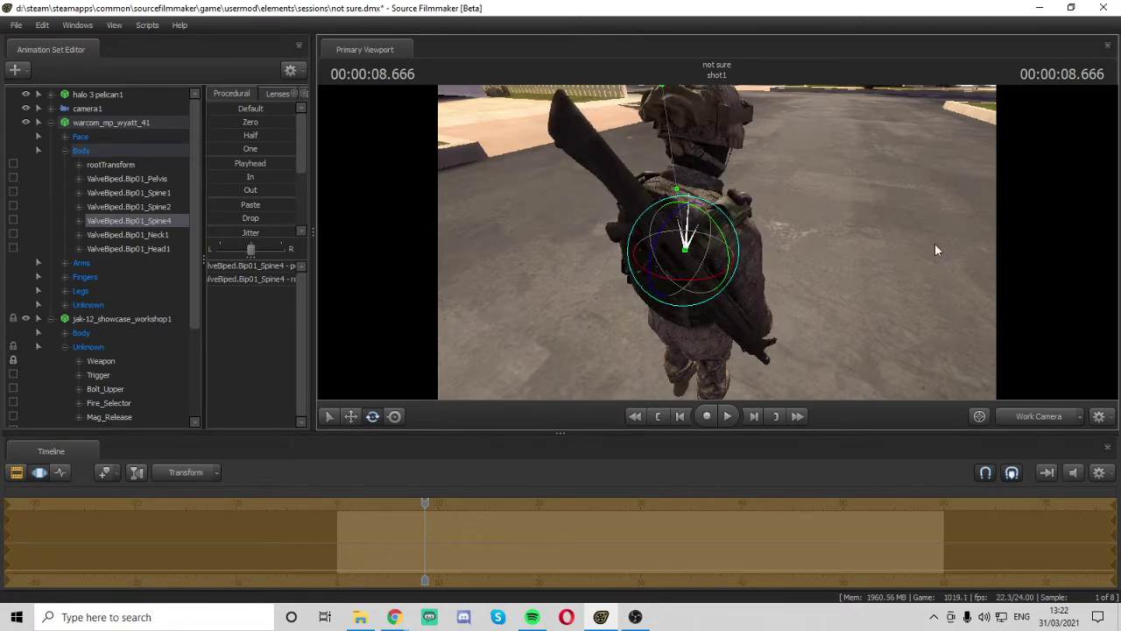
pyautogui.moveTo(937, 248); pyautogui.dragTo(915, 307)
pyautogui.moveTo(717, 298); pyautogui.dragTo(717, 242)
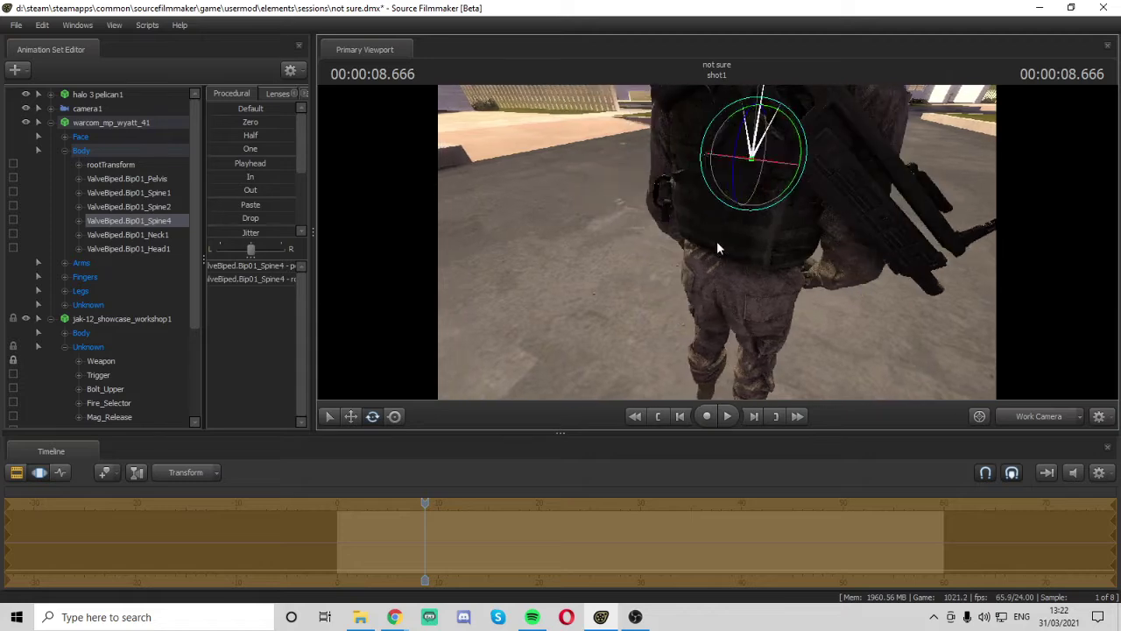
pyautogui.moveTo(734, 170); pyautogui.dragTo(803, 154)
pyautogui.press('ctrl')
pyautogui.hotkey('ctrl', 'z')
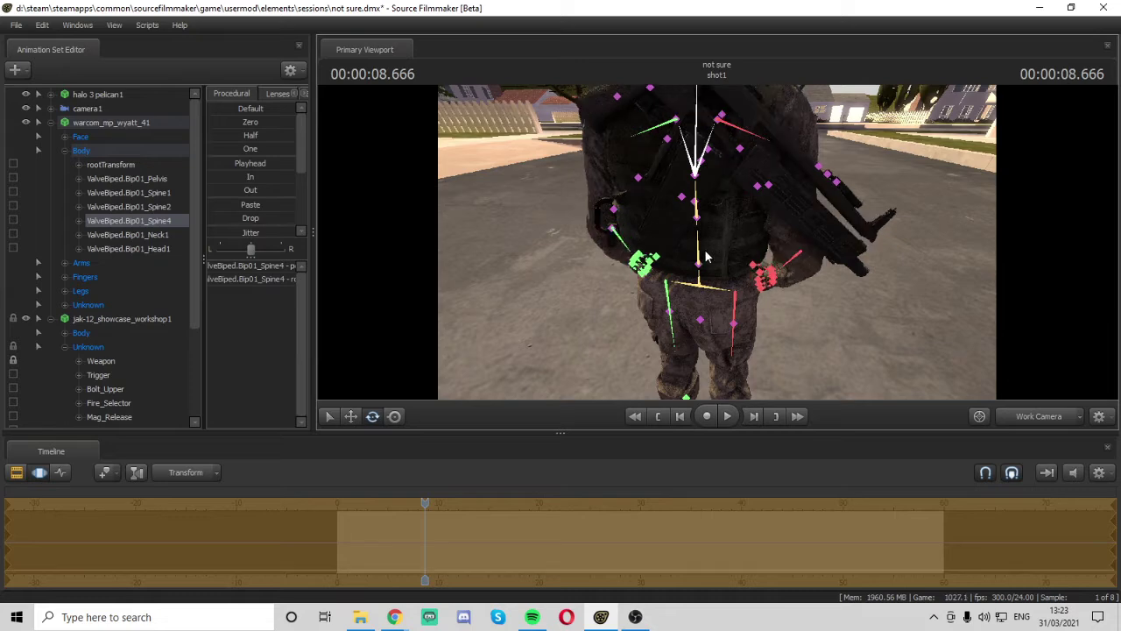
pyautogui.moveTo(690, 300); pyautogui.dragTo(830, 296)
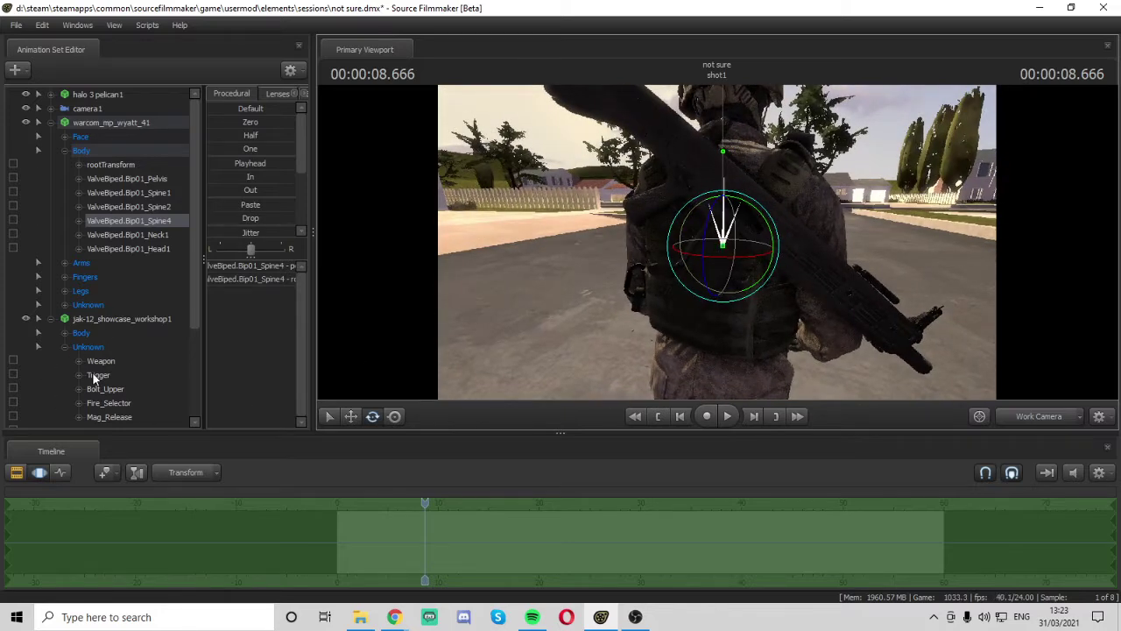
# Try locking the soldier's Spine4 bone to the JAK-12's rootTransform, test it with a rotation, and undo both
pyautogui.click(65, 333)
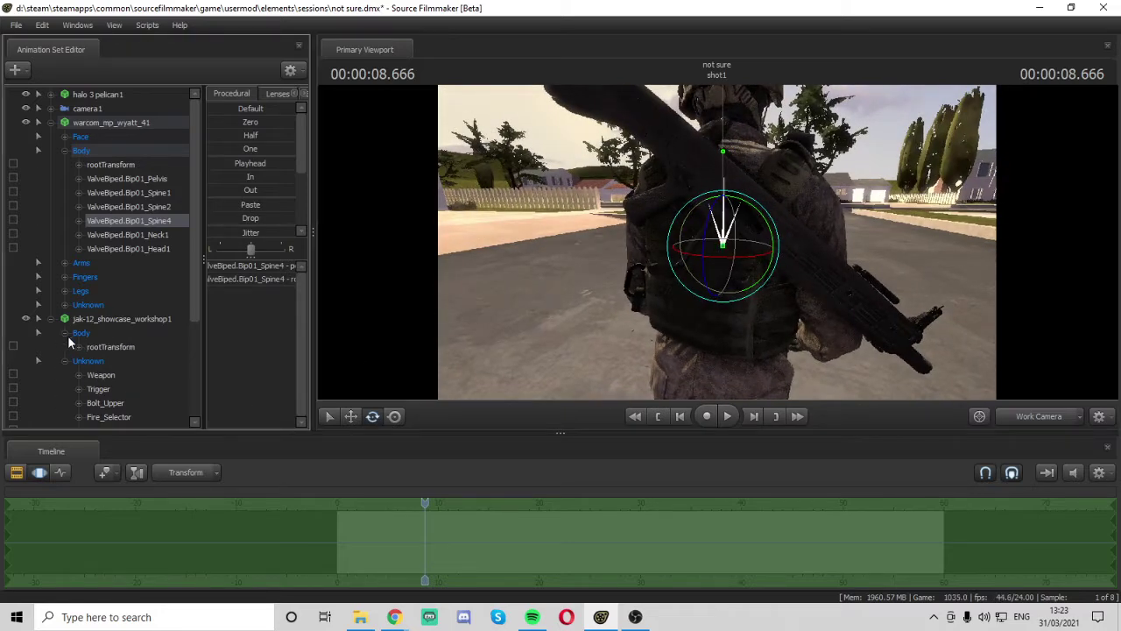
pyautogui.moveTo(81, 333); pyautogui.dragTo(130, 221)
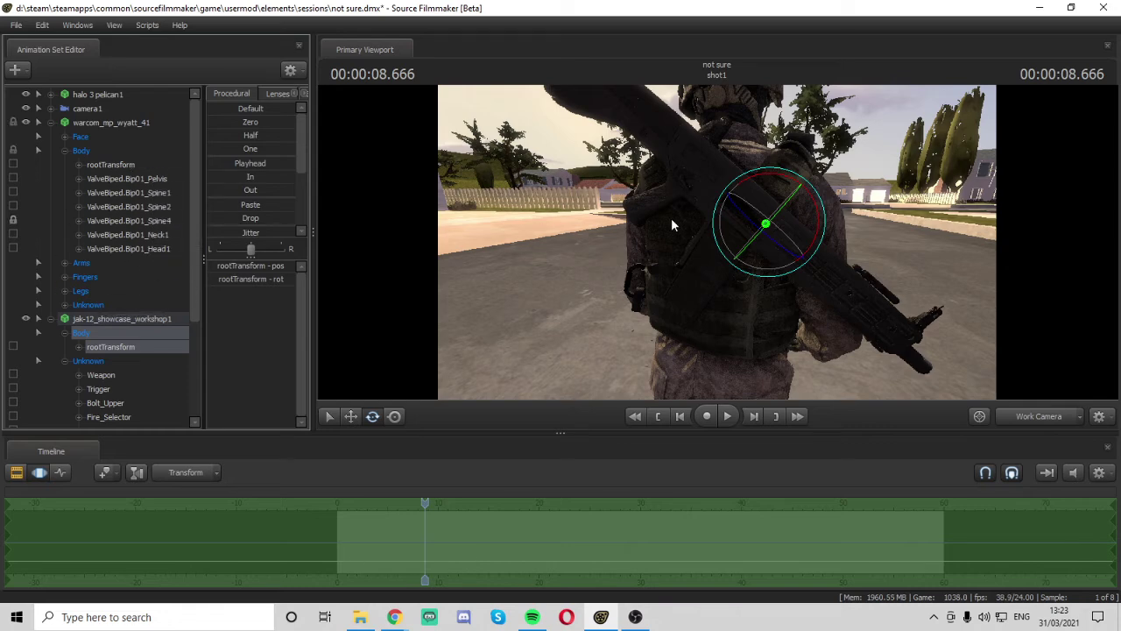
pyautogui.moveTo(775, 218)
pyautogui.mouseDown()
pyautogui.moveTo(781, 210)
pyautogui.moveTo(773, 220)
pyautogui.moveTo(780, 212)
pyautogui.moveTo(762, 213)
pyautogui.mouseUp()
pyautogui.press('ctrl')
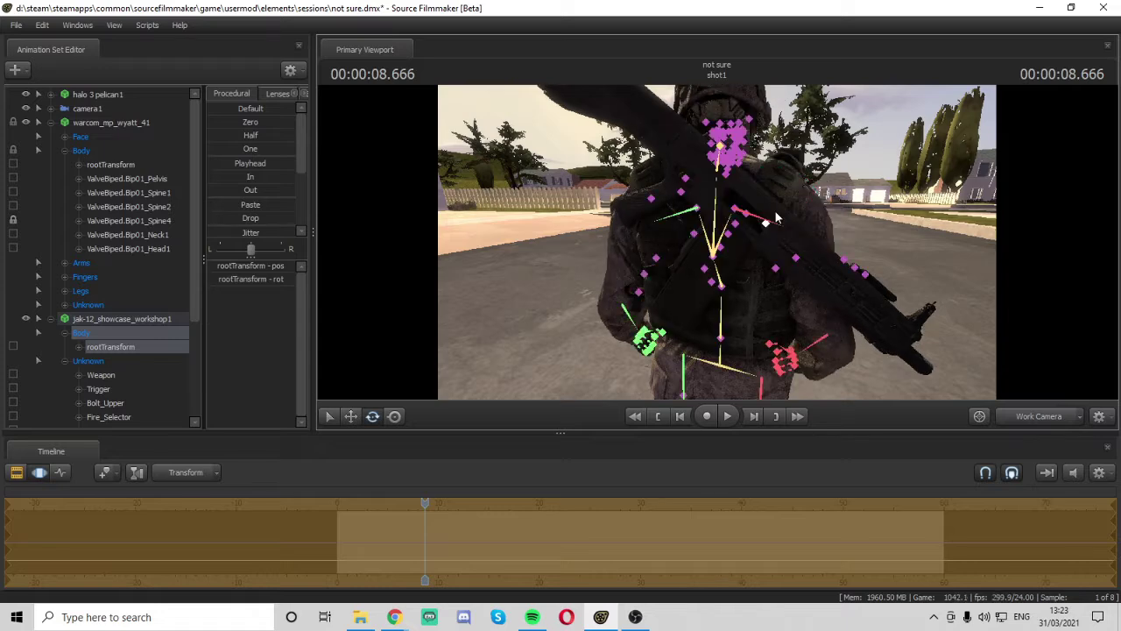
pyautogui.hotkey('ctrl', 'z')
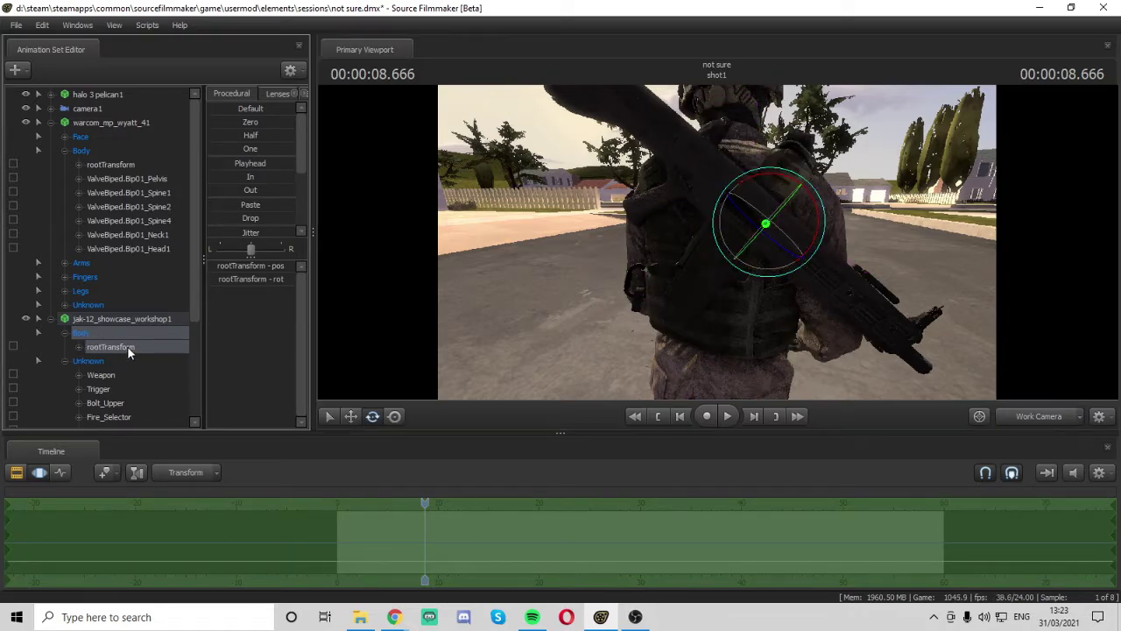
# Lock the JAK-12's rootTransform to the soldier's ValveBiped.Bip01_Spine4 bone and test the attachment on the spine
pyautogui.click(141, 220)
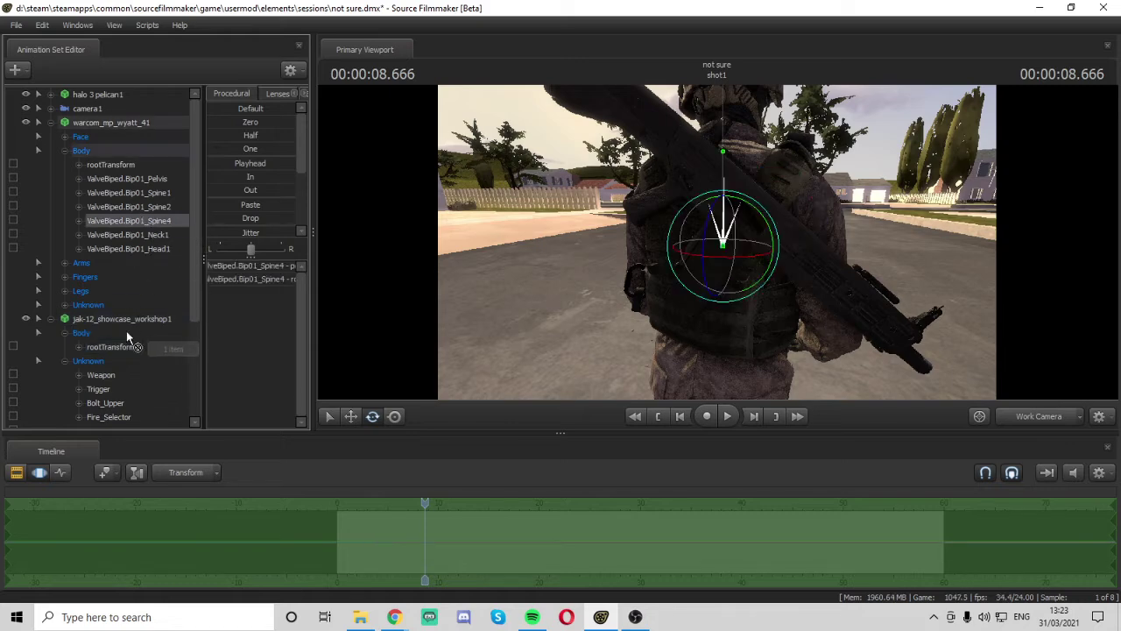
pyautogui.moveTo(697, 243); pyautogui.dragTo(719, 241)
# Test the weapon attachment by moving the soldier's ValveBiped.Bip01_Pelvis bone, and undo the move
pyautogui.moveTo(1035, 193); pyautogui.dragTo(743, 244)
pyautogui.press('s')
pyautogui.press('d')
pyautogui.press('w')
pyautogui.press('ctrl')
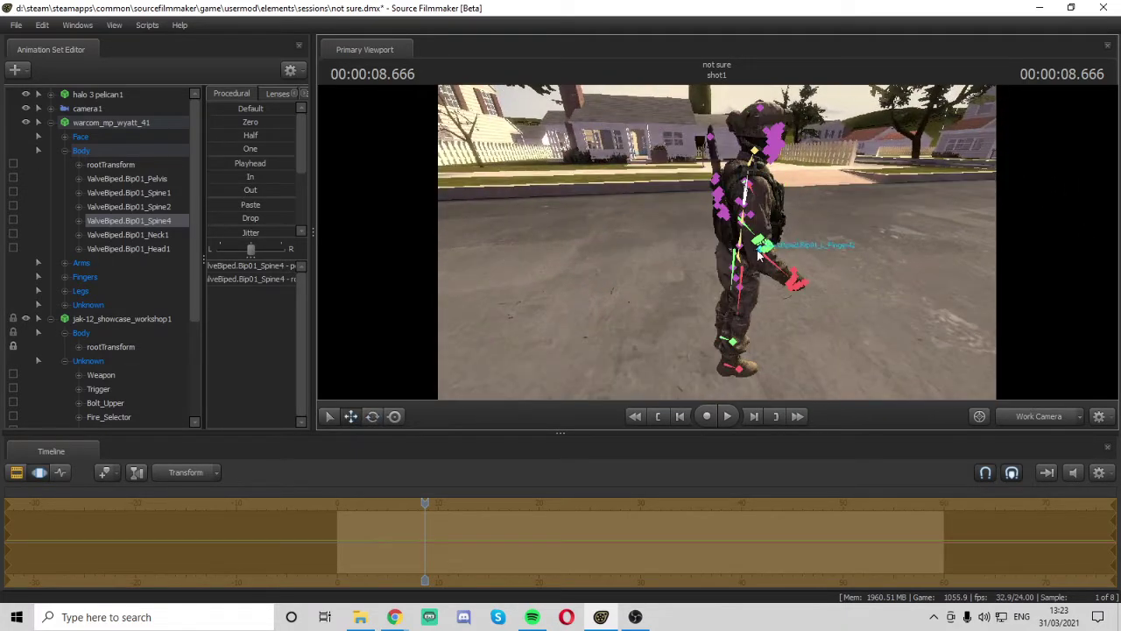
pyautogui.click(744, 257)
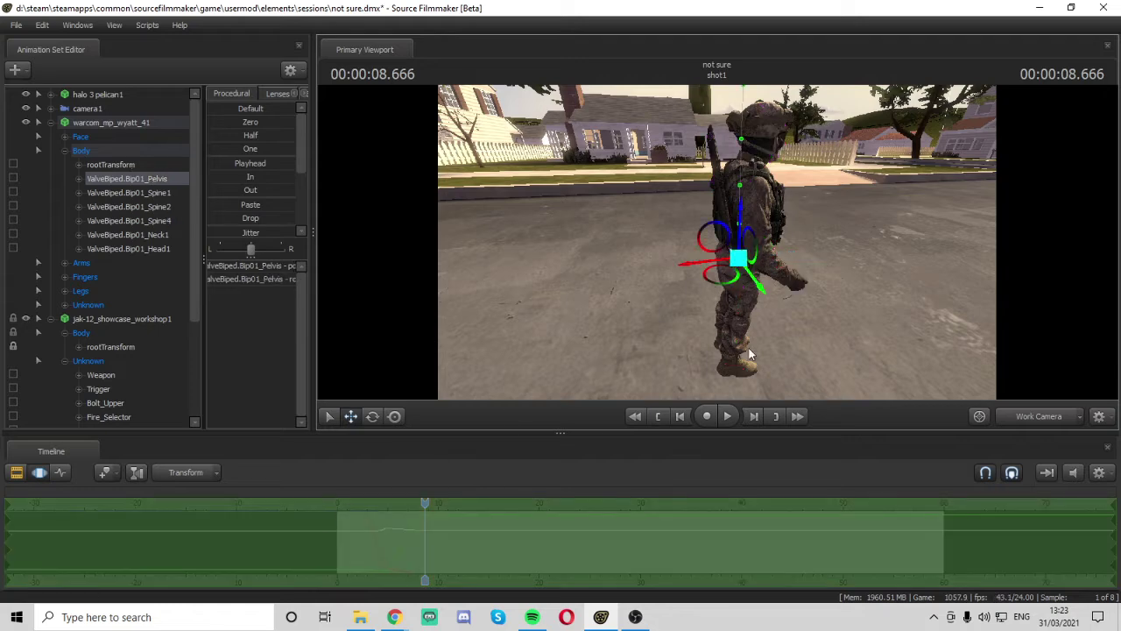
pyautogui.moveTo(693, 265); pyautogui.dragTo(750, 258)
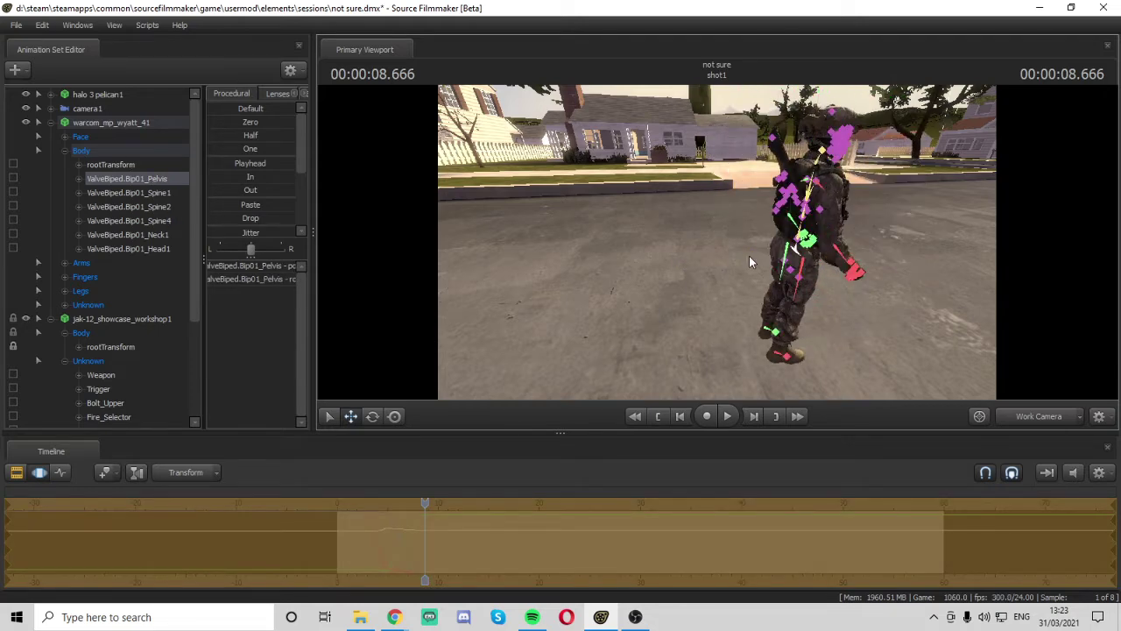
pyautogui.hotkey('ctrl', 'z')
pyautogui.moveTo(578, 276); pyautogui.dragTo(717, 250)
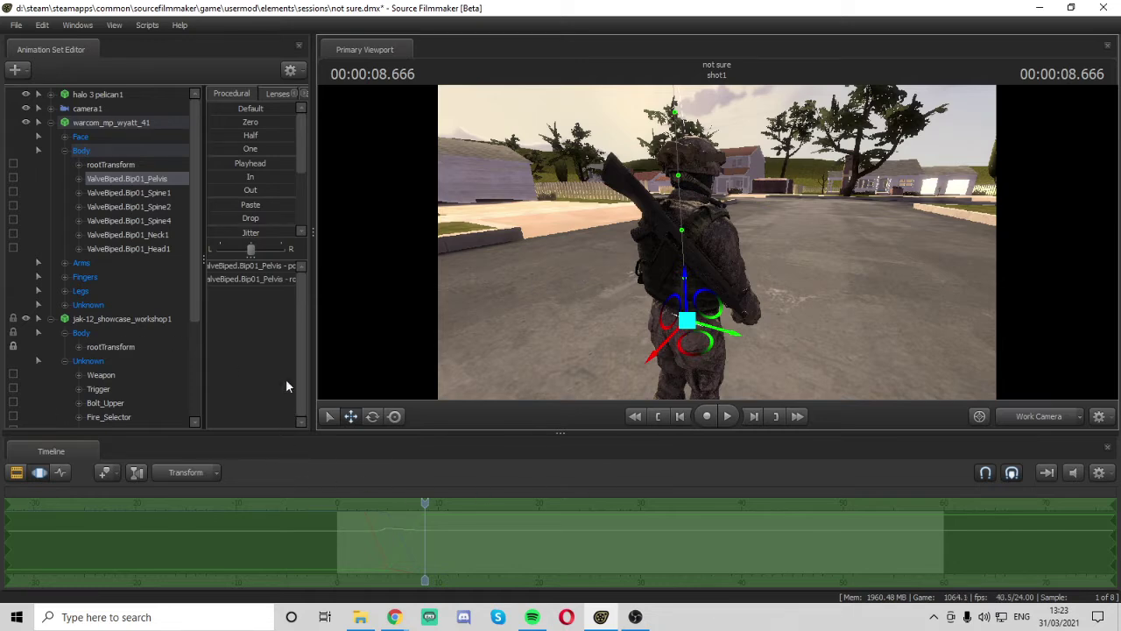
# In the Graph Editor, rotate the soldier's pelvis at 00:00:09.541 so he turns around on the road
pyautogui.click(62, 470)
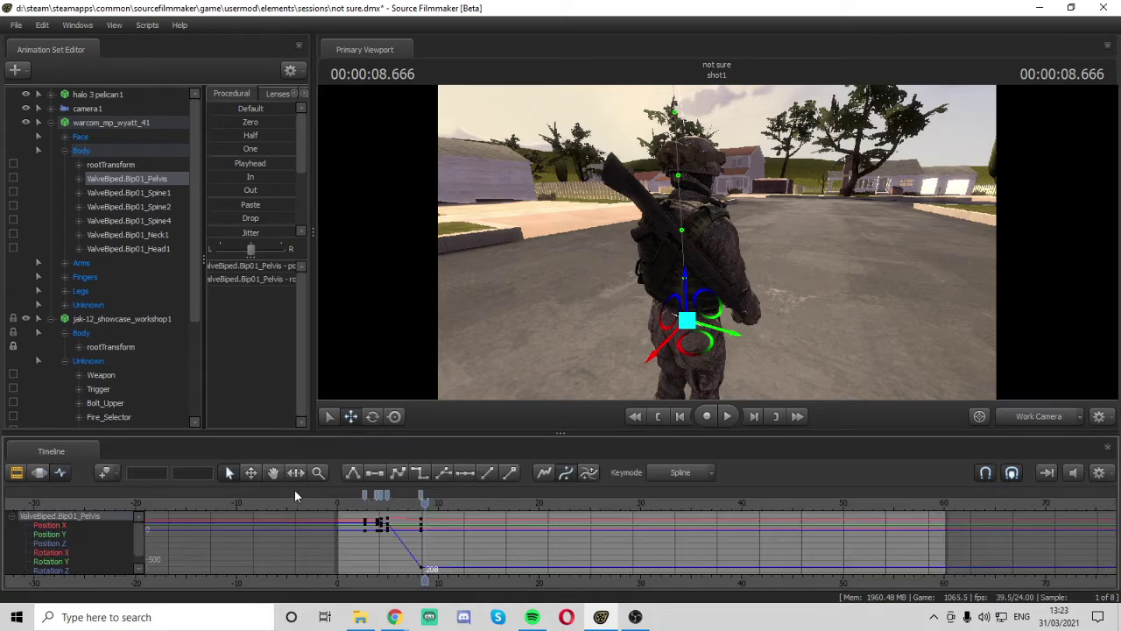
pyautogui.click(434, 501)
pyautogui.click(372, 416)
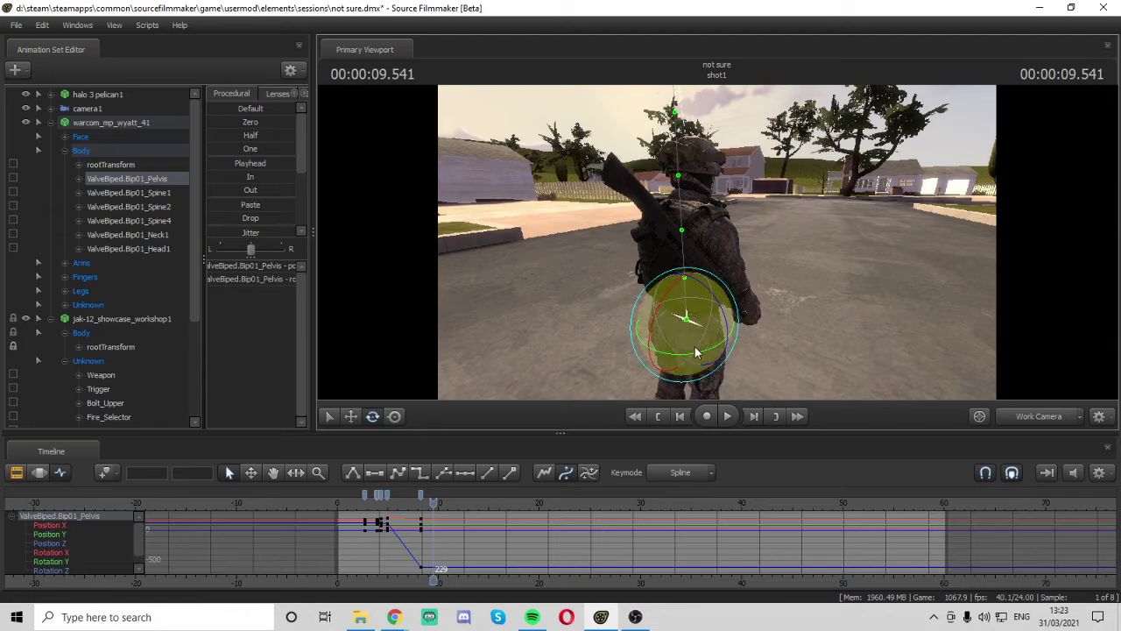
pyautogui.moveTo(675, 355); pyautogui.dragTo(638, 328)
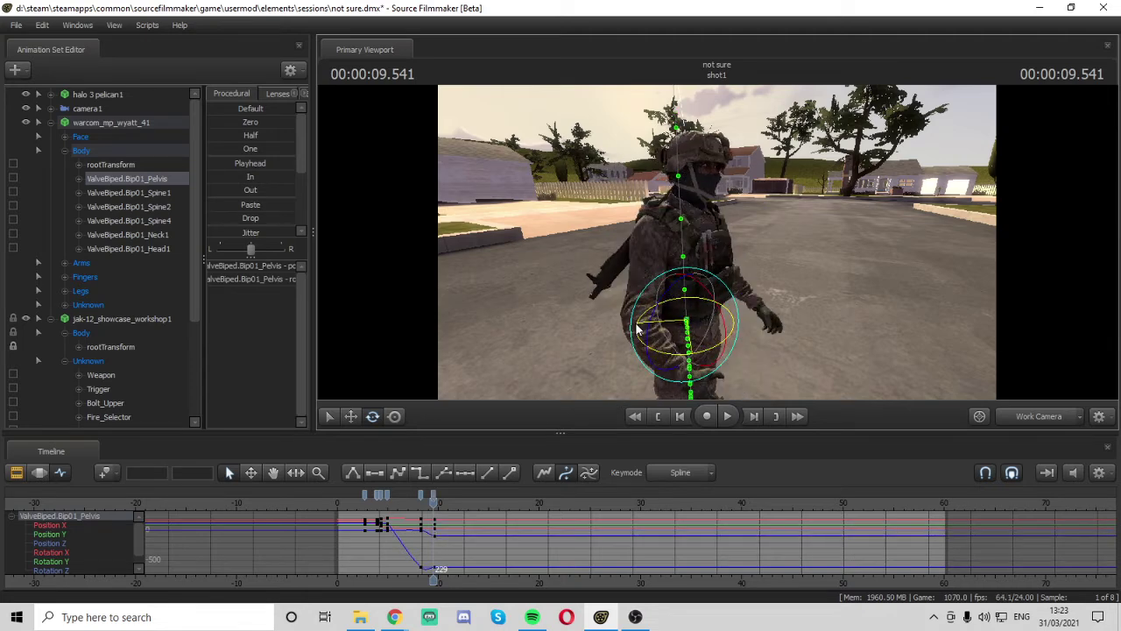
# Flatten the tangents of all the soldier's Pelvis keyframes to ease the drop and the turn
pyautogui.moveTo(435, 501); pyautogui.dragTo(423, 498)
pyautogui.scroll(2, 388, 537)
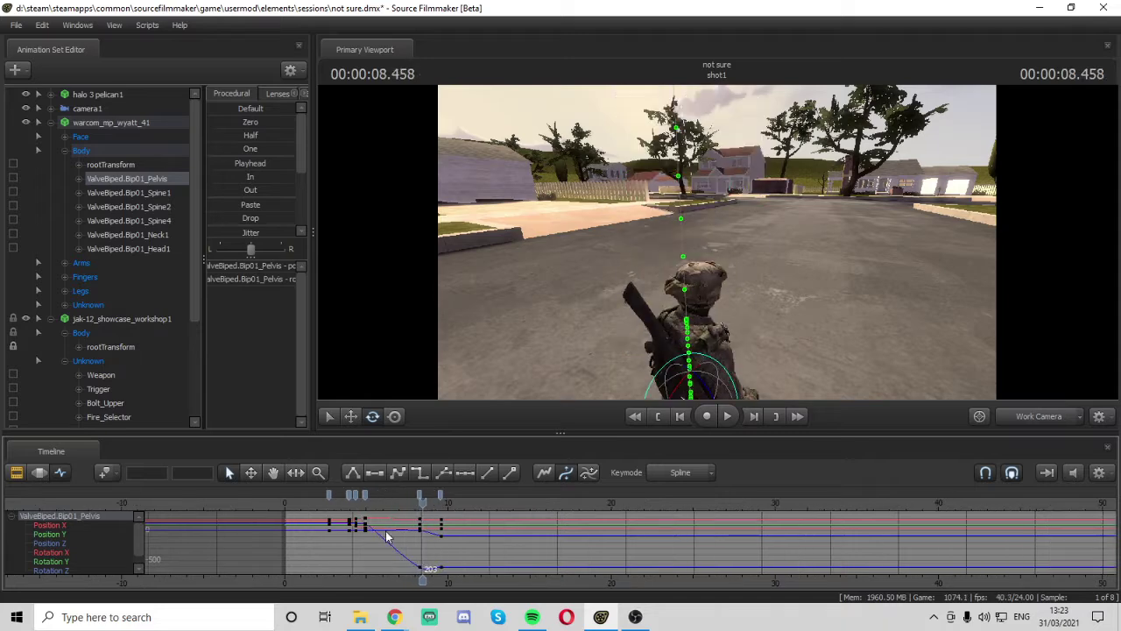
pyautogui.moveTo(318, 515); pyautogui.dragTo(487, 588)
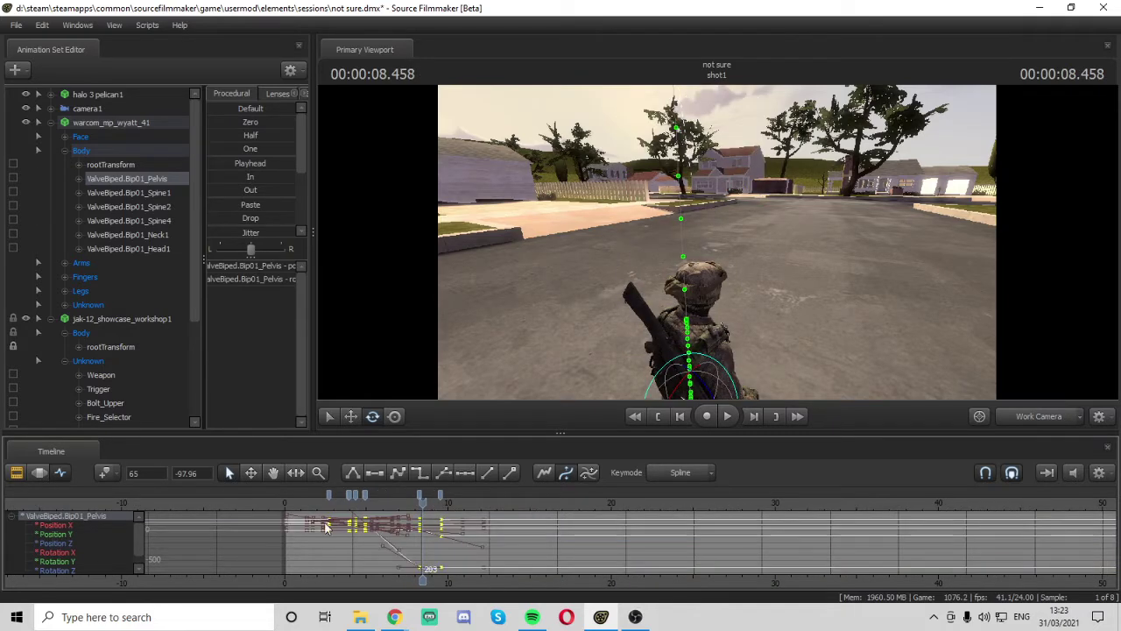
pyautogui.click(374, 473)
pyautogui.click(405, 546)
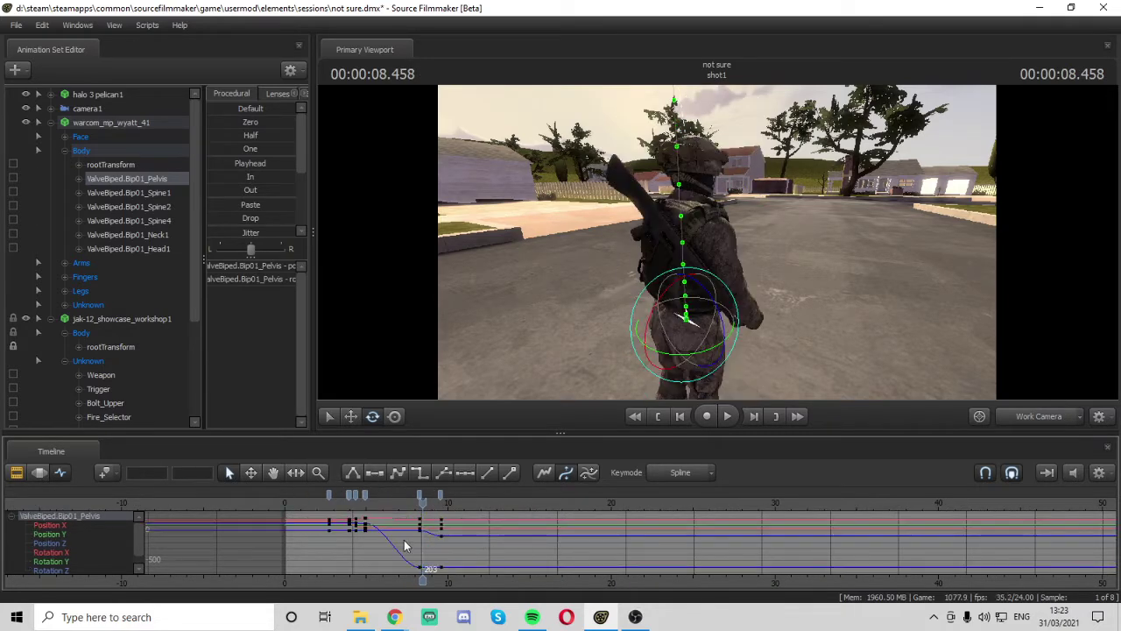
# Play back the landing and turn, replay from 00:00:02.541, and bring the playhead to 00:00:10.625
pyautogui.moveTo(421, 506); pyautogui.dragTo(400, 507)
pyautogui.press('space')
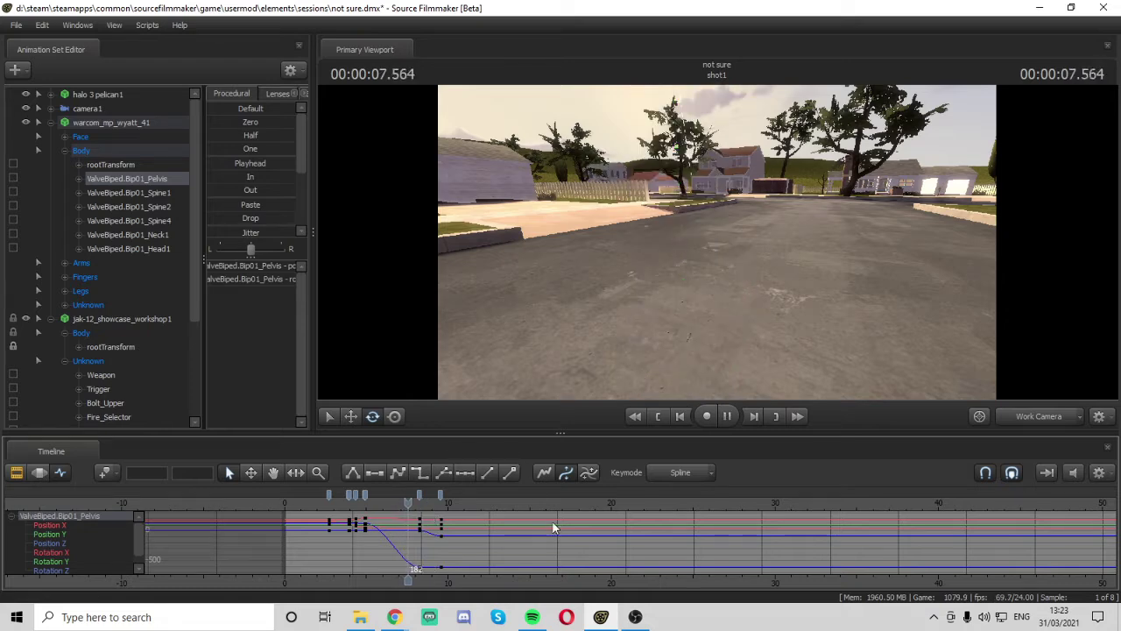
pyautogui.press('space')
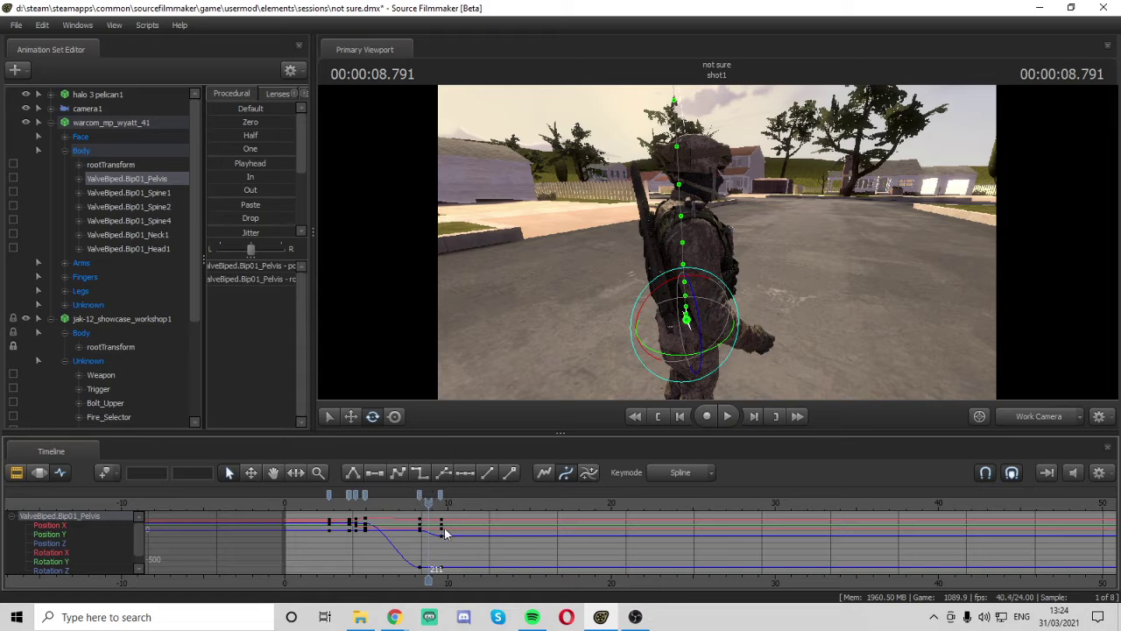
pyautogui.moveTo(427, 503); pyautogui.dragTo(326, 528)
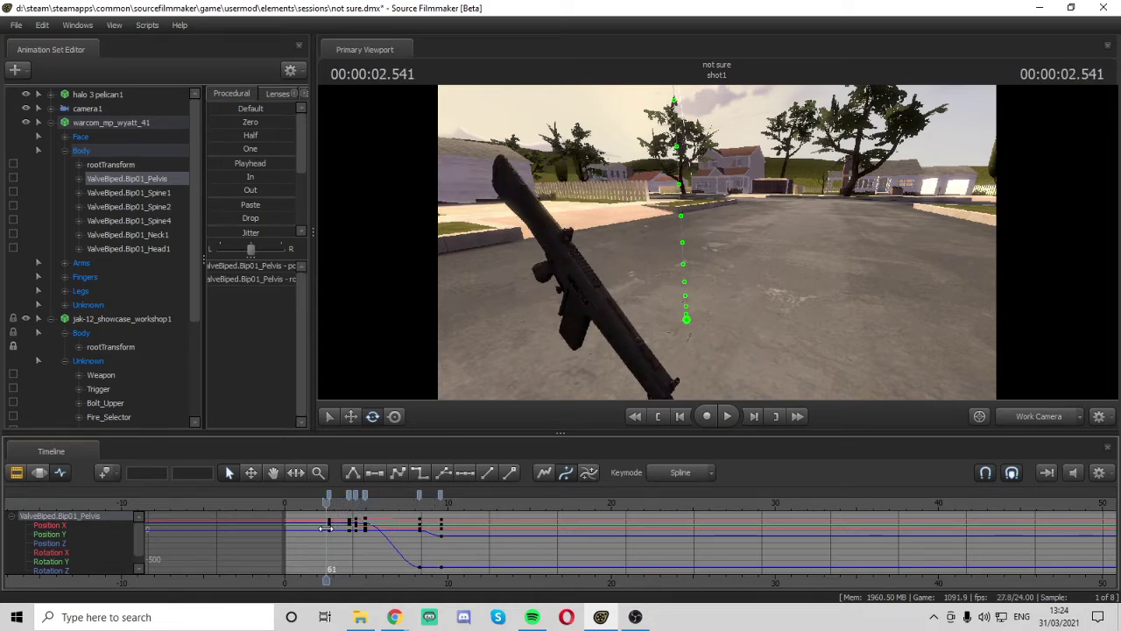
pyautogui.press('space')
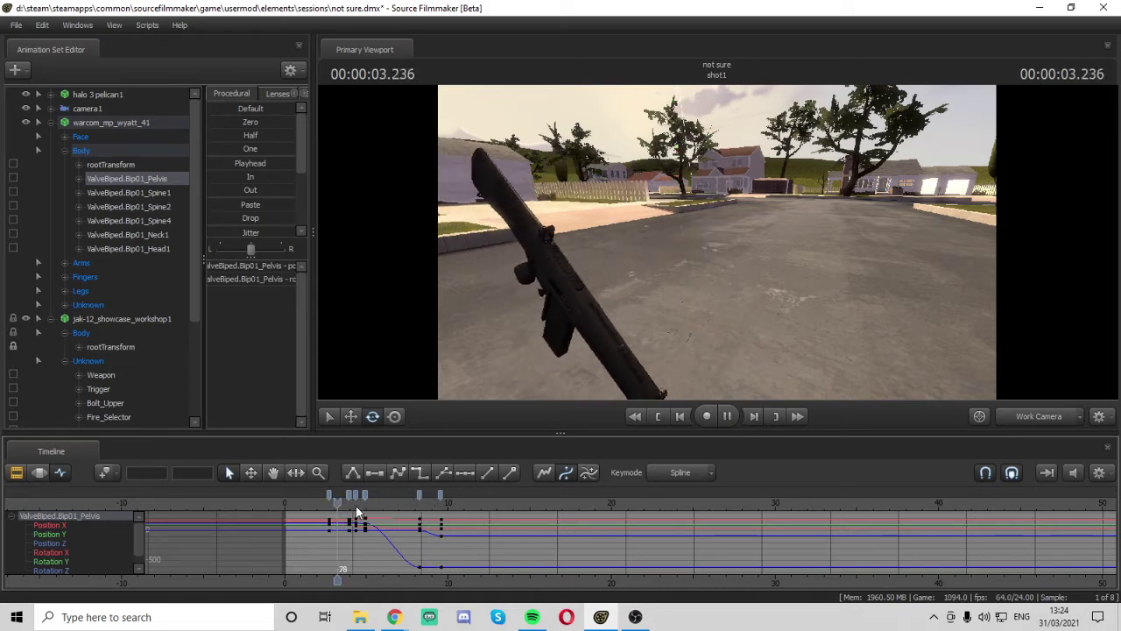
pyautogui.moveTo(348, 505); pyautogui.dragTo(459, 512)
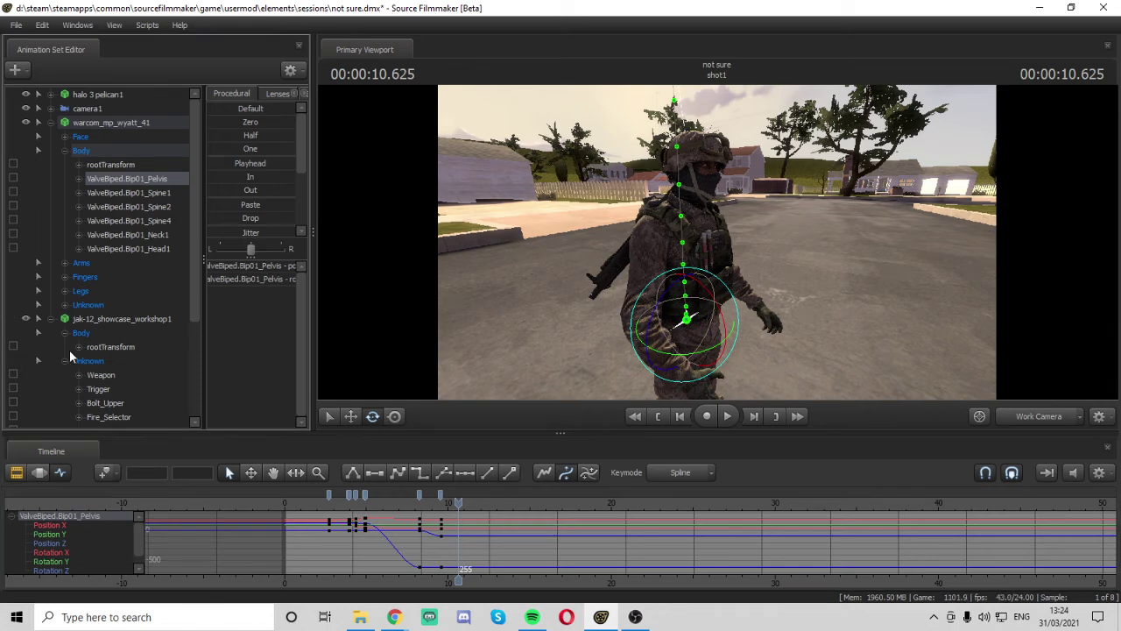
# Try moving the soldier's pelvis sideways away from the weapon at 00:00:10.625, and undo the move
pyautogui.click(353, 417)
pyautogui.moveTo(722, 333); pyautogui.dragTo(786, 352)
pyautogui.press('ctrl')
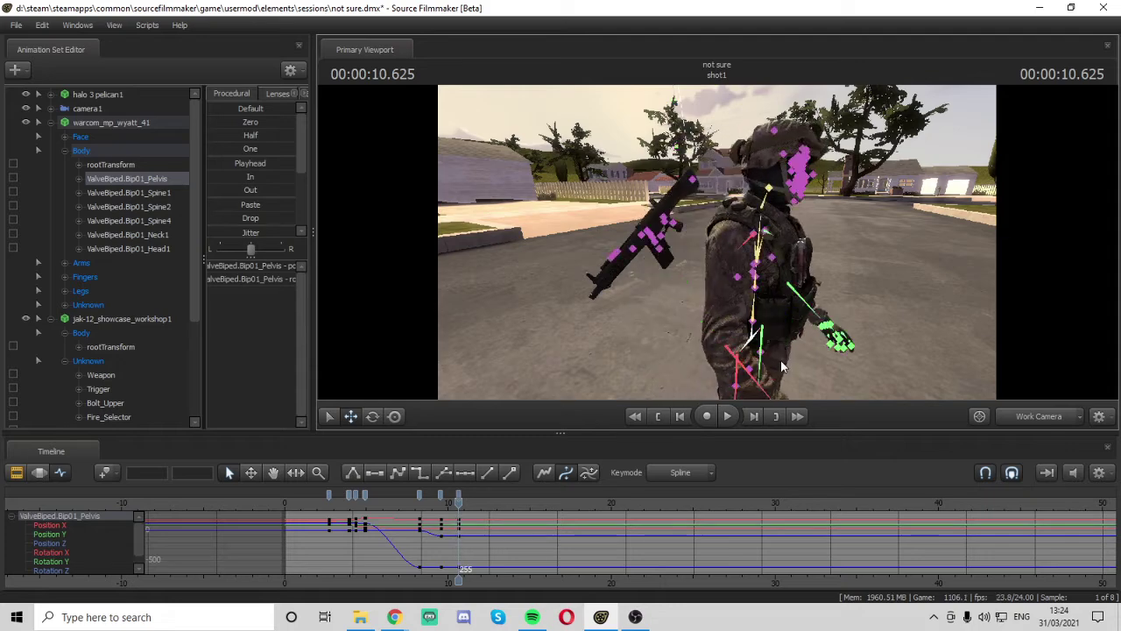
pyautogui.hotkey('ctrl', 'z')
# Try moving the soldier from the road to the lawn in front of the house, and undo back to the locked weapon
pyautogui.moveTo(587, 319); pyautogui.dragTo(688, 314)
pyautogui.press('s')
pyautogui.moveTo(713, 261); pyautogui.dragTo(754, 261)
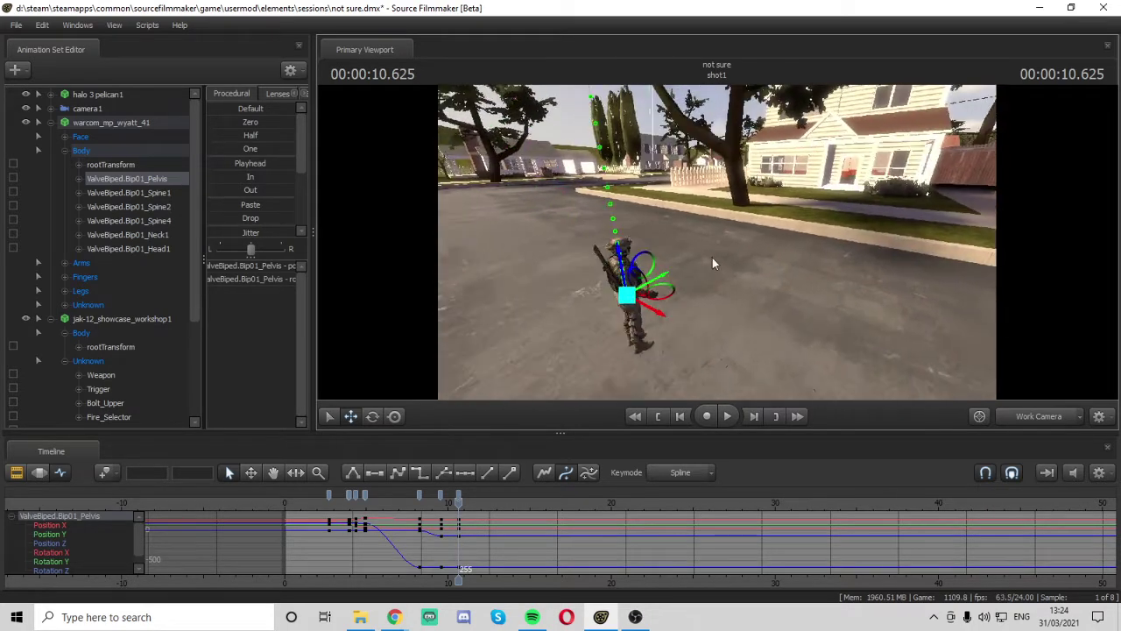
pyautogui.moveTo(661, 282); pyautogui.dragTo(885, 159)
pyautogui.press('w')
pyautogui.moveTo(708, 249)
pyautogui.mouseDown()
pyautogui.moveTo(745, 235)
pyautogui.moveTo(708, 249)
pyautogui.mouseUp()
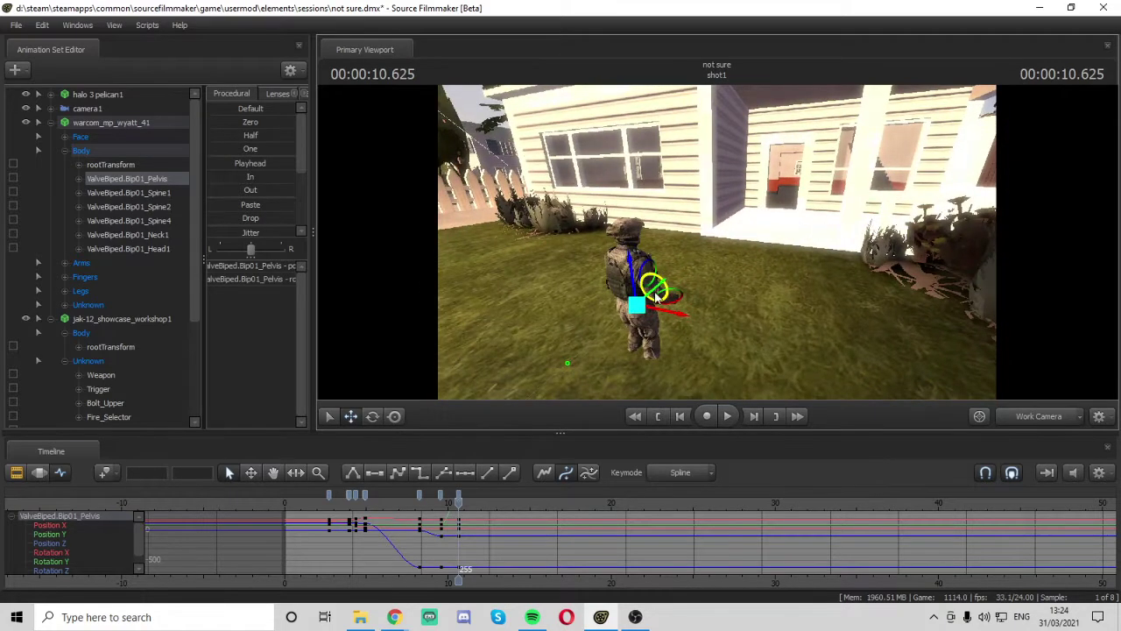
pyautogui.hotkey('ctrl', 'z')
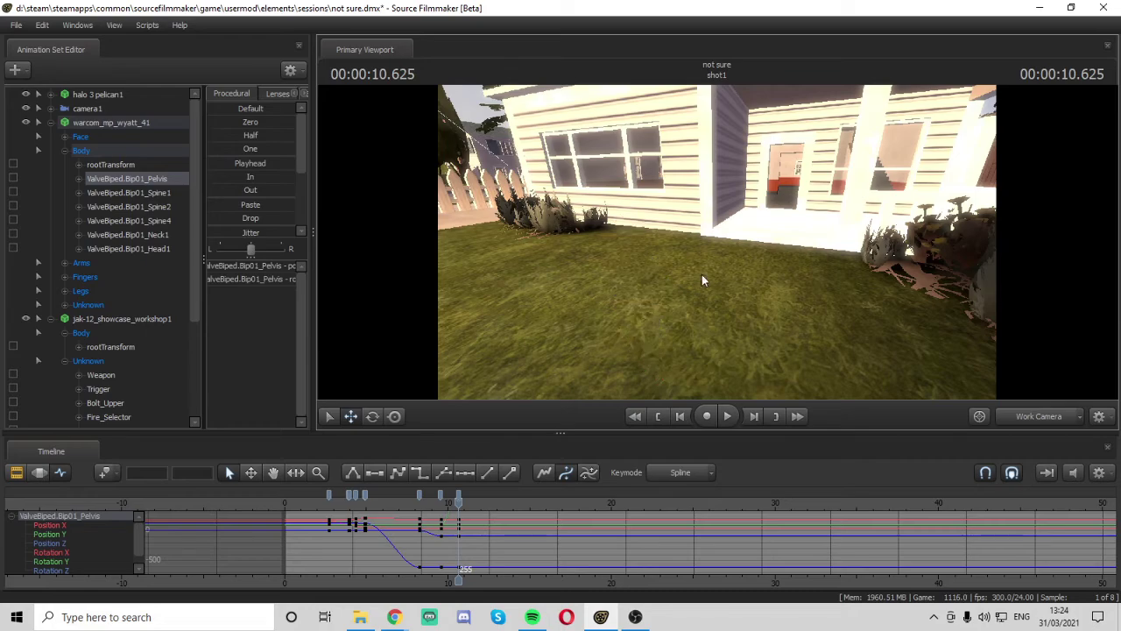
pyautogui.moveTo(703, 275); pyautogui.dragTo(823, 180)
pyautogui.press('w')
pyautogui.hotkey('ctrl', 'z')
# Move the soldier's pelvis across the lawn to the house's front doorway at 00:00:10.625
pyautogui.press('w')
pyautogui.press('s')
pyautogui.press('w')
pyautogui.press('w')
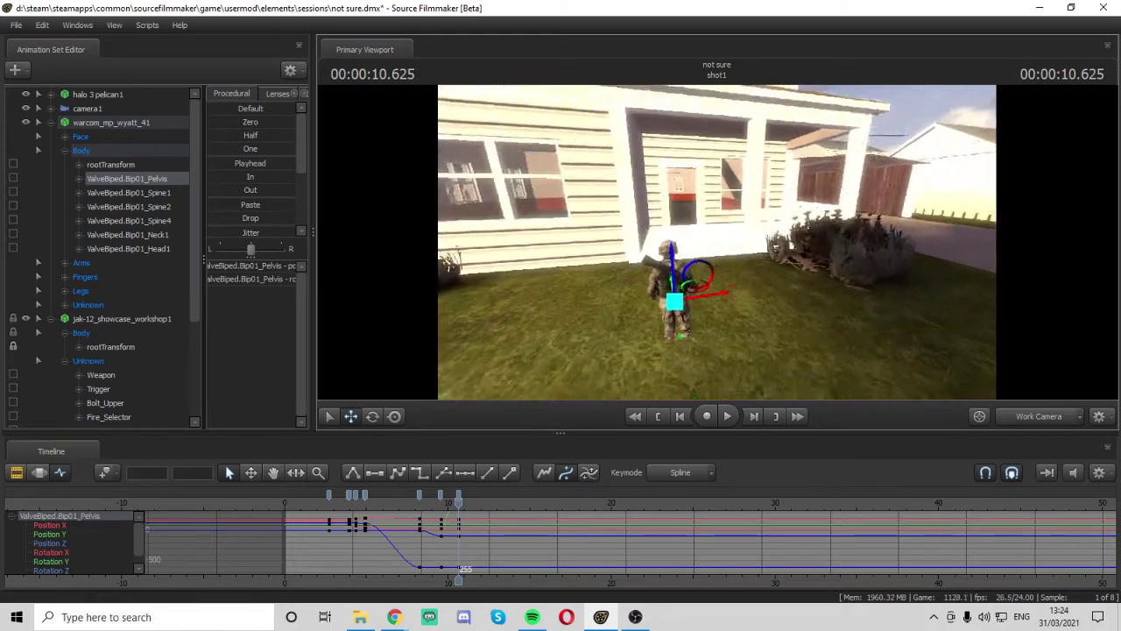
pyautogui.moveTo(675, 263); pyautogui.dragTo(711, 186)
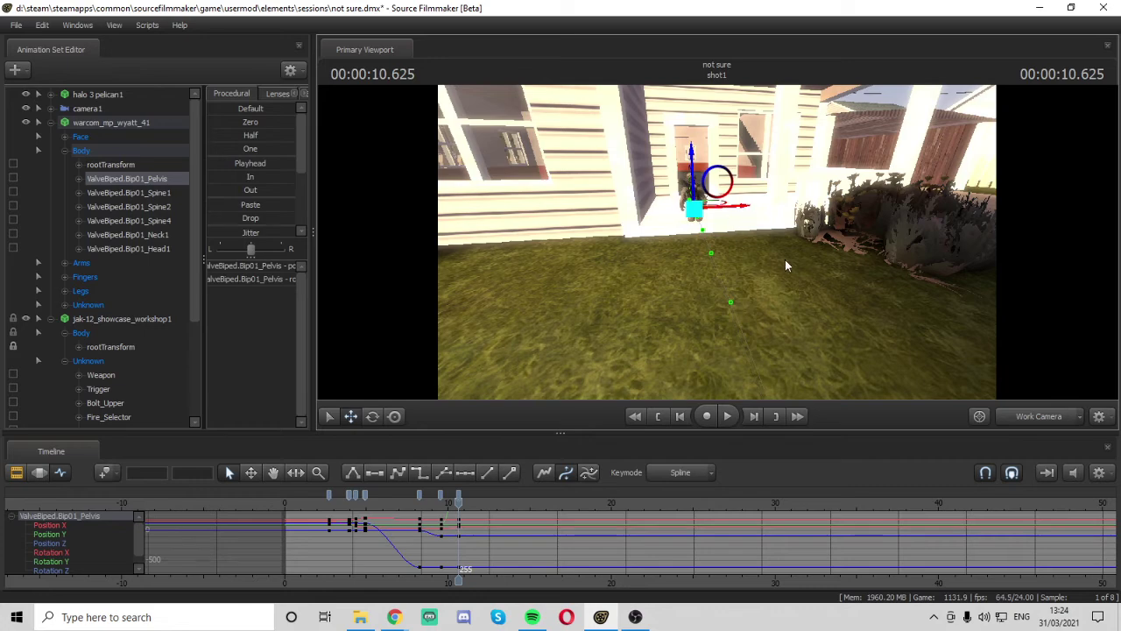
# Reposition the soldier's pelvis so he stands on the house's front porch at 00:00:10.625
pyautogui.moveTo(786, 266); pyautogui.dragTo(777, 157)
pyautogui.press('w')
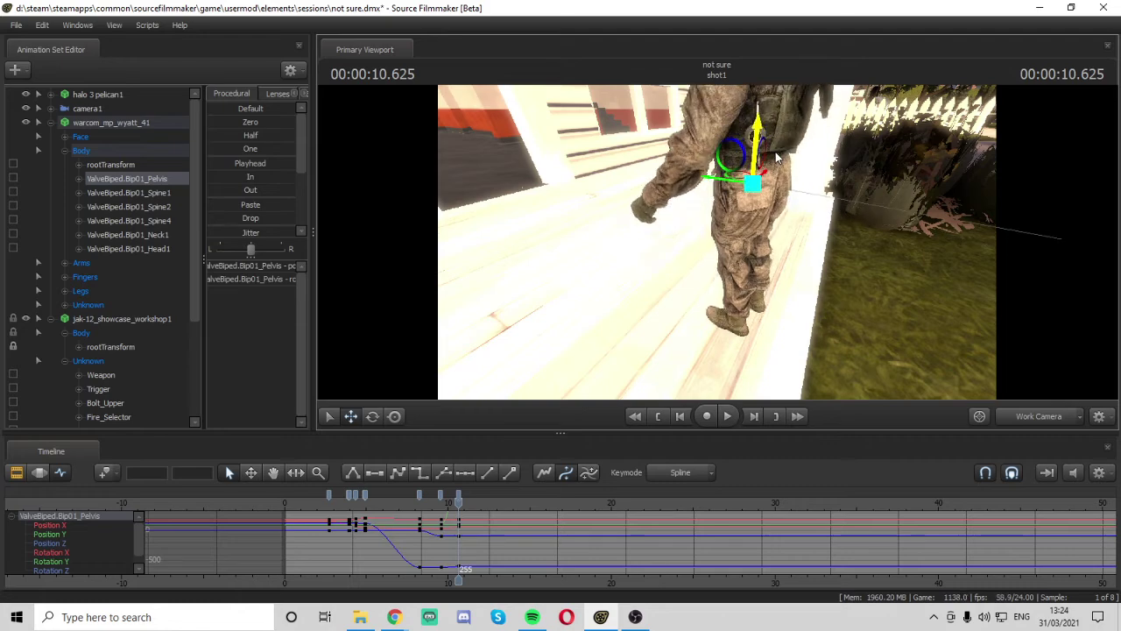
pyautogui.moveTo(714, 176); pyautogui.dragTo(430, 53)
pyautogui.moveTo(717, 242)
pyautogui.mouseDown()
pyautogui.moveTo(911, 254)
pyautogui.moveTo(920, 202)
pyautogui.moveTo(728, 242)
pyautogui.moveTo(731, 324)
pyautogui.moveTo(701, 385)
pyautogui.moveTo(780, 280)
pyautogui.moveTo(797, 219)
pyautogui.moveTo(819, 237)
pyautogui.moveTo(710, 244)
pyautogui.mouseUp()
pyautogui.press('w')
pyautogui.press('w')
pyautogui.press('w')
pyautogui.moveTo(637, 260); pyautogui.dragTo(718, 261)
pyautogui.press('w')
pyautogui.moveTo(749, 297); pyautogui.dragTo(776, 297)
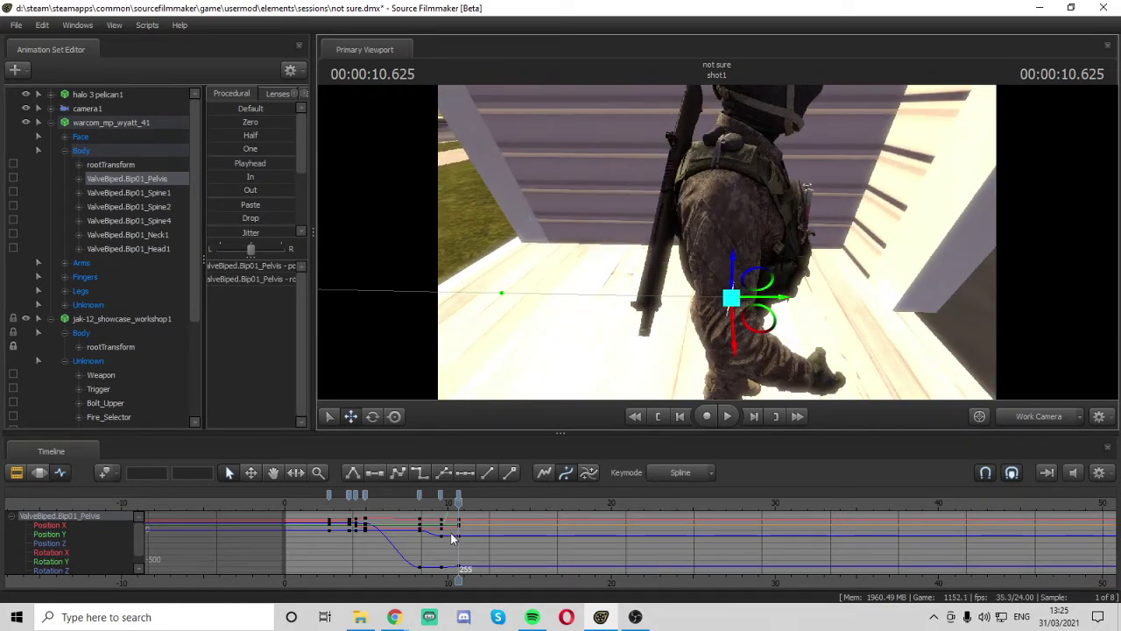
# Move the soldier pelvis's last keyframe from 00:00:10.625 to frame 393
pyautogui.moveTo(507, 503); pyautogui.dragTo(289, 600)
pyautogui.click(384, 474)
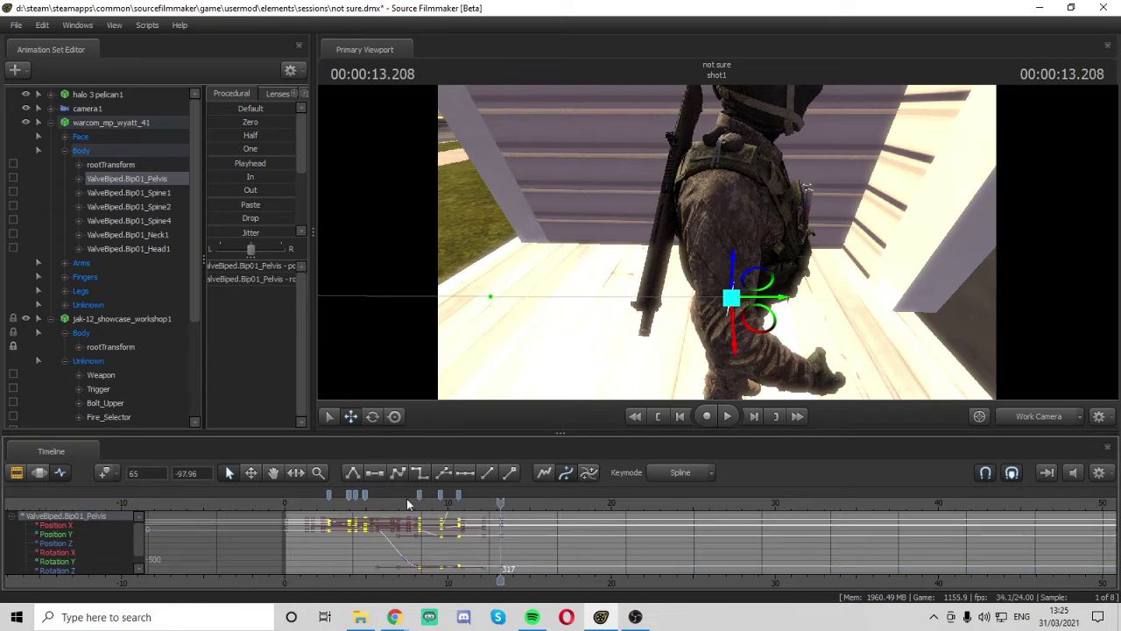
pyautogui.click(565, 529)
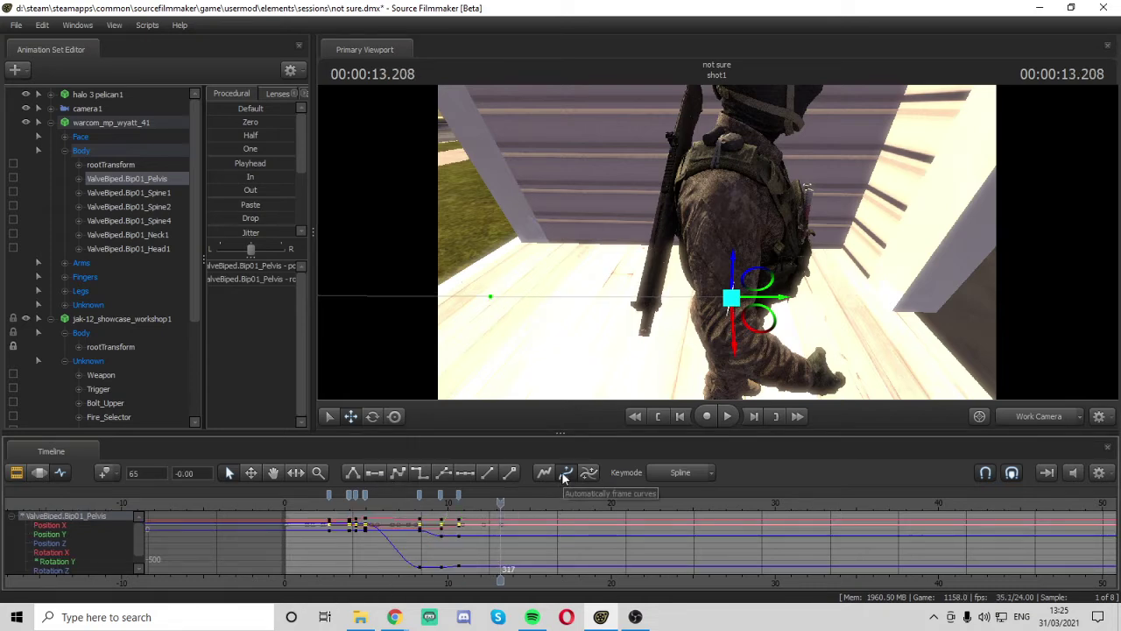
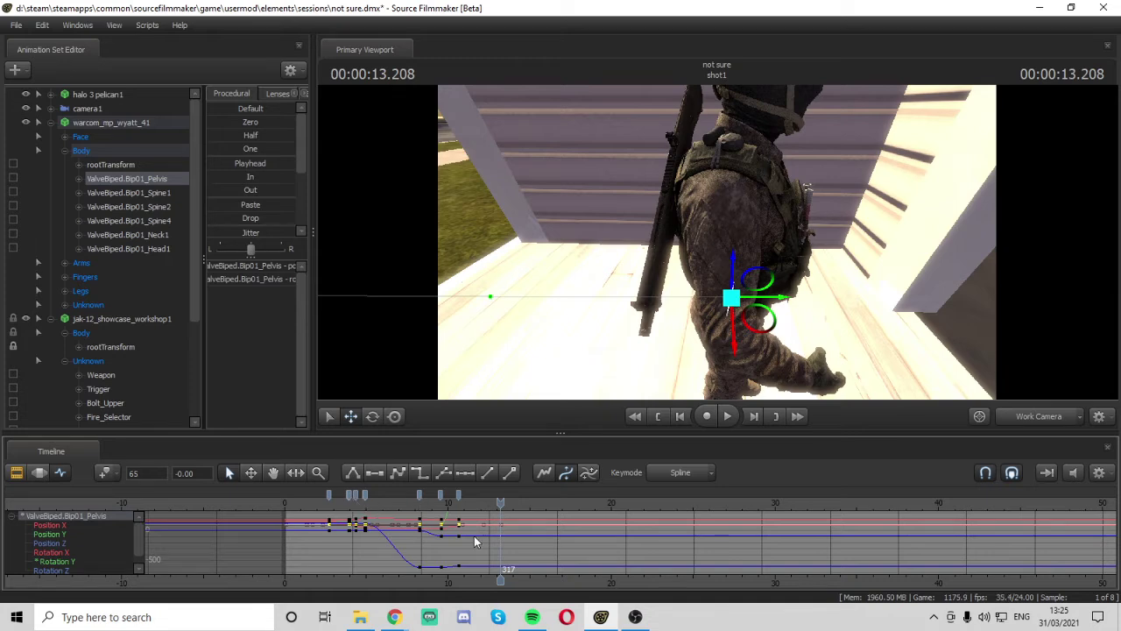
pyautogui.click(444, 524)
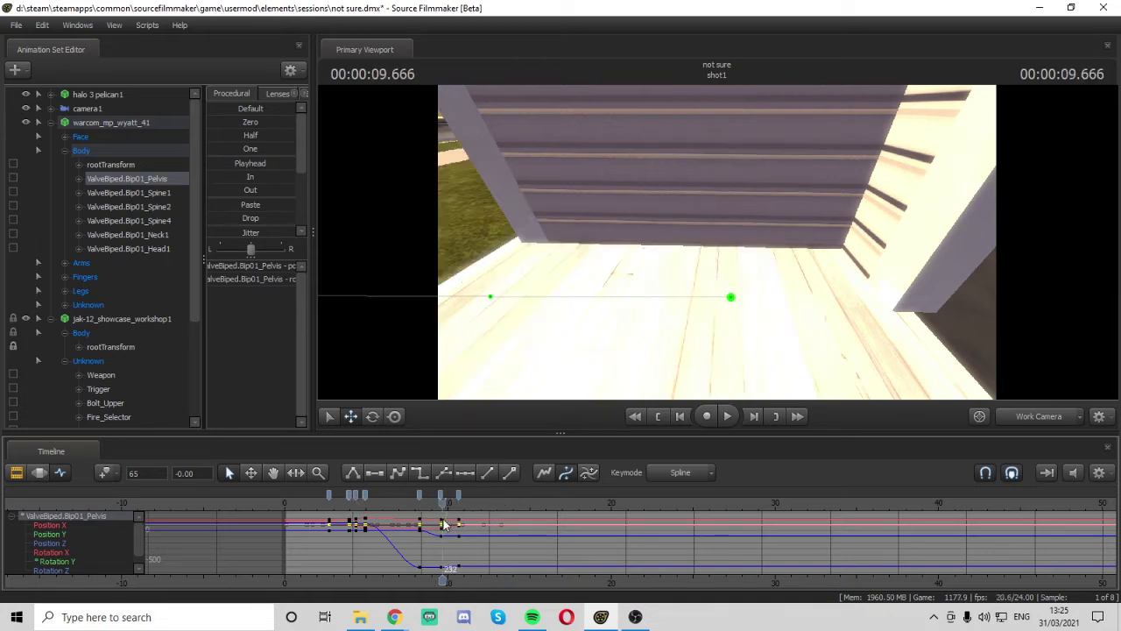
pyautogui.moveTo(459, 496); pyautogui.dragTo(553, 494)
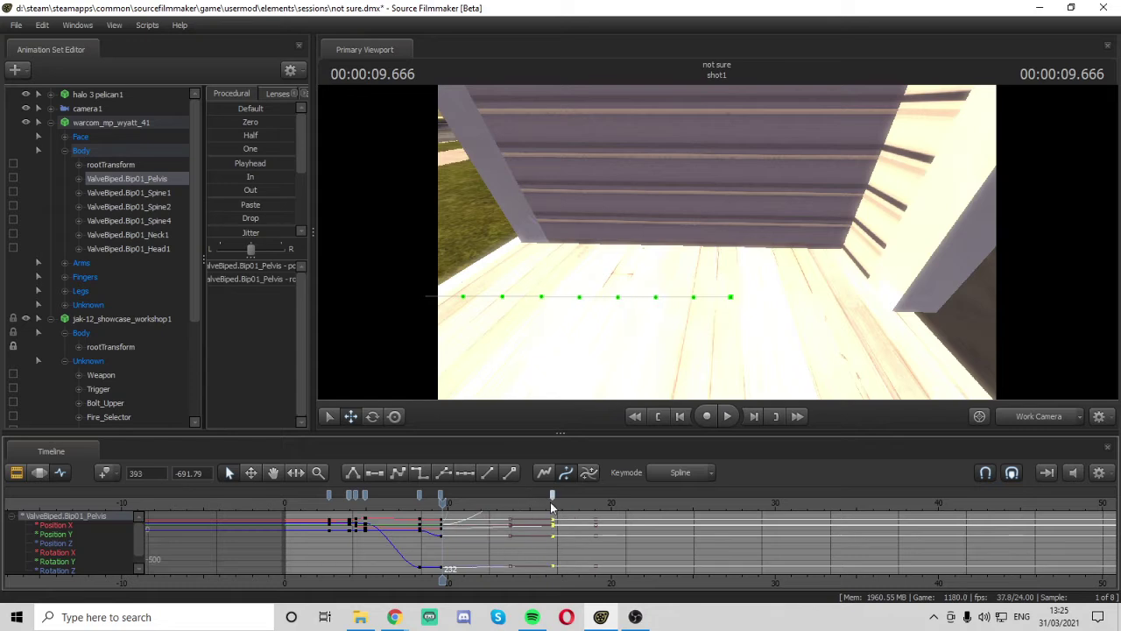
# Play back the move to the house from 00:00:09.666, stop at 00:00:16.708, and view the soldier on the porch
pyautogui.press('space')
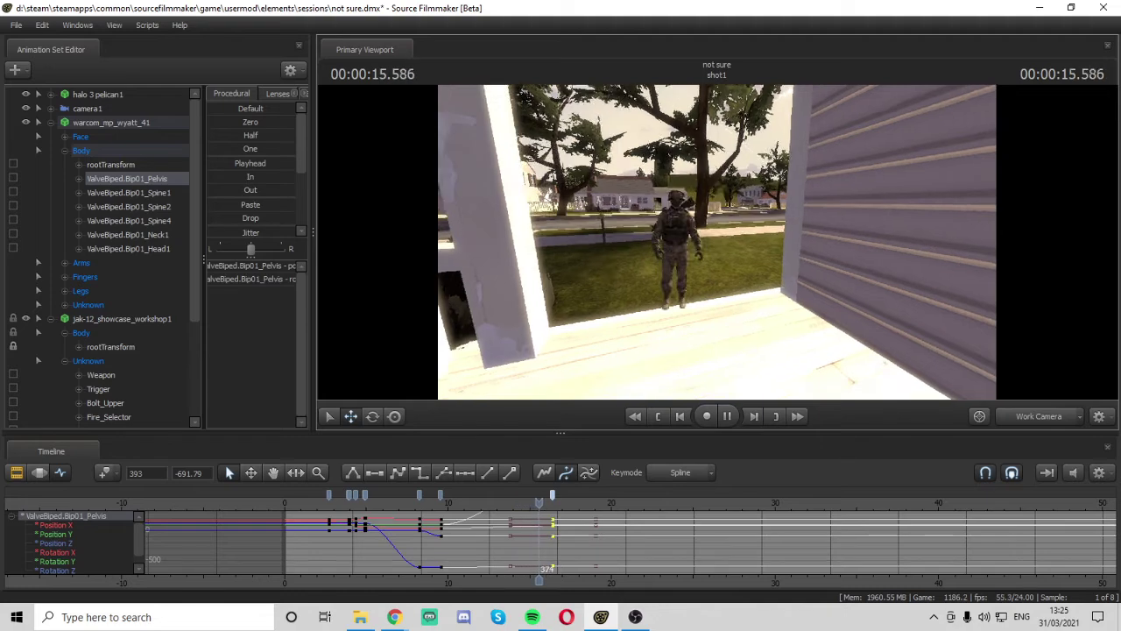
pyautogui.moveTo(713, 247)
pyautogui.mouseDown()
pyautogui.moveTo(713, 201)
pyautogui.moveTo(710, 258)
pyautogui.mouseUp()
pyautogui.press('space')
pyautogui.press('s')
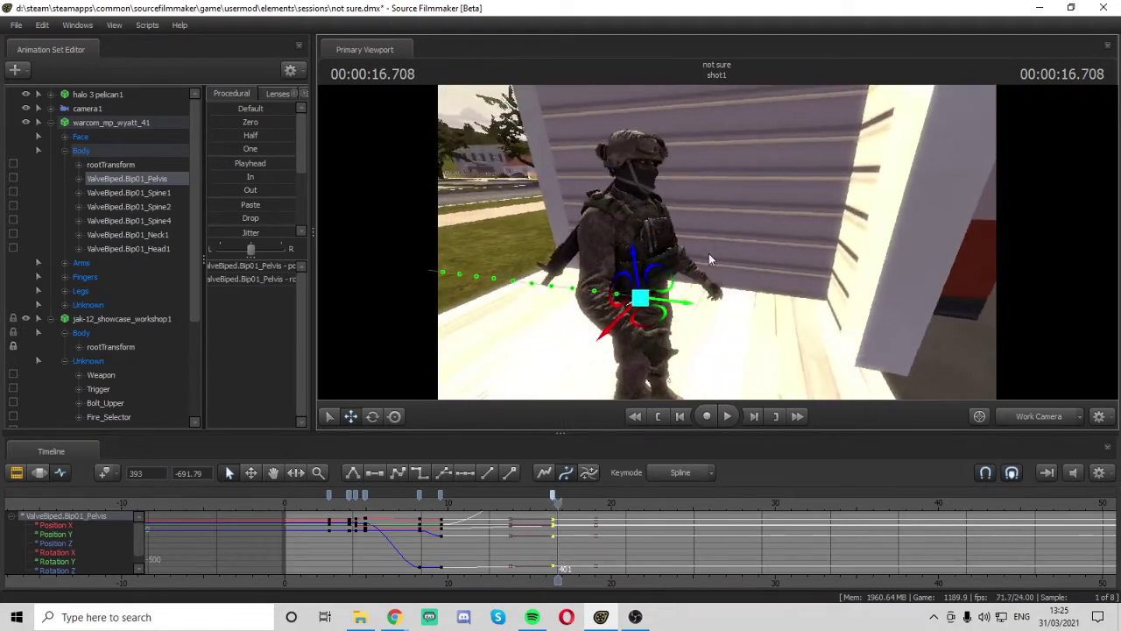
# Unlock the JAK-12 at 00:00:16.708 and collapse its animation set
pyautogui.moveTo(860, 374); pyautogui.dragTo(713, 245)
pyautogui.press('d')
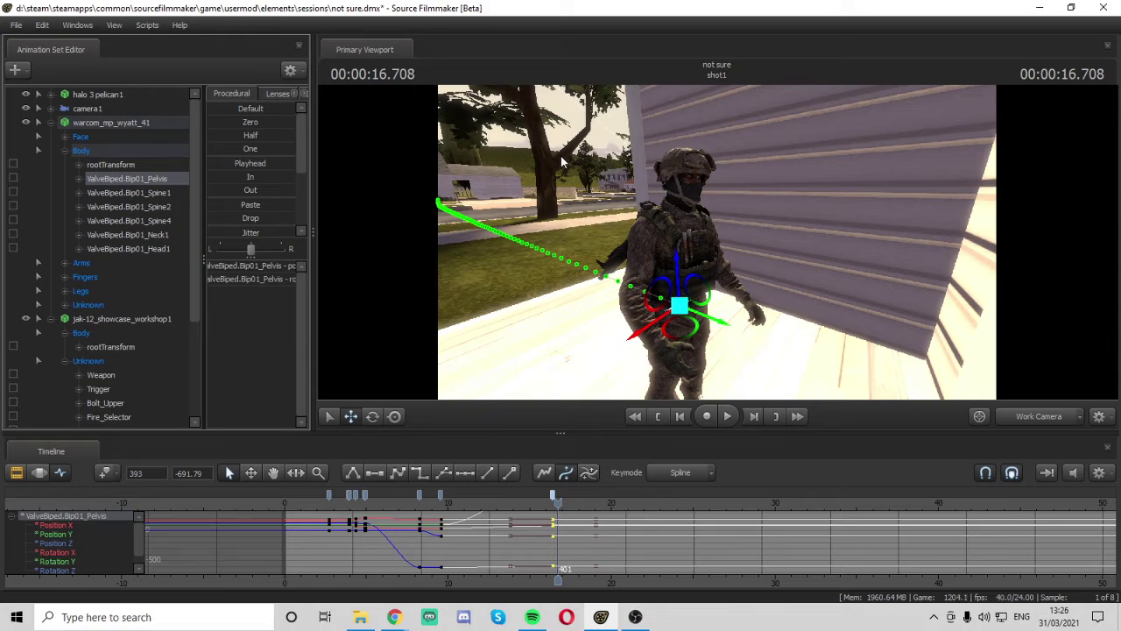
pyautogui.click(66, 333)
pyautogui.click(52, 319)
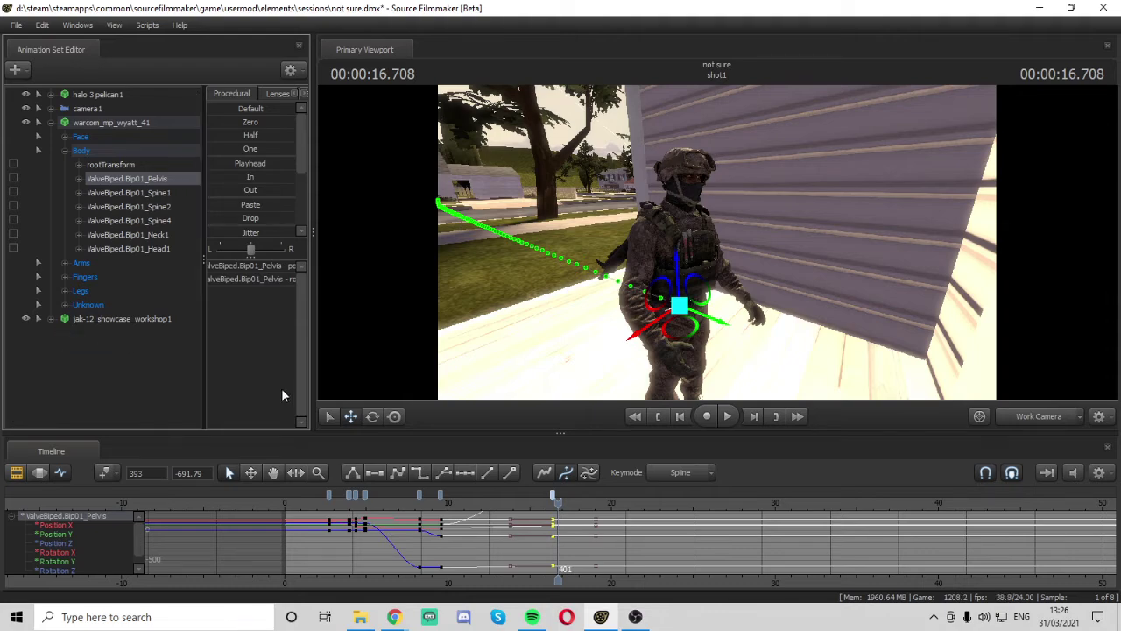
# Try adjusting the soldier's j_teres_ri bone at 00:00:16.708, and undo the change
pyautogui.moveTo(848, 249); pyautogui.dragTo(698, 237)
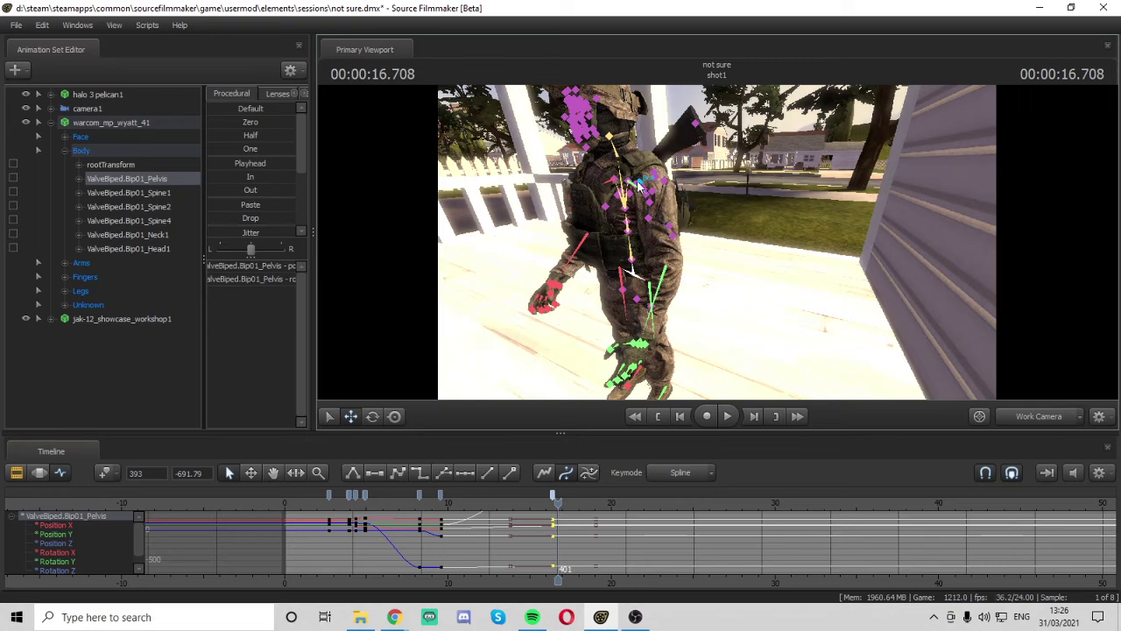
pyautogui.moveTo(810, 219); pyautogui.dragTo(934, 255)
pyautogui.click(679, 228)
pyautogui.hotkey('ctrl', 'z')
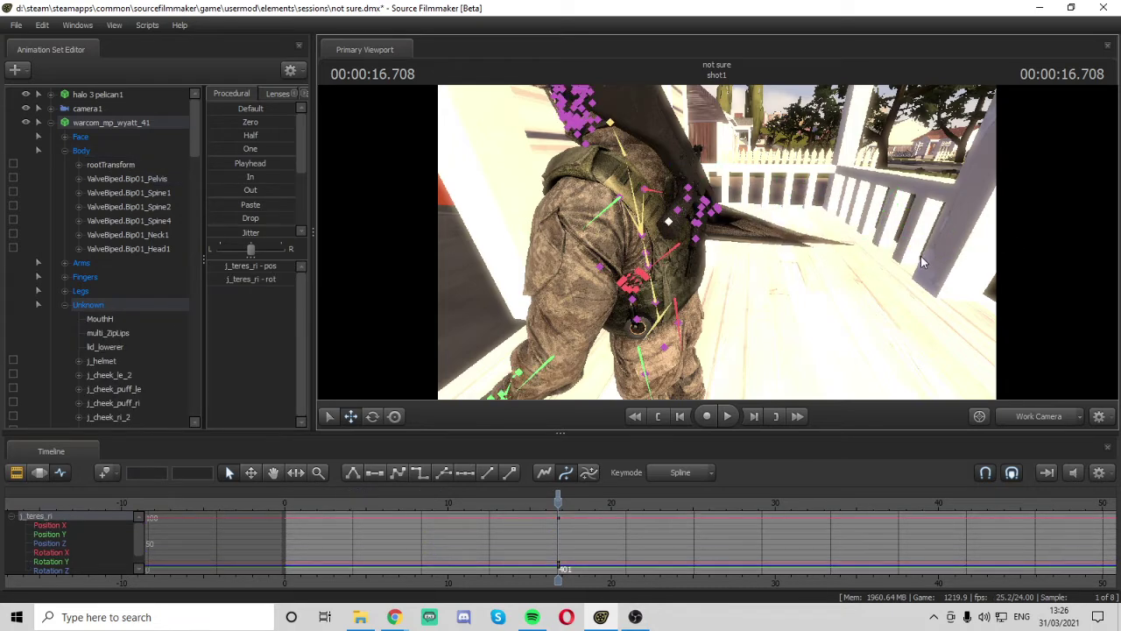
pyautogui.moveTo(816, 266); pyautogui.dragTo(718, 241)
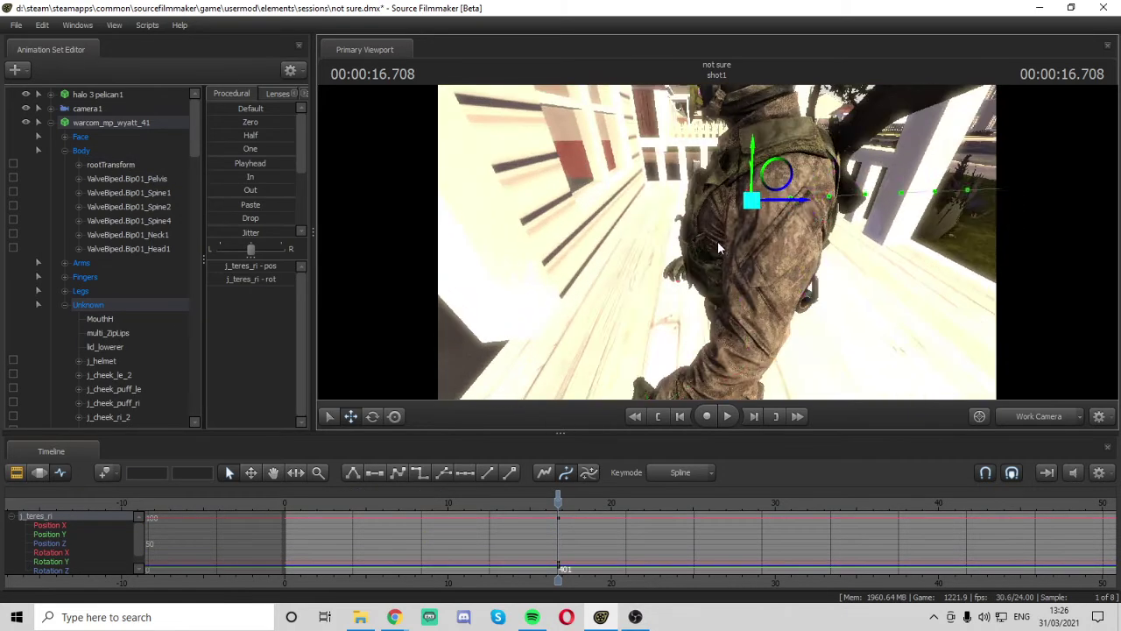
pyautogui.click(372, 417)
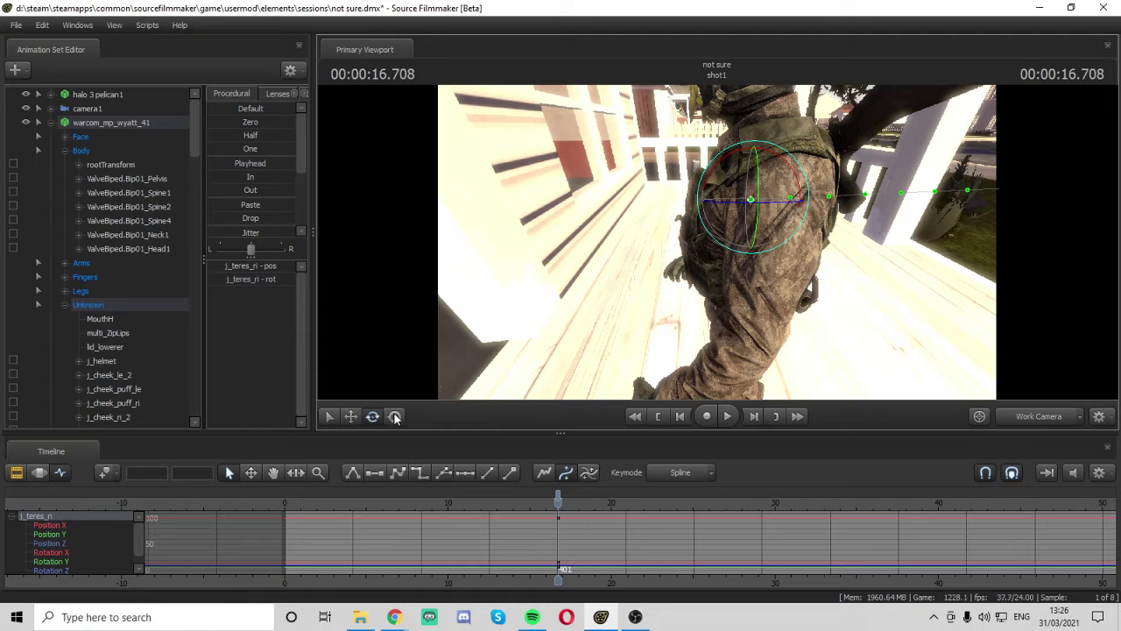
pyautogui.click(394, 416)
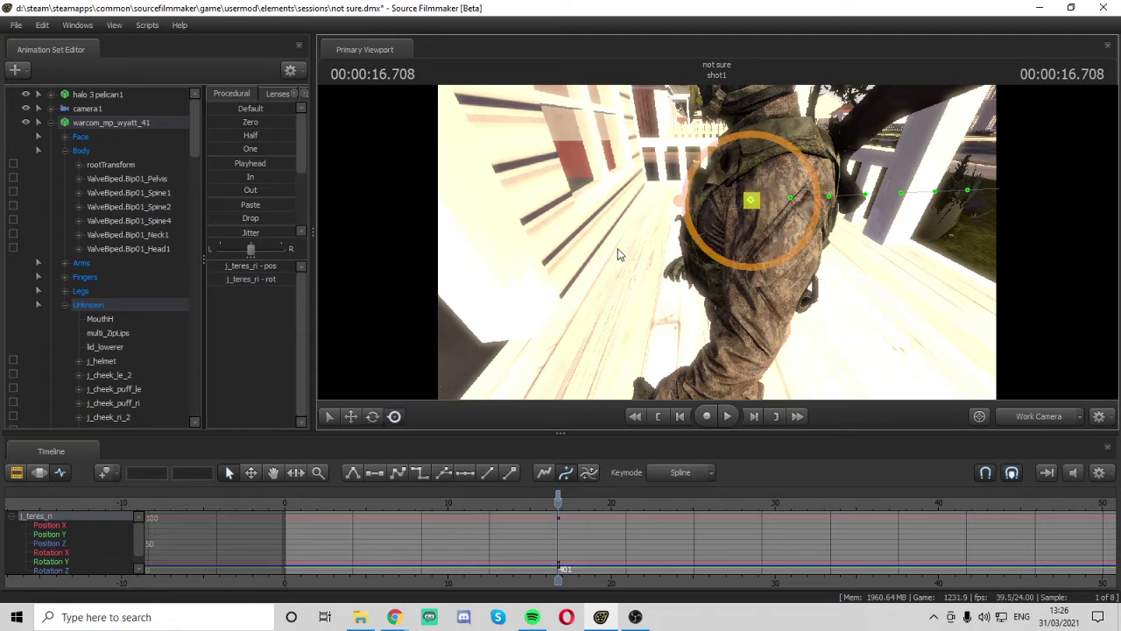
pyautogui.click(351, 416)
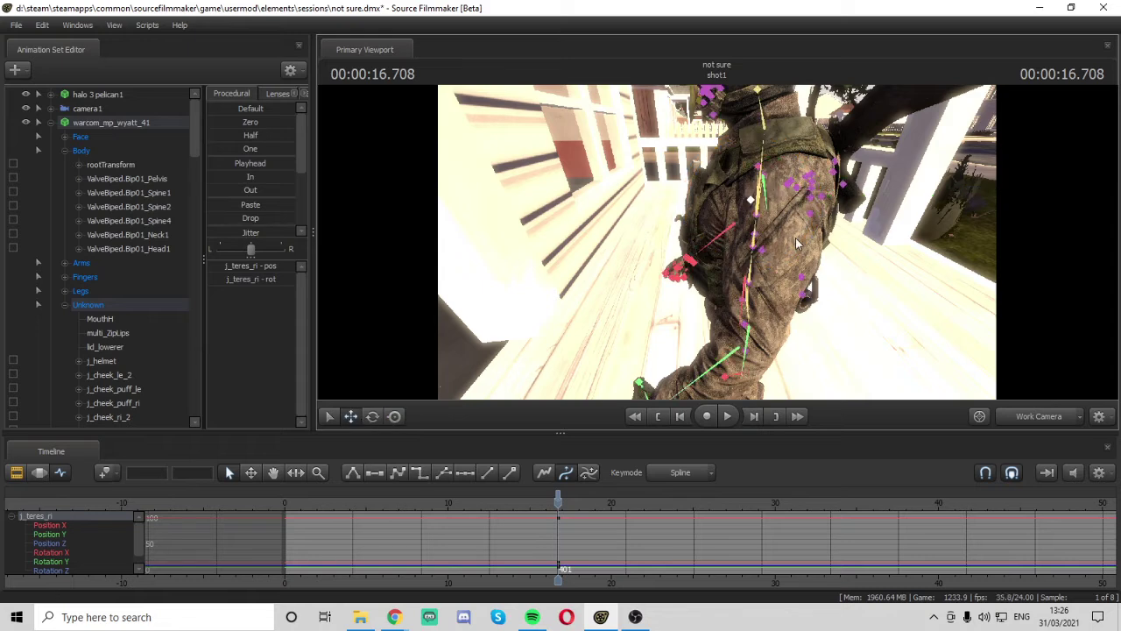
# Select the soldier's left clavicle for rotation and set a keyframe on it at about 16 seconds
pyautogui.click(769, 191)
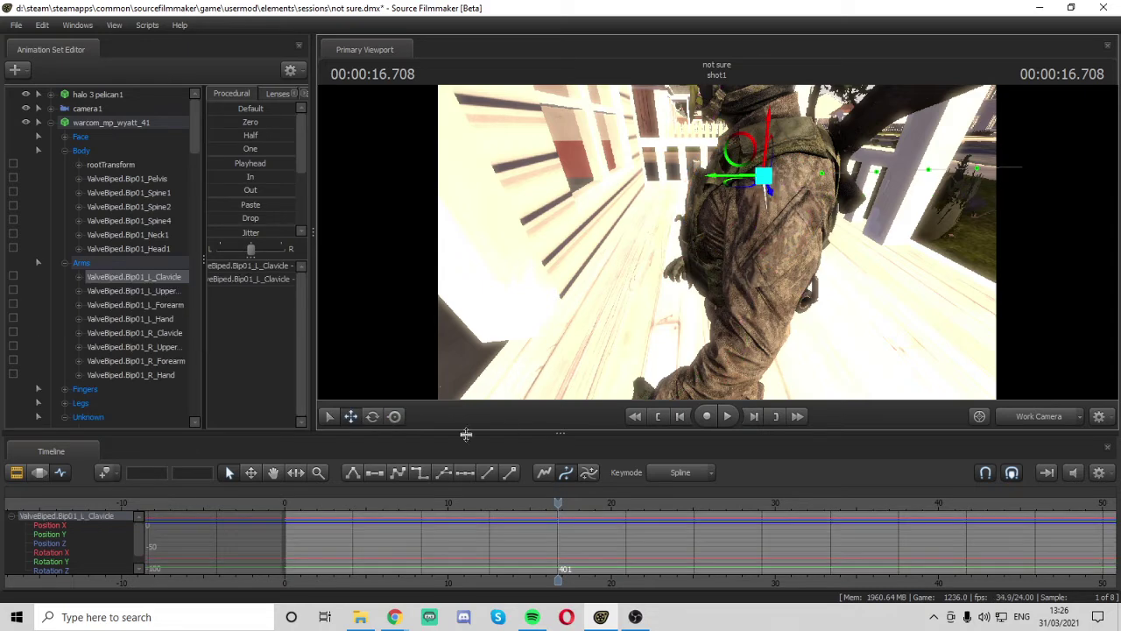
pyautogui.click(372, 416)
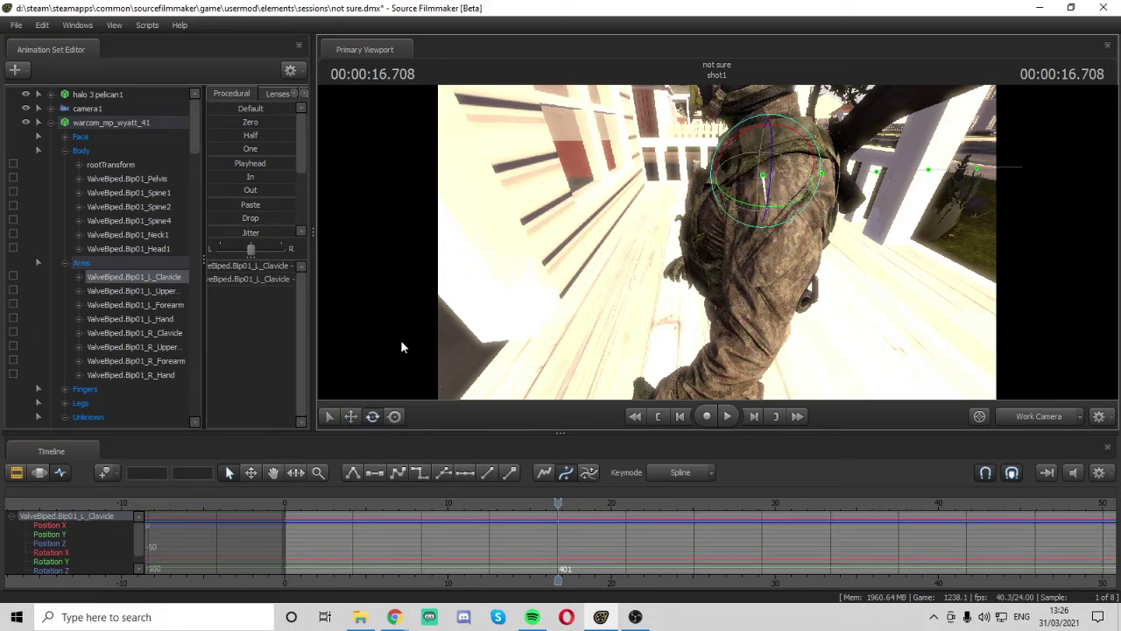
pyautogui.press('Left')
pyautogui.press('Left')
pyautogui.press('Left')
pyautogui.press('Left')
pyautogui.press('Left')
pyautogui.press('Left')
pyautogui.press('Left')
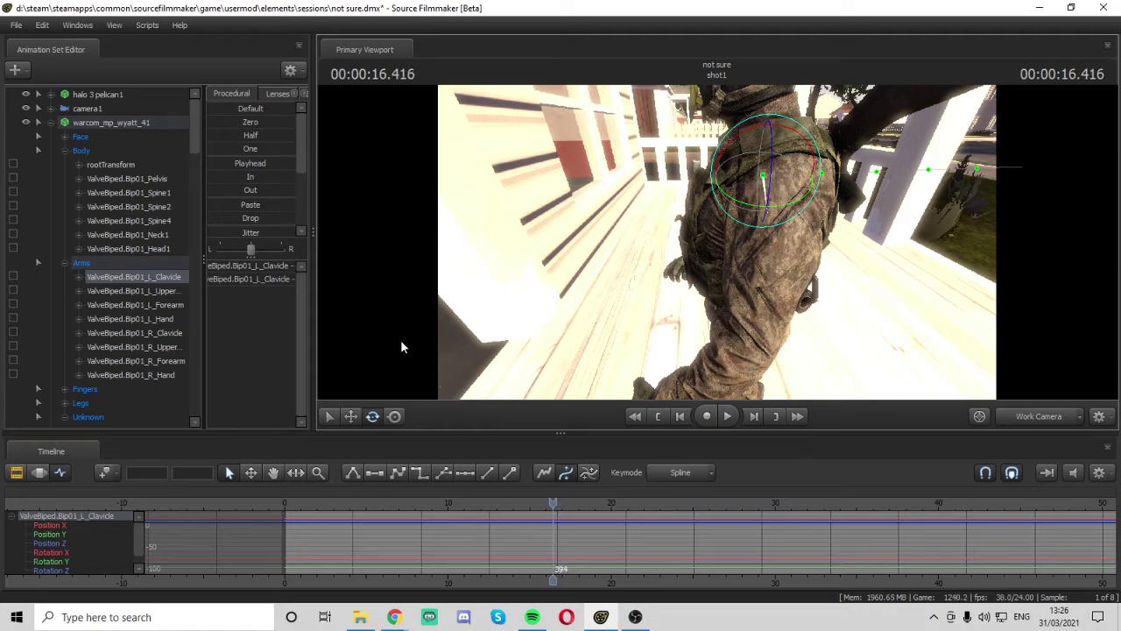
pyautogui.press('Left')
pyautogui.press('Left')
pyautogui.press('Left')
pyautogui.press('Left')
pyautogui.press('Left')
pyautogui.press('Left')
pyautogui.press('Left')
pyautogui.press('Left')
pyautogui.press('Left')
pyautogui.press('Left')
pyautogui.press('m')
# Rotate the left clavicle at 00:00:16.333 to swing the soldier's left arm outward
pyautogui.press('Right')
pyautogui.press('Right')
pyautogui.press('Right')
pyautogui.press('Right')
pyautogui.press('Right')
pyautogui.press('Right')
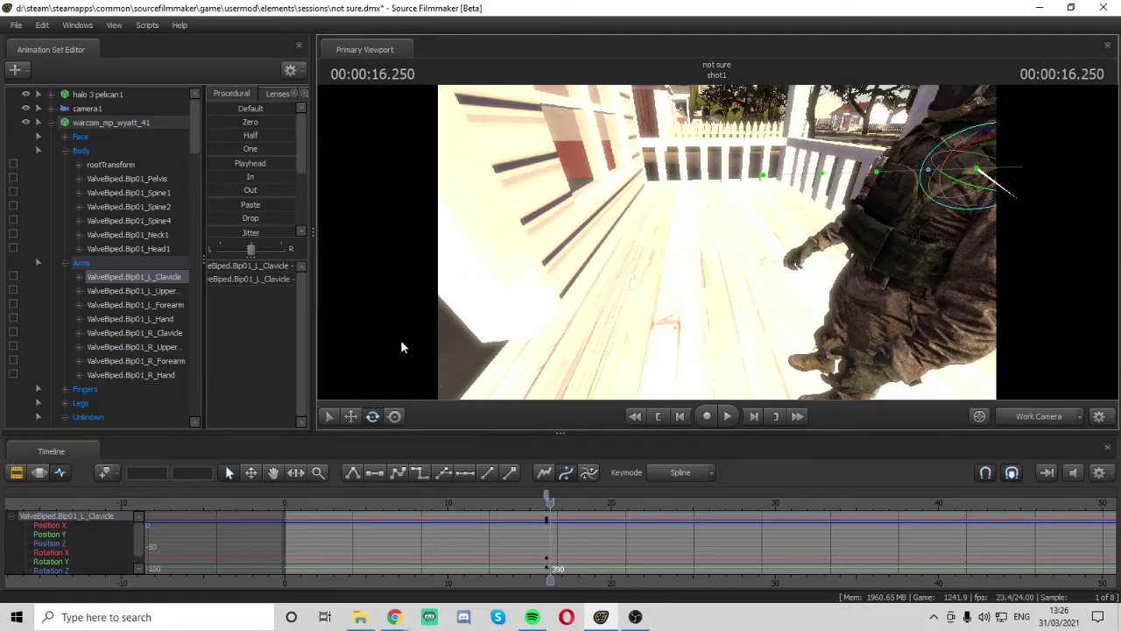
pyautogui.press('Right')
pyautogui.press('Right')
pyautogui.moveTo(671, 275); pyautogui.dragTo(781, 284)
pyautogui.press('s')
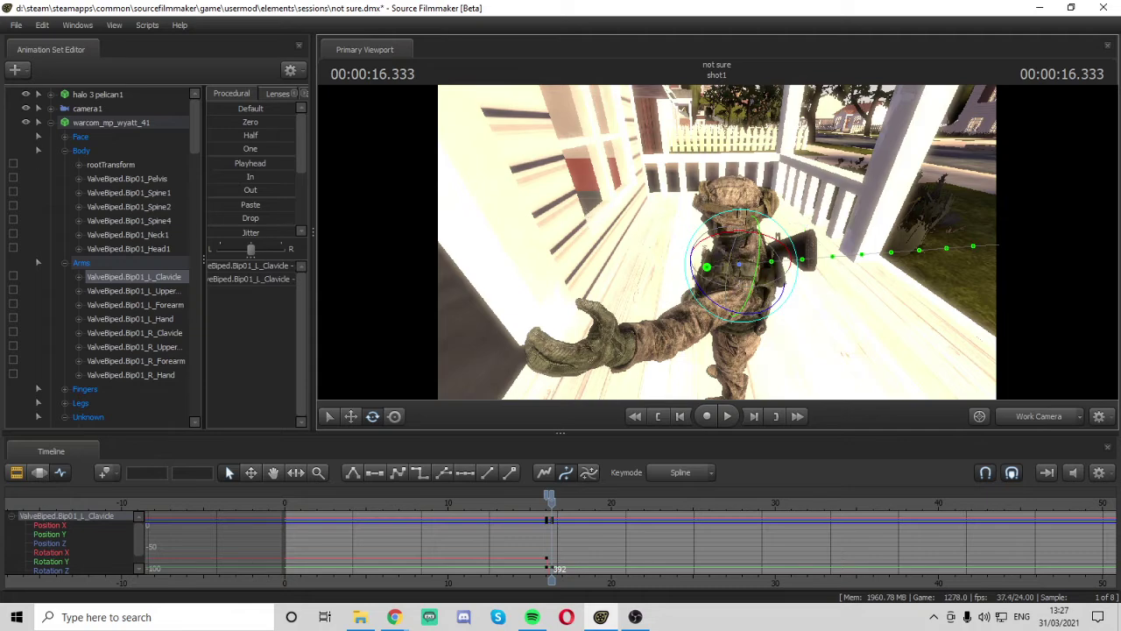
pyautogui.moveTo(717, 242)
pyautogui.mouseDown()
pyautogui.moveTo(762, 246)
pyautogui.moveTo(716, 241)
pyautogui.mouseUp()
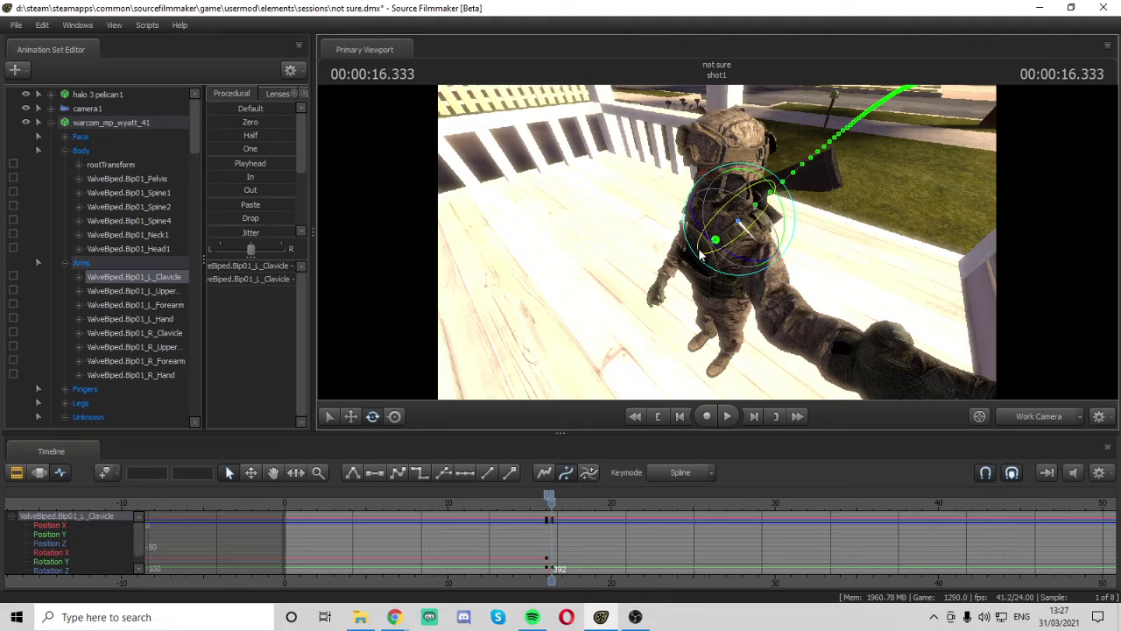
pyautogui.moveTo(756, 96); pyautogui.dragTo(842, 100)
pyautogui.moveTo(717, 241); pyautogui.dragTo(611, 242)
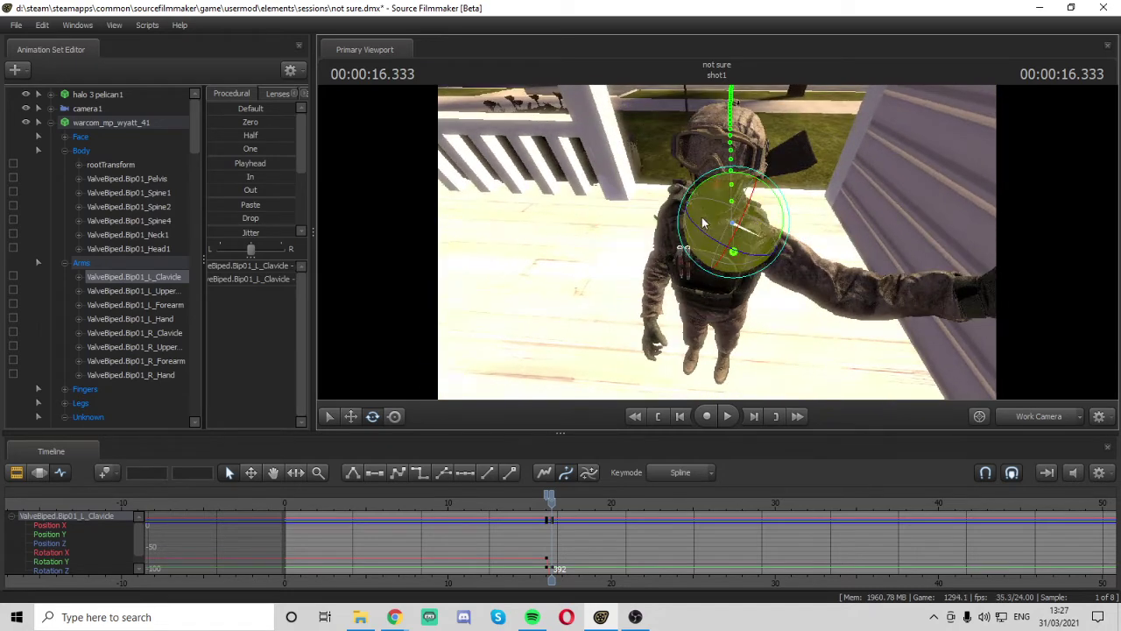
# Refine the left clavicle's rotation at 00:00:16.333 until the arm reaches forward from the chest
pyautogui.moveTo(712, 184); pyautogui.dragTo(674, 252)
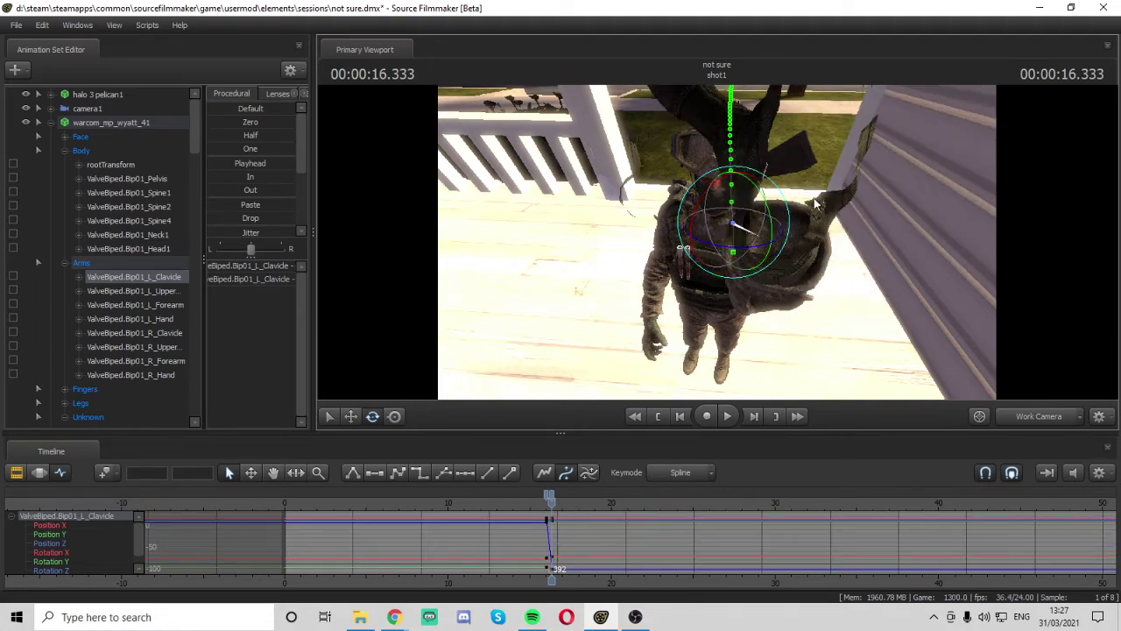
pyautogui.moveTo(815, 199); pyautogui.dragTo(942, 182)
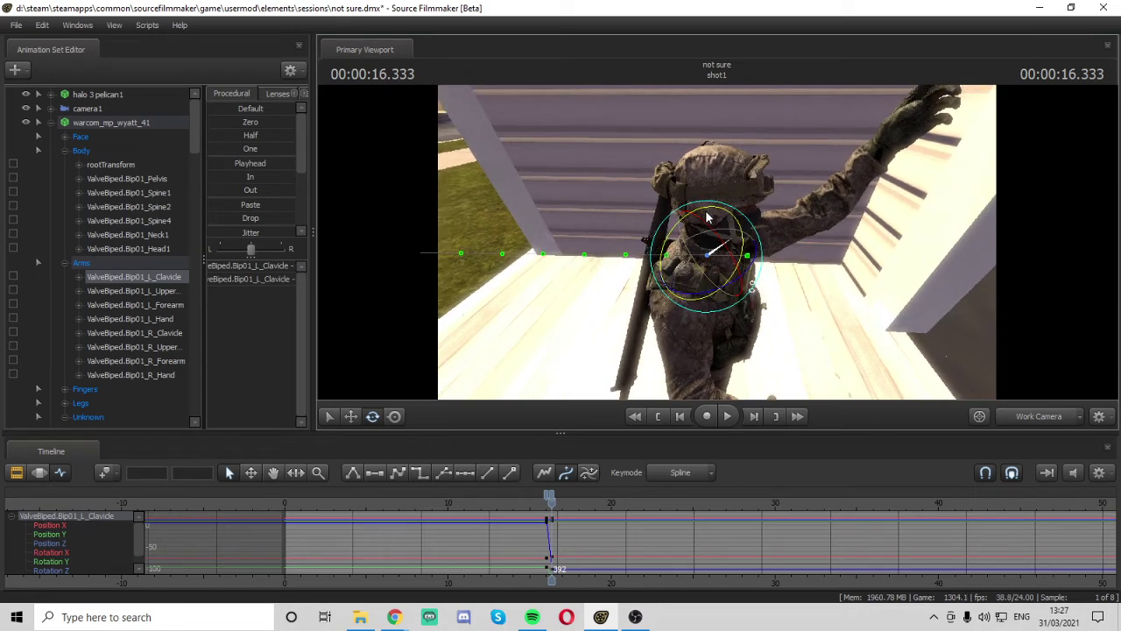
pyautogui.moveTo(705, 210); pyautogui.dragTo(656, 178)
pyautogui.press('ctrl')
pyautogui.click(708, 288)
pyautogui.keyDown('ctrl'); pyautogui.click(659, 142); pyautogui.keyUp('ctrl')
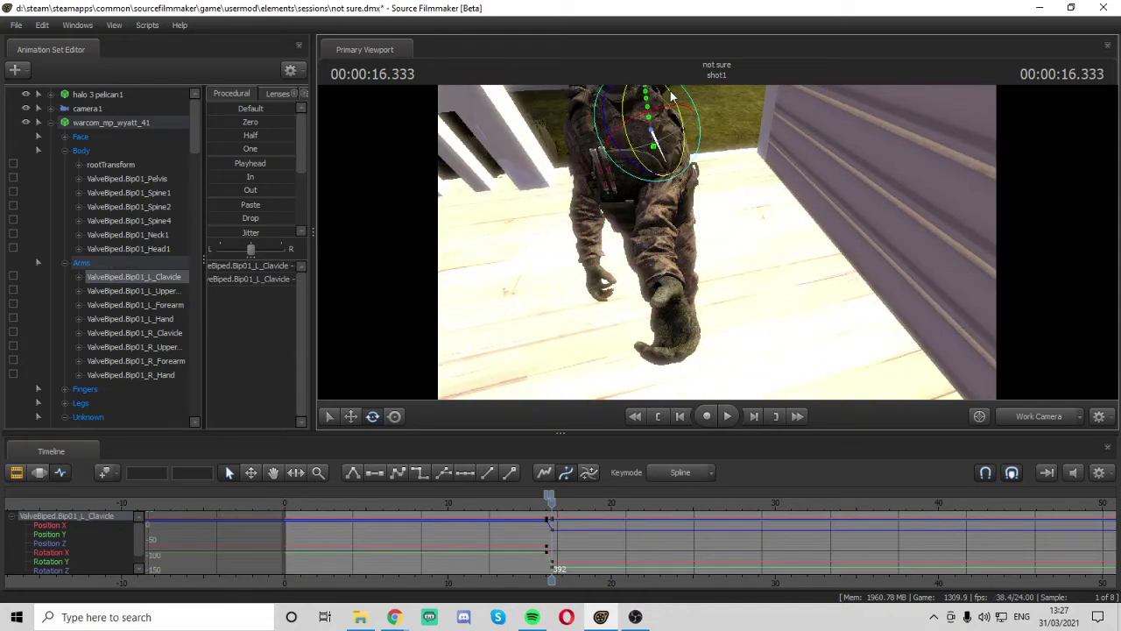
pyautogui.moveTo(668, 125); pyautogui.dragTo(666, 95)
pyautogui.moveTo(701, 180); pyautogui.dragTo(705, 147)
pyautogui.press('d')
pyautogui.moveTo(636, 183); pyautogui.dragTo(526, 219)
# Try rotating the left forearm at 00:00:16.333, and undo the rotation
pyautogui.press('ctrl')
pyautogui.keyDown('ctrl'); pyautogui.click(628, 166); pyautogui.keyUp('ctrl')
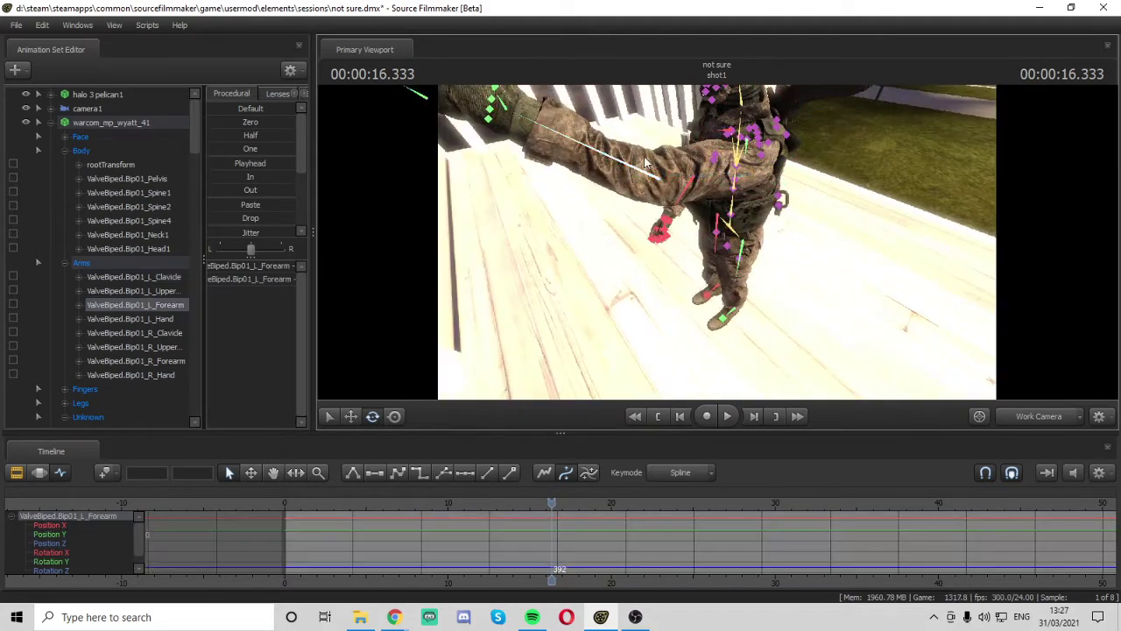
pyautogui.moveTo(613, 147); pyautogui.dragTo(566, 141)
pyautogui.press('ctrl')
pyautogui.hotkey('ctrl', 'z')
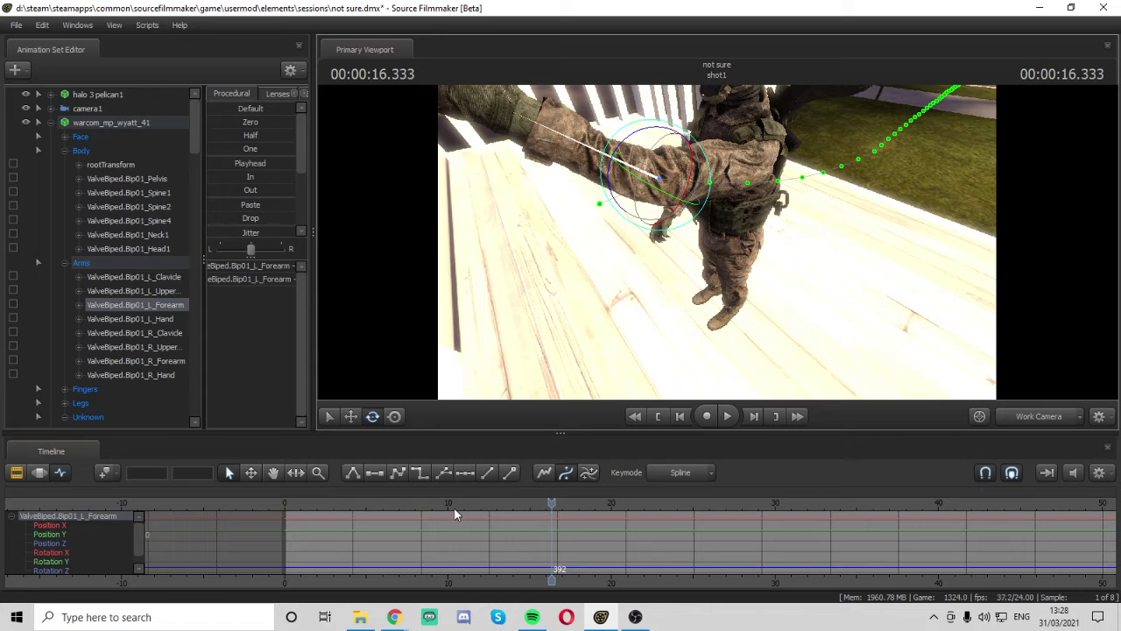
# Keyframe the left forearm at 00:00:16.333 and bend it with a rotation at 00:00:16.708
pyautogui.press('Right')
pyautogui.press('Right')
pyautogui.press('Right')
pyautogui.press('Right')
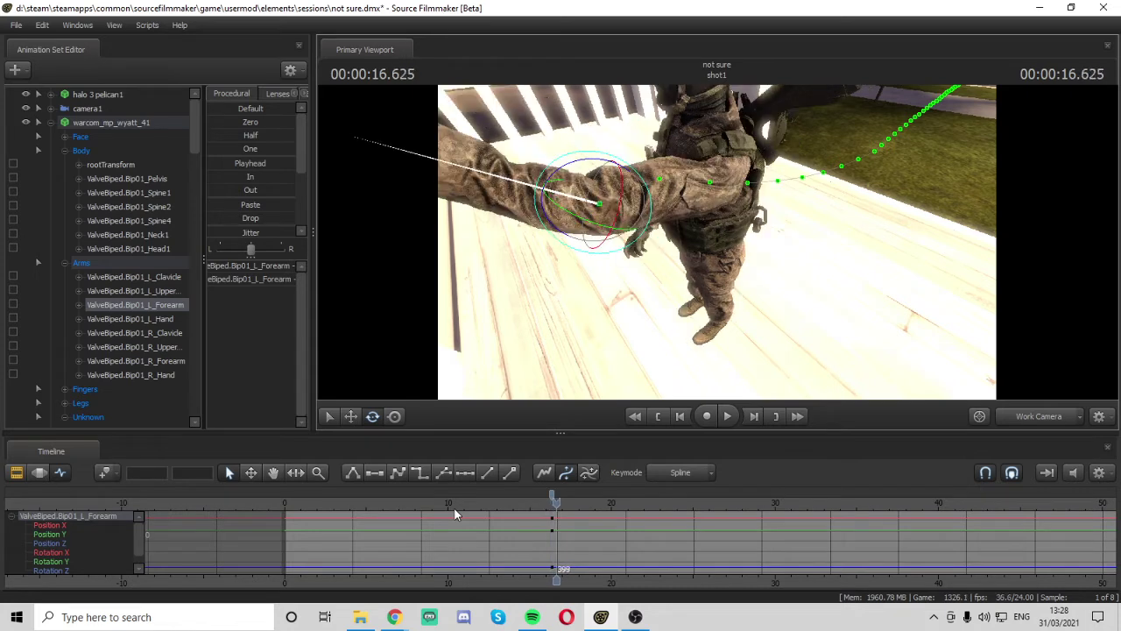
pyautogui.press('Right')
pyautogui.press('Right')
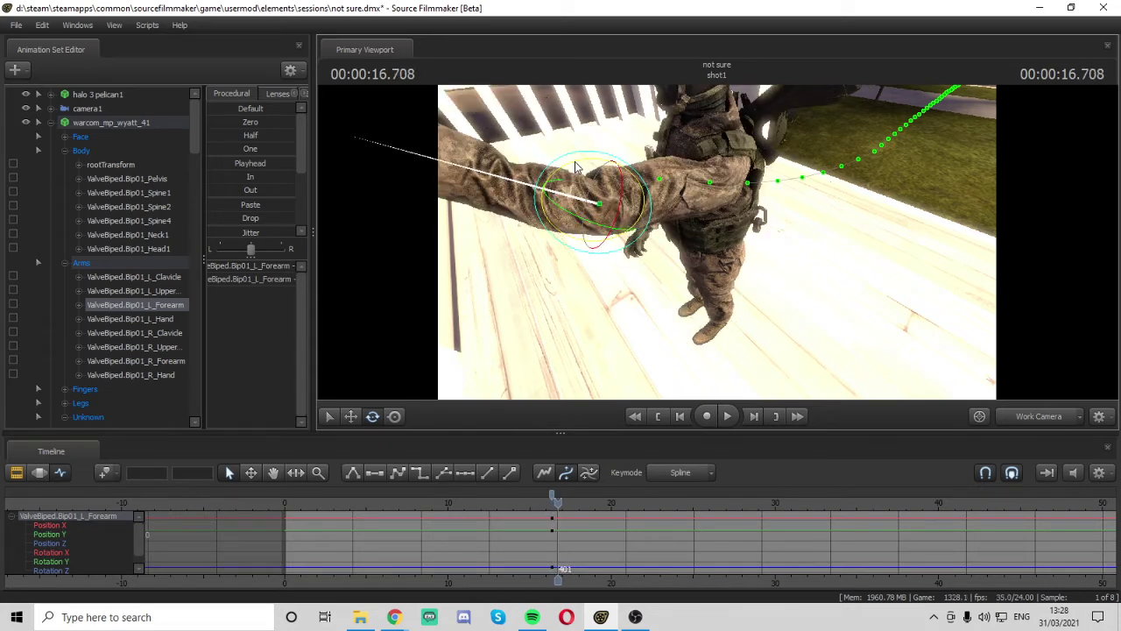
pyautogui.moveTo(576, 160); pyautogui.dragTo(645, 207)
pyautogui.moveTo(854, 122); pyautogui.dragTo(771, 87)
pyautogui.moveTo(540, 246); pyautogui.dragTo(744, 166)
# Select the left clavicle and delete its keyframe at 00:00:16.708
pyautogui.click(718, 219)
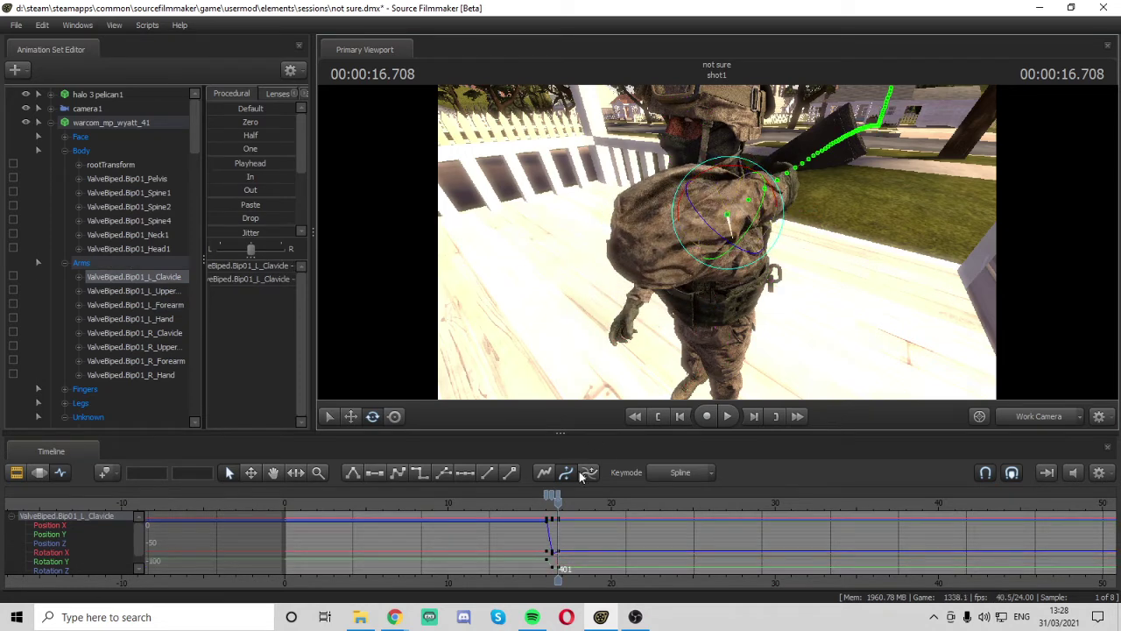
pyautogui.rightClick(558, 496)
pyautogui.click(593, 409)
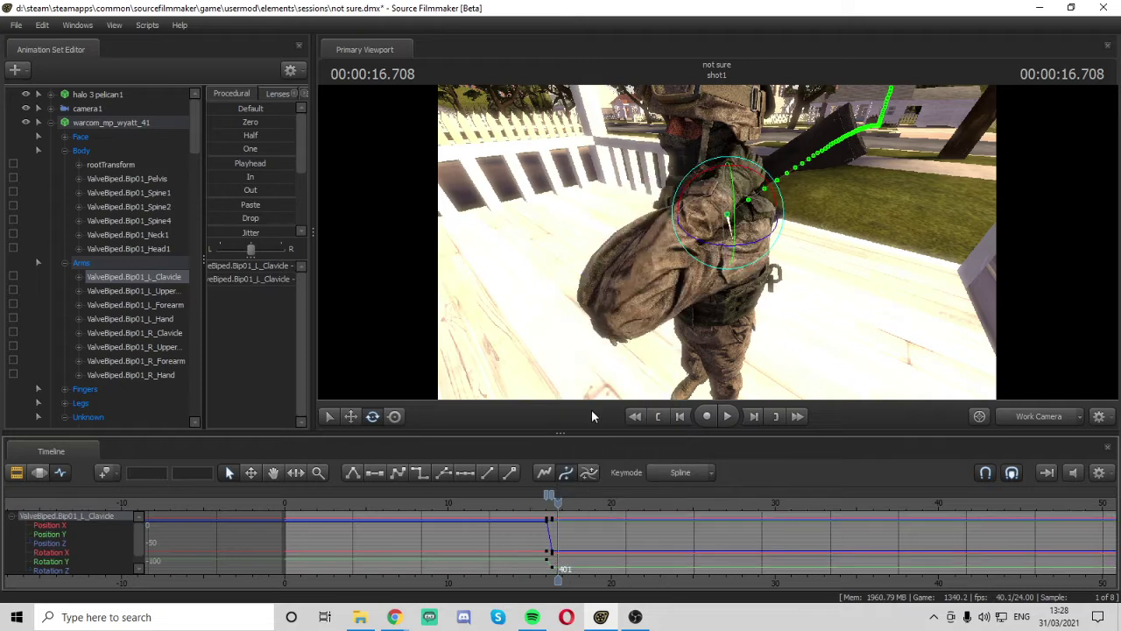
# Rotate the left clavicle slightly at 00:00:16.333 and check the arm's pose at 00:00:17.000
pyautogui.moveTo(560, 497); pyautogui.dragTo(551, 500)
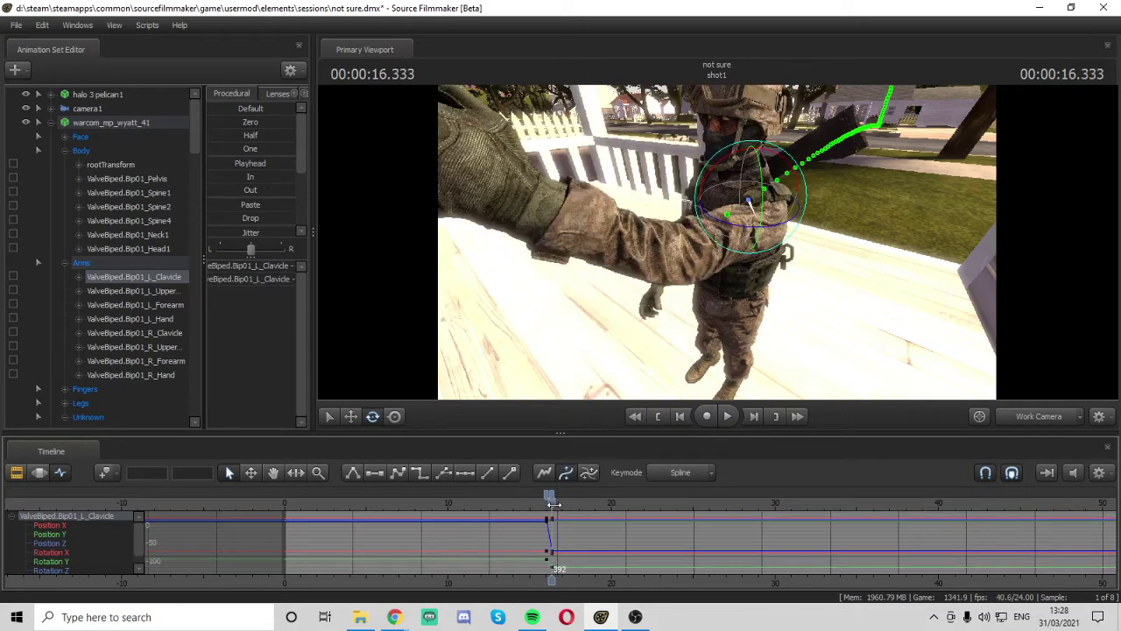
pyautogui.moveTo(742, 173); pyautogui.dragTo(749, 162)
pyautogui.moveTo(551, 503); pyautogui.dragTo(562, 502)
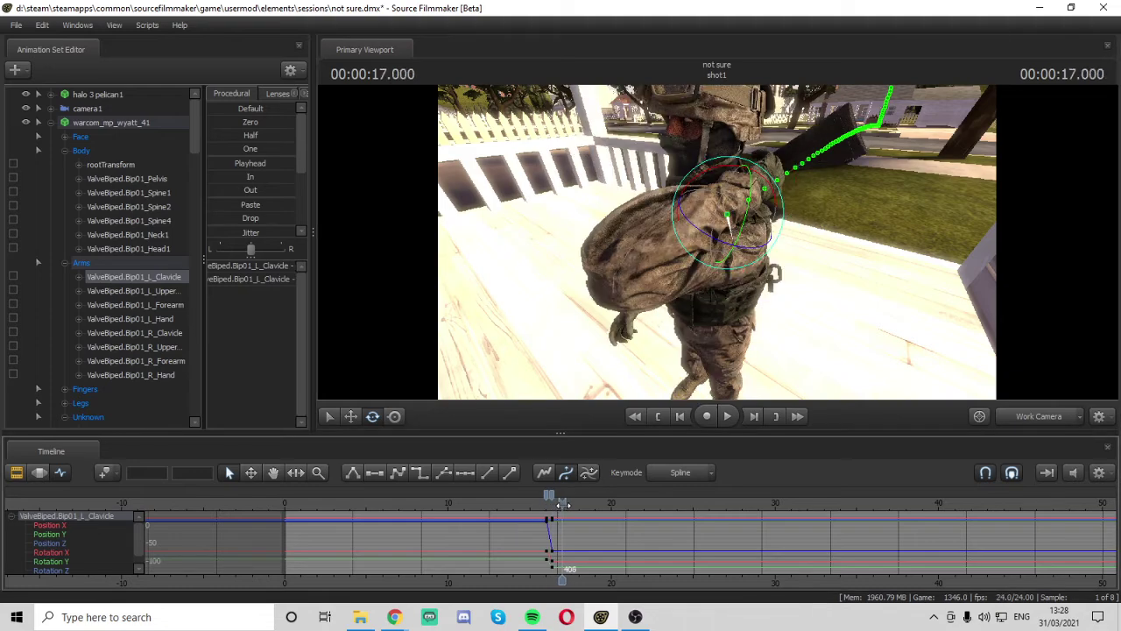
# Rotate the left clavicle at 00:00:16.333 and play on to 00:00:17.291 to check the arm's pose
pyautogui.moveTo(693, 188); pyautogui.dragTo(690, 241)
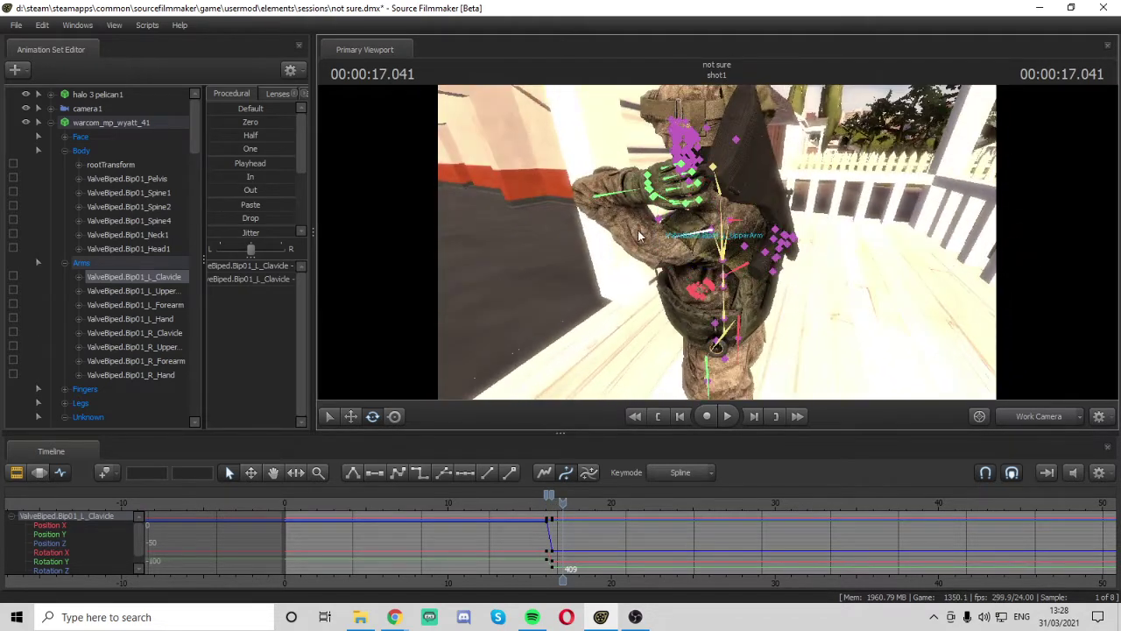
pyautogui.moveTo(559, 503); pyautogui.dragTo(550, 502)
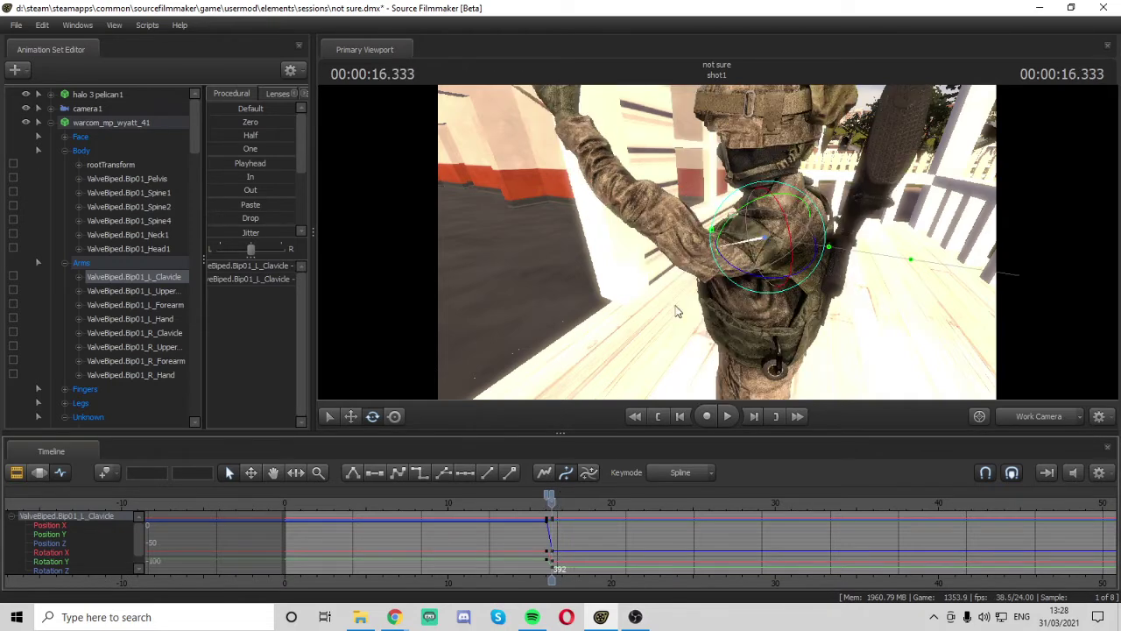
pyautogui.moveTo(788, 194); pyautogui.dragTo(823, 213)
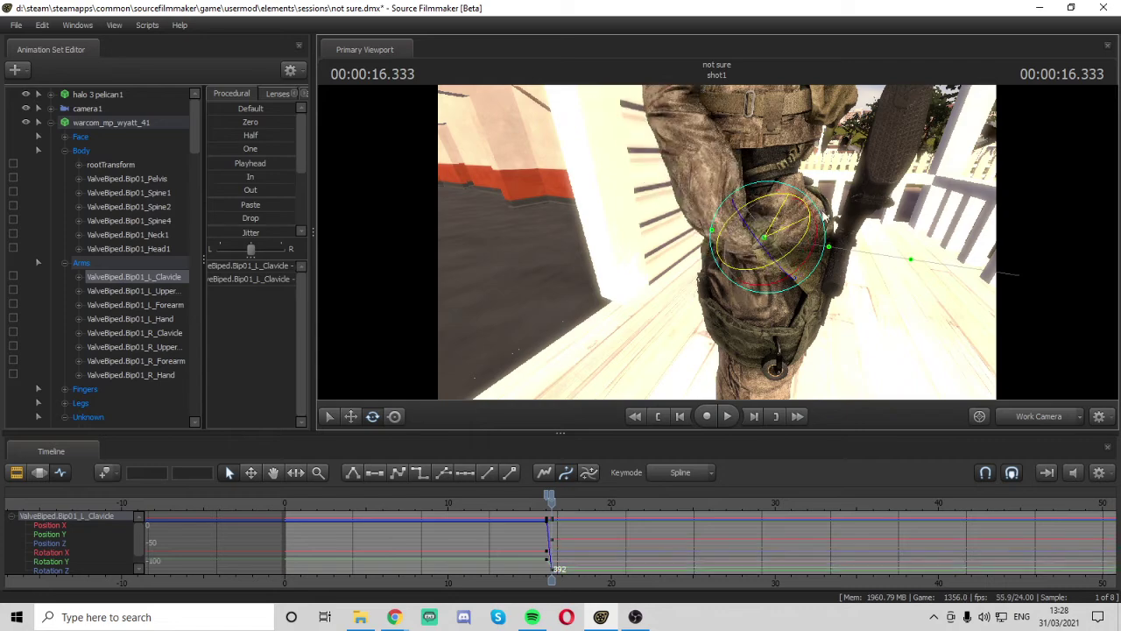
pyautogui.press('space')
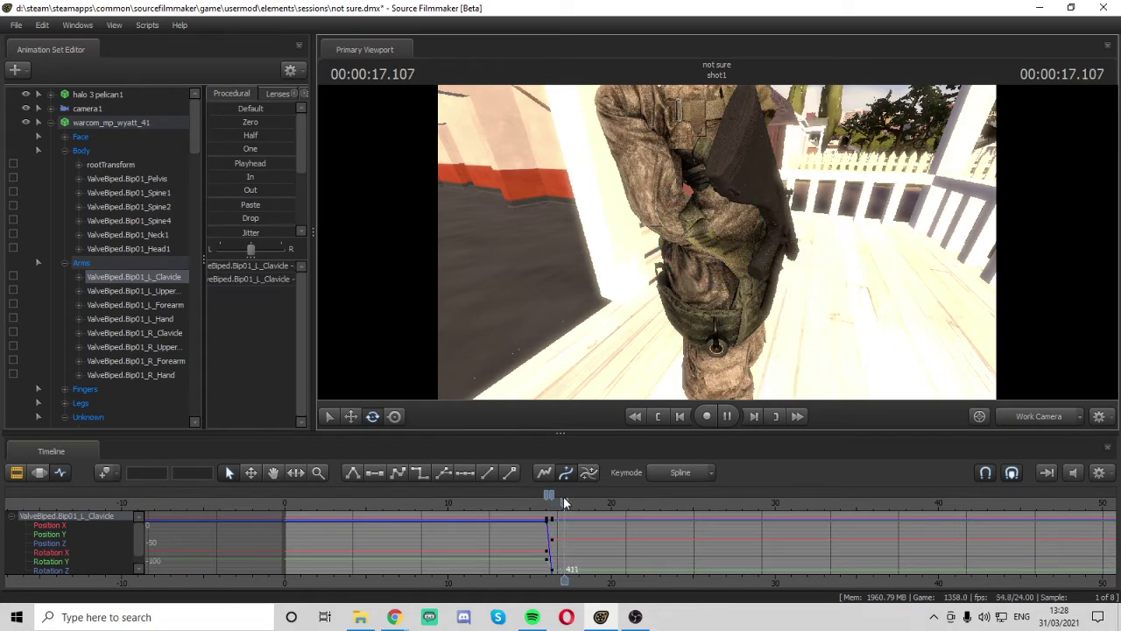
pyautogui.press('space')
pyautogui.moveTo(712, 279)
pyautogui.mouseDown()
pyautogui.moveTo(789, 278)
pyautogui.moveTo(711, 279)
pyautogui.mouseUp()
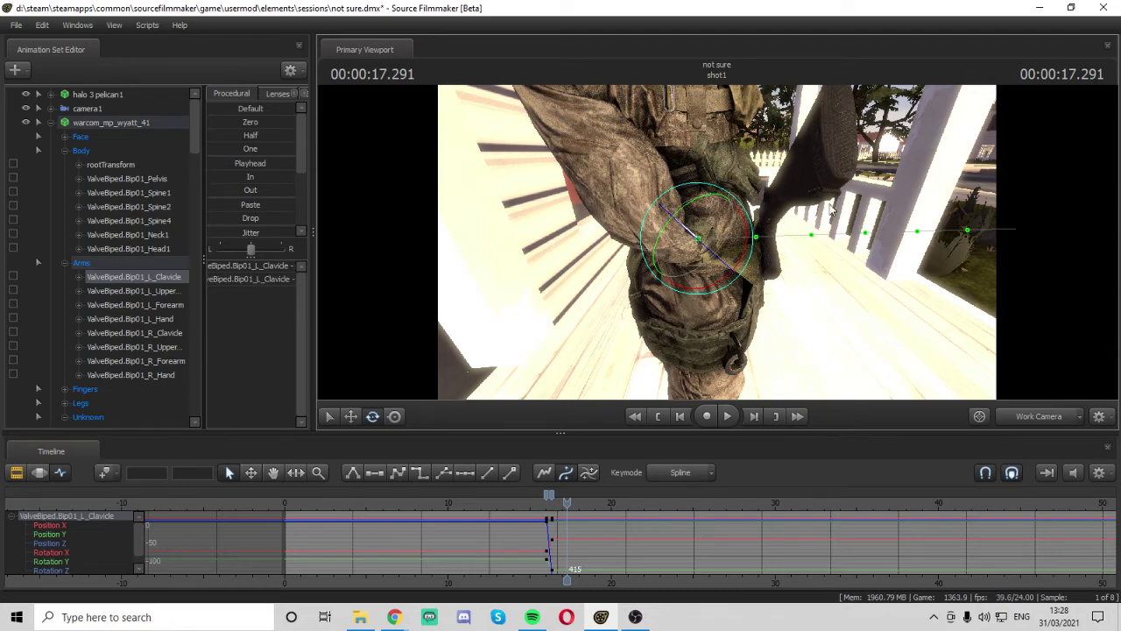
pyautogui.press('ctrl')
pyautogui.moveTo(842, 247); pyautogui.dragTo(816, 236)
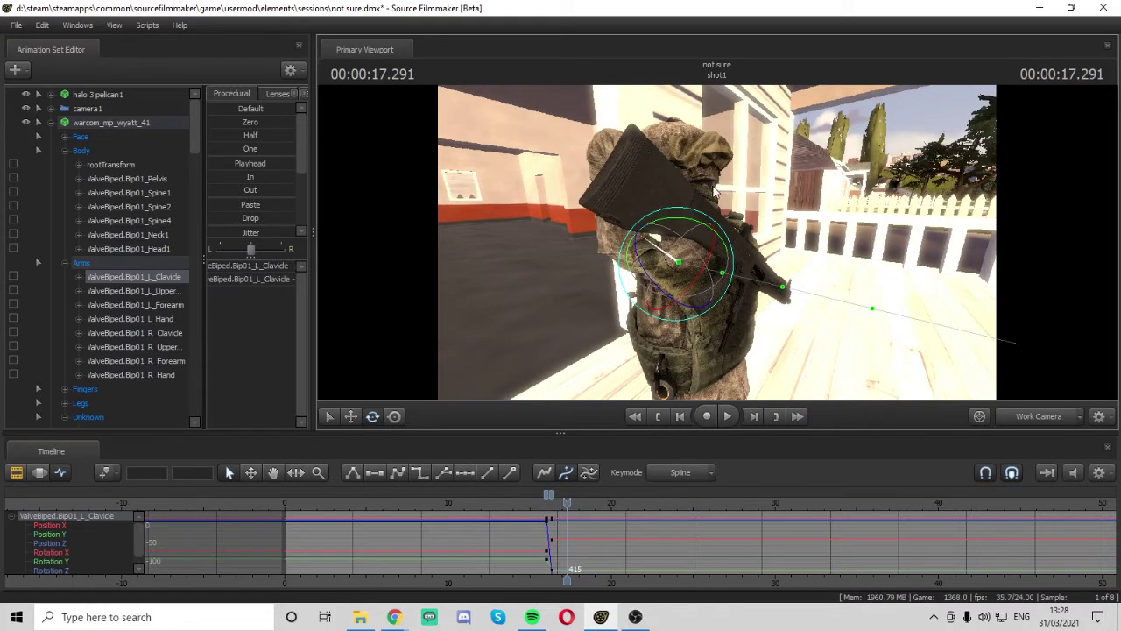
# Expand the jak-12_showcase_workshop1 controls and collapse the soldier's Unknown and Body bone groups
pyautogui.scroll(-5, 118, 223)
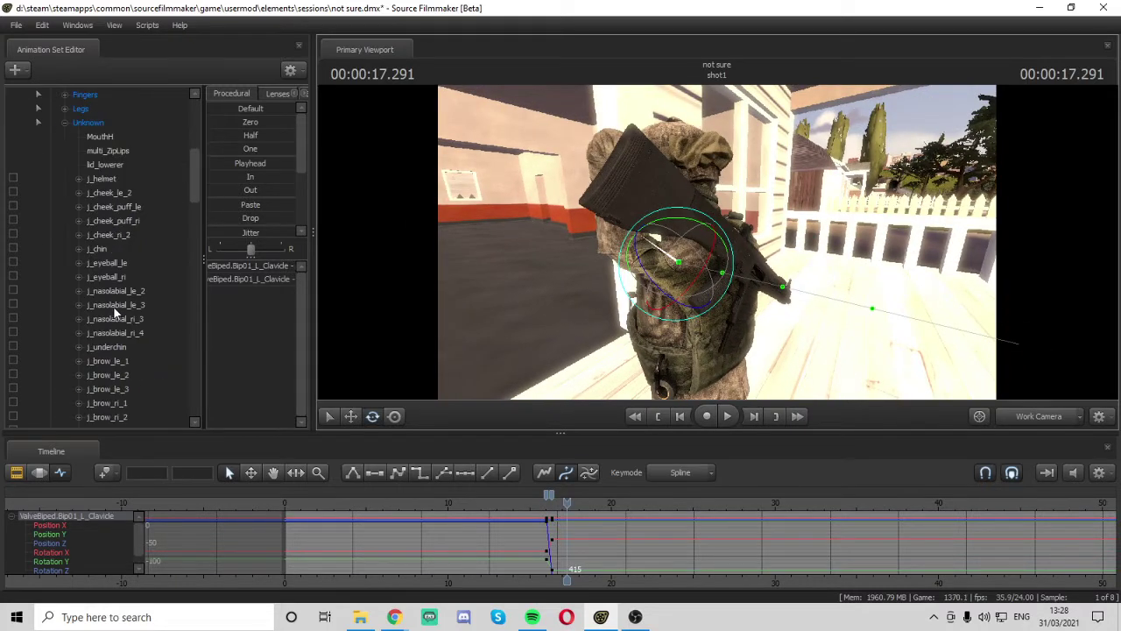
pyautogui.scroll(5, 93, 274)
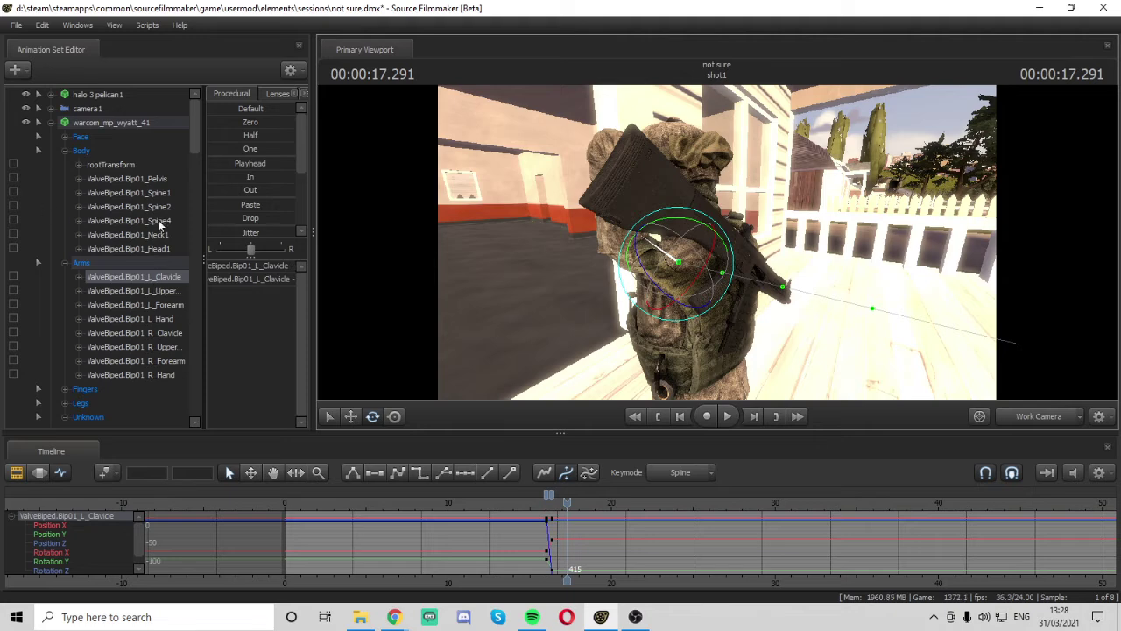
pyautogui.scroll(-2, 152, 293)
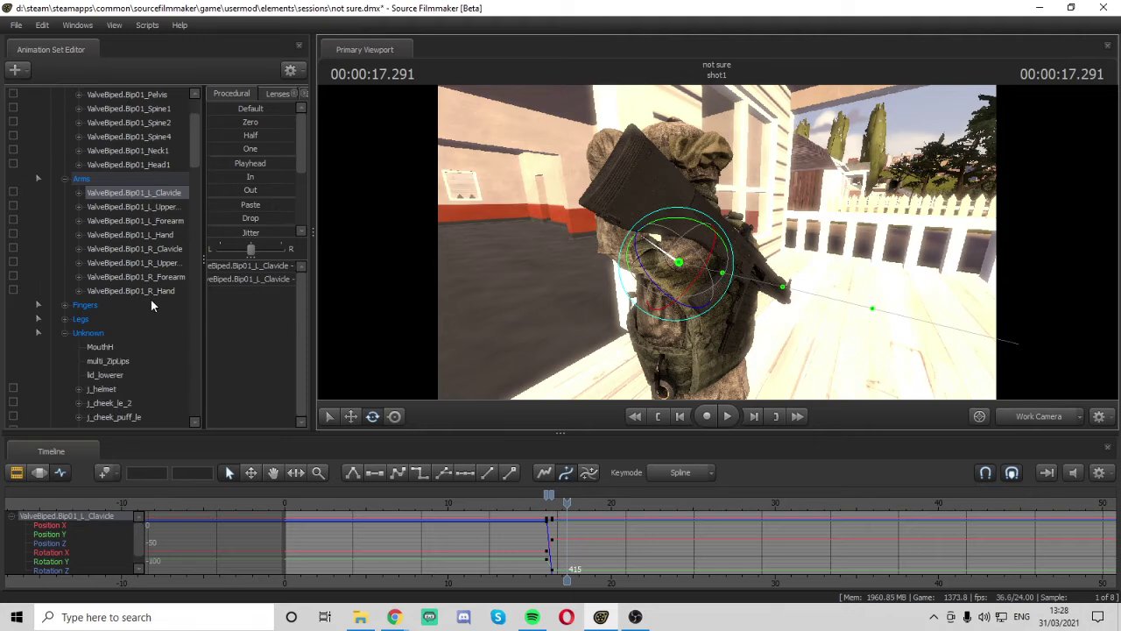
pyautogui.moveTo(151, 295); pyautogui.dragTo(72, 426)
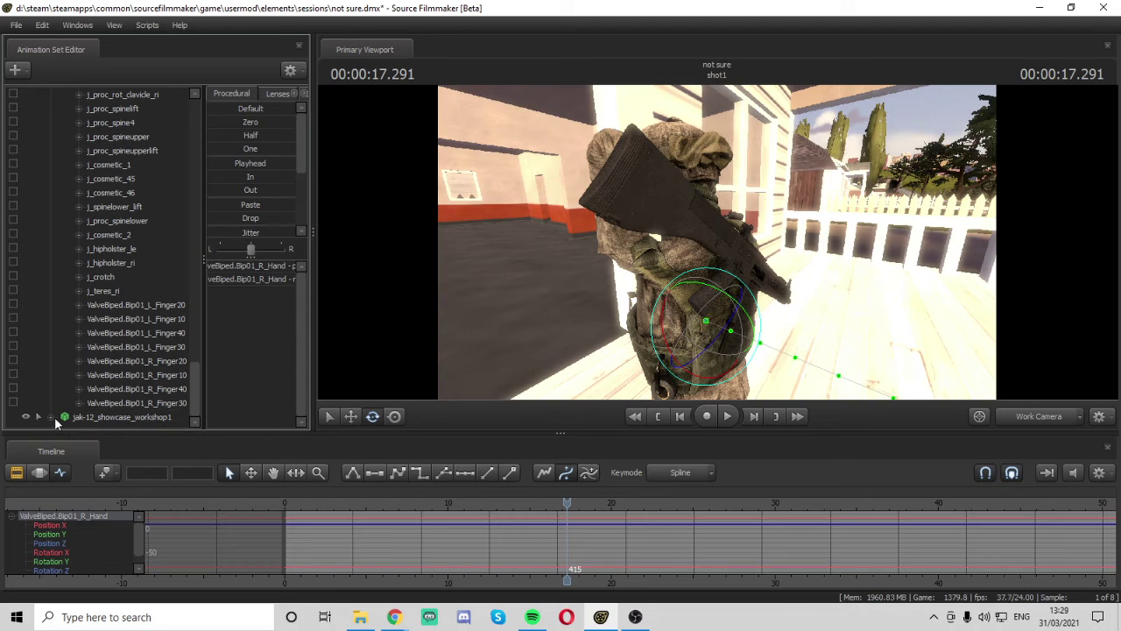
pyautogui.click(50, 417)
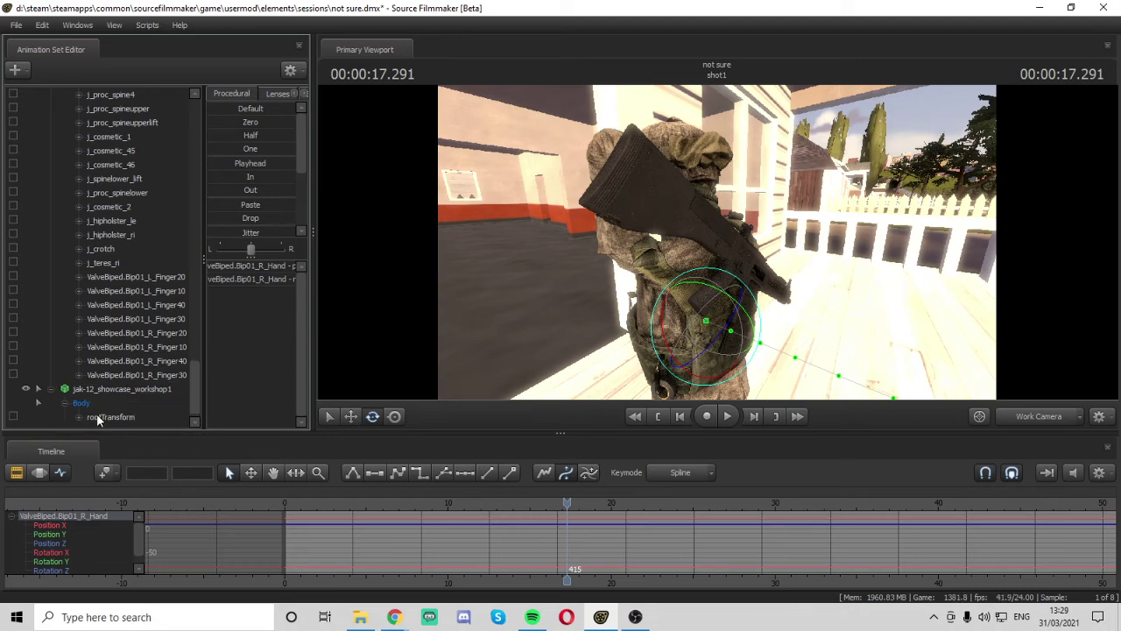
pyautogui.scroll(4, 98, 412)
pyautogui.rightClick(119, 354)
pyautogui.click(53, 254)
pyautogui.scroll(20, 53, 254)
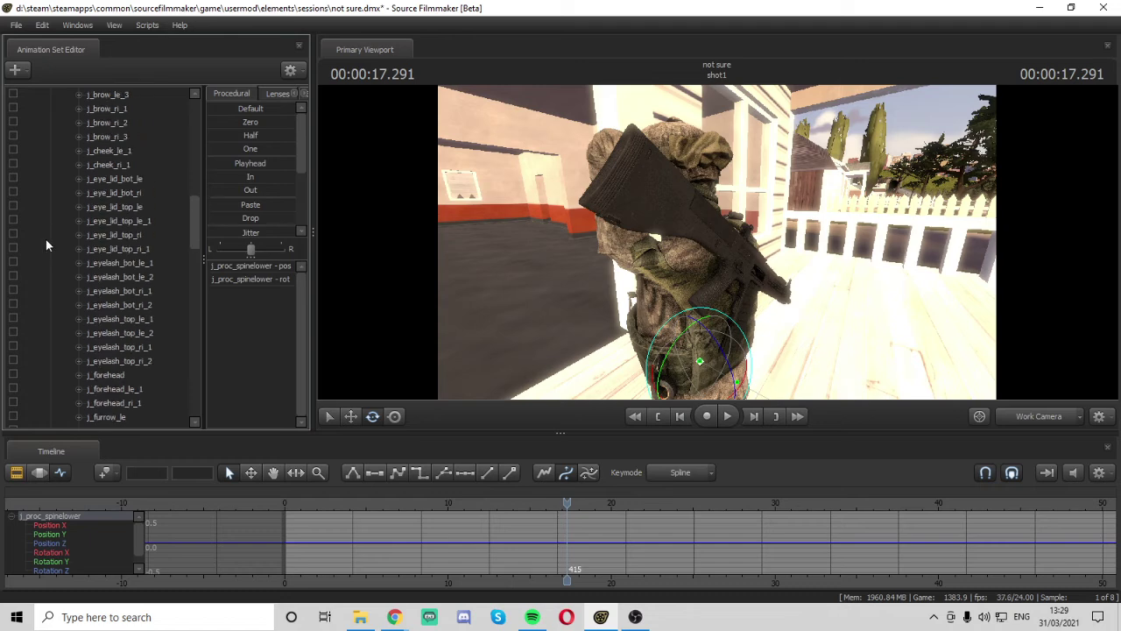
pyautogui.scroll(10, 46, 238)
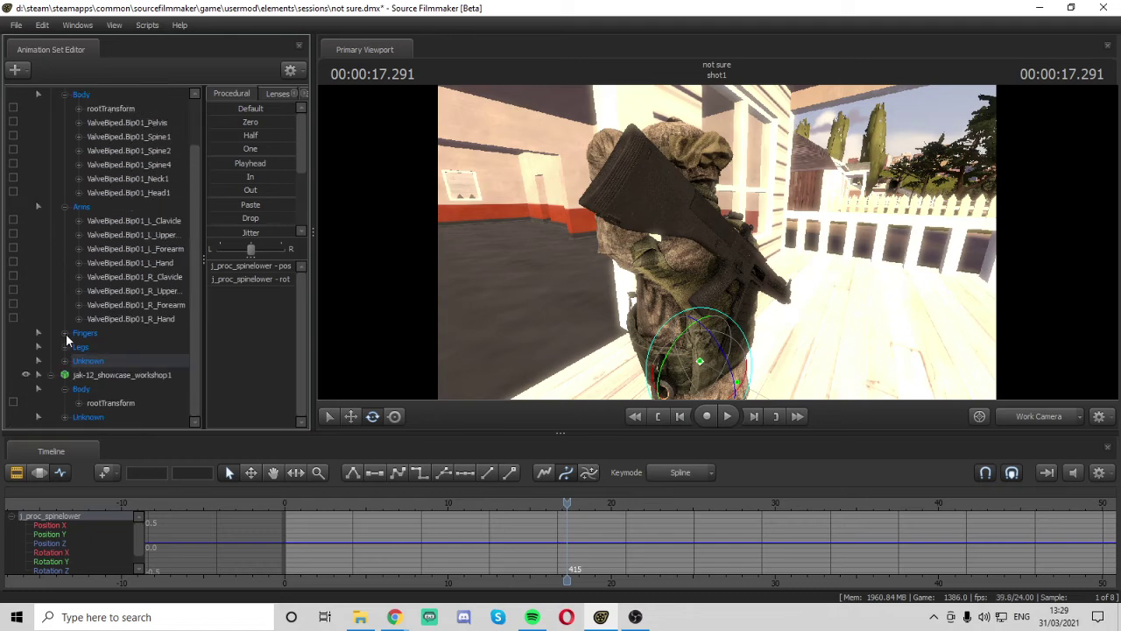
pyautogui.click(64, 97)
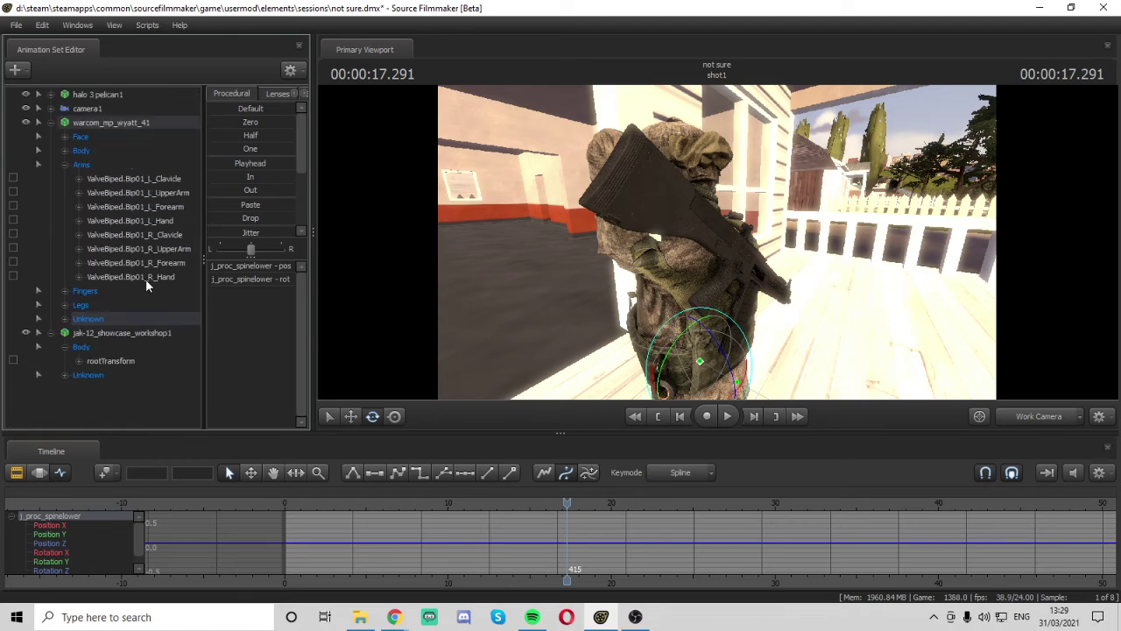
# Lock the JAK-12's rootTransform to the soldier's right hand bone, try rotating the hand, and undo that rotation
pyautogui.moveTo(146, 278); pyautogui.dragTo(122, 365)
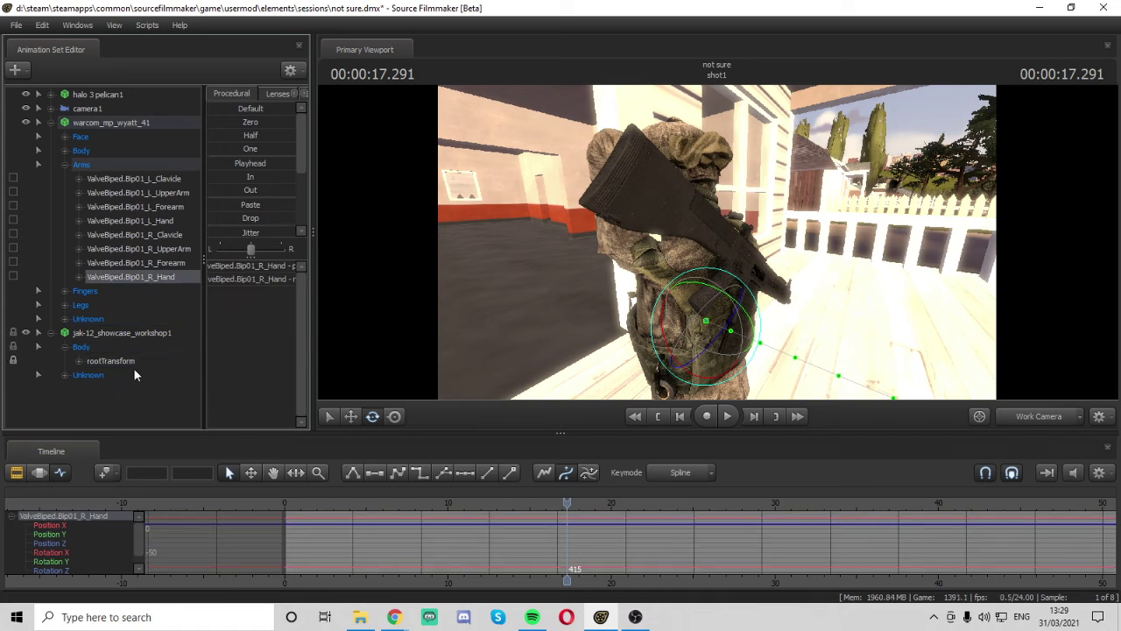
pyautogui.moveTo(683, 293)
pyautogui.mouseDown()
pyautogui.moveTo(692, 282)
pyautogui.moveTo(674, 296)
pyautogui.moveTo(700, 282)
pyautogui.moveTo(671, 292)
pyautogui.mouseUp()
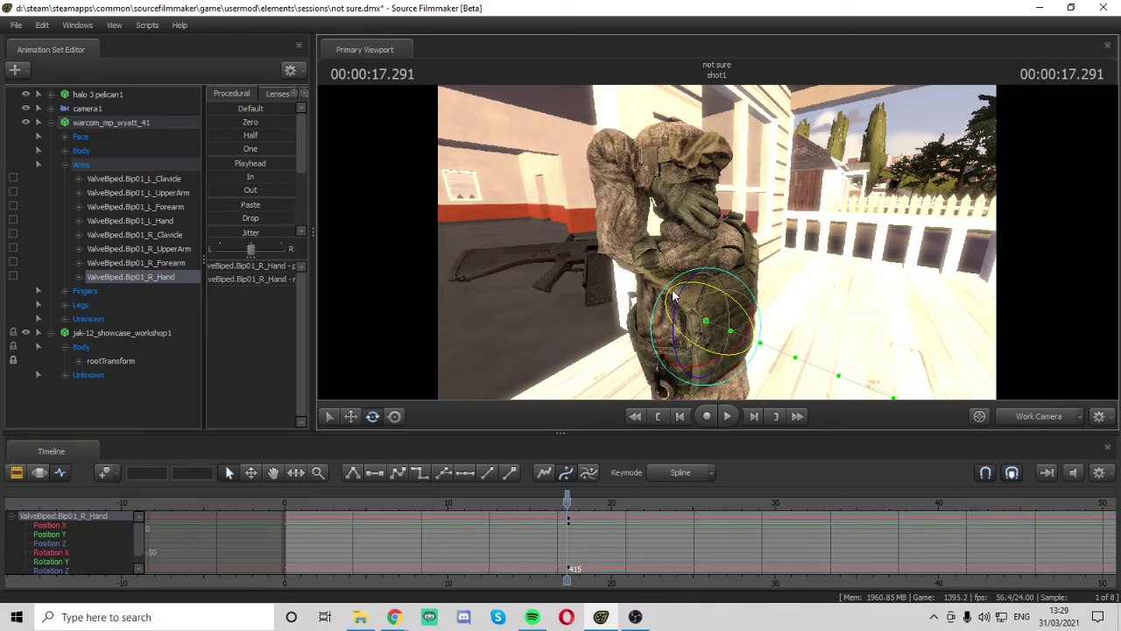
pyautogui.press('ctrl')
pyautogui.hotkey('ctrl', 'z')
# Expand the halo 3 pelican1 body controls and select the dropship's rootTransform
pyautogui.moveTo(457, 383); pyautogui.dragTo(701, 368)
pyautogui.moveTo(671, 290); pyautogui.dragTo(719, 240, button='right')
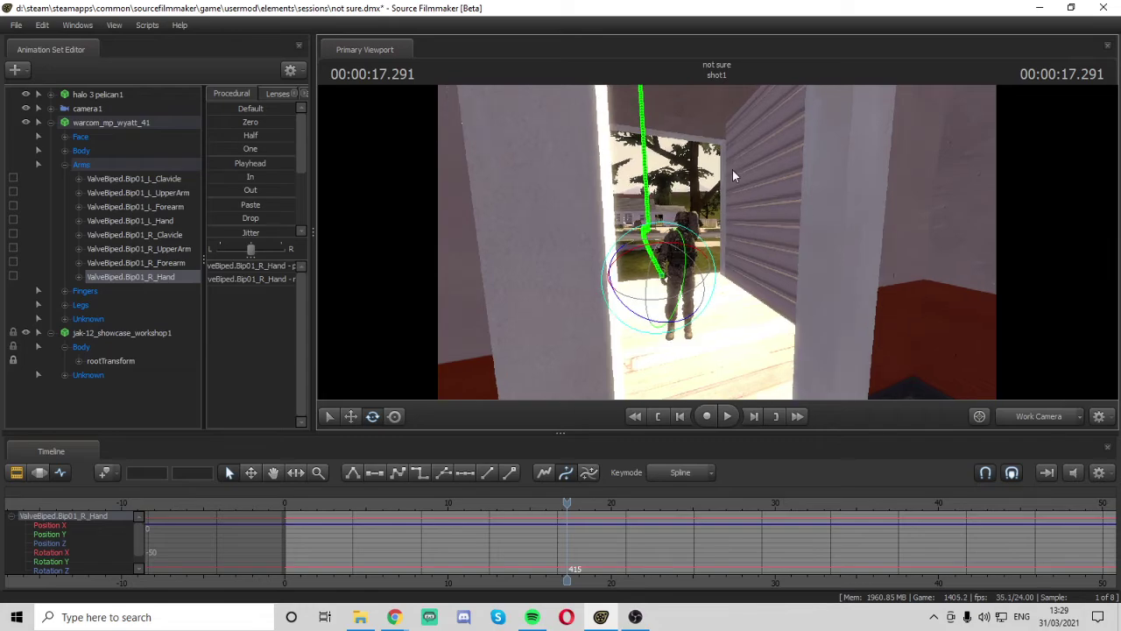
pyautogui.moveTo(734, 175); pyautogui.dragTo(734, 175, button='right')
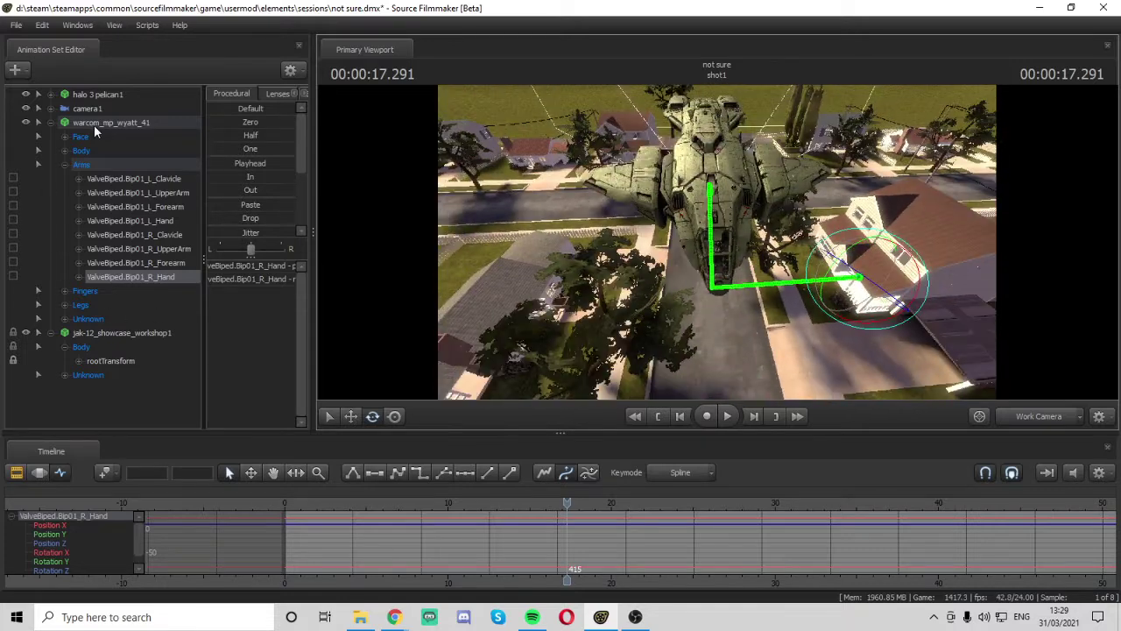
pyautogui.click(38, 94)
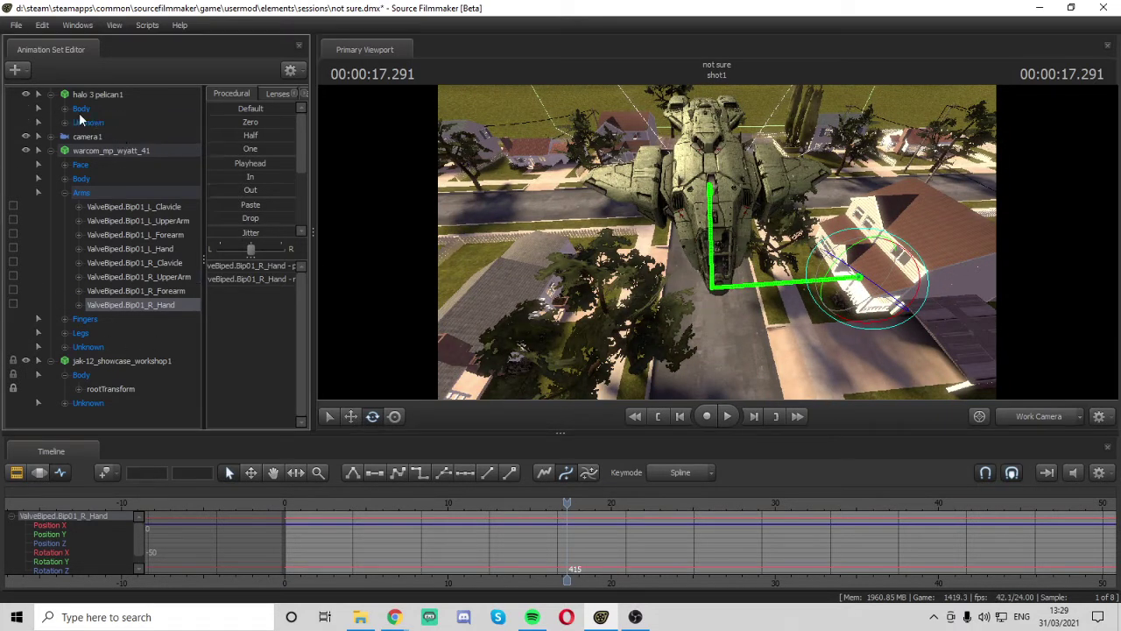
pyautogui.click(67, 109)
pyautogui.click(99, 124)
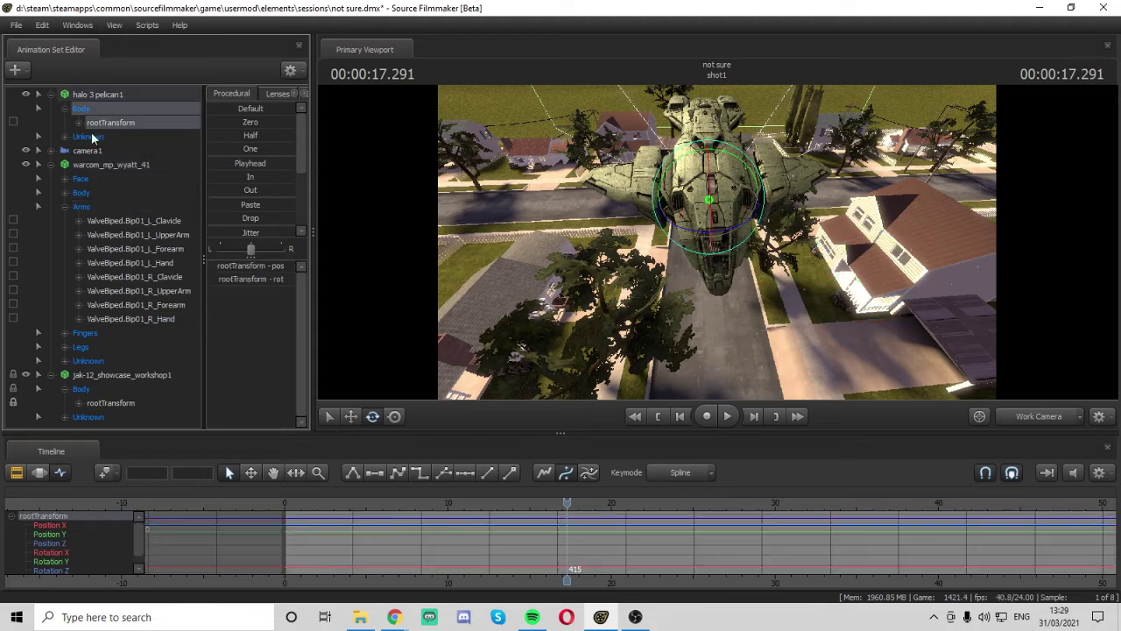
pyautogui.click(66, 136)
pyautogui.click(93, 151)
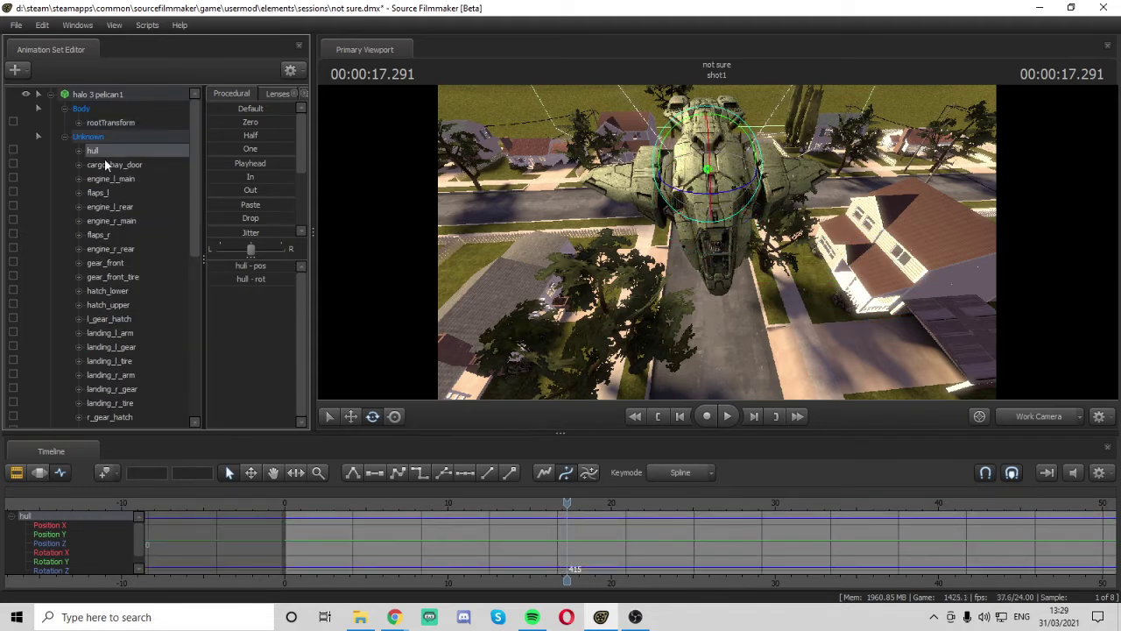
pyautogui.click(63, 136)
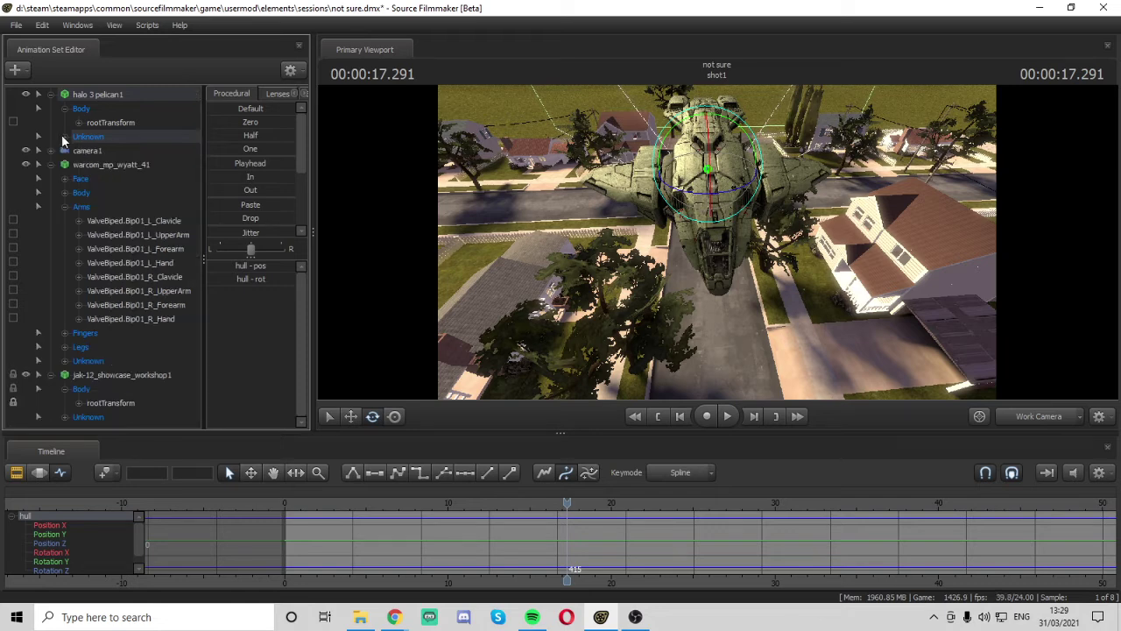
pyautogui.click(123, 123)
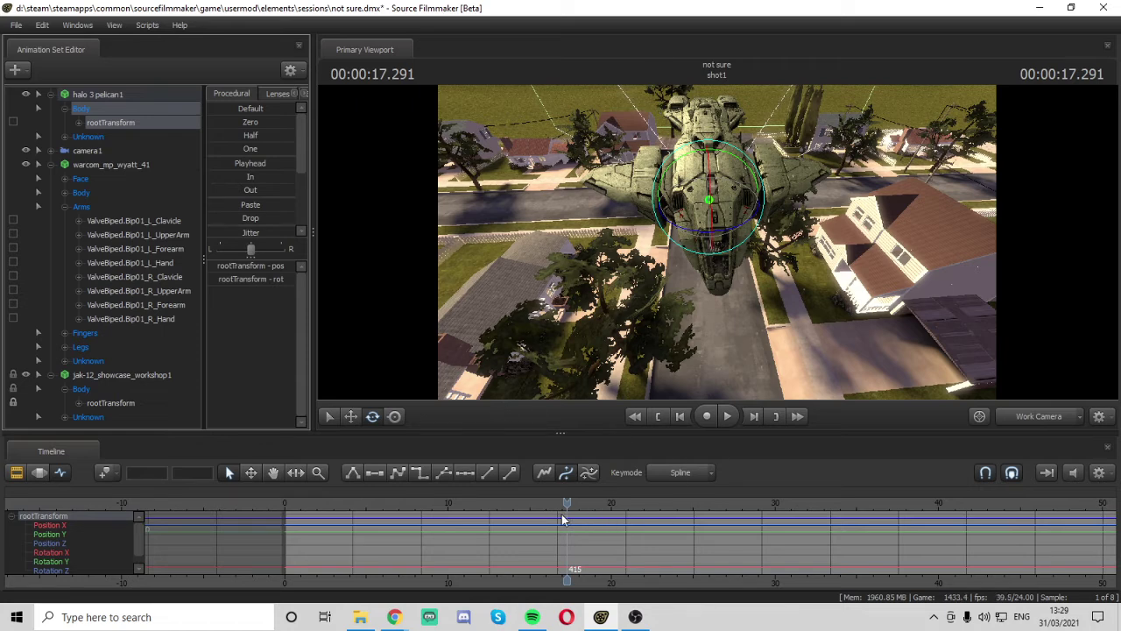
# Keyframe the Pelican's rootTransform at 00:00:00.000 and advance the playhead to 00:00:00.750
pyautogui.moveTo(561, 515); pyautogui.dragTo(285, 516)
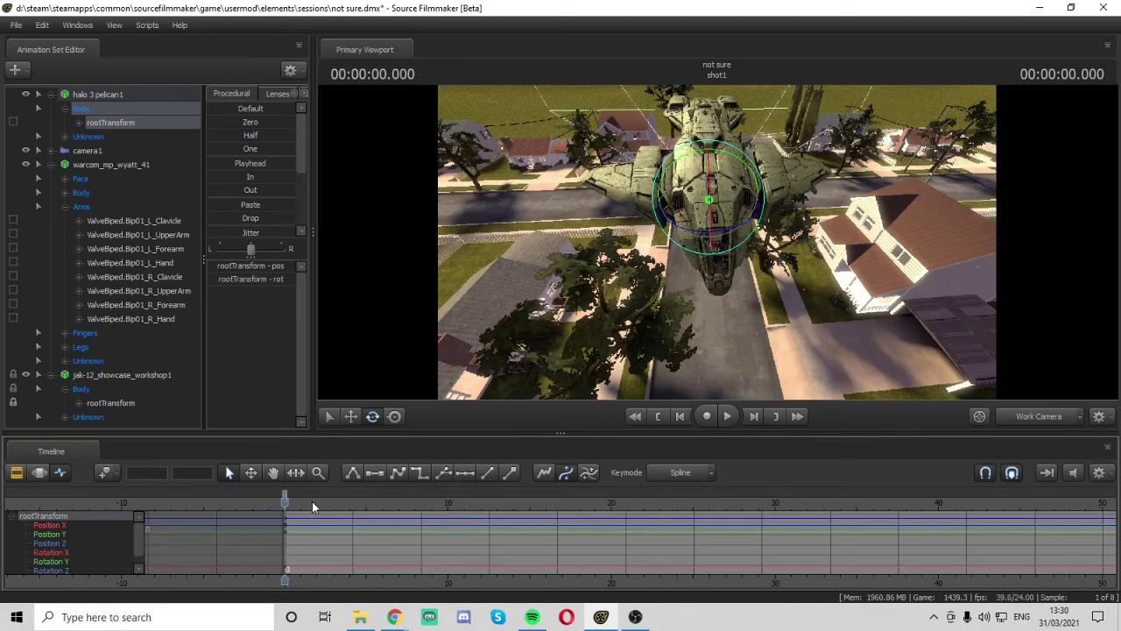
pyautogui.press('Right')
pyautogui.press('Right')
pyautogui.press('Right')
pyautogui.press('Right')
pyautogui.press('Right')
pyautogui.press('Right')
pyautogui.press('Right')
pyautogui.press('Right')
pyautogui.press('Right')
pyautogui.press('Right')
pyautogui.press('Right')
pyautogui.press('Right')
pyautogui.press('Right')
pyautogui.press('Right')
pyautogui.press('Right')
pyautogui.press('Right')
pyautogui.press('Right')
pyautogui.press('Right')
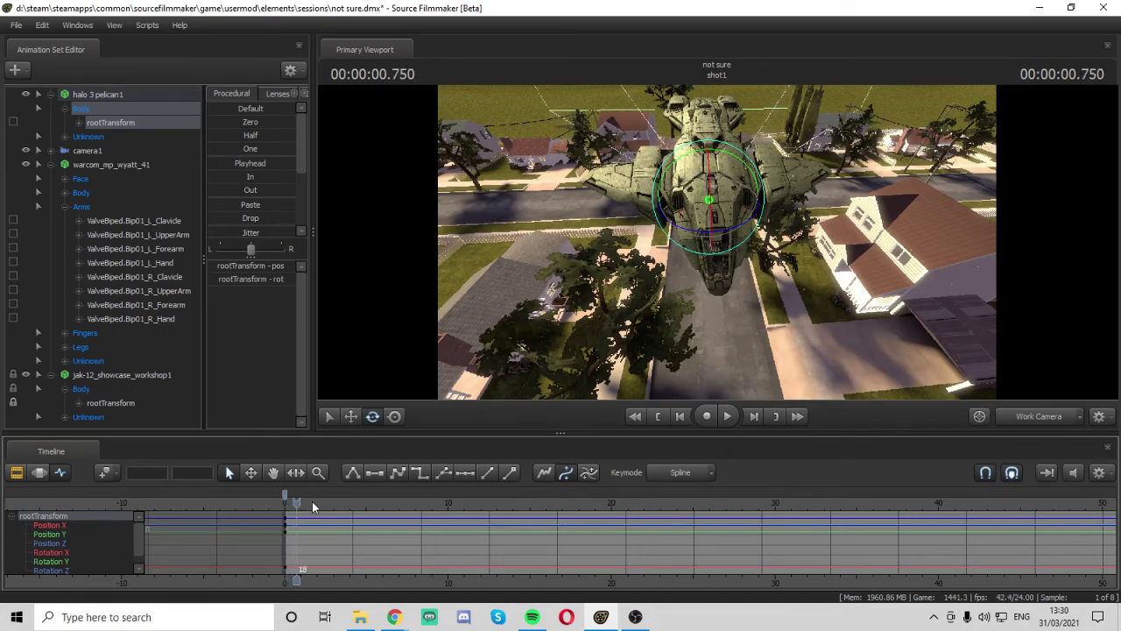
# Activate the Move tool and delete the Pelican's keyframe at the start of the shot
pyautogui.click(350, 417)
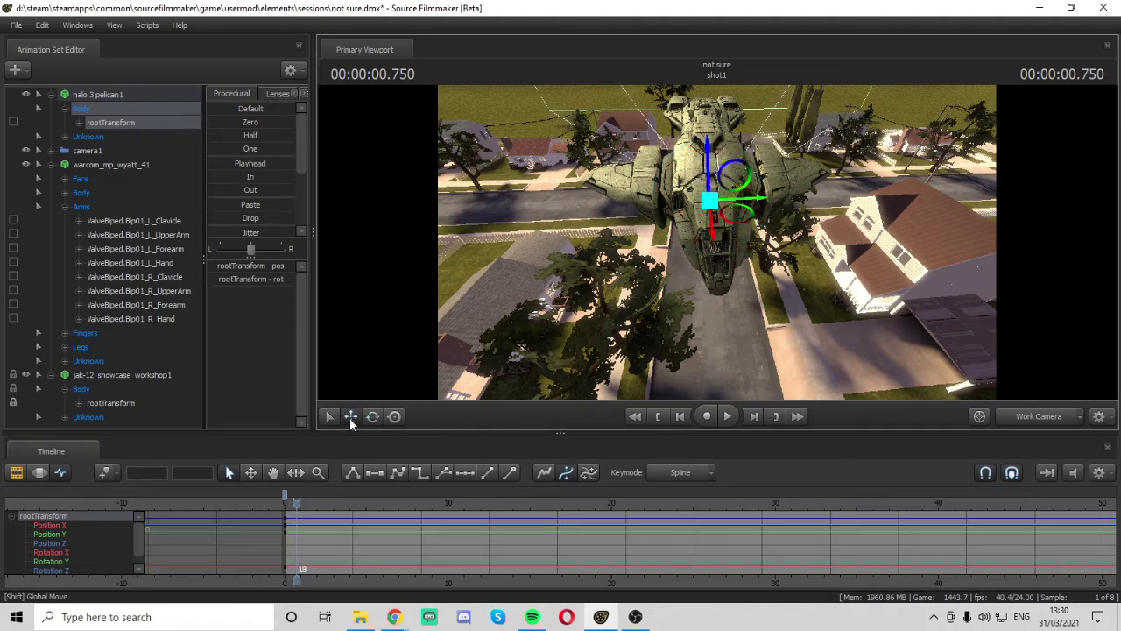
pyautogui.moveTo(304, 503); pyautogui.dragTo(284, 499)
pyautogui.rightClick(286, 496)
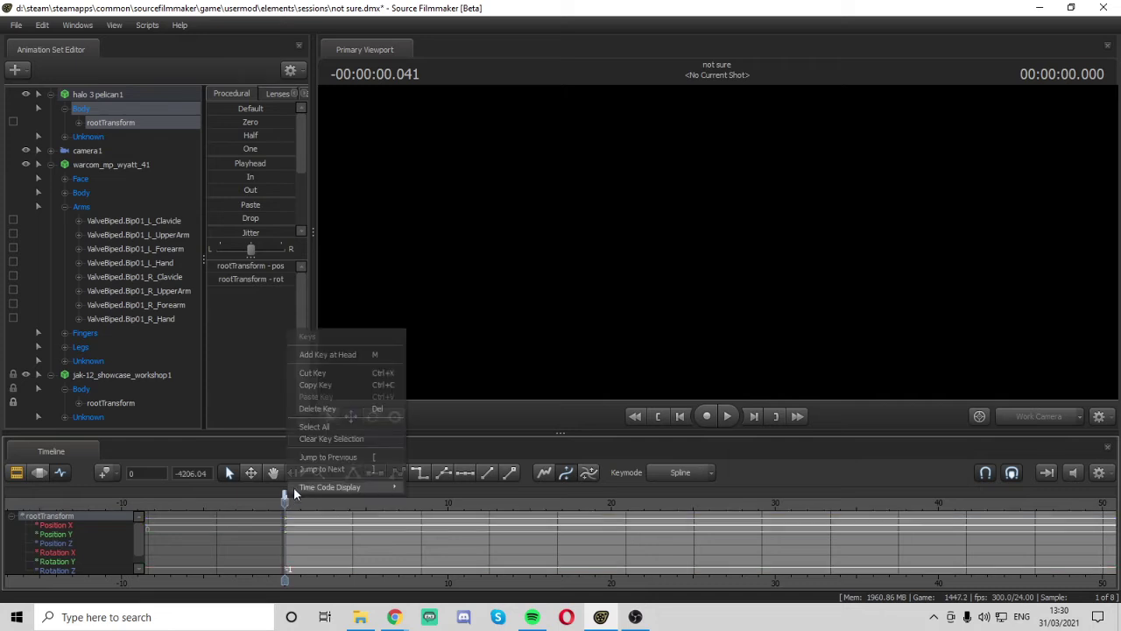
pyautogui.click(341, 413)
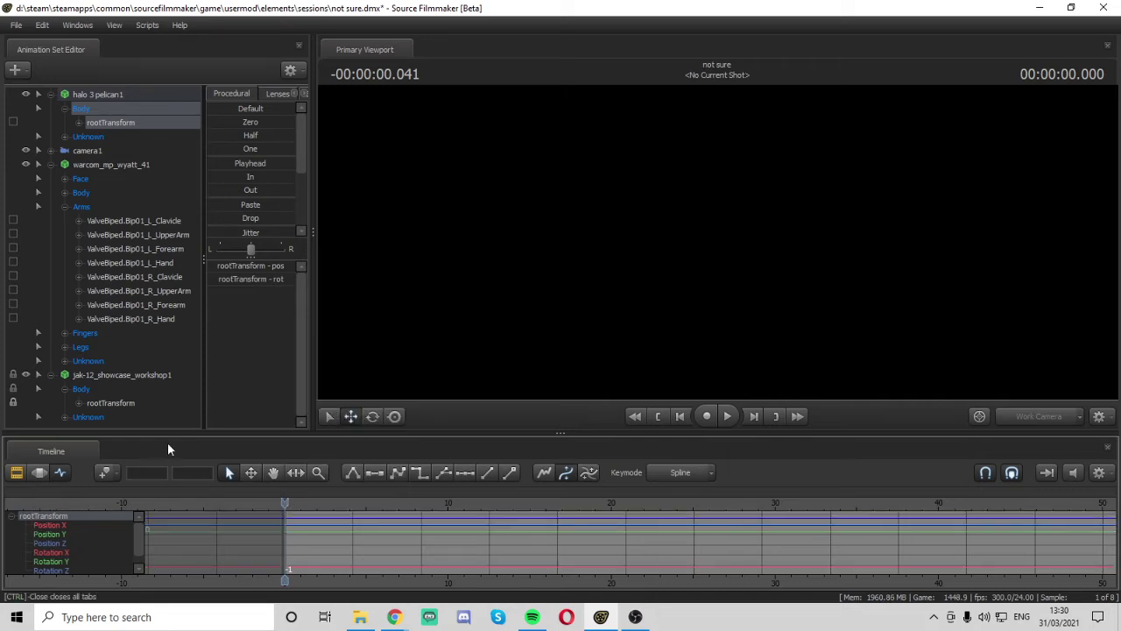
# In the Motion Editor, move the Pelican far back along its X axis, away from the soldier
pyautogui.click(47, 474)
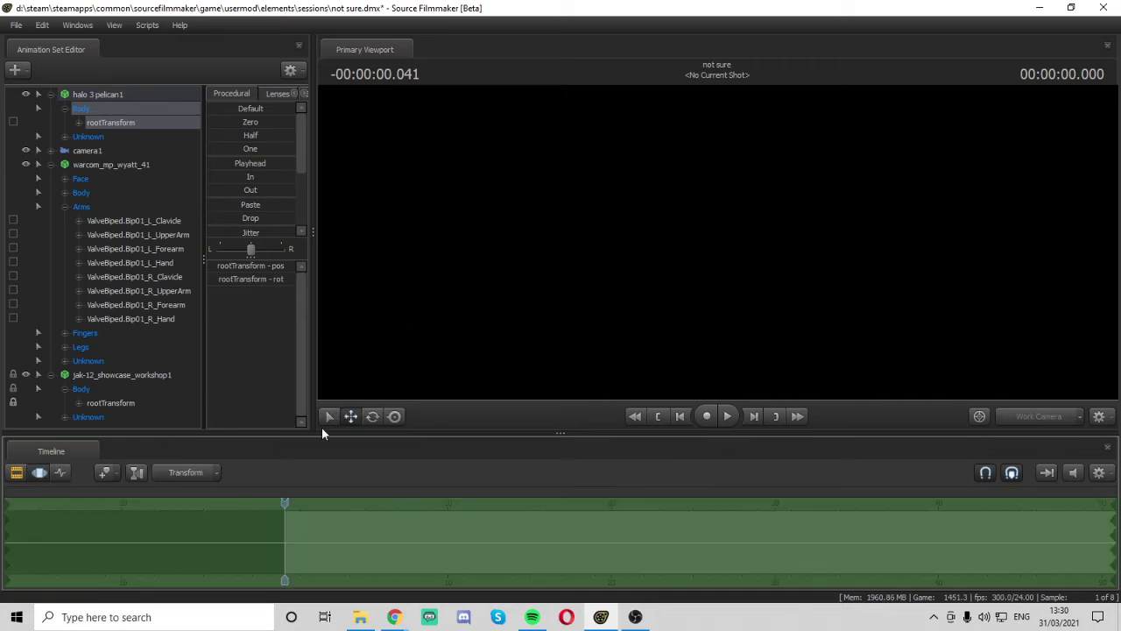
pyautogui.press('Right')
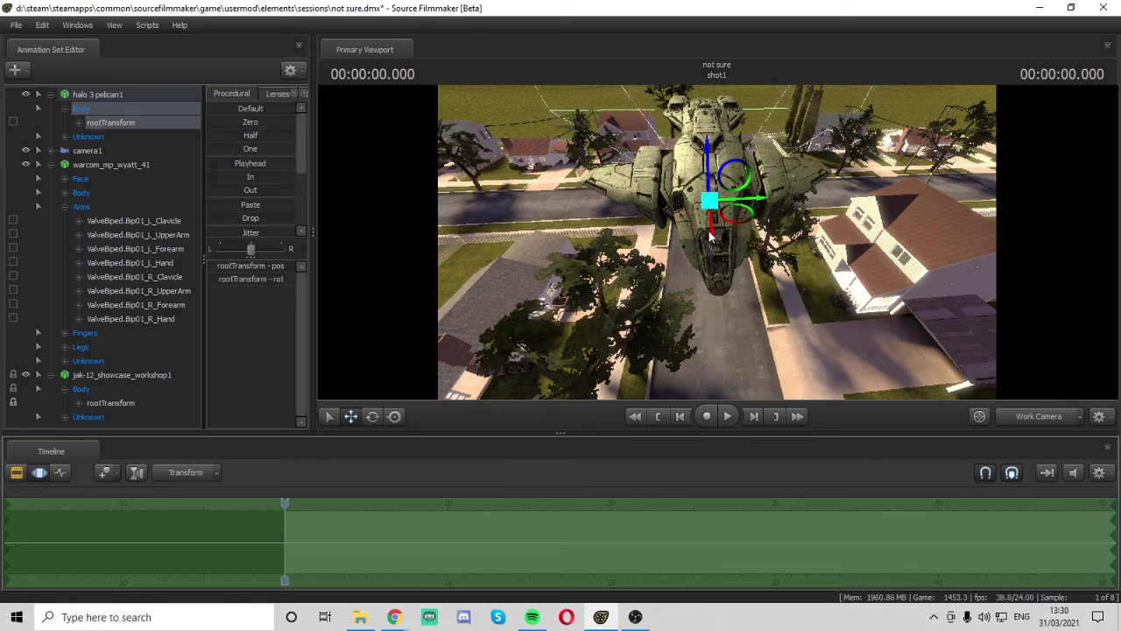
pyautogui.moveTo(712, 237); pyautogui.dragTo(710, 136)
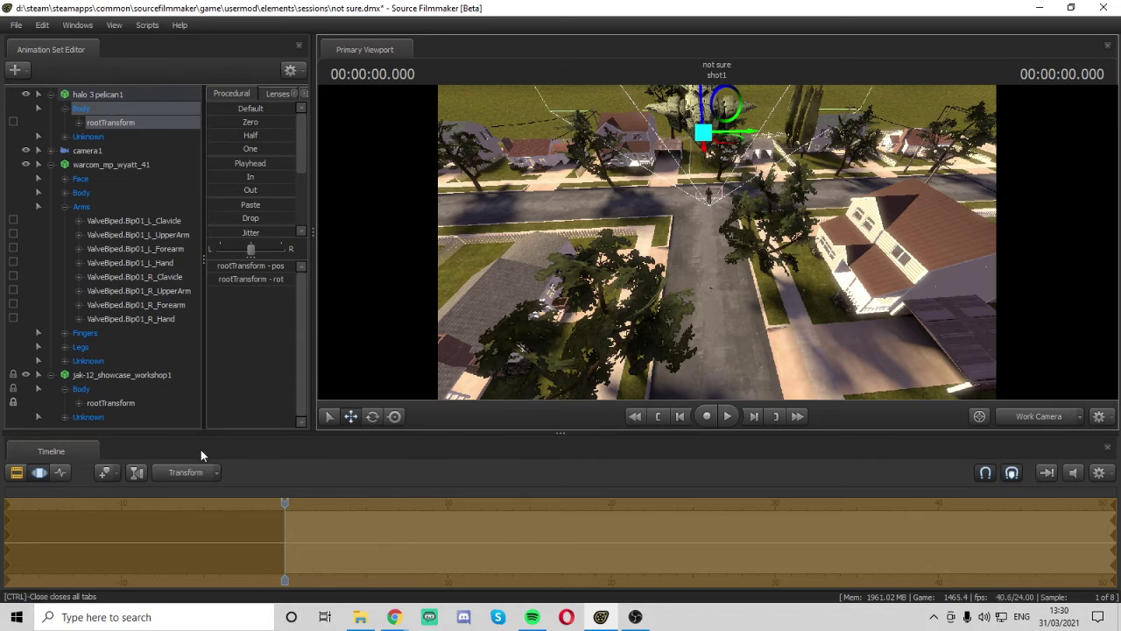
# In the Graph Editor, keyframe the Pelican at 00:00:00.000 and move it along X at 00:00:00.958 so its bay surrounds the soldier
pyautogui.click(60, 473)
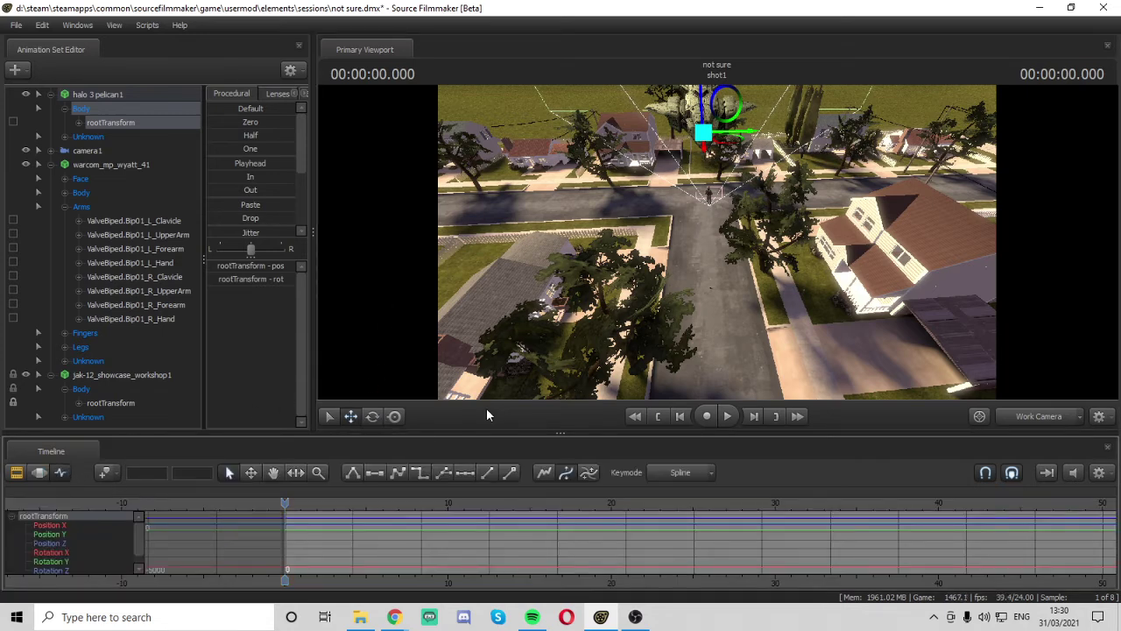
pyautogui.press('space')
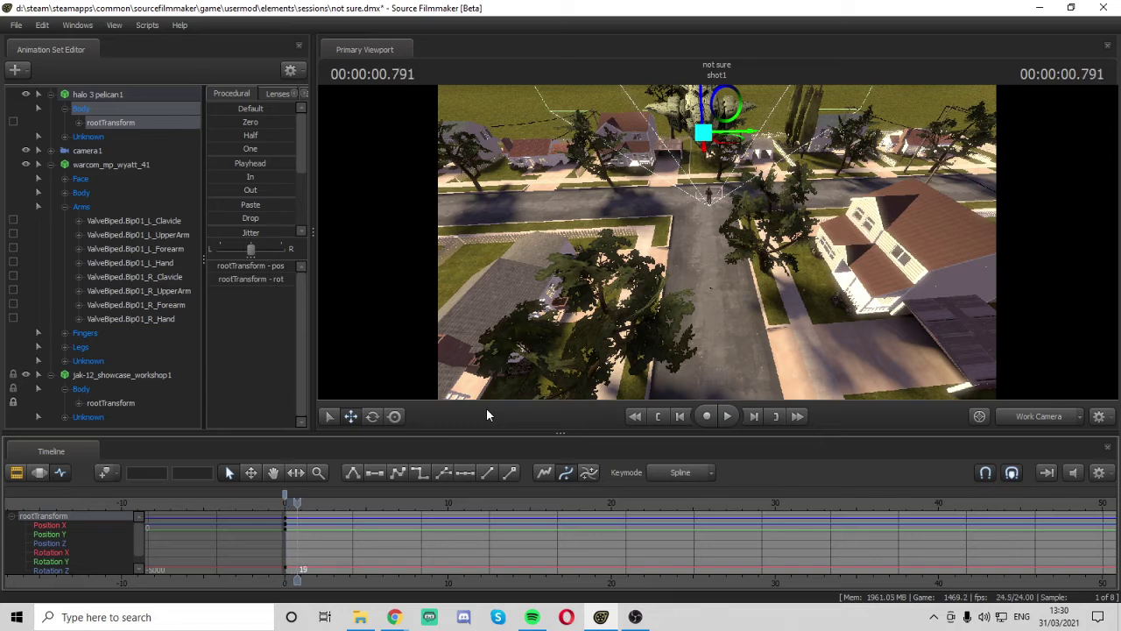
pyautogui.press('space')
pyautogui.moveTo(708, 149); pyautogui.dragTo(755, 259)
pyautogui.moveTo(708, 229); pyautogui.dragTo(526, 144)
pyautogui.press('w')
pyautogui.moveTo(831, 247); pyautogui.dragTo(852, 243)
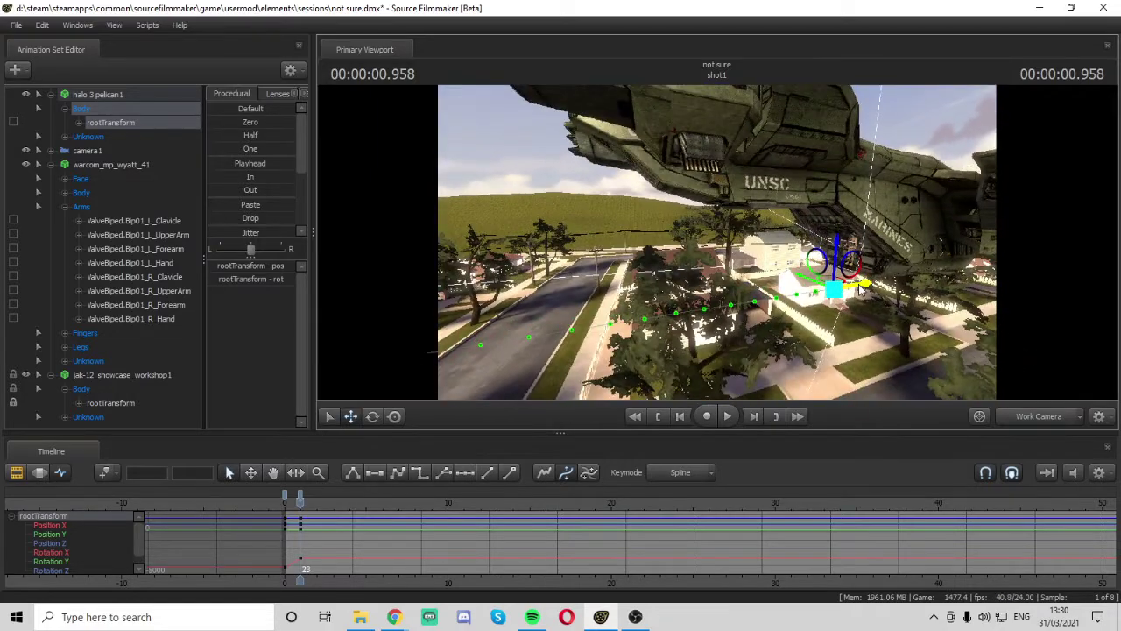
pyautogui.moveTo(860, 288)
pyautogui.mouseDown()
pyautogui.moveTo(803, 300)
pyautogui.moveTo(876, 272)
pyautogui.moveTo(854, 267)
pyautogui.moveTo(880, 279)
pyautogui.mouseUp()
pyautogui.press('w')
pyautogui.press('w')
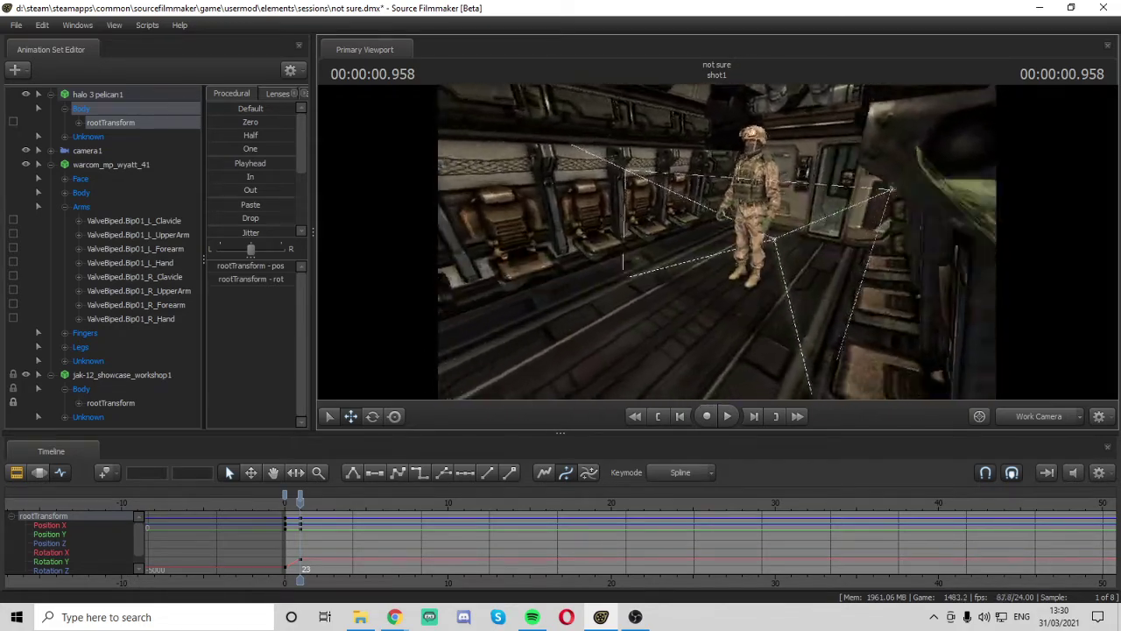
# Play back the Pelican's fly-in from the start of the shot and watch it from outside the ship
pyautogui.moveTo(744, 288); pyautogui.dragTo(718, 244)
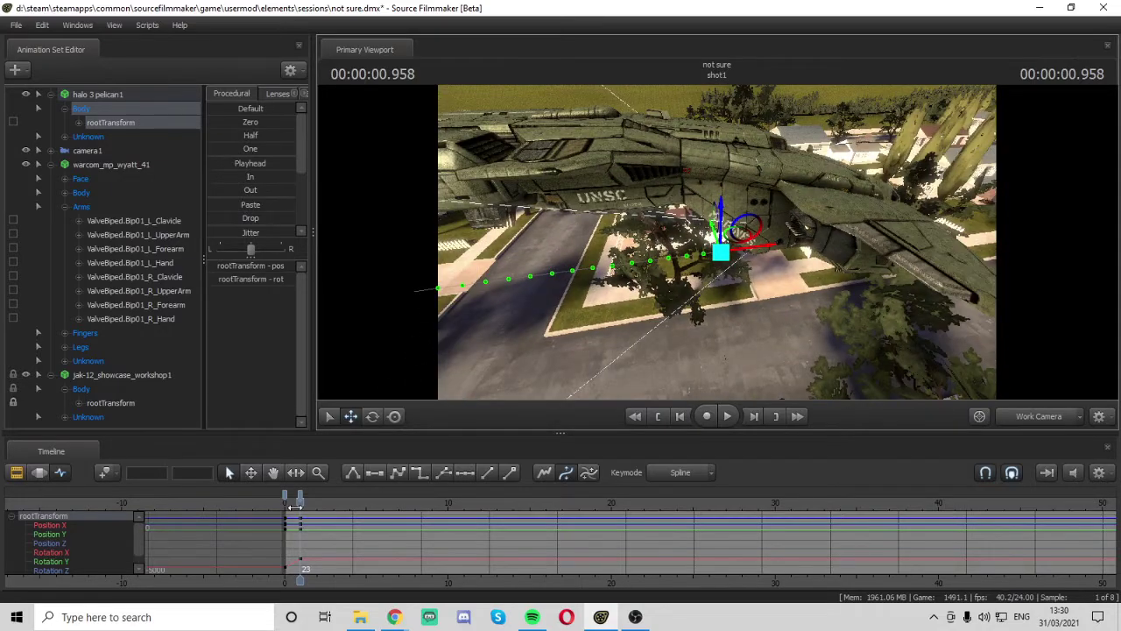
pyautogui.moveTo(295, 507); pyautogui.dragTo(281, 507)
pyautogui.press('space')
pyautogui.moveTo(538, 234); pyautogui.dragTo(798, 278)
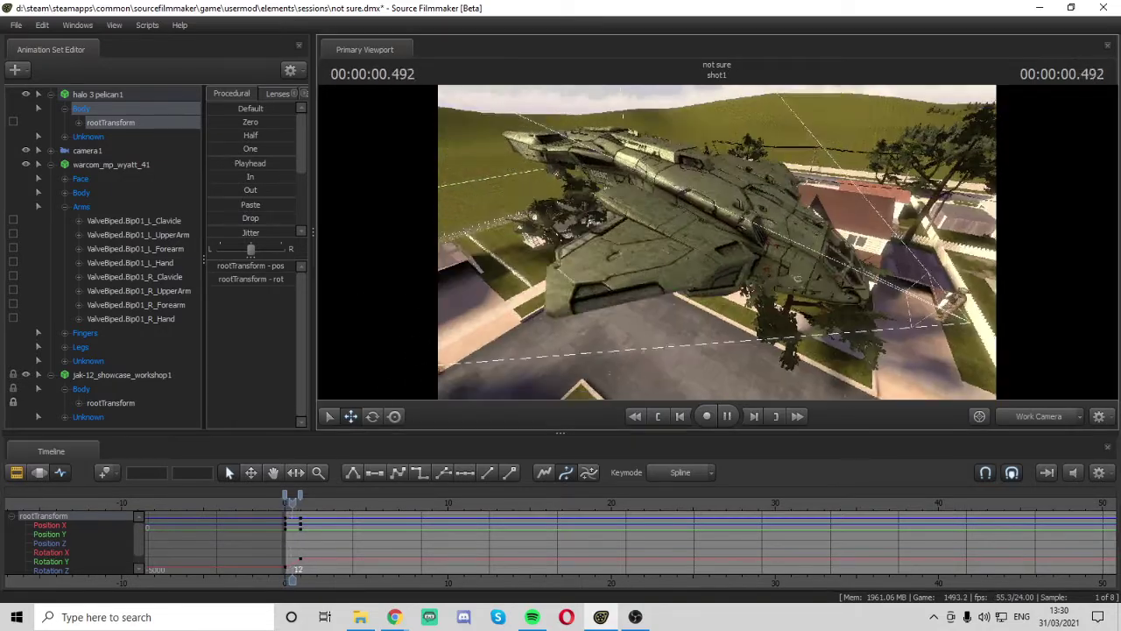
pyautogui.press('space')
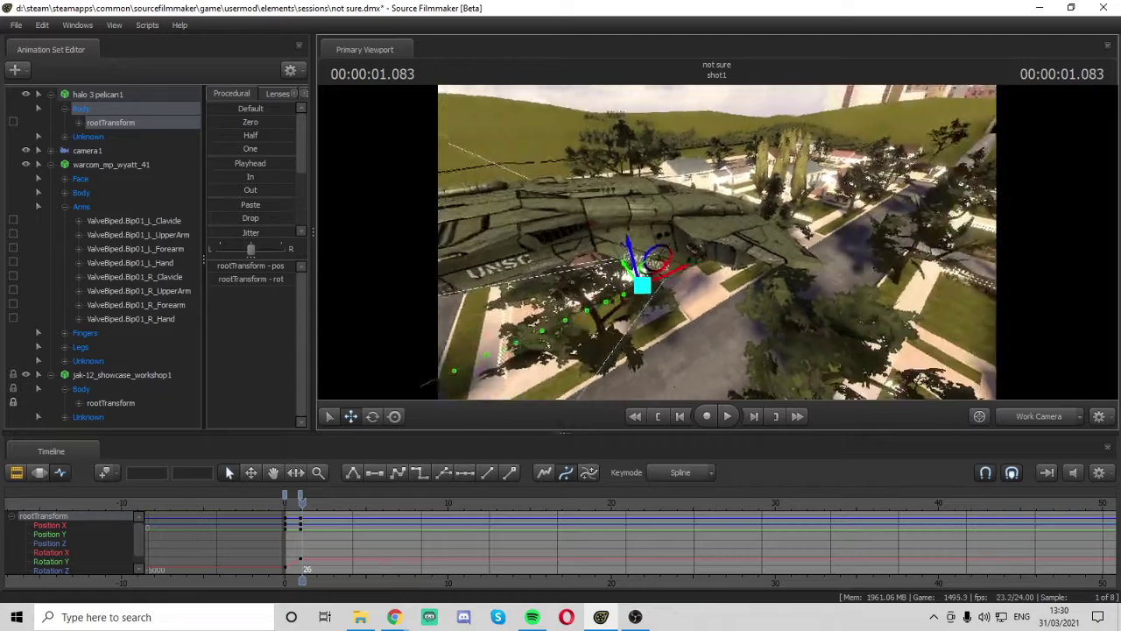
pyautogui.moveTo(733, 296); pyautogui.dragTo(764, 270)
pyautogui.press('ctrl')
pyautogui.click(752, 278)
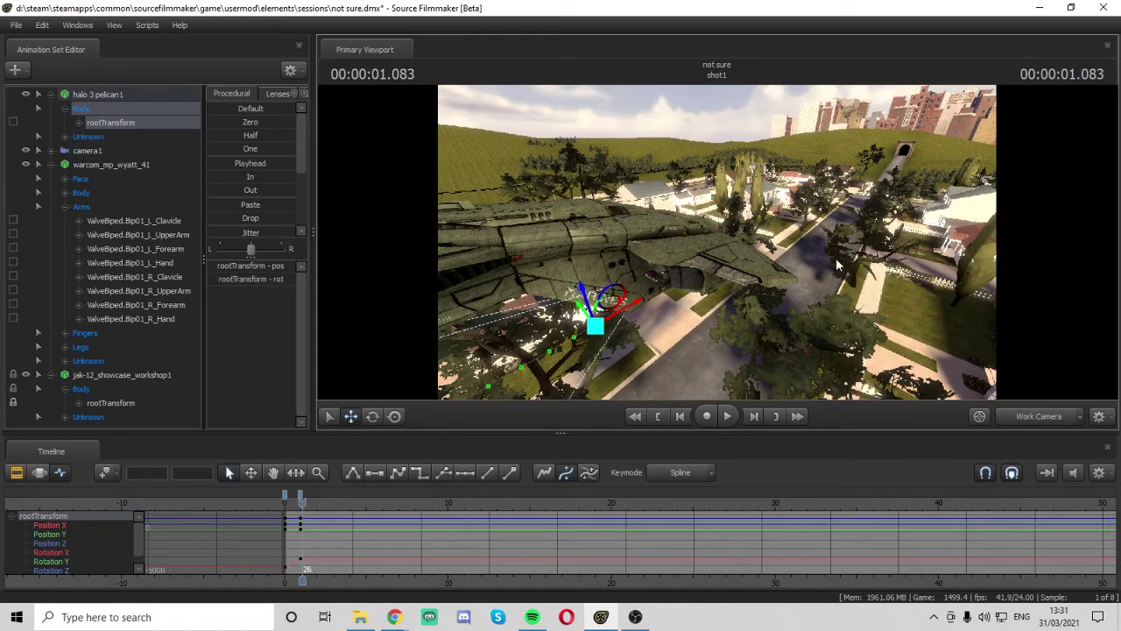
# Rotate the Pelican's rootTransform at 00:00:00.375, roll it onto its side at 00:00:00.041, and play back the motion
pyautogui.click(91, 124)
pyautogui.click(370, 418)
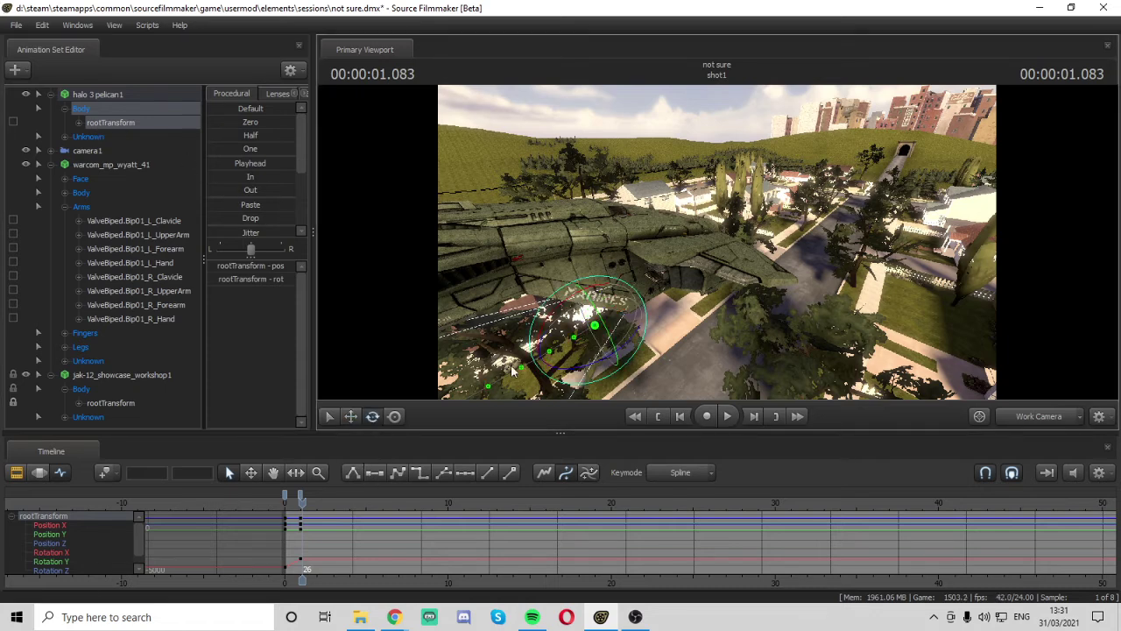
pyautogui.moveTo(301, 509); pyautogui.dragTo(291, 508)
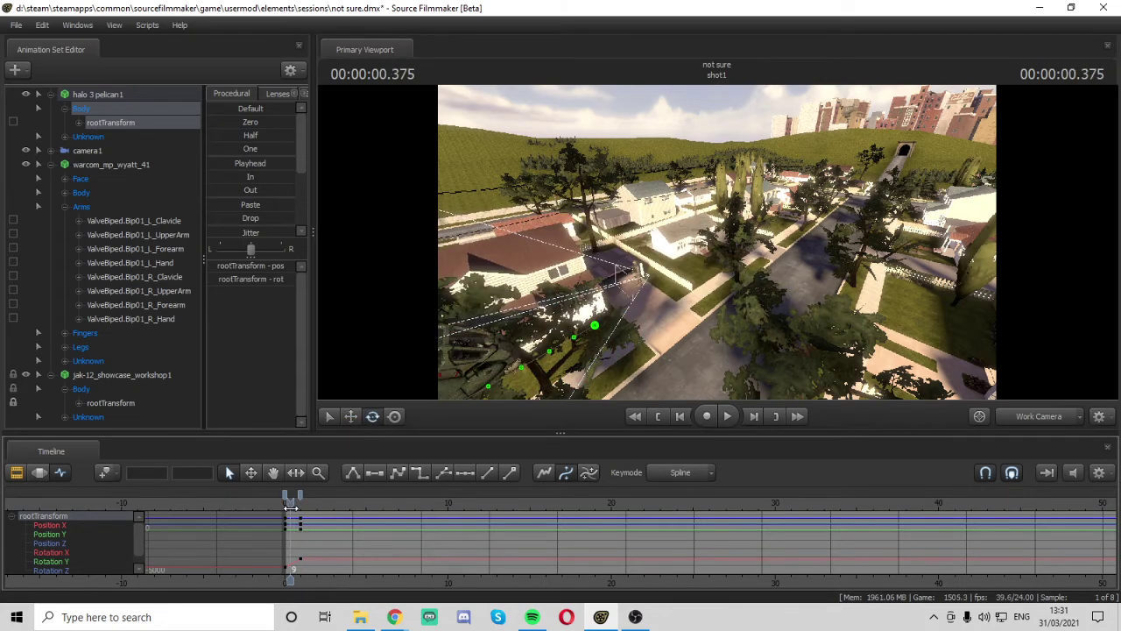
pyautogui.moveTo(599, 237); pyautogui.dragTo(534, 238)
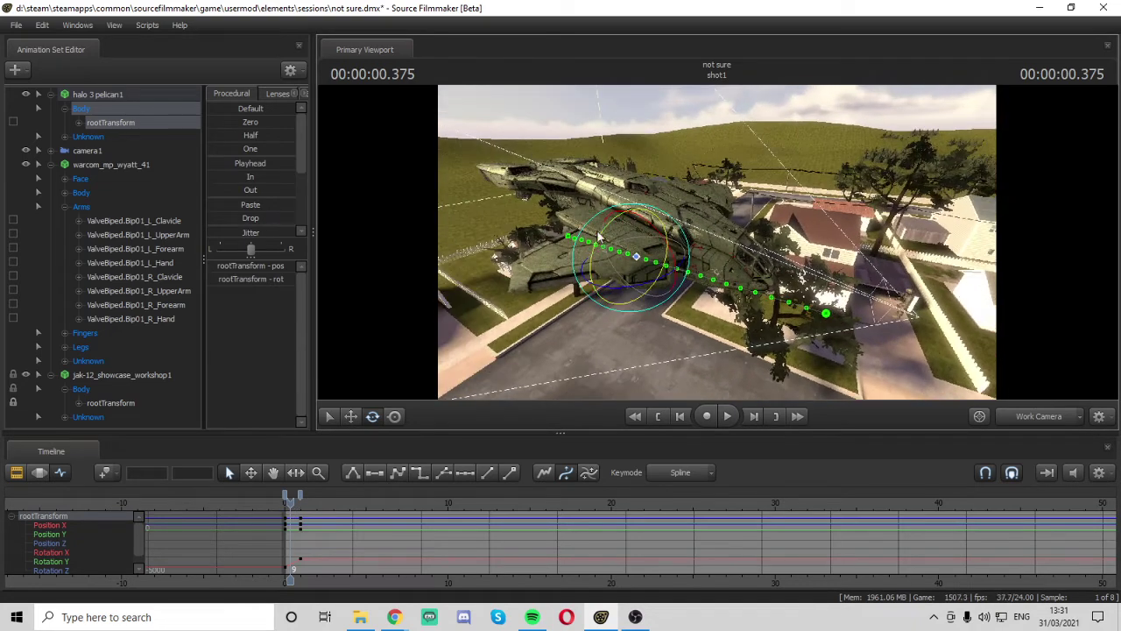
pyautogui.moveTo(611, 231); pyautogui.dragTo(603, 292)
pyautogui.moveTo(288, 505)
pyautogui.mouseDown()
pyautogui.moveTo(300, 507)
pyautogui.moveTo(285, 509)
pyautogui.mouseUp()
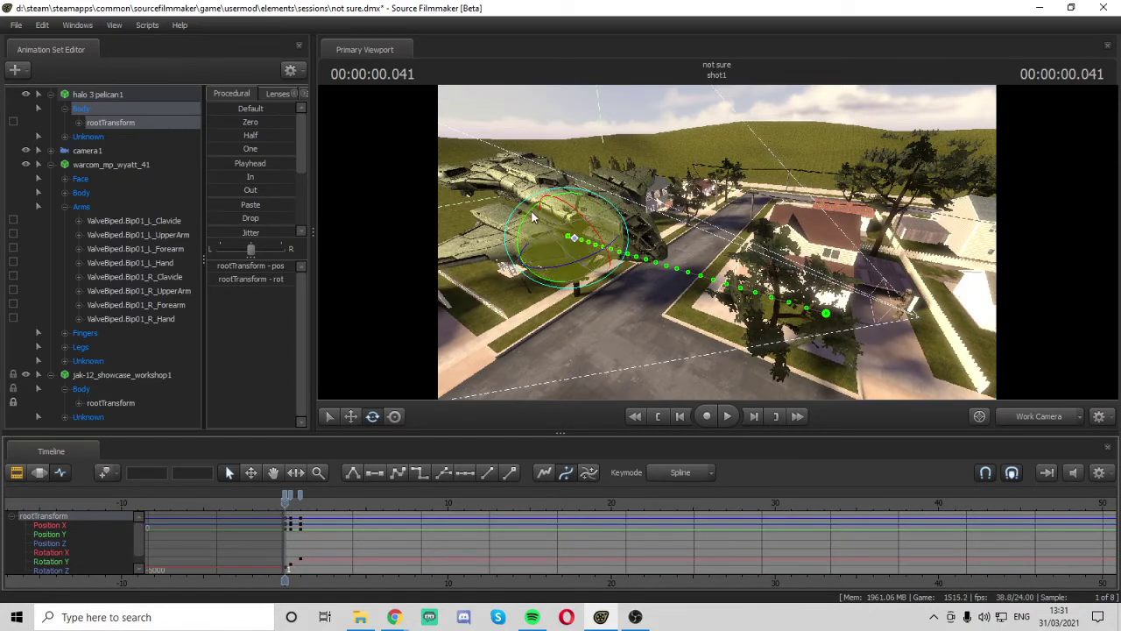
pyautogui.moveTo(533, 218); pyautogui.dragTo(523, 271)
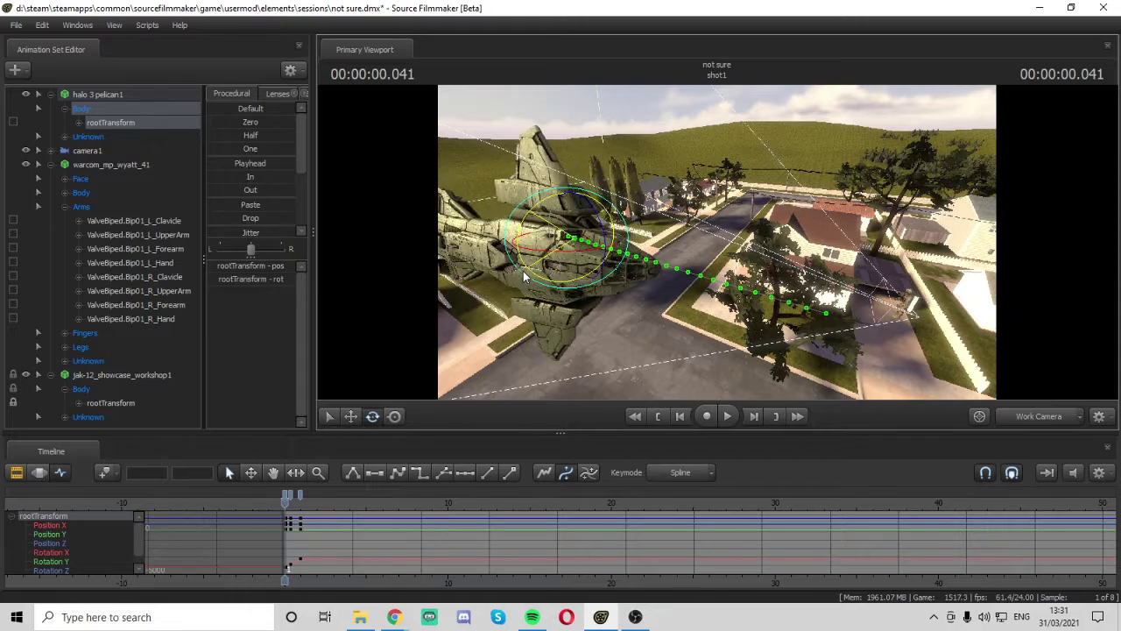
pyautogui.press('space')
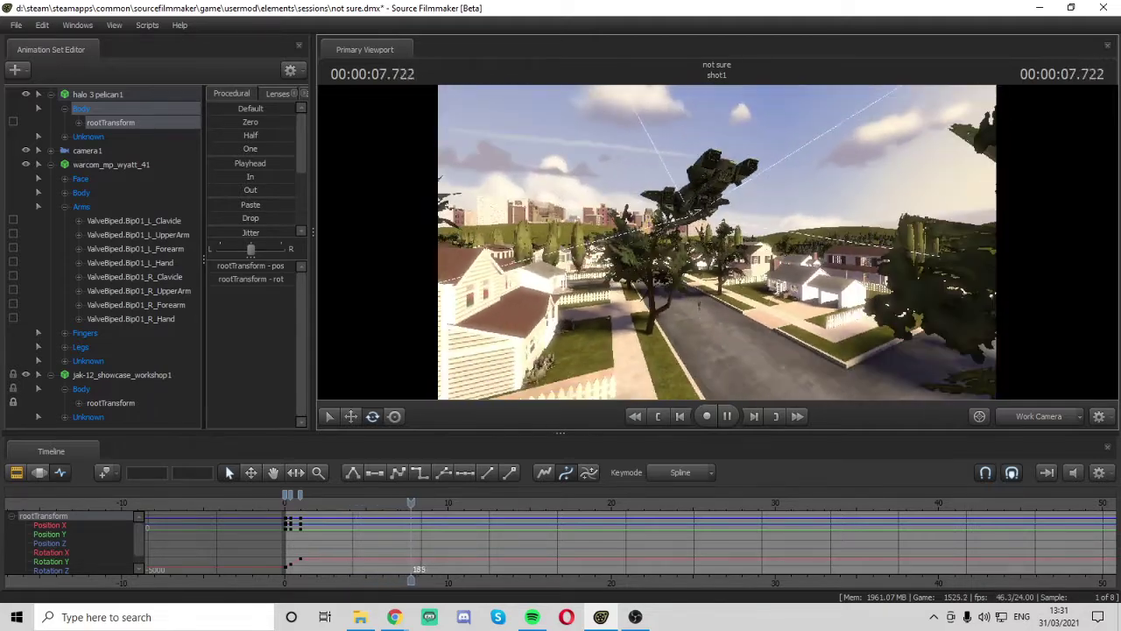
pyautogui.press('space')
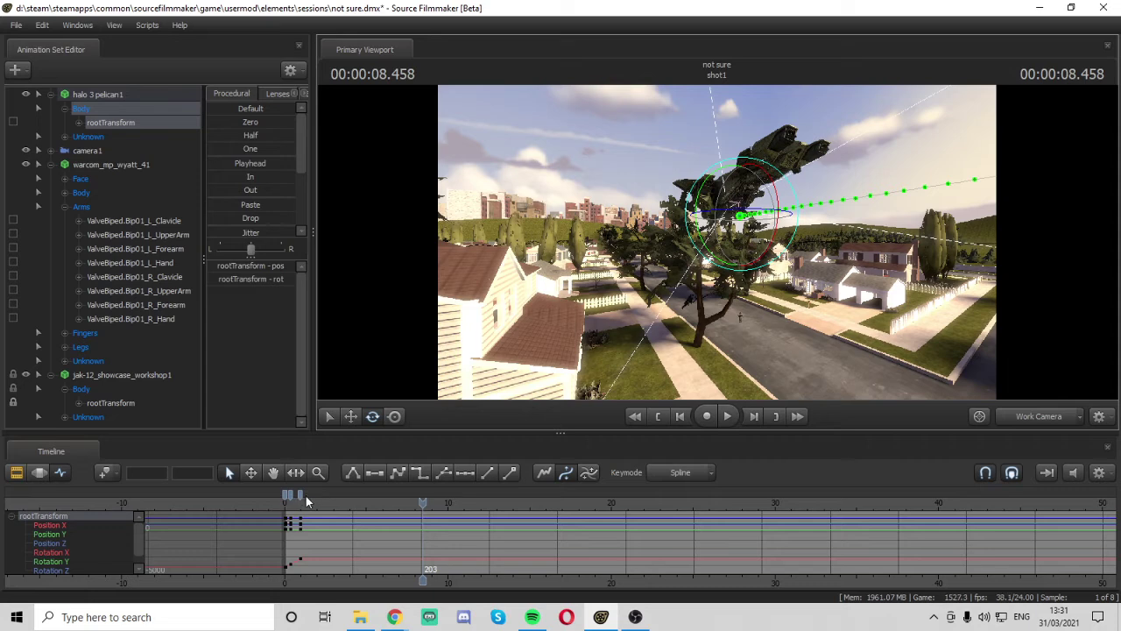
# Delete the Pelican rootTransform's fly-in and rotation keyframes from the first second of the shot
pyautogui.rightClick(303, 494)
pyautogui.rightClick(301, 495)
pyautogui.rightClick(286, 493)
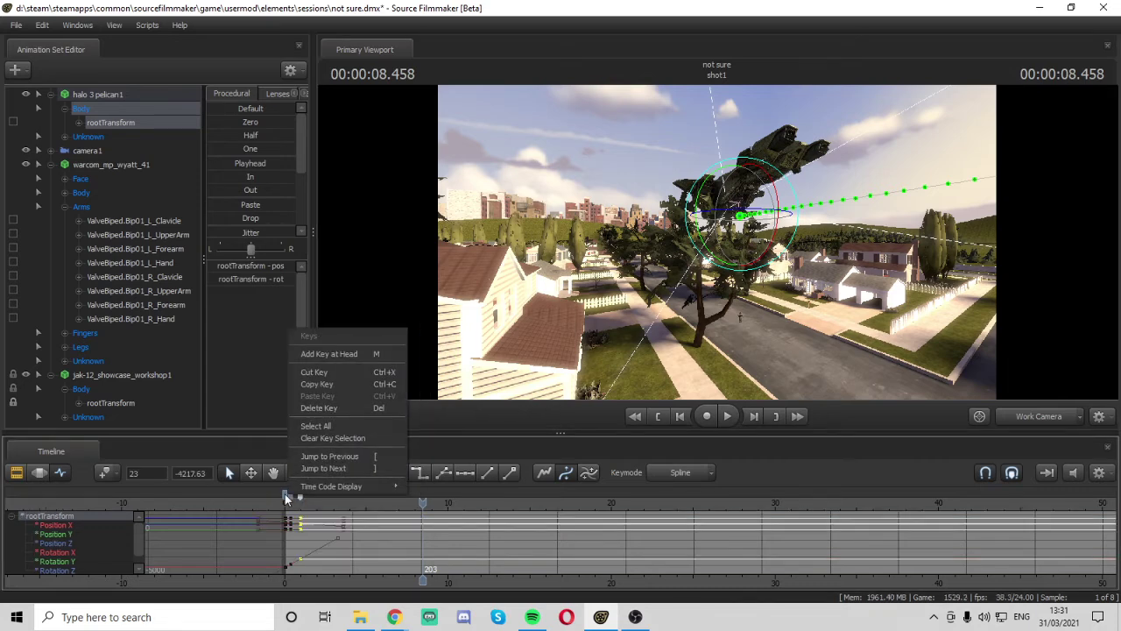
pyautogui.rightClick(286, 493)
pyautogui.click(318, 407)
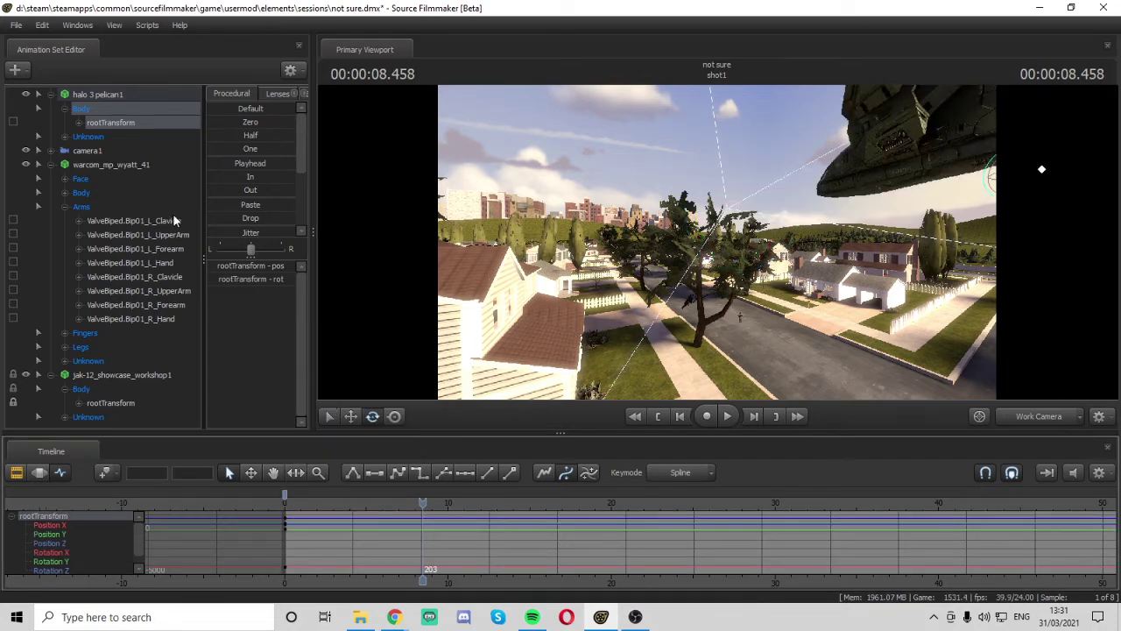
# Delete the warcom_mp_wyatt_41 and jak-12_showcase_workshop1 animation sets from the shot
pyautogui.rightClick(138, 165)
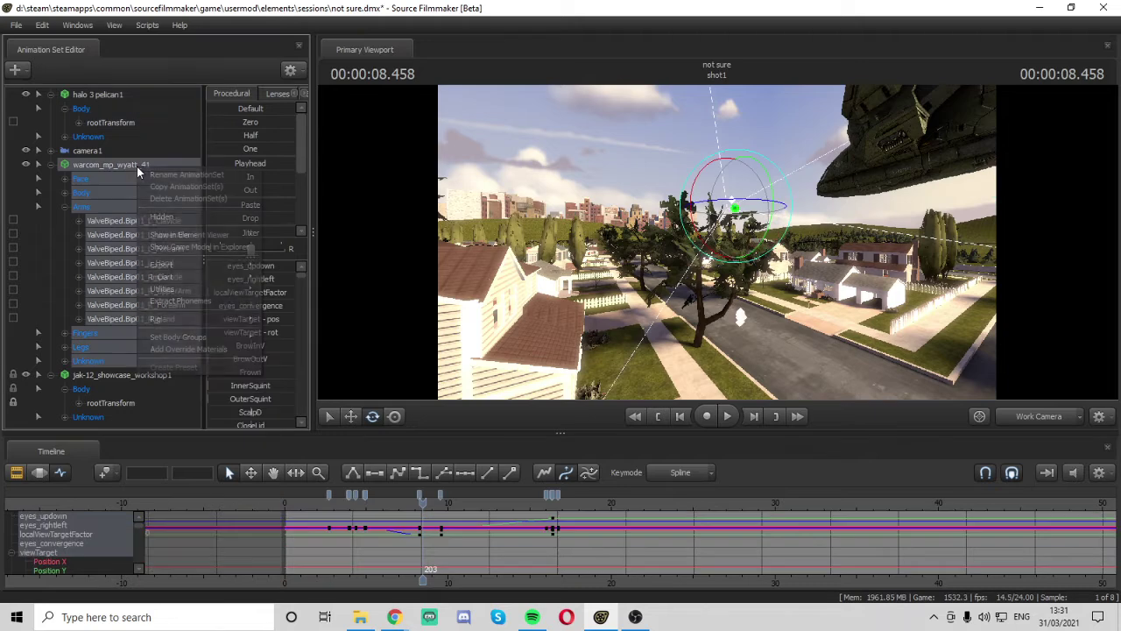
pyautogui.click(185, 199)
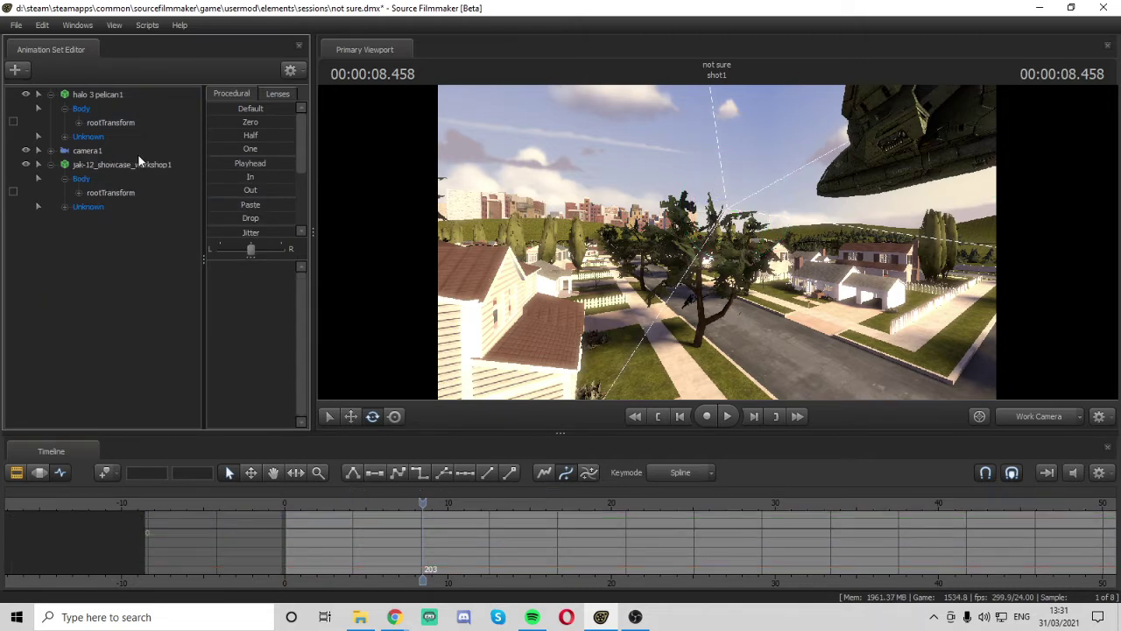
pyautogui.rightClick(131, 166)
pyautogui.click(153, 201)
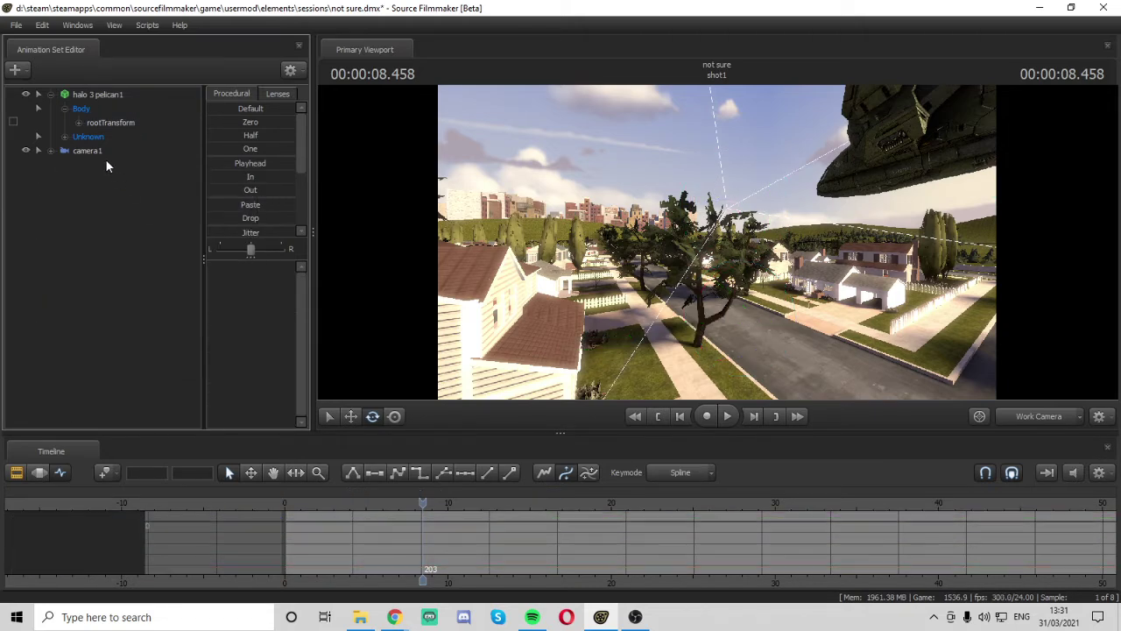
# Select the entire halo 3 pelican1 animation set and delete its remaining keyframes after the start of the shot
pyautogui.moveTo(741, 287); pyautogui.dragTo(837, 230)
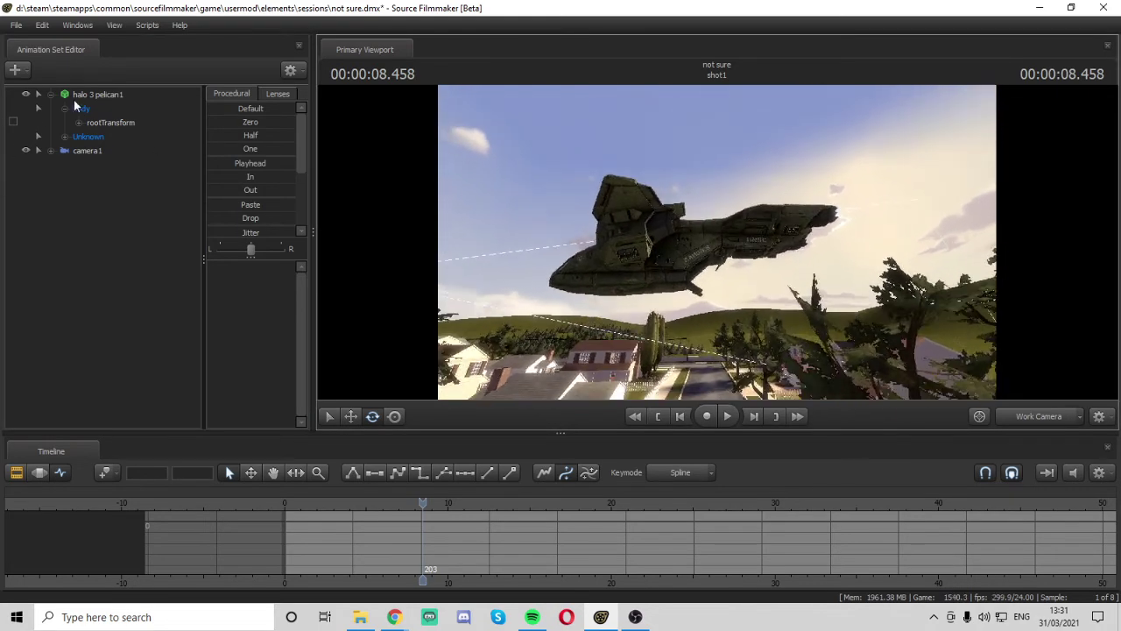
pyautogui.click(127, 94)
pyautogui.rightClick(324, 492)
pyautogui.rightClick(313, 492)
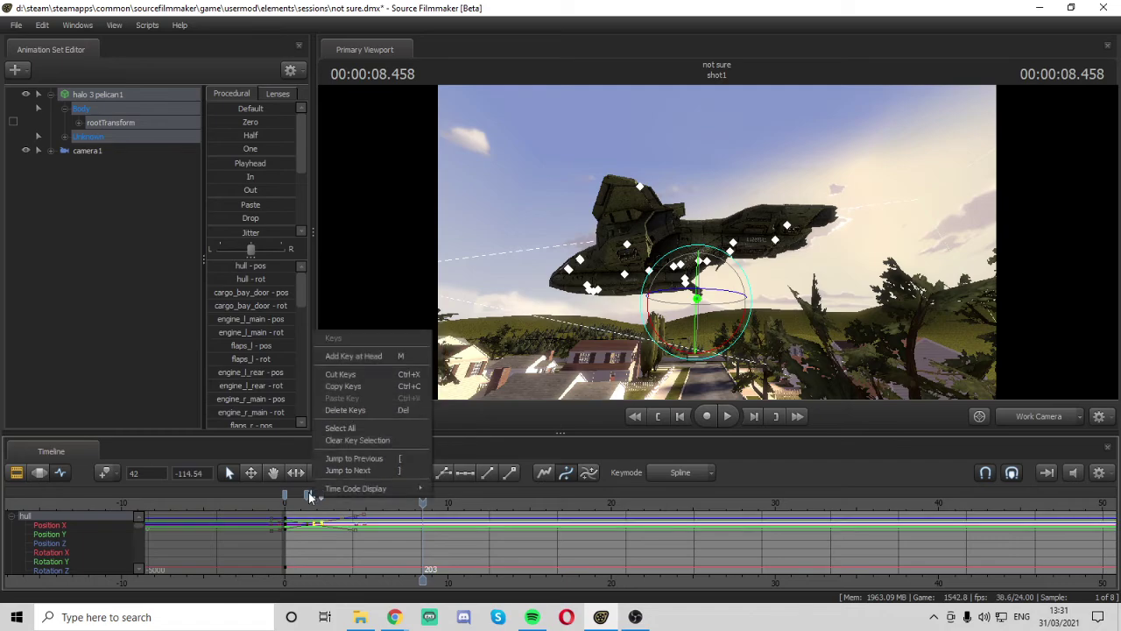
pyautogui.rightClick(308, 491)
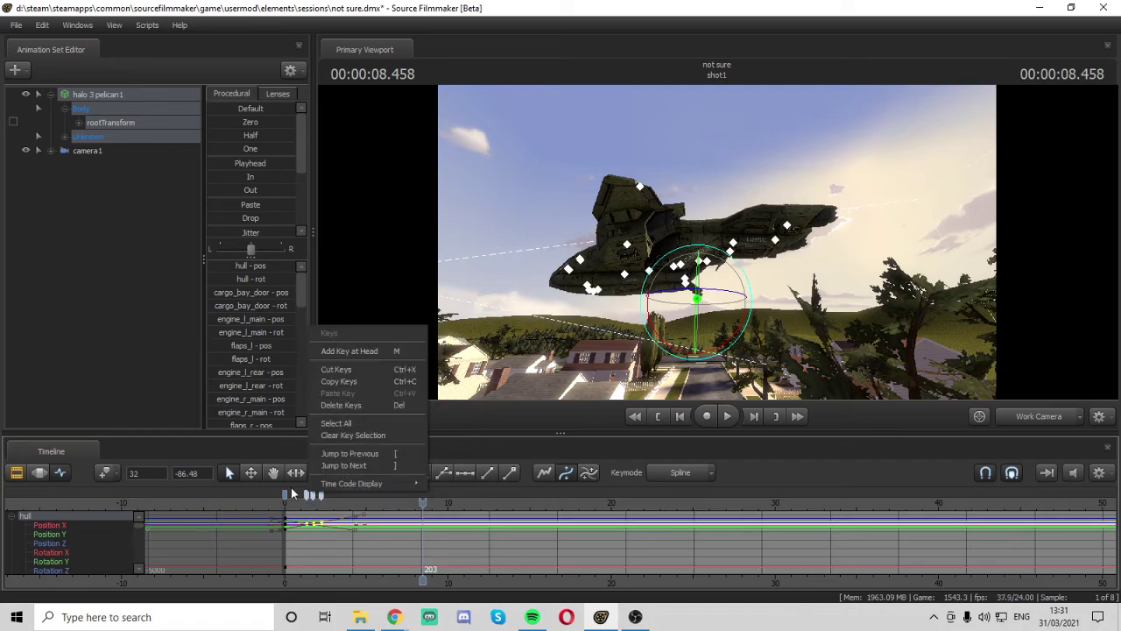
pyautogui.click(355, 405)
# Inside the Pelican's cockpit, select the secondary_throttle bone and rotate it upward at 00:00:08.458
pyautogui.moveTo(717, 242); pyautogui.dragTo(683, 199)
pyautogui.press('w')
pyautogui.moveTo(648, 233); pyautogui.dragTo(855, 153)
pyautogui.press('w')
pyautogui.press('w')
pyautogui.press('s')
pyautogui.press('w')
pyautogui.press('w')
pyautogui.press('w')
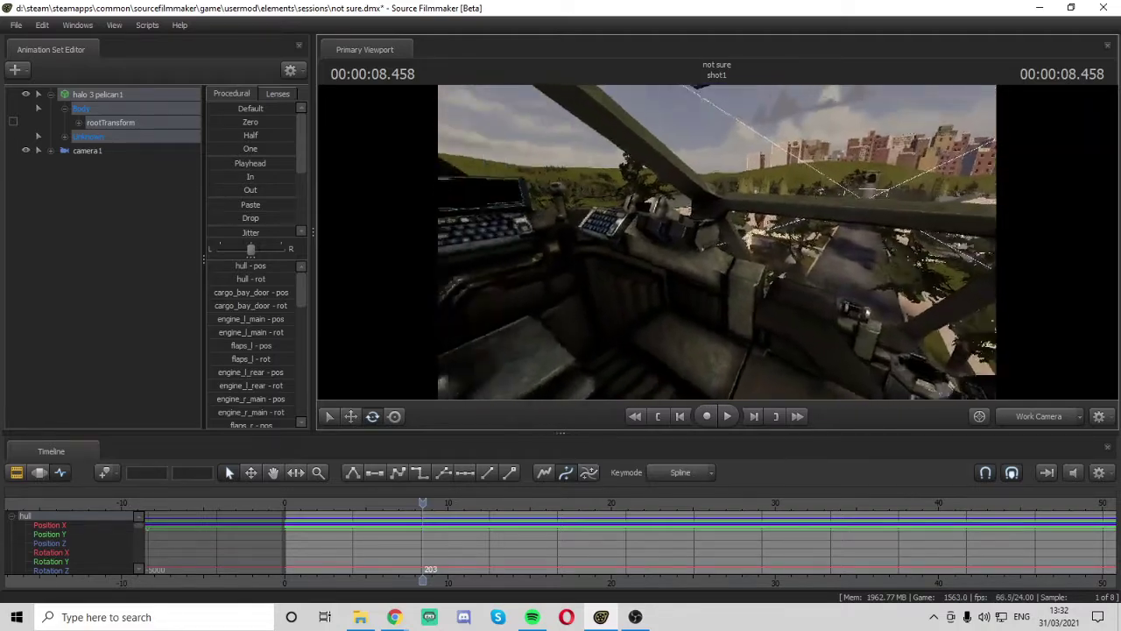
pyautogui.moveTo(697, 223); pyautogui.dragTo(717, 241)
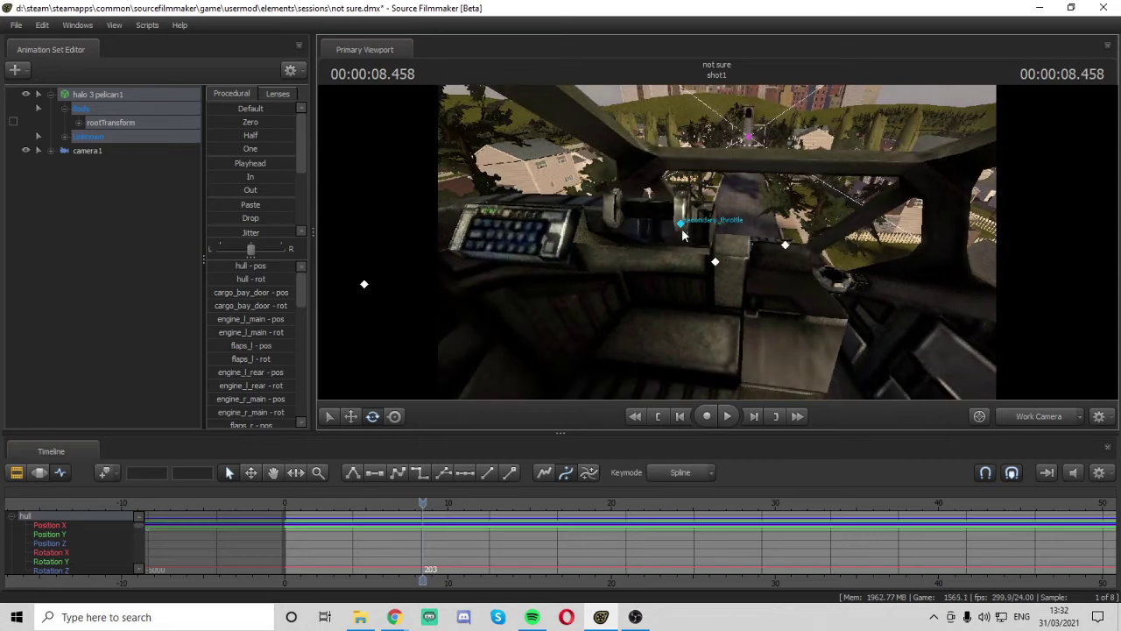
pyautogui.click(681, 224)
pyautogui.moveTo(665, 207); pyautogui.dragTo(677, 196)
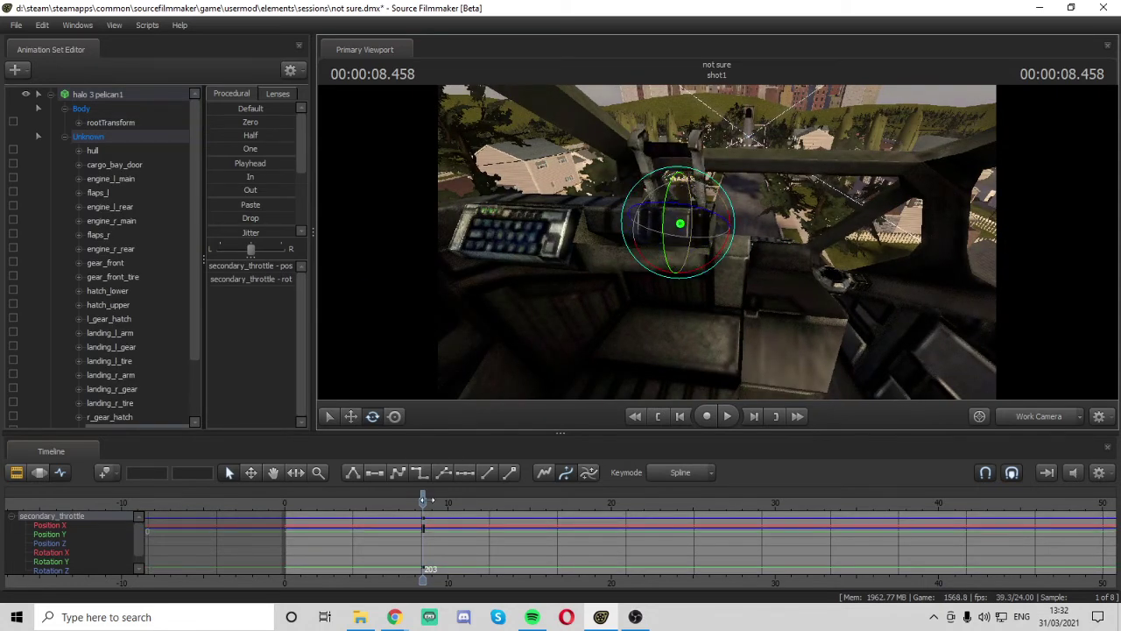
# Rotate the secondary_throttle back down at 00:00:06.666 and again at 00:00:09.333 so its lever rises and returns
pyautogui.moveTo(429, 500); pyautogui.dragTo(406, 506)
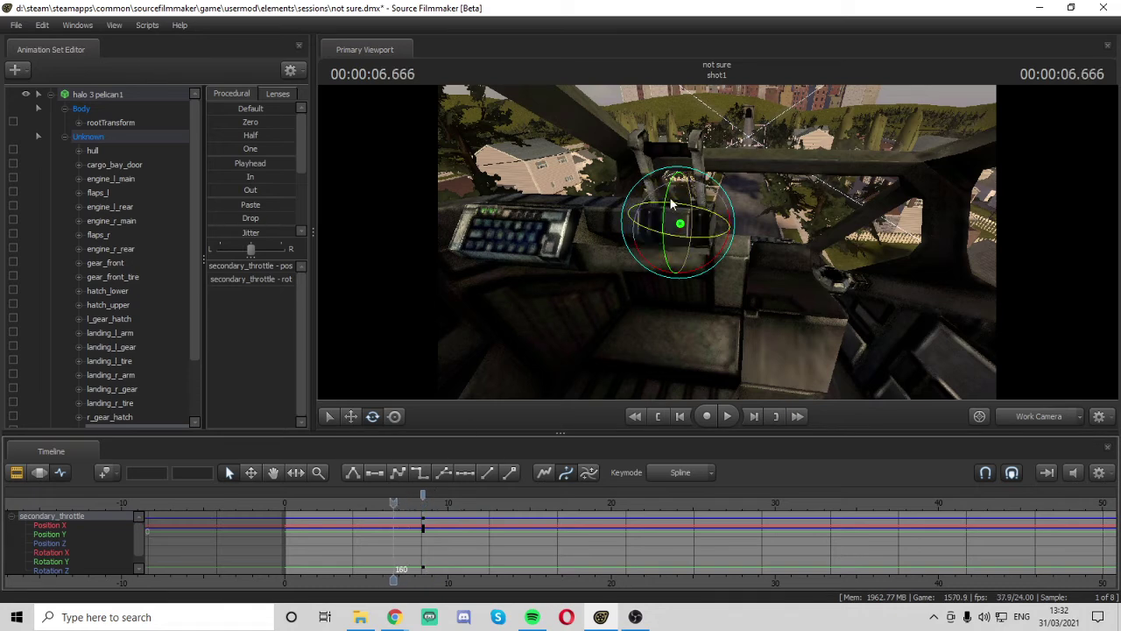
pyautogui.moveTo(669, 192); pyautogui.dragTo(661, 240)
pyautogui.press('space')
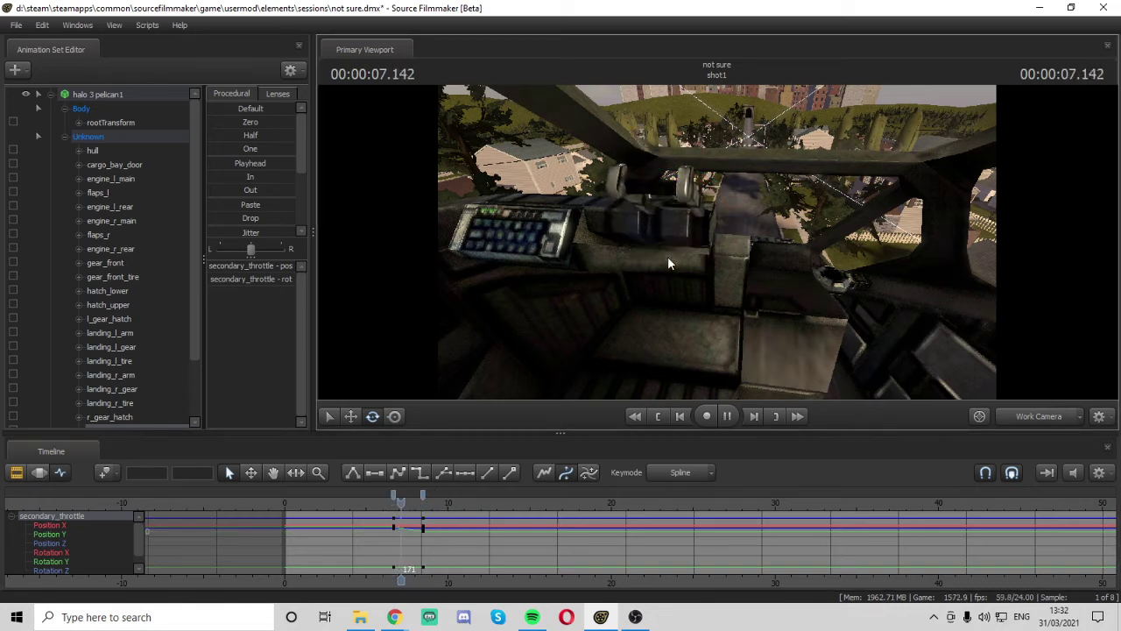
pyautogui.press('space')
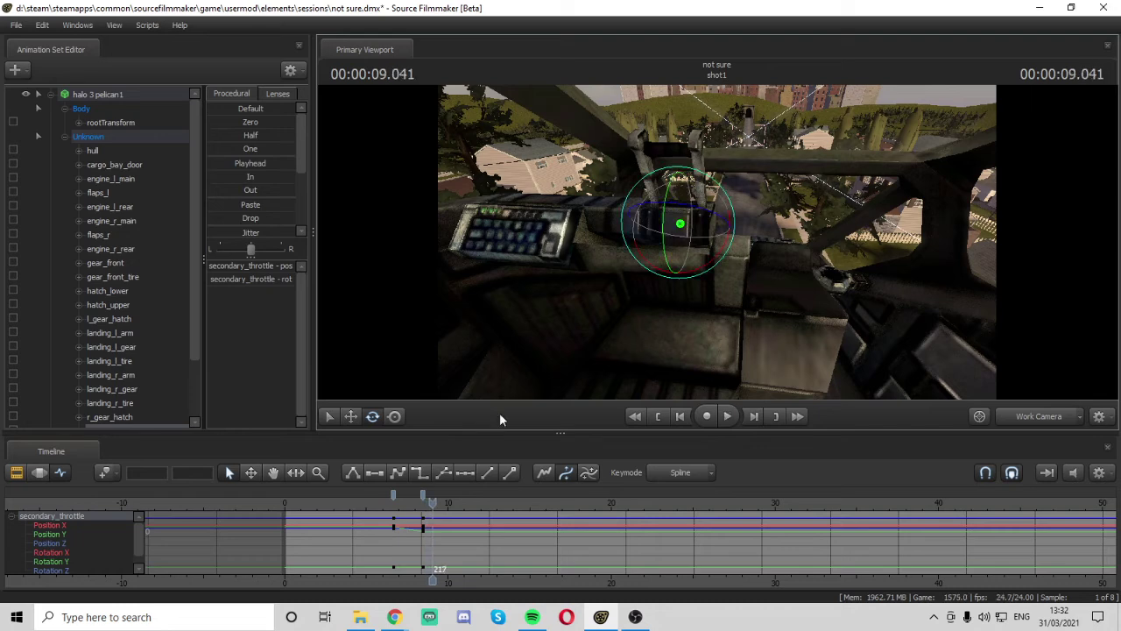
pyautogui.press('space')
pyautogui.press('space')
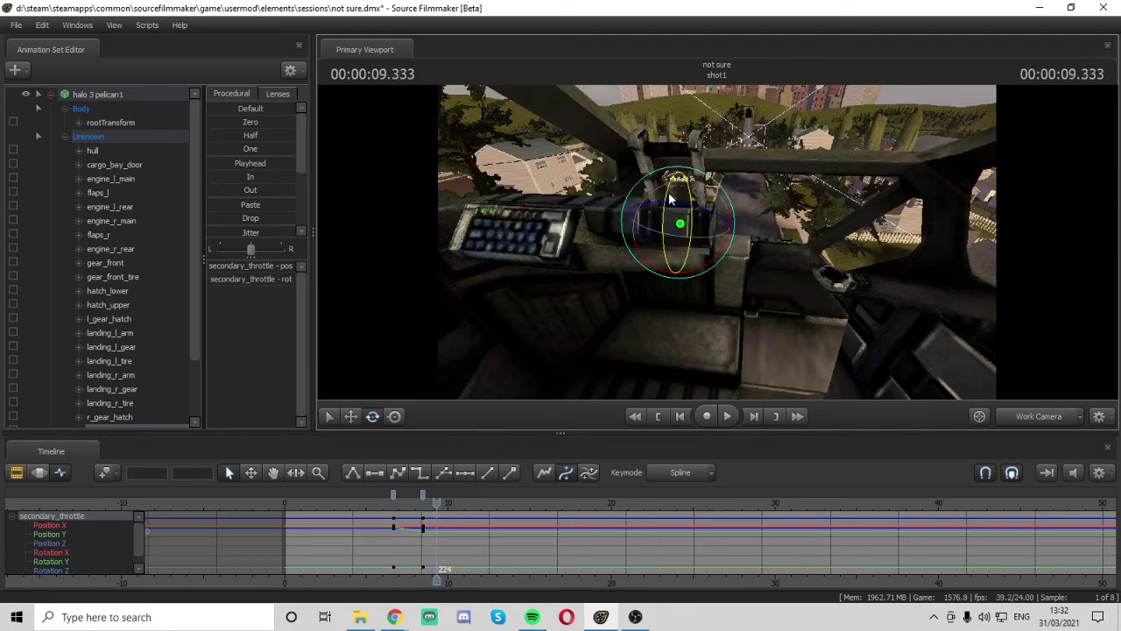
pyautogui.moveTo(669, 193); pyautogui.dragTo(611, 304)
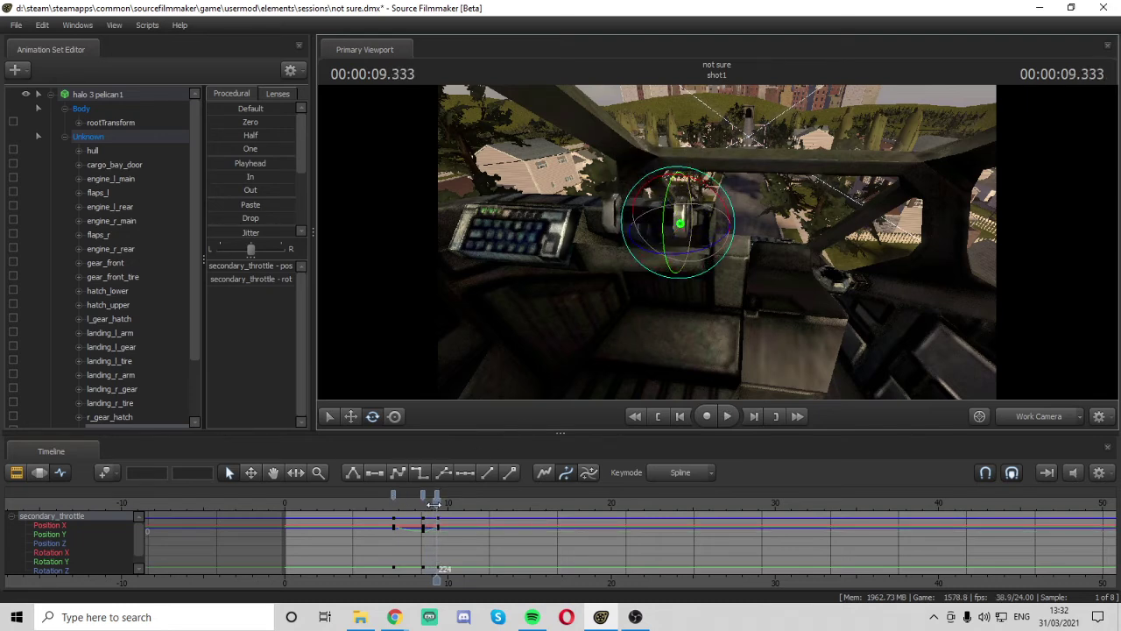
# Play back the secondary_throttle animation from before its first keyframe to check the lever's movement
pyautogui.moveTo(436, 504); pyautogui.dragTo(385, 503)
pyautogui.press('space')
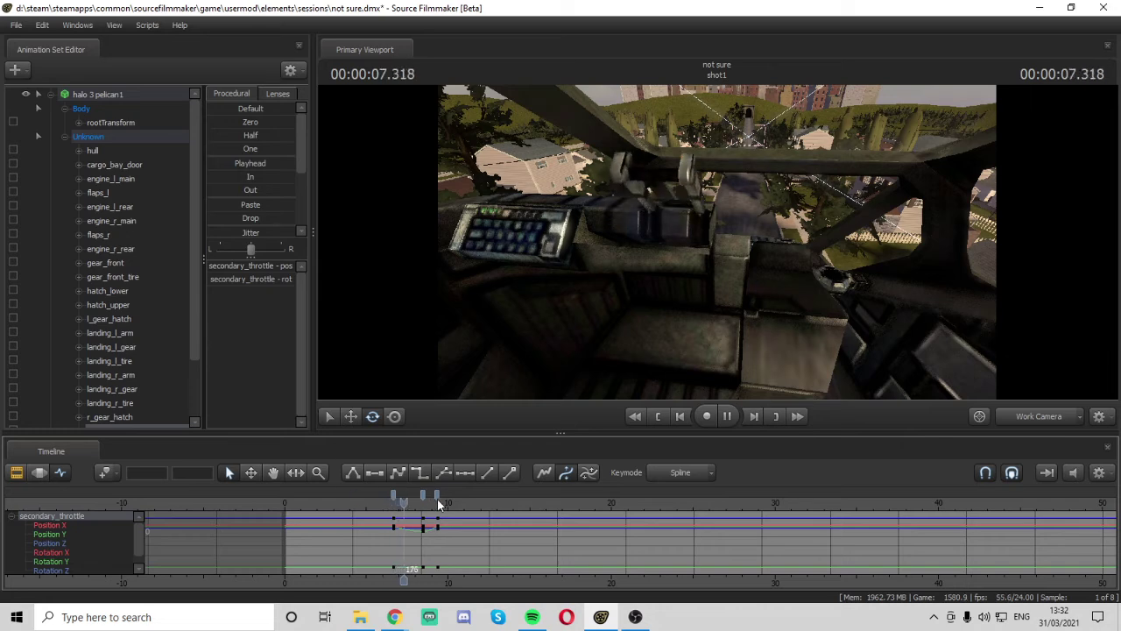
pyautogui.press('space')
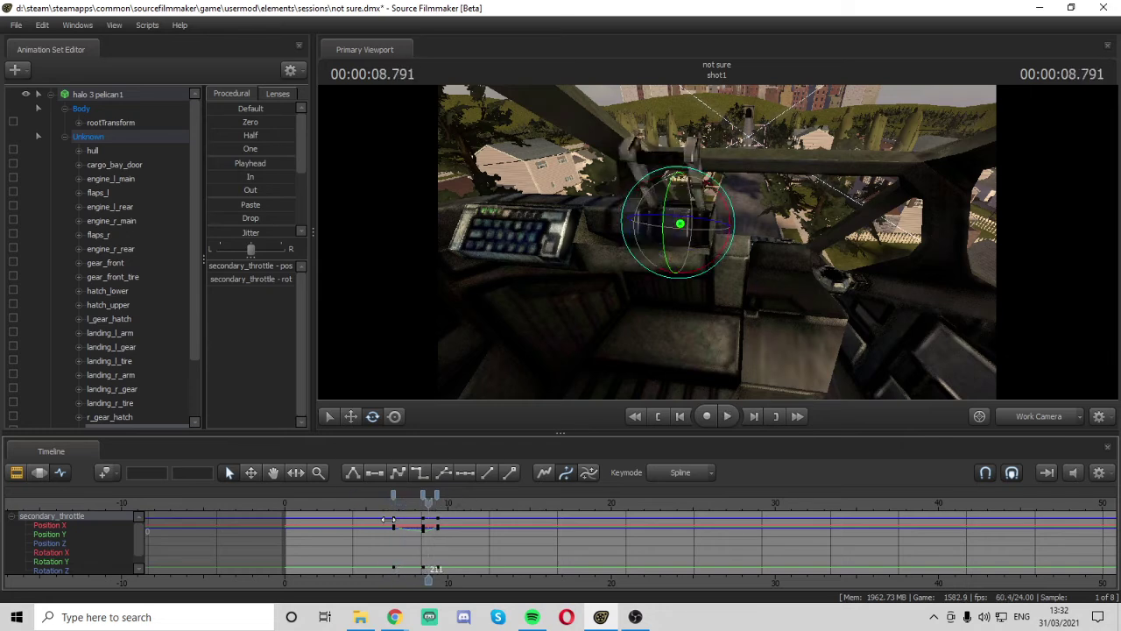
pyautogui.moveTo(388, 521); pyautogui.dragTo(333, 506)
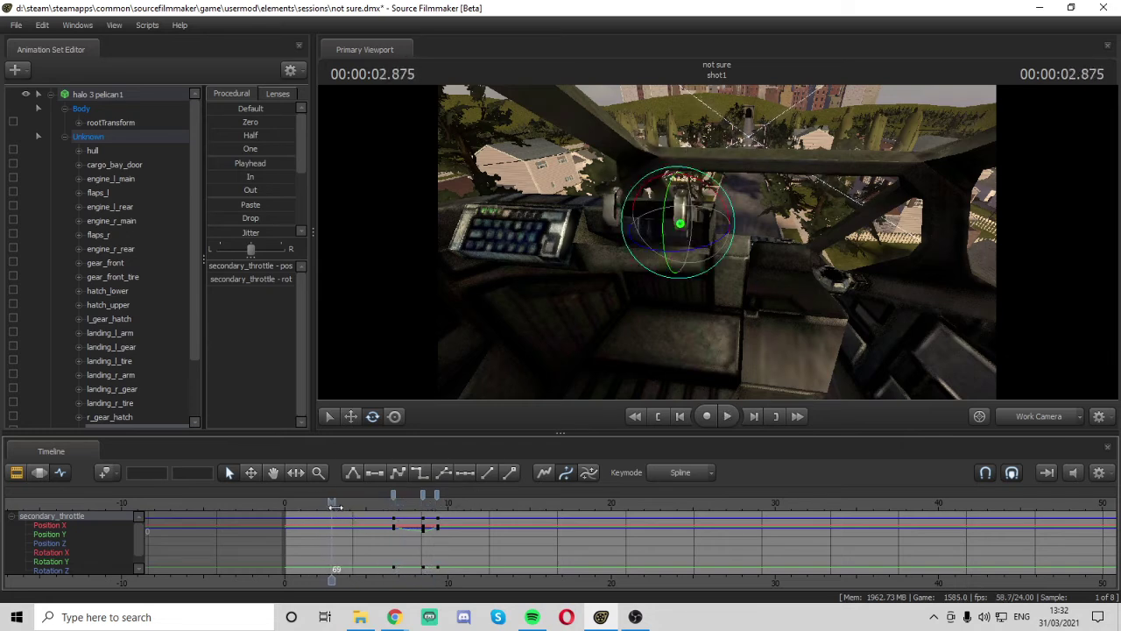
pyautogui.press('space')
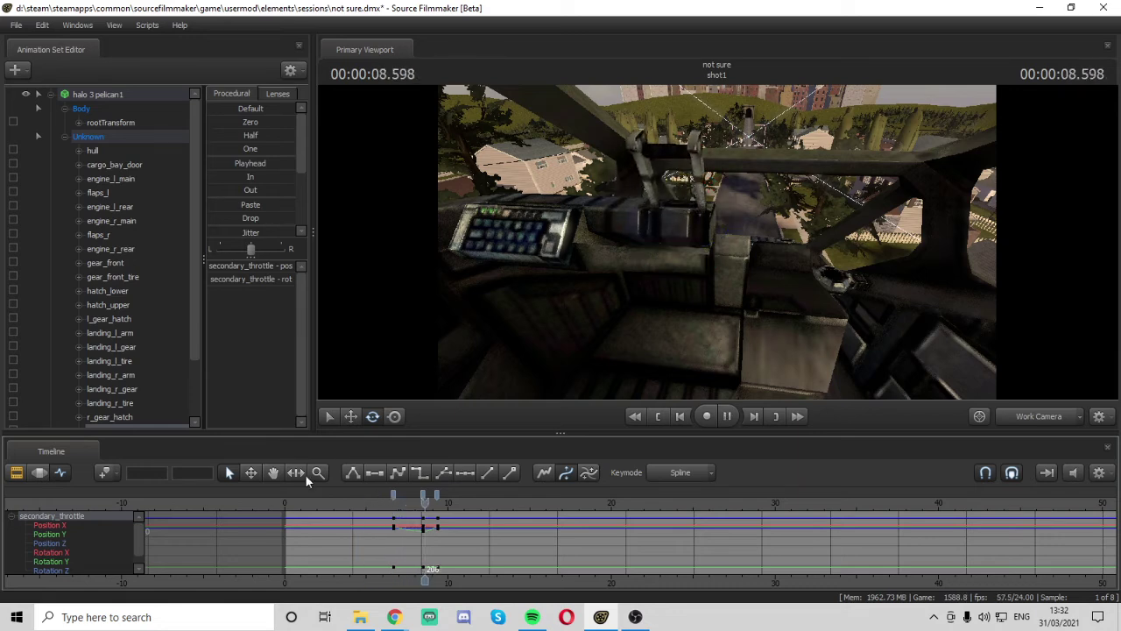
pyautogui.press('space')
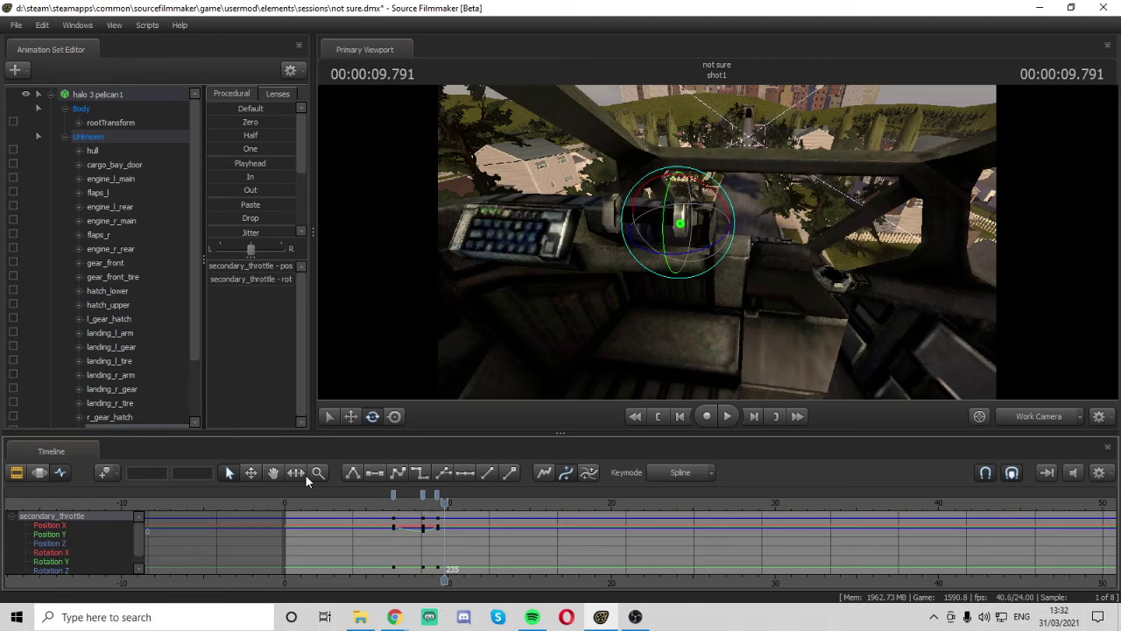
# Key the cargo_bay_door closed at 00:00:01.208, move it sideways to open at a further point on the timeline, and play it back
pyautogui.moveTo(730, 343); pyautogui.dragTo(727, 251)
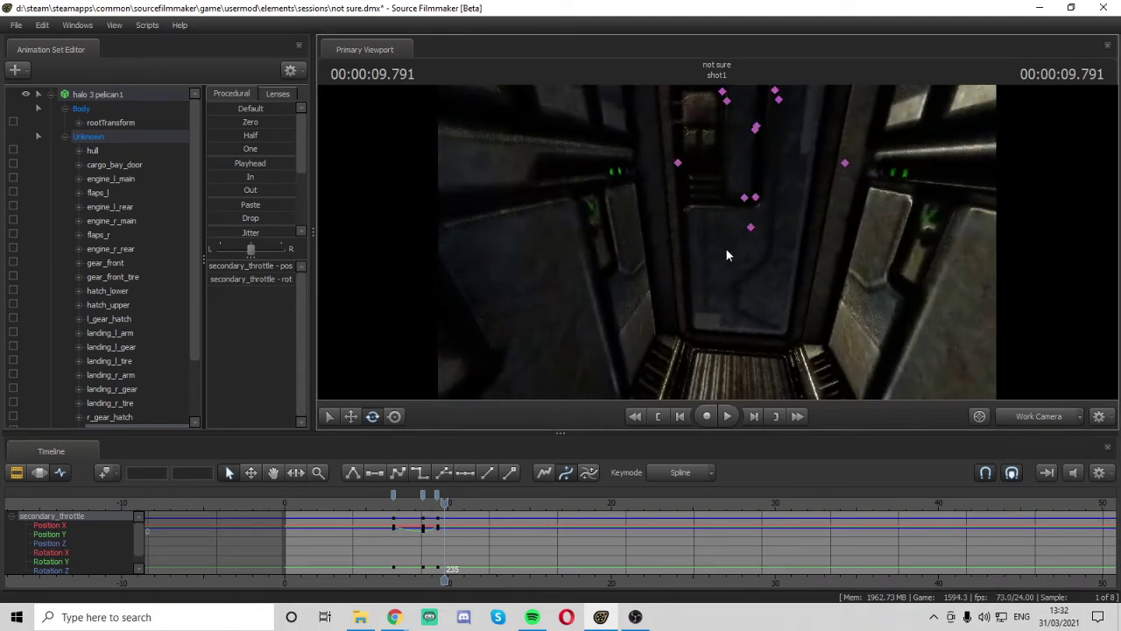
pyautogui.click(745, 198)
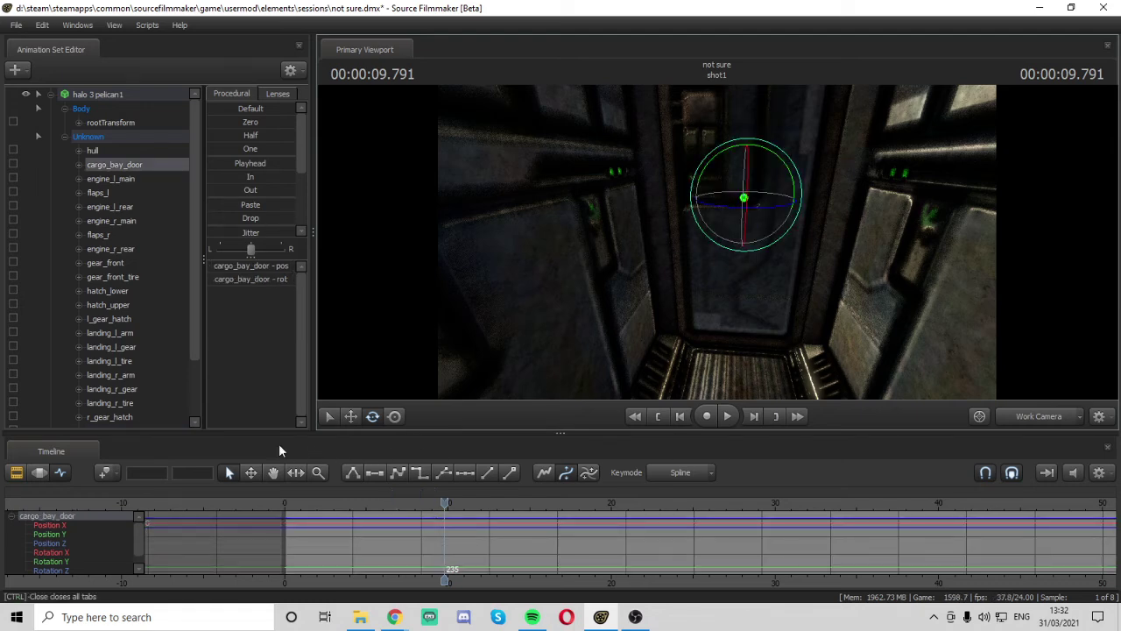
pyautogui.click(351, 417)
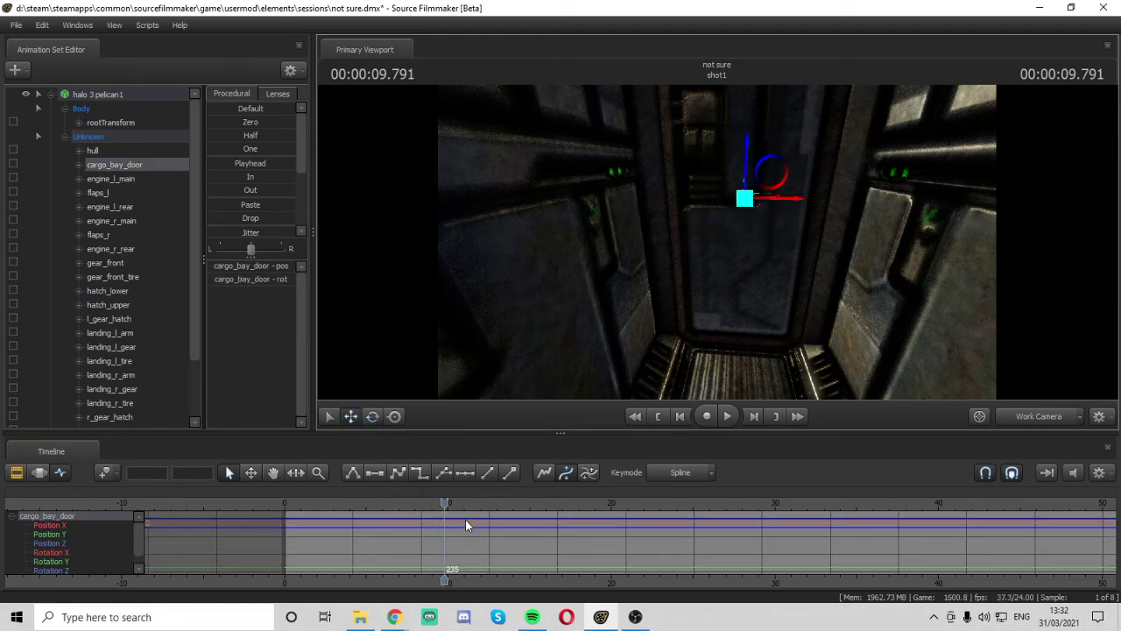
pyautogui.moveTo(466, 522); pyautogui.dragTo(420, 503)
pyautogui.click(796, 200)
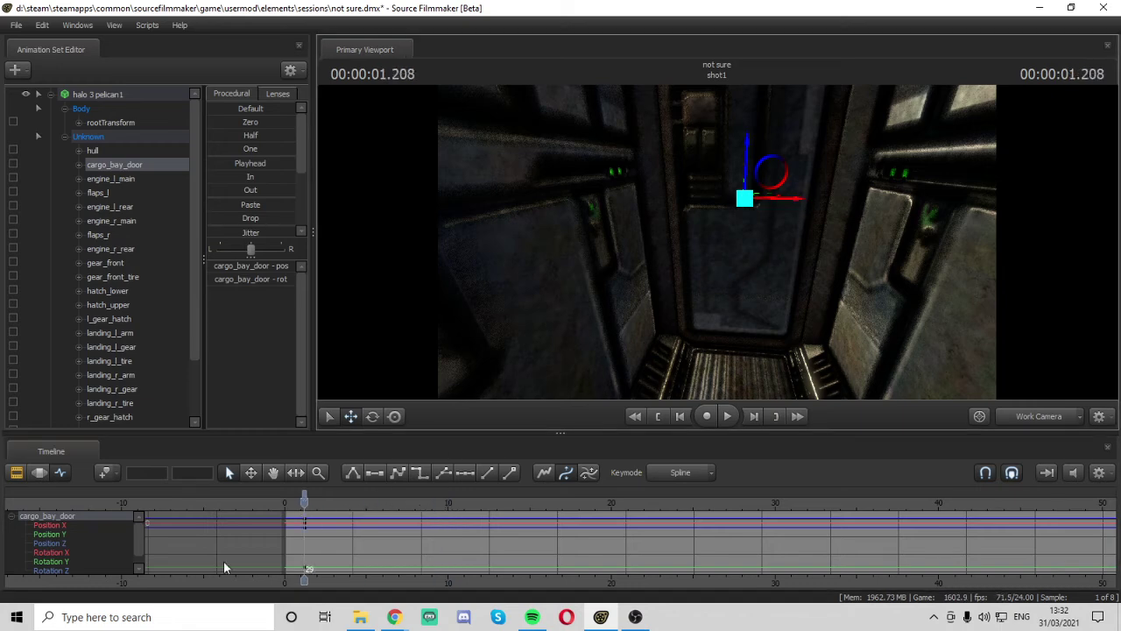
pyautogui.moveTo(306, 504); pyautogui.dragTo(379, 504)
pyautogui.moveTo(795, 199); pyautogui.dragTo(966, 206)
pyautogui.moveTo(376, 502); pyautogui.dragTo(303, 501)
pyautogui.press('space')
pyautogui.press('space')
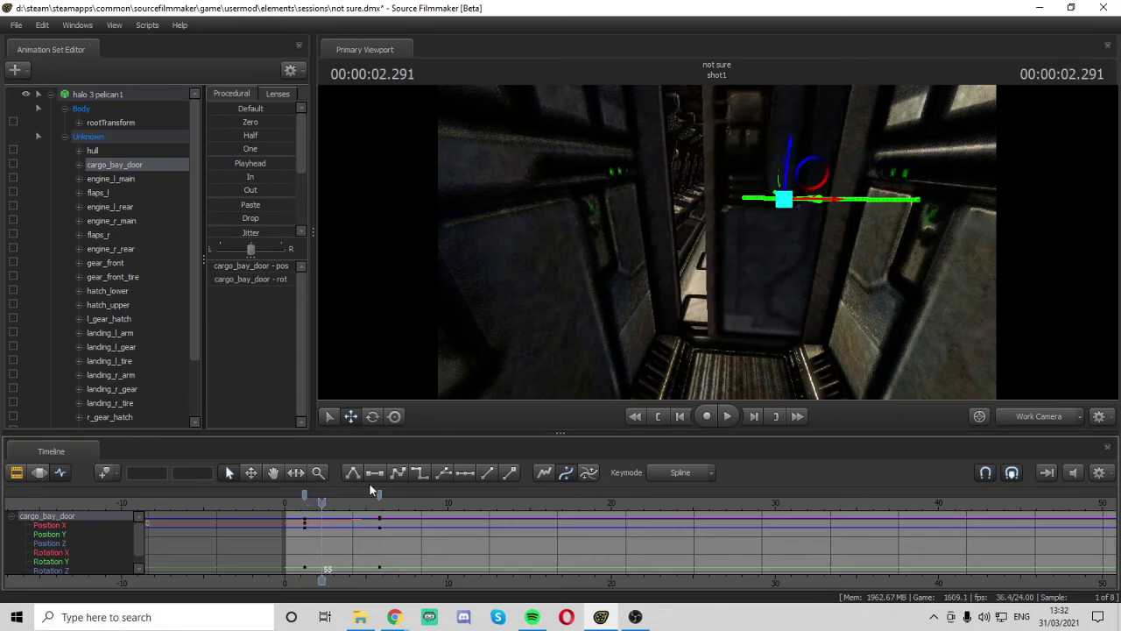
# Retime the cargo_bay_door's open keyframe to frame 41 for a faster opening, playing back the movement between adjustments
pyautogui.moveTo(379, 493); pyautogui.dragTo(298, 502)
pyautogui.press('space')
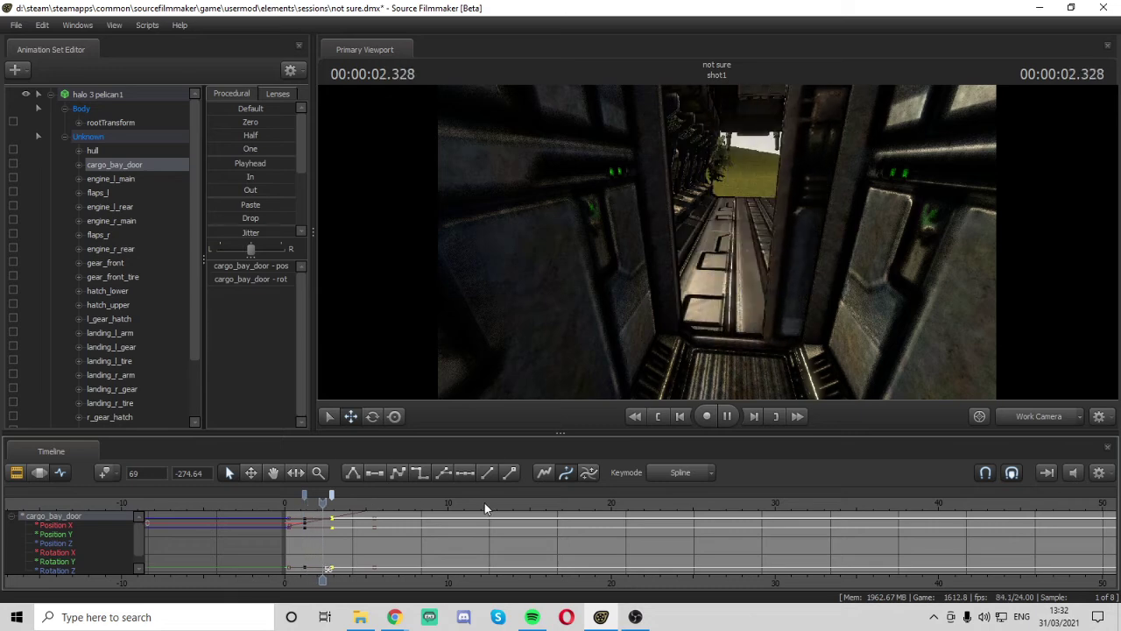
pyautogui.moveTo(319, 495); pyautogui.dragTo(311, 495)
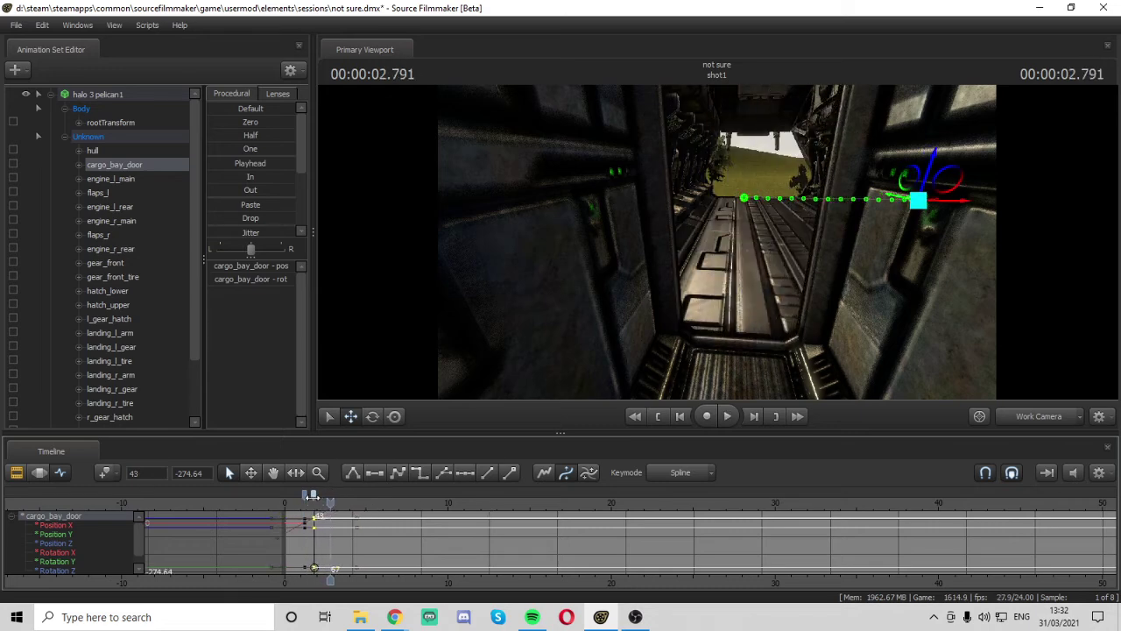
pyautogui.press('space')
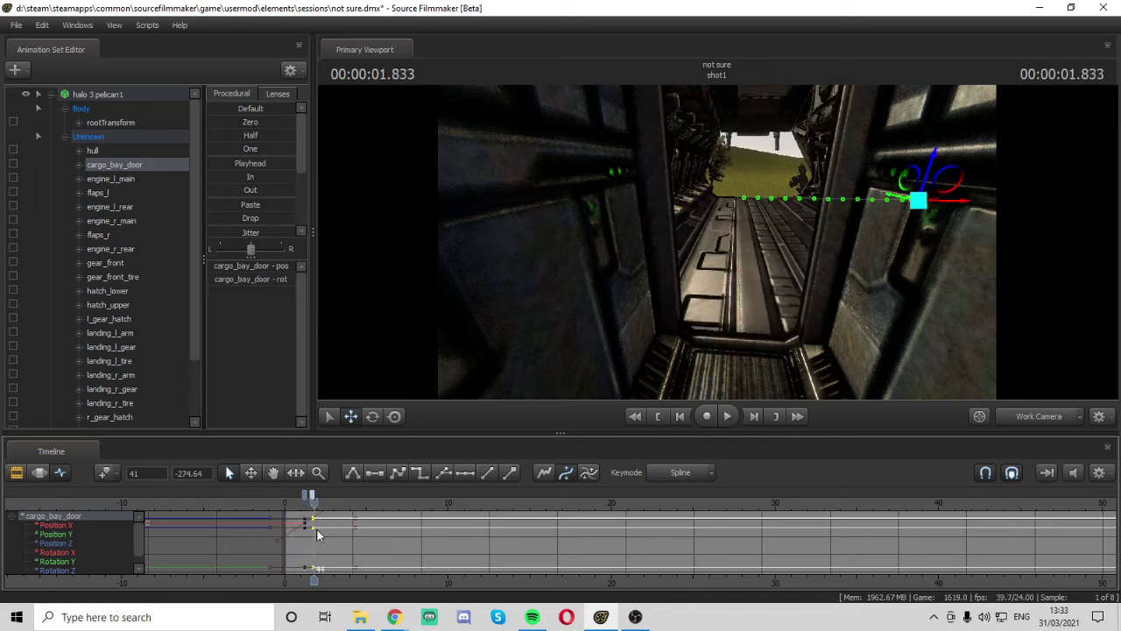
pyautogui.press('space')
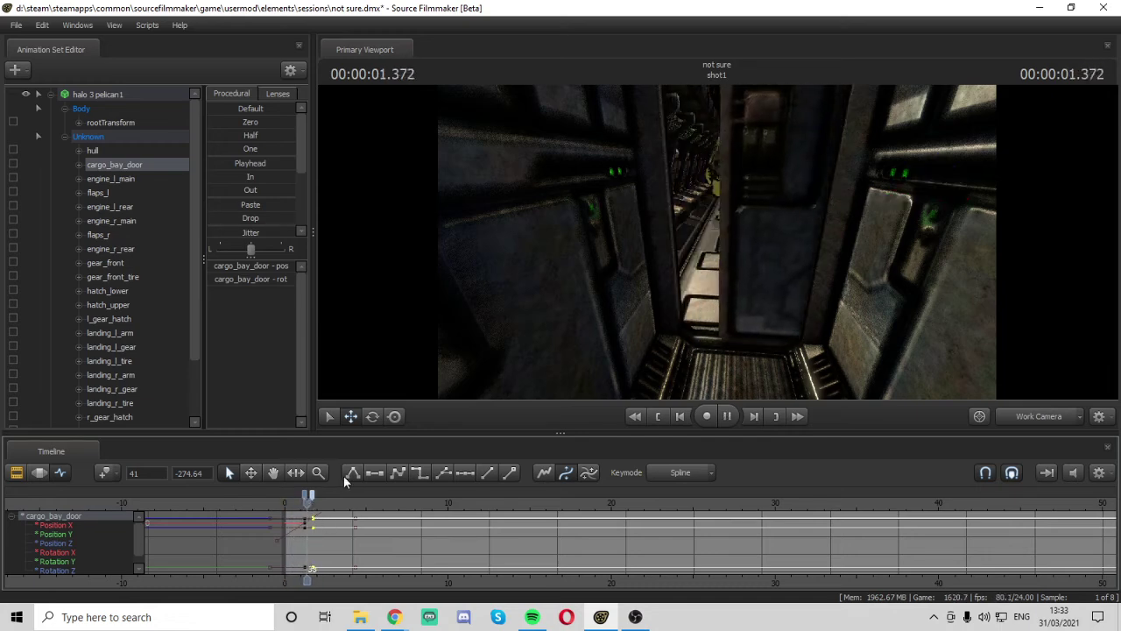
# Try moving the cargo_bay_door's open keyframe onto the closed keyframe at frame 29 and play back the instant opening
pyautogui.scroll(5, 342, 561)
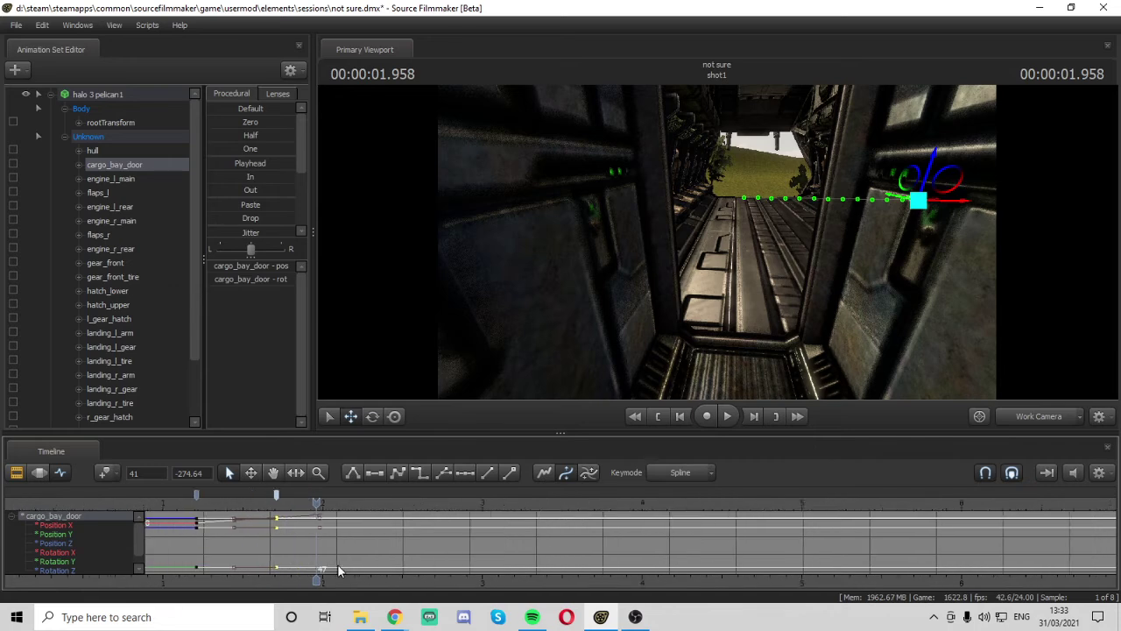
pyautogui.moveTo(346, 572); pyautogui.dragTo(554, 576)
pyautogui.moveTo(531, 577); pyautogui.dragTo(841, 561, button='middle')
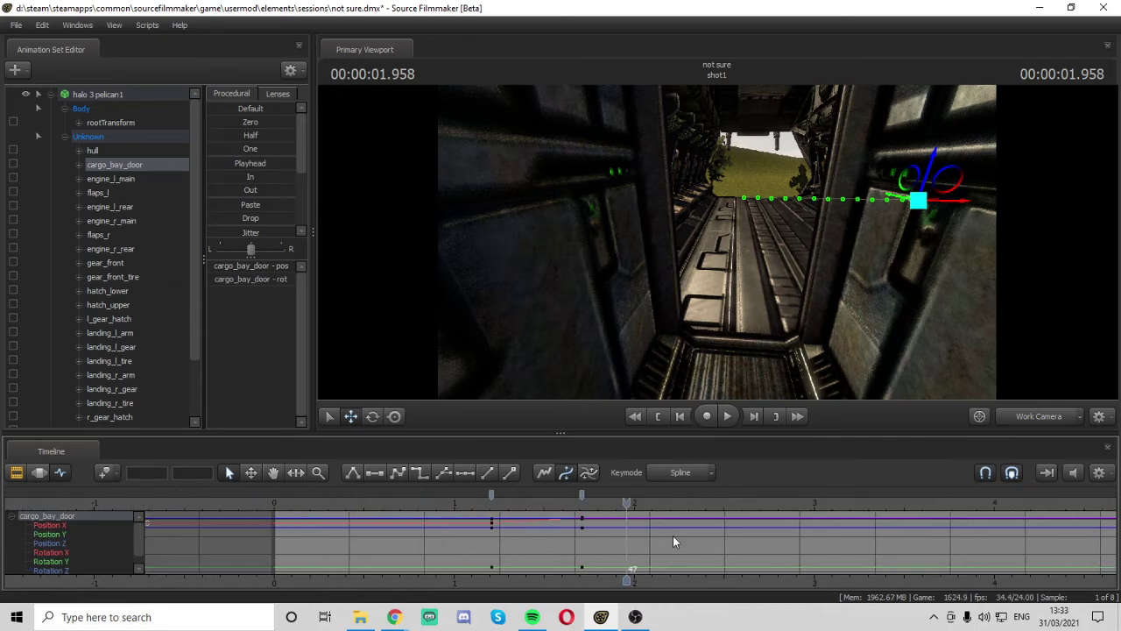
pyautogui.moveTo(581, 501)
pyautogui.mouseDown()
pyautogui.moveTo(546, 502)
pyautogui.moveTo(602, 502)
pyautogui.moveTo(493, 500)
pyautogui.mouseUp()
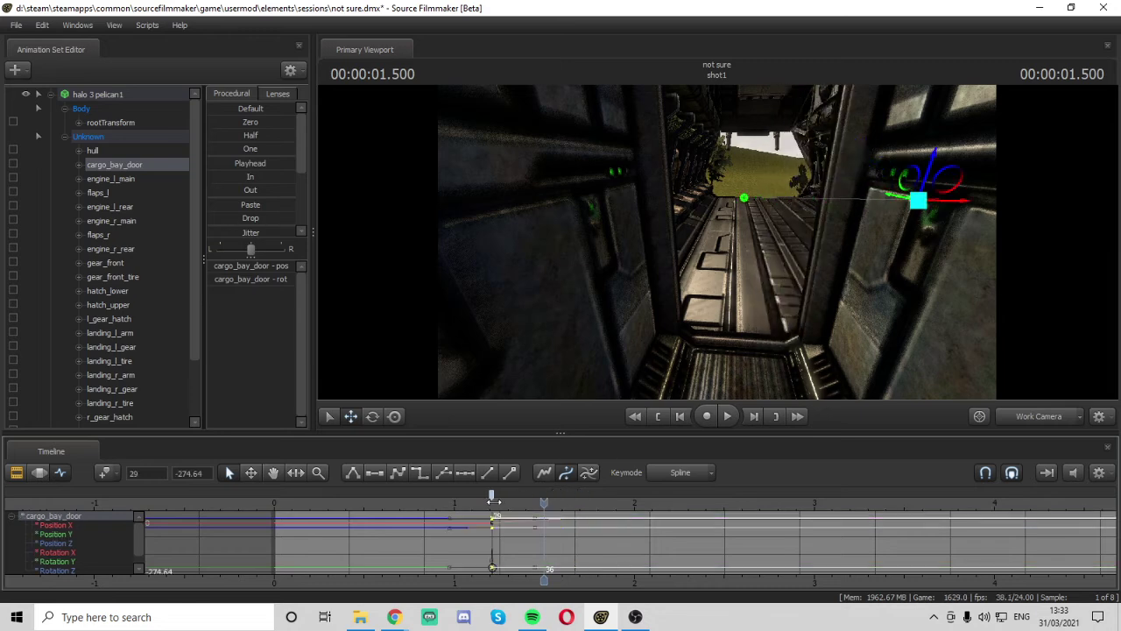
pyautogui.click(470, 501)
pyautogui.press('space')
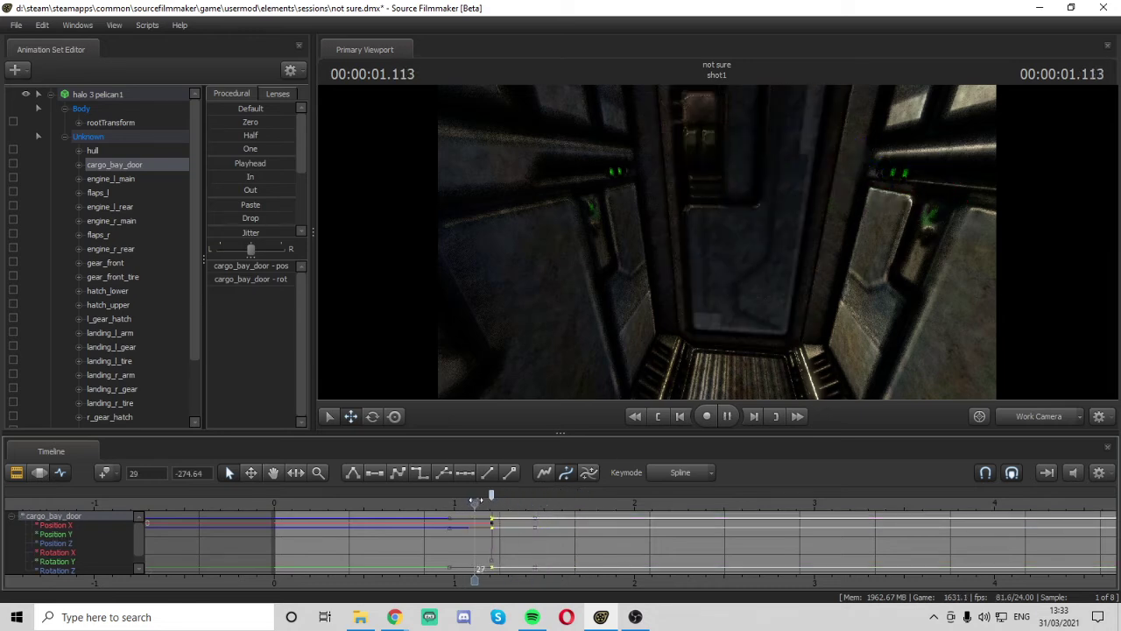
pyautogui.press('space')
pyautogui.moveTo(494, 497); pyautogui.dragTo(498, 495)
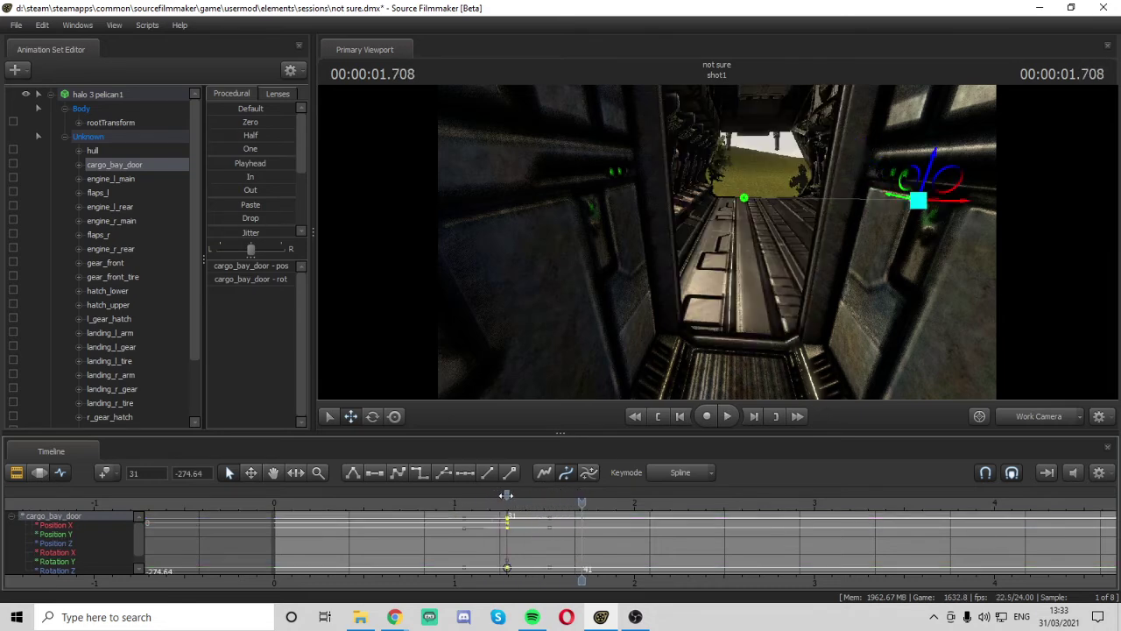
pyautogui.scroll(5, 439, 529)
pyautogui.moveTo(433, 585); pyautogui.dragTo(676, 584)
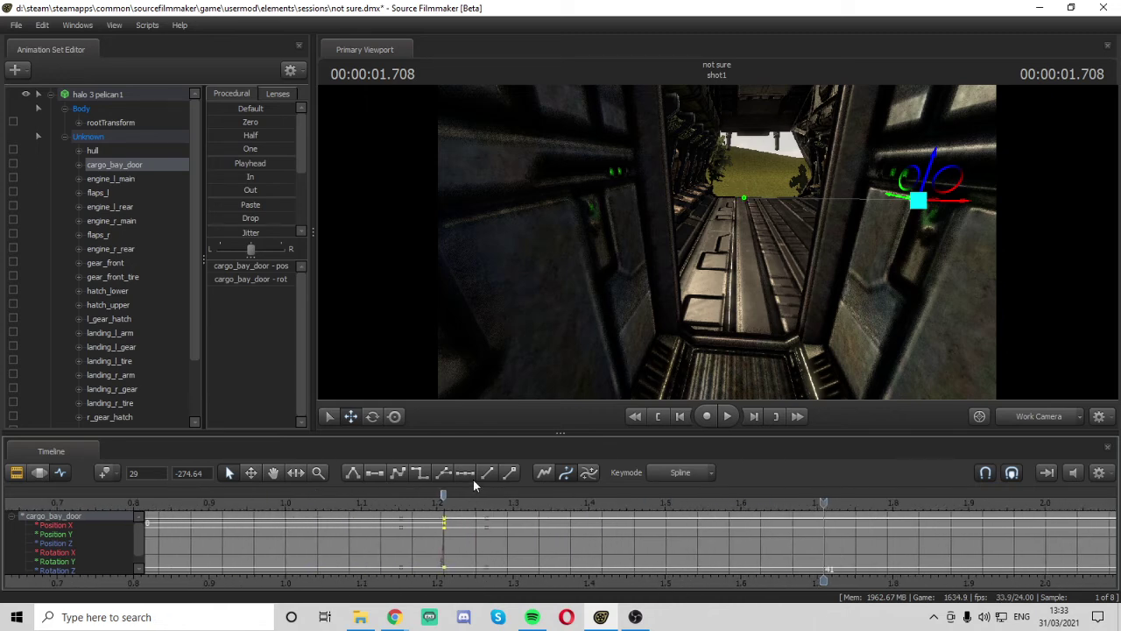
# Delete the merged cargo_bay_door keyframe at frame 29, and undo both the deletion and the merge
pyautogui.rightClick(443, 494)
pyautogui.click(487, 409)
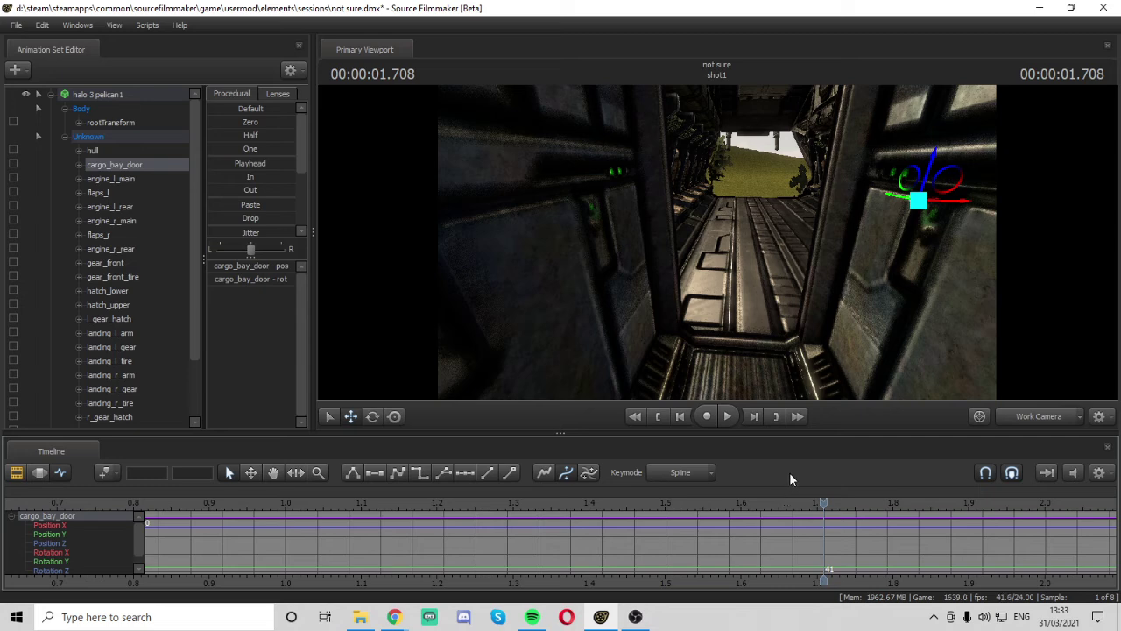
pyautogui.hotkey('ctrl', 'z')
pyautogui.hotkey('ctrl', 'z')
pyautogui.hotkey('ctrl', 'z')
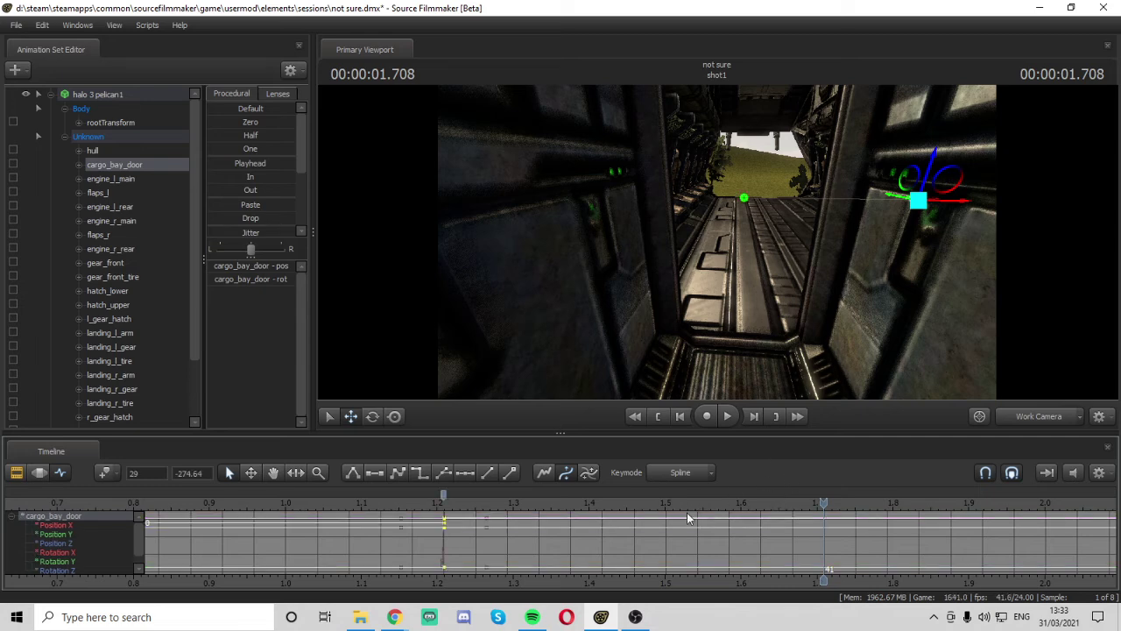
pyautogui.hotkey('ctrl', 'z')
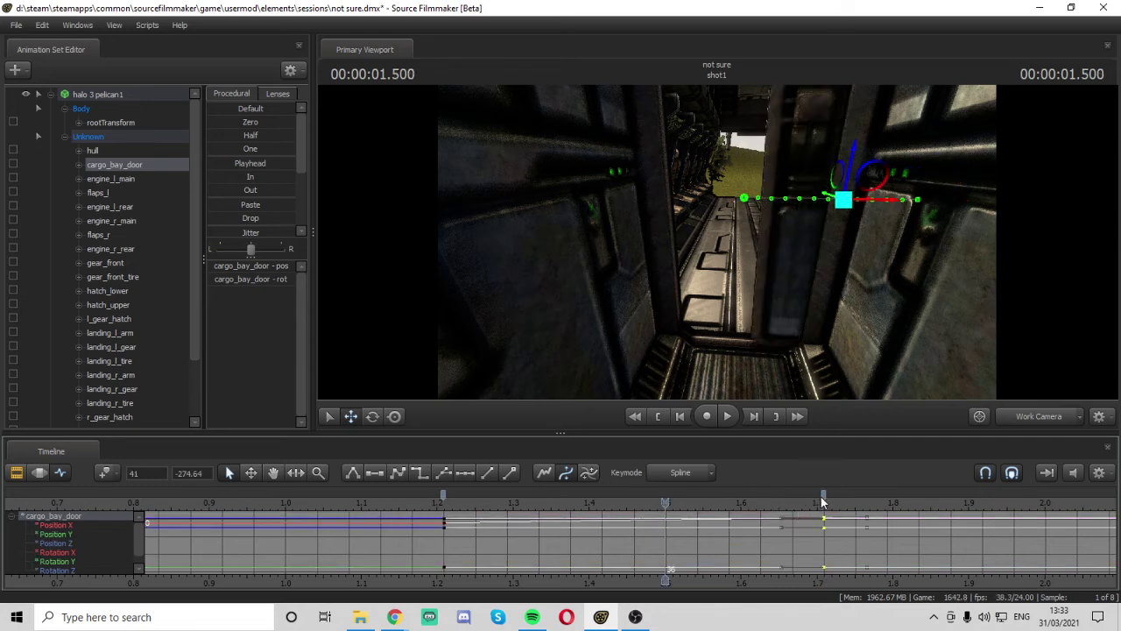
# Try the cargo_bay_door's open keyframe at frames 30, 33 and 35, then place it at frame 39, playing back the opening speeds
pyautogui.moveTo(824, 498); pyautogui.dragTo(486, 511)
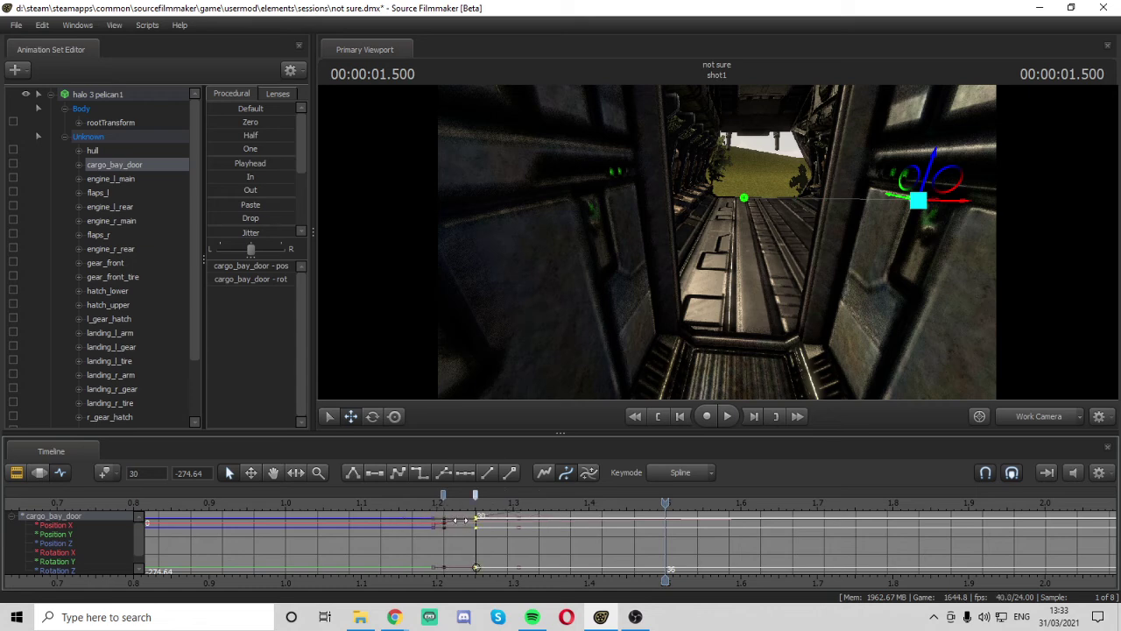
pyautogui.moveTo(629, 504); pyautogui.dragTo(383, 518)
pyautogui.press('space')
pyautogui.press('space')
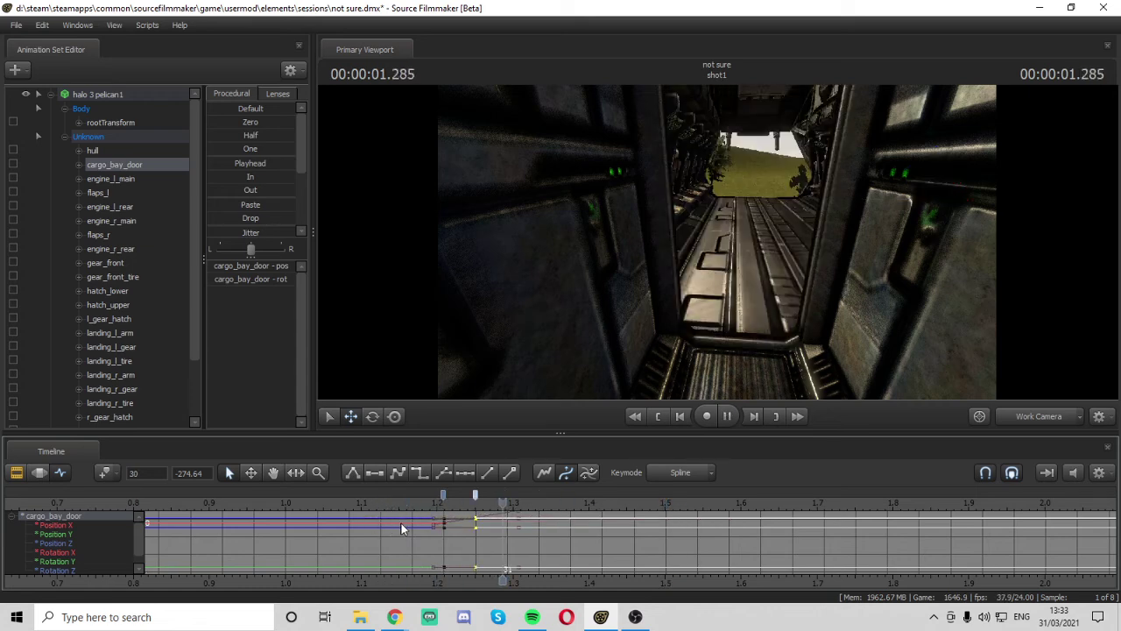
pyautogui.moveTo(544, 495); pyautogui.dragTo(637, 504)
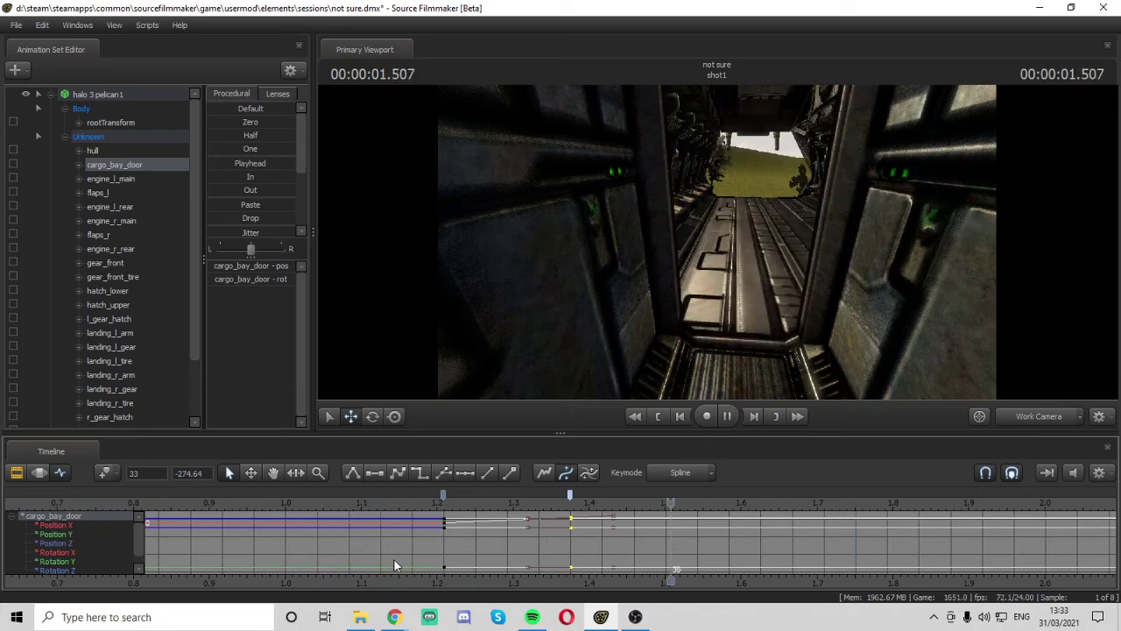
pyautogui.moveTo(587, 493); pyautogui.dragTo(347, 506)
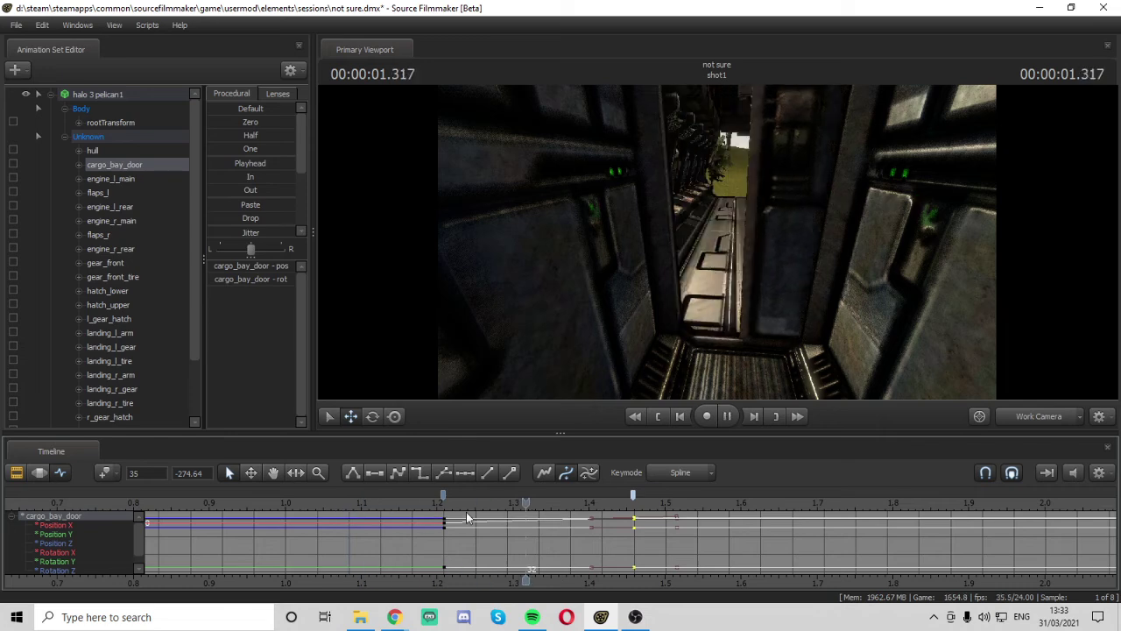
pyautogui.moveTo(632, 495); pyautogui.dragTo(761, 495)
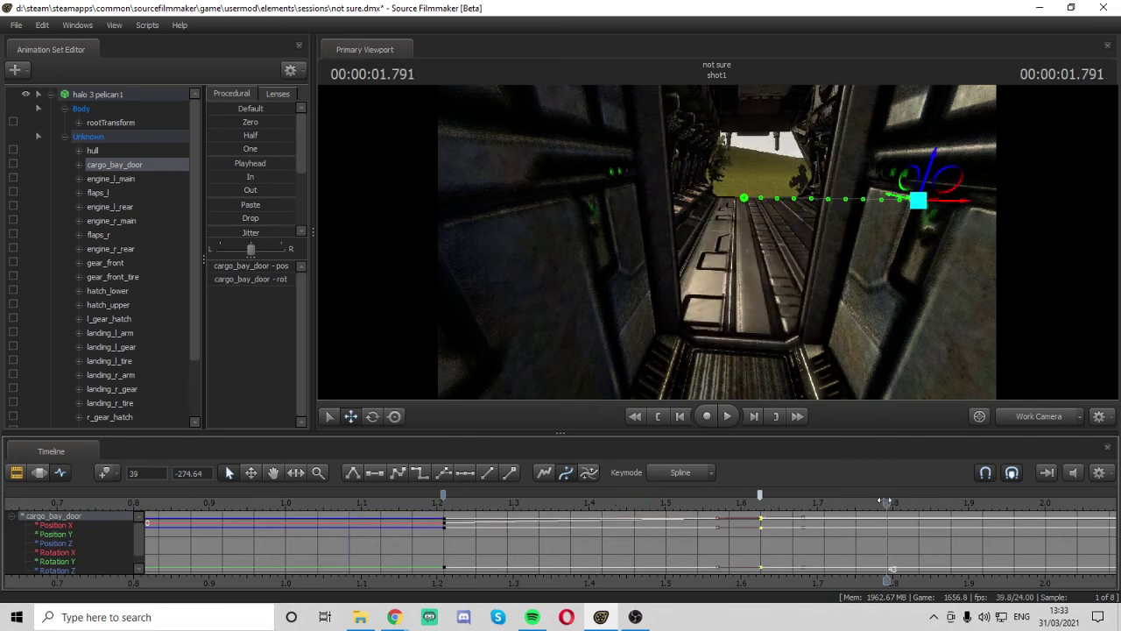
pyautogui.moveTo(887, 502); pyautogui.dragTo(347, 508)
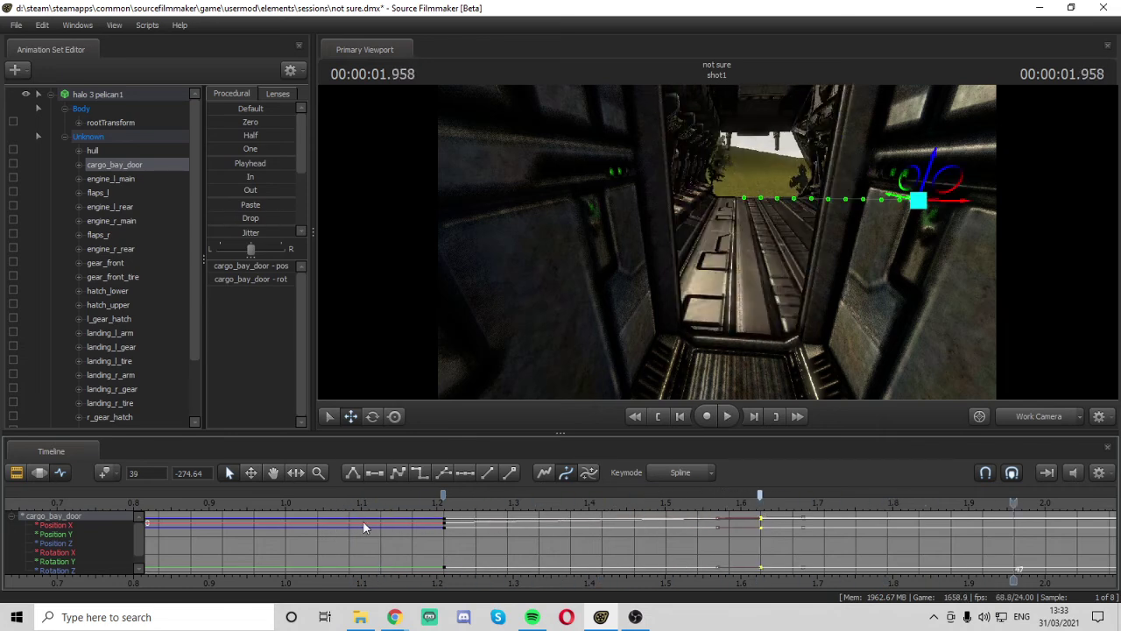
# Leave the Pelican's interior, delete both cargo_bay_door keyframes, and return the playhead to 00:00:00.125
pyautogui.press('w')
pyautogui.moveTo(531, 291); pyautogui.dragTo(776, 357)
pyautogui.rightClick(760, 498)
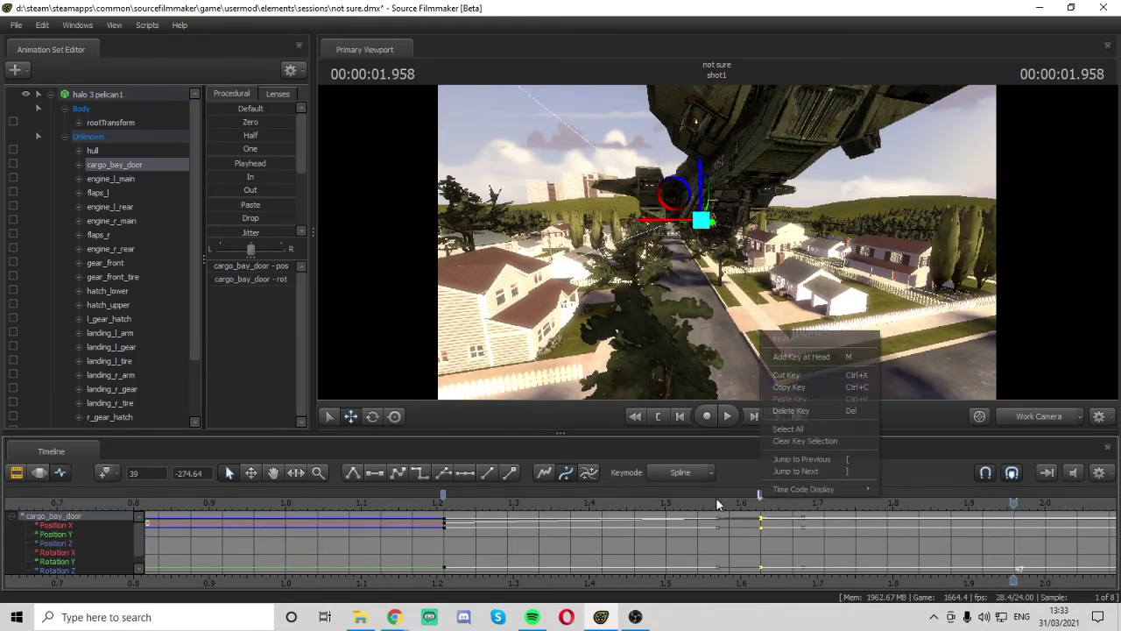
pyautogui.keyDown('shift'); pyautogui.click(444, 496); pyautogui.keyUp('shift')
pyautogui.rightClick(443, 496)
pyautogui.click(525, 409)
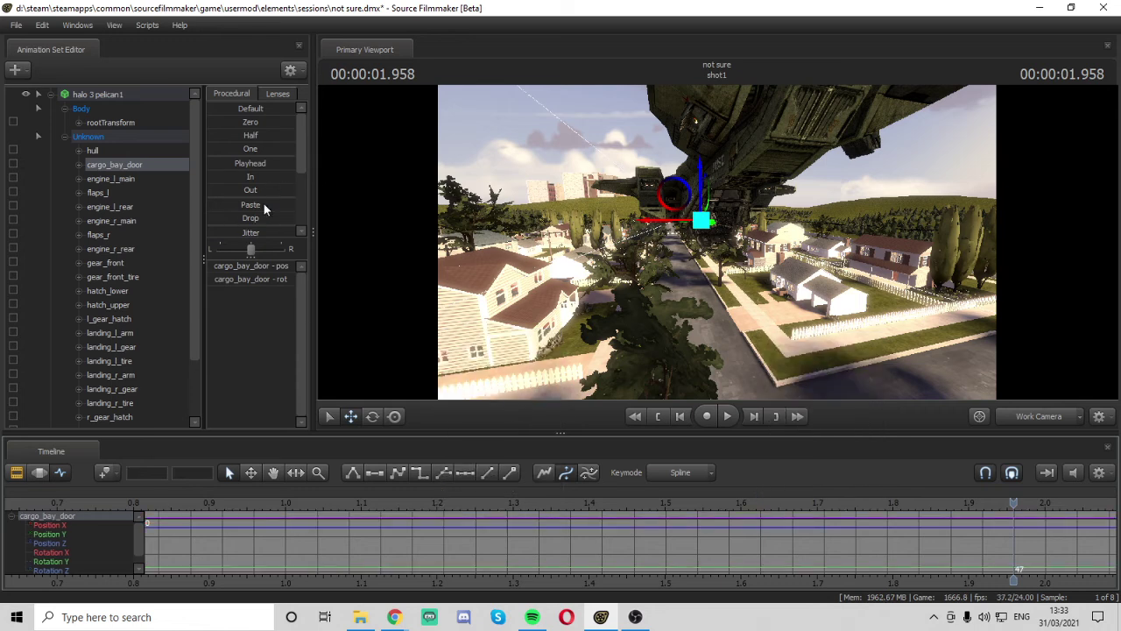
pyautogui.scroll(-6, 877, 577)
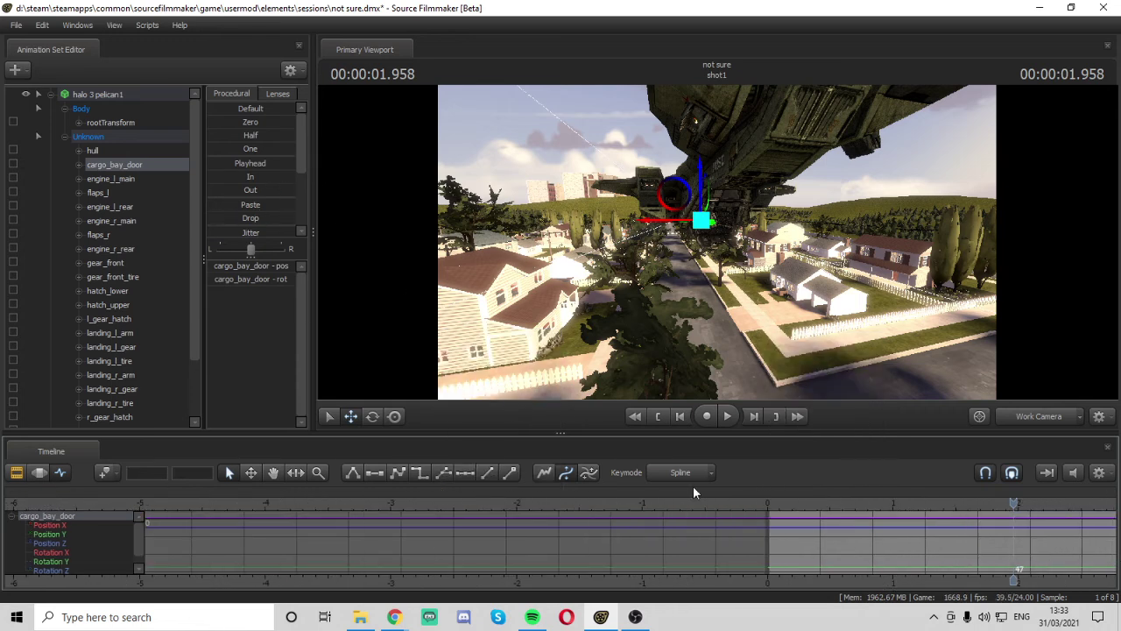
pyautogui.moveTo(1009, 505); pyautogui.dragTo(935, 514)
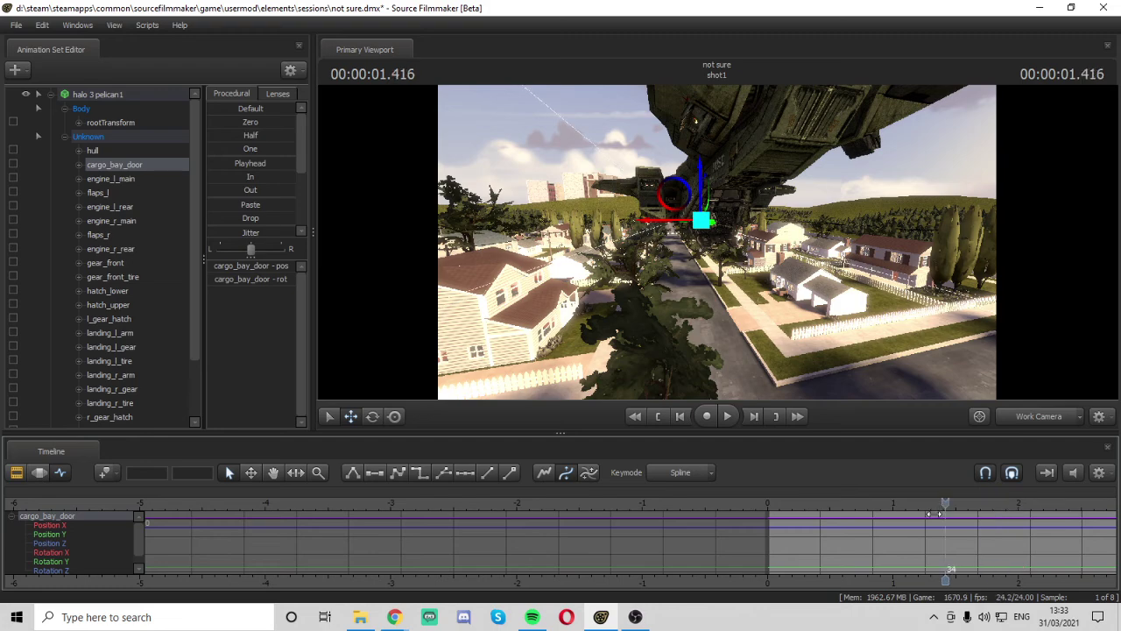
pyautogui.moveTo(853, 521); pyautogui.dragTo(785, 521)
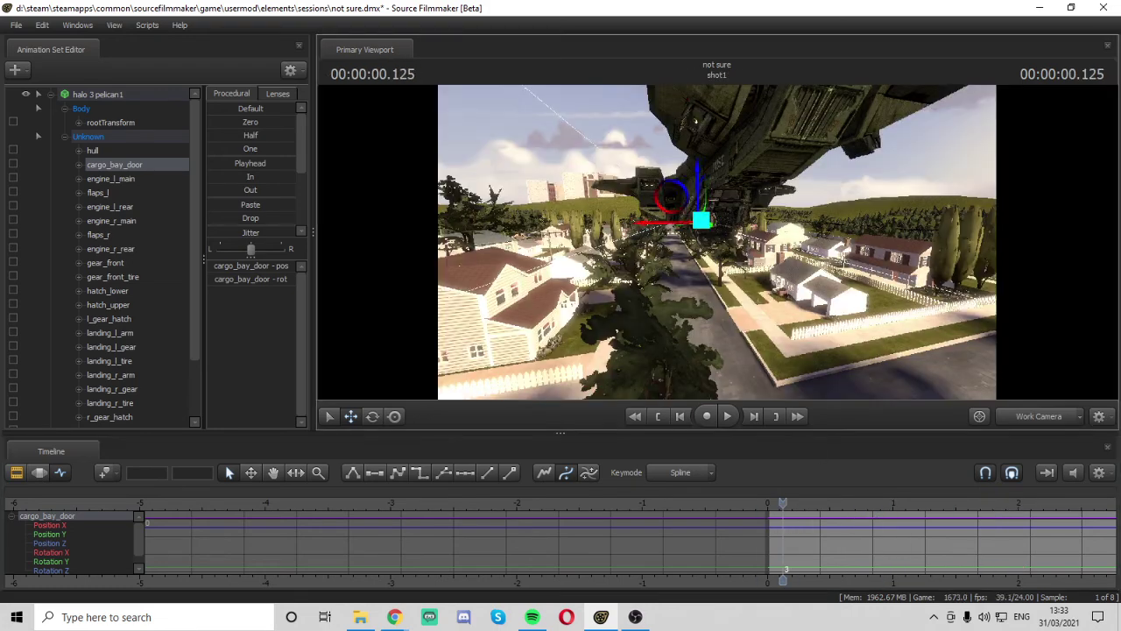
# Fly the camera into the Pelican's troop bay and disable lighting in the viewport
pyautogui.press('w')
pyautogui.moveTo(717, 241); pyautogui.dragTo(753, 242)
pyautogui.press('w')
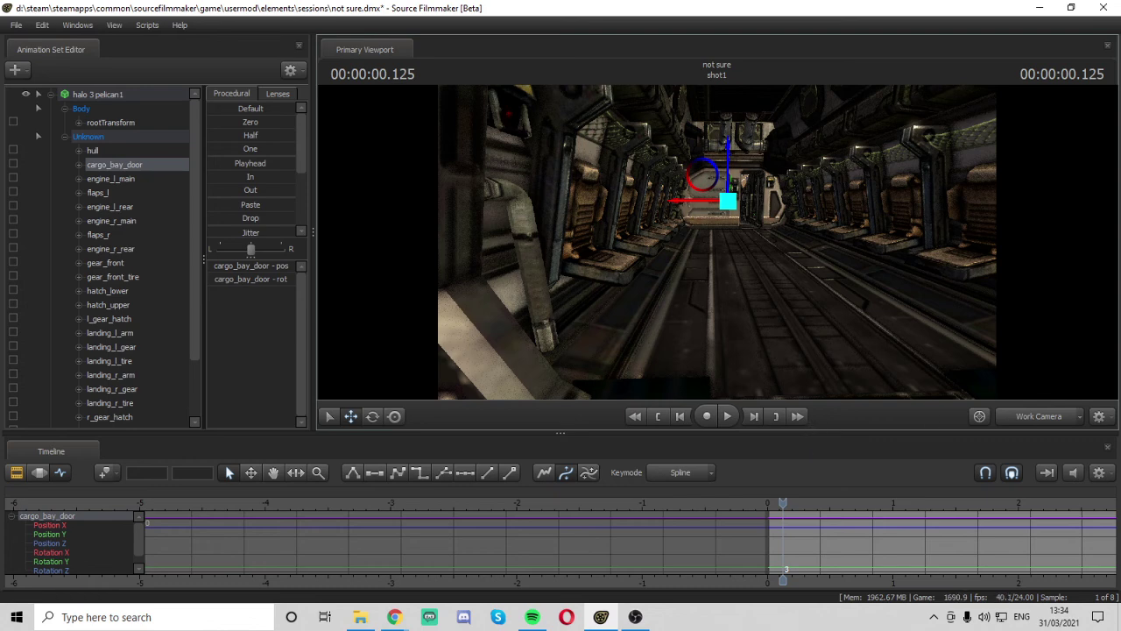
pyautogui.moveTo(868, 258); pyautogui.dragTo(717, 243)
pyautogui.rightClick(718, 243)
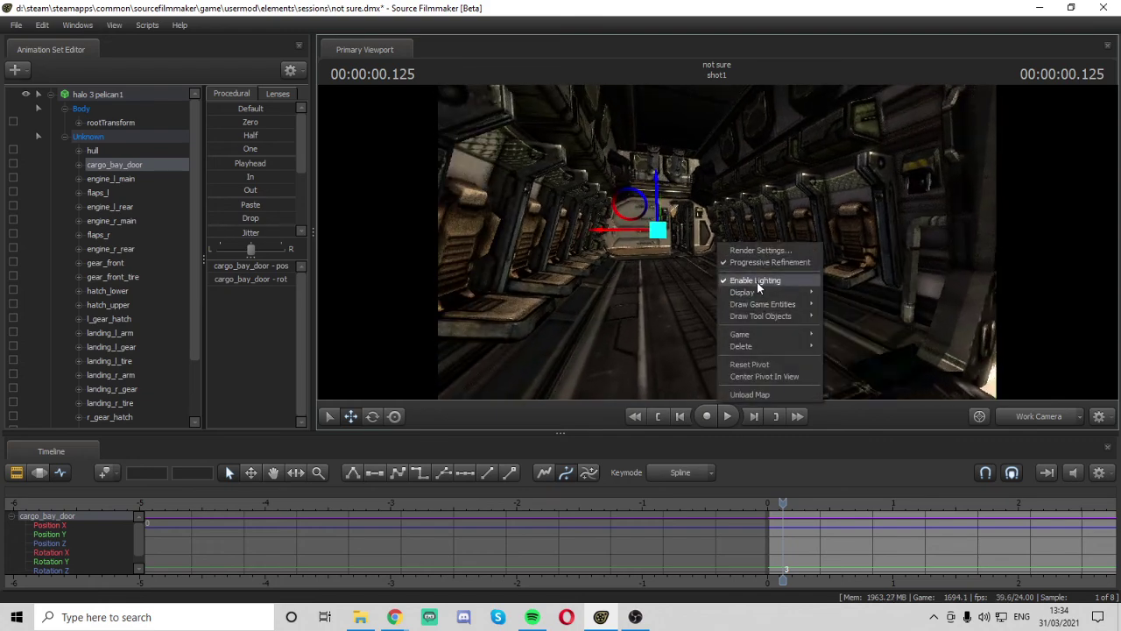
pyautogui.click(757, 282)
pyautogui.moveTo(757, 281); pyautogui.dragTo(903, 302)
# Fly out over the street in front of the houses and enable lighting again
pyautogui.press('w')
pyautogui.press('w')
pyautogui.moveTo(716, 242); pyautogui.dragTo(544, 219)
pyautogui.moveTo(841, 298); pyautogui.dragTo(832, 296)
pyautogui.rightClick(721, 245)
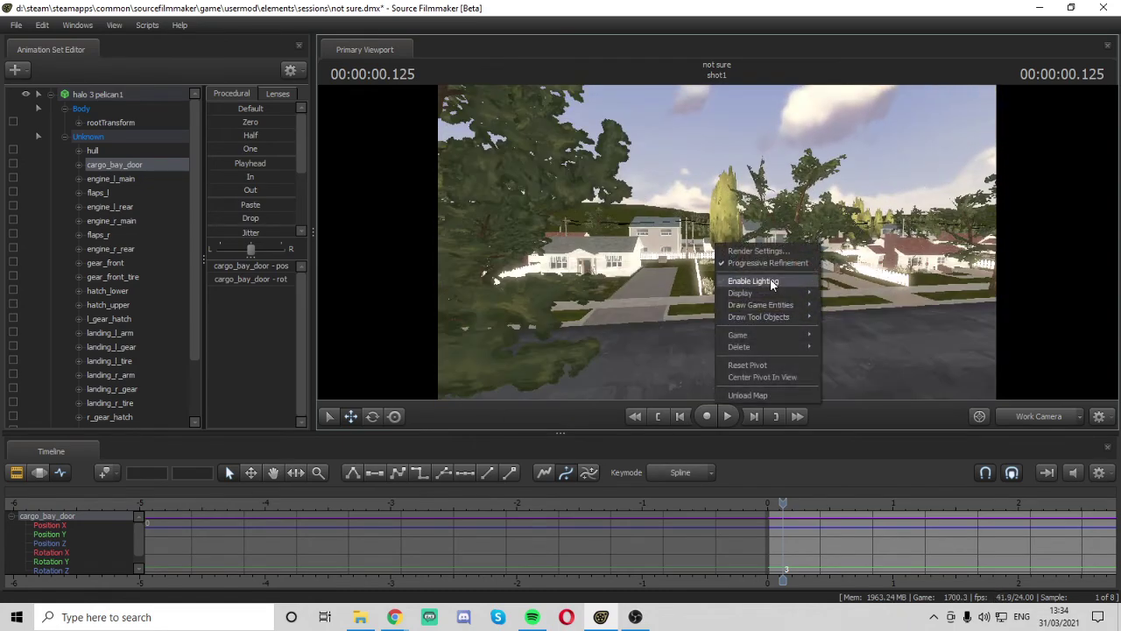
pyautogui.click(793, 276)
pyautogui.moveTo(759, 351); pyautogui.dragTo(391, 237)
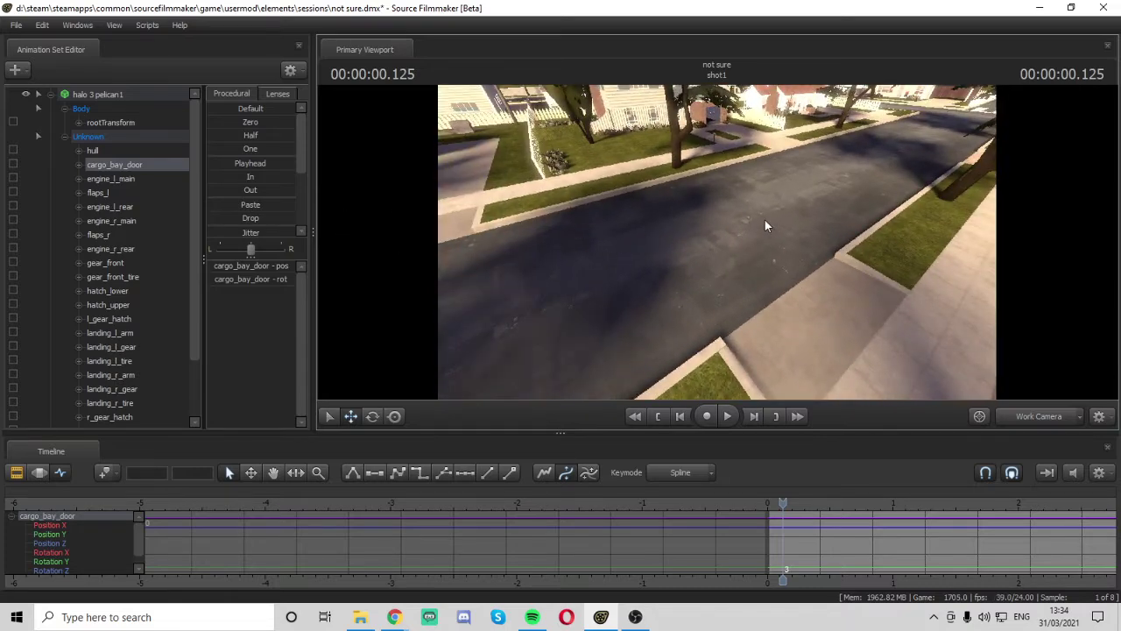
# Face the brick-path house and its front yard and disable the viewport lighting
pyautogui.moveTo(1033, 227); pyautogui.dragTo(754, 127)
pyautogui.press('w')
pyautogui.moveTo(1007, 167); pyautogui.dragTo(990, 254)
pyautogui.rightClick(706, 219)
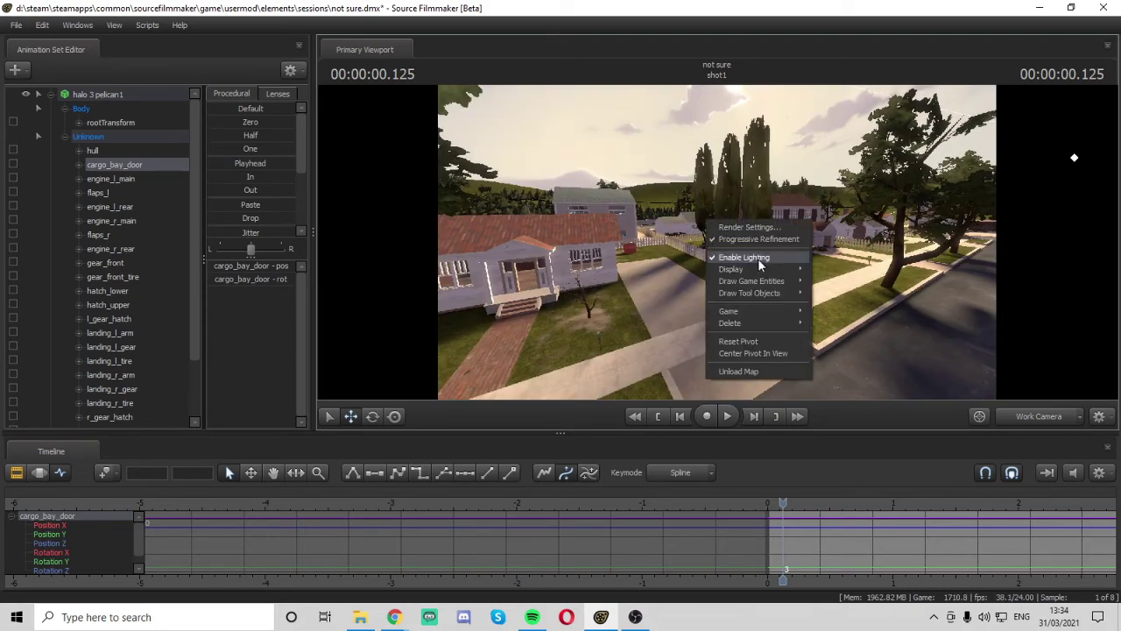
pyautogui.click(753, 261)
pyautogui.moveTo(753, 261); pyautogui.dragTo(789, 272)
# Fly up above the tree-lined street corner and turn the lighting back on
pyautogui.press('w')
pyautogui.press('w')
pyautogui.press('w')
pyautogui.press('w')
pyautogui.moveTo(876, 254); pyautogui.dragTo(990, 280)
pyautogui.press('w')
pyautogui.rightClick(717, 242)
pyautogui.click(744, 275)
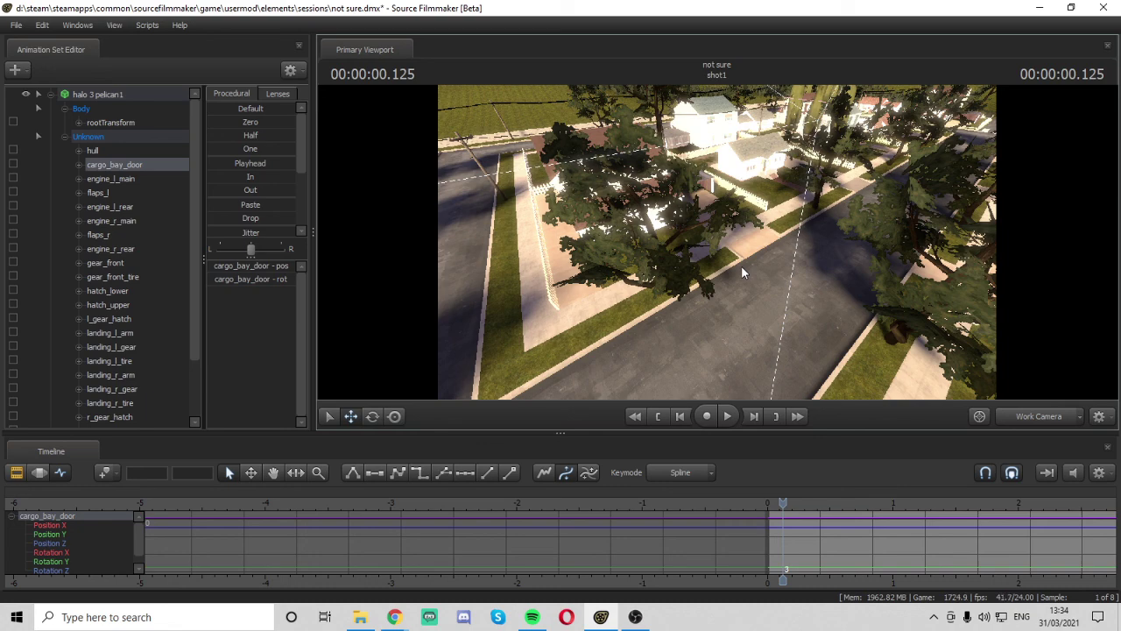
# Switch lighting off and on again to compare the Pelican and the street with and without it
pyautogui.rightClick(823, 223)
pyautogui.click(855, 259)
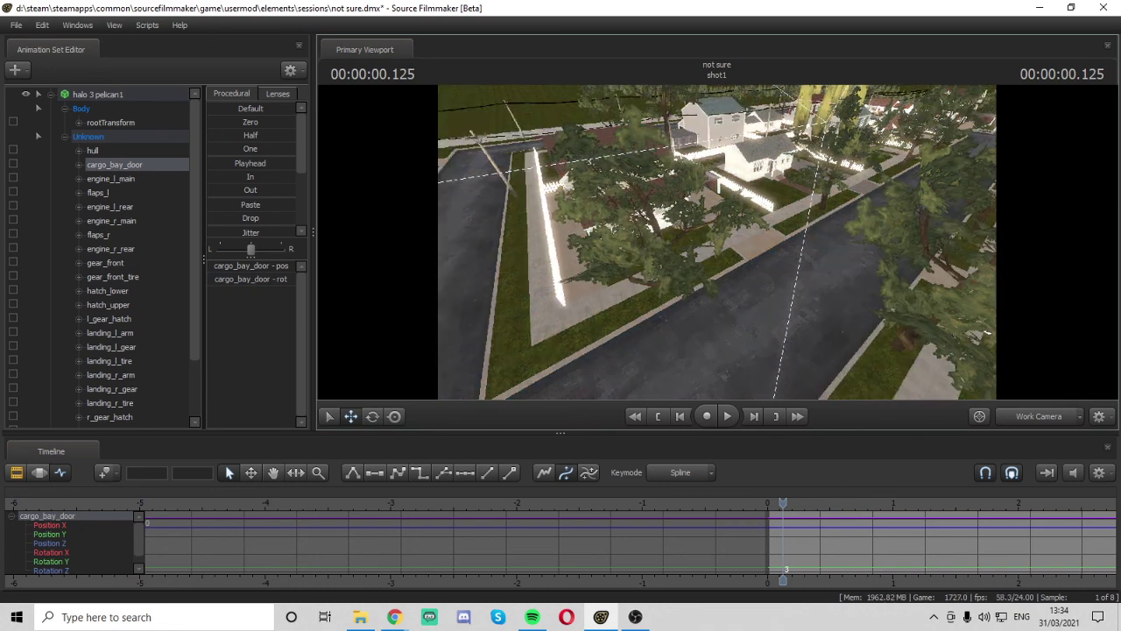
pyautogui.moveTo(717, 242); pyautogui.dragTo(654, 185)
pyautogui.rightClick(737, 236)
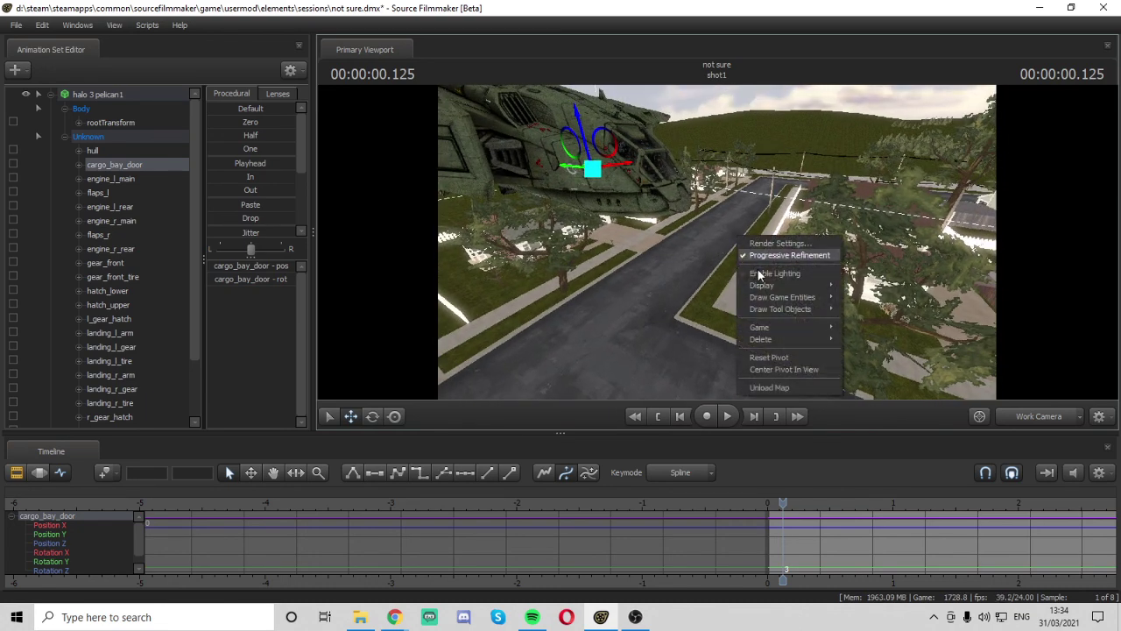
pyautogui.click(762, 274)
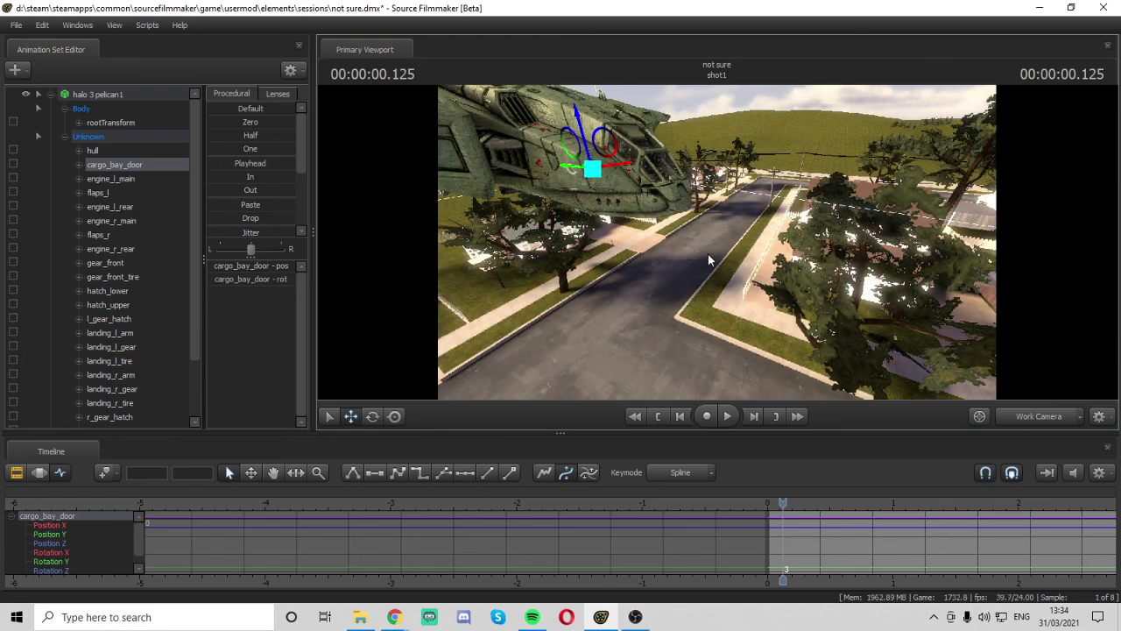
pyautogui.moveTo(708, 261); pyautogui.dragTo(464, 247)
pyautogui.press('w')
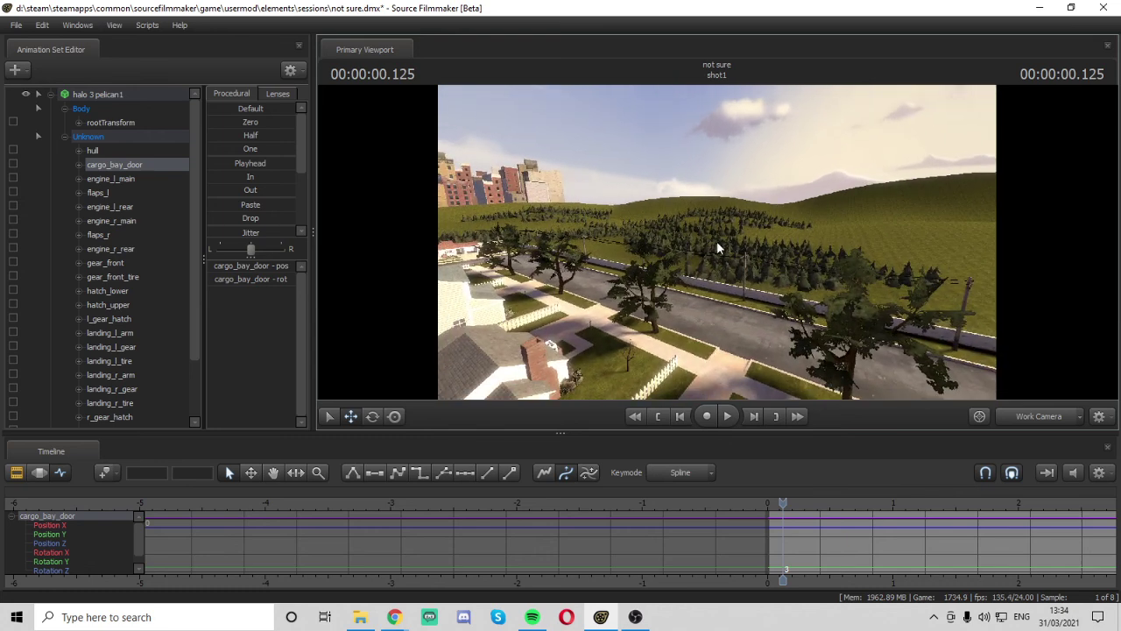